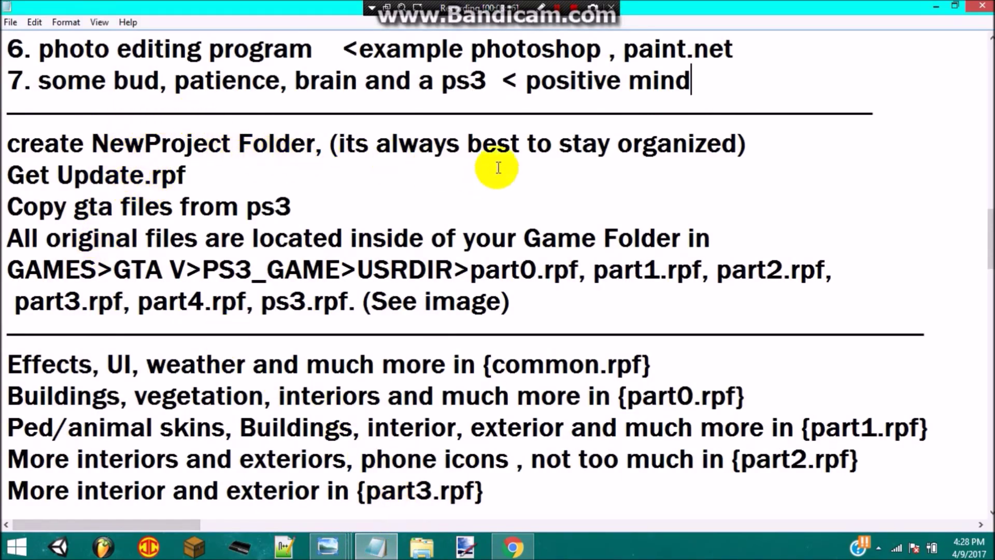
Point out the GAMES > GTA V > PS3_GAME > USRDIR path in the notes
scroll(193, 173, "down", 1)
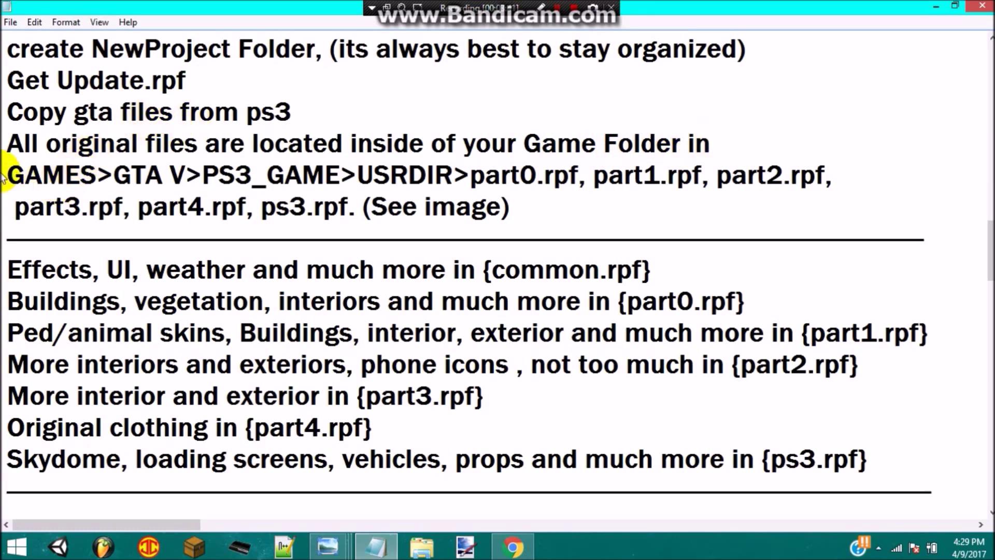
left_click_drag(7, 176, 96, 178)
left_click(91, 179)
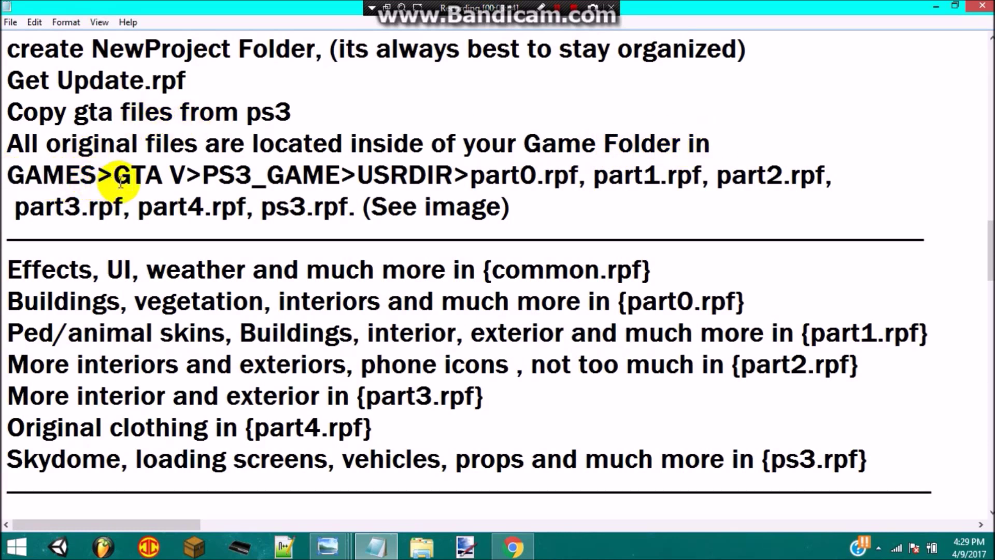
left_click_drag(118, 177, 455, 179)
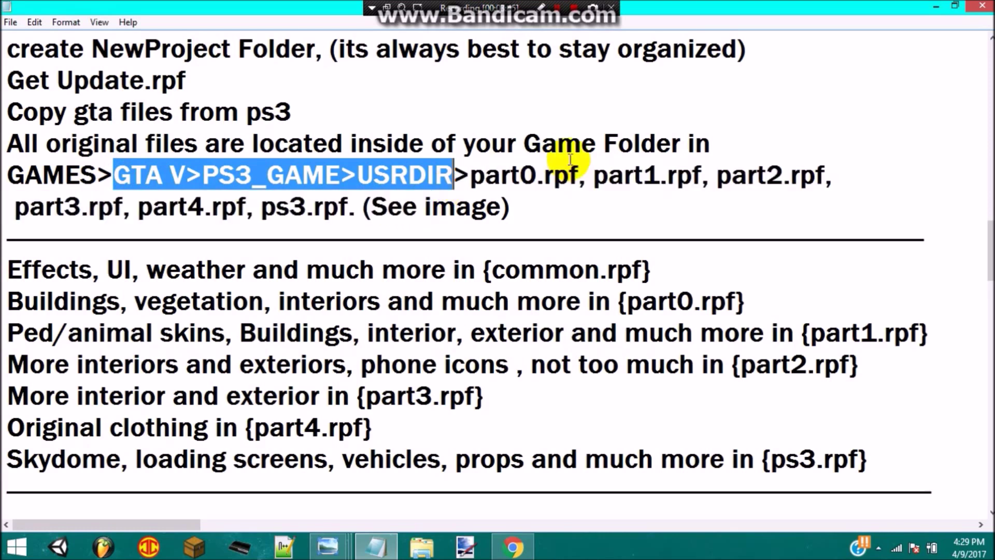
left_click(586, 186)
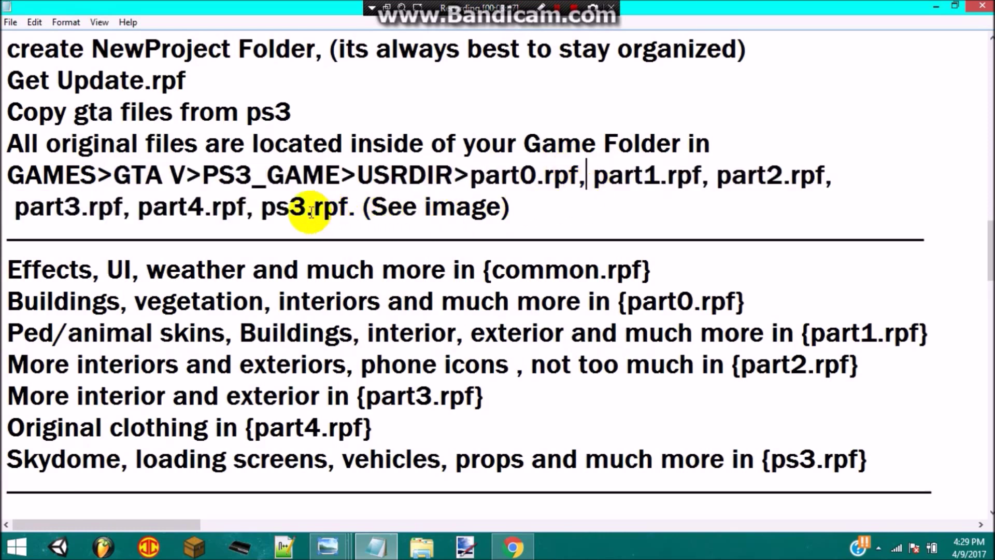
Review the PS3 file manager and zoomed GTA V USRDIR listing screenshots in Photo Viewer
left_click(327, 549)
left_click(140, 463)
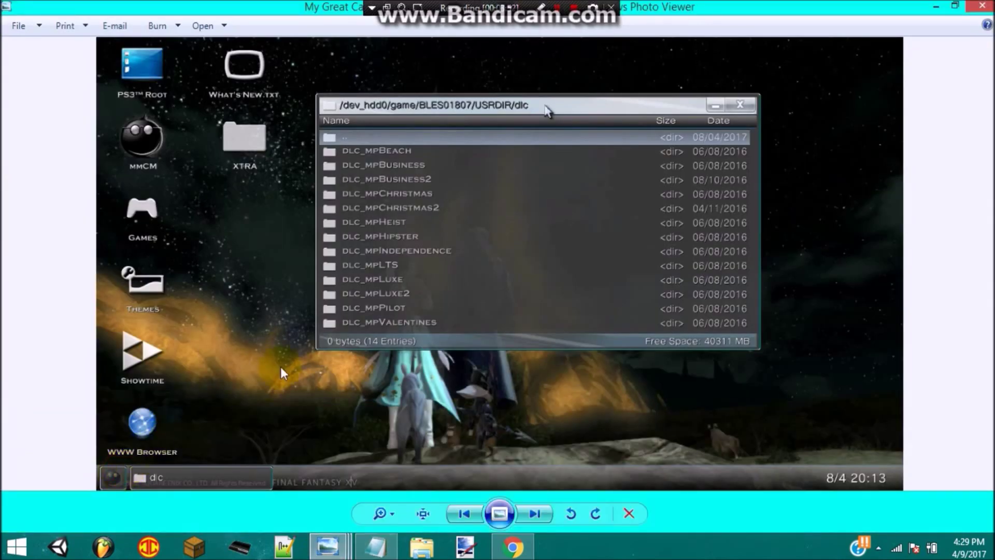
left_click(553, 513)
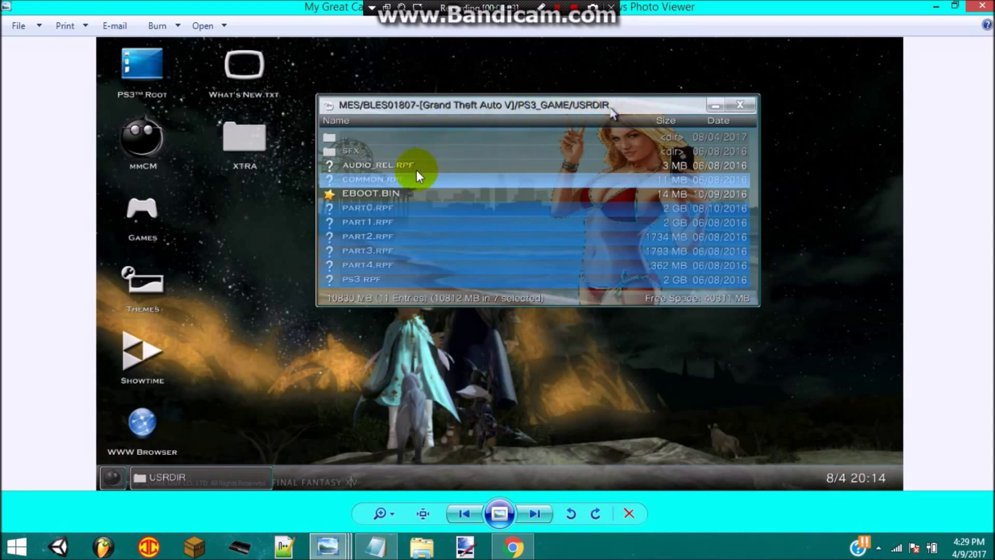
left_click(390, 508)
left_click_drag(389, 515, 381, 500)
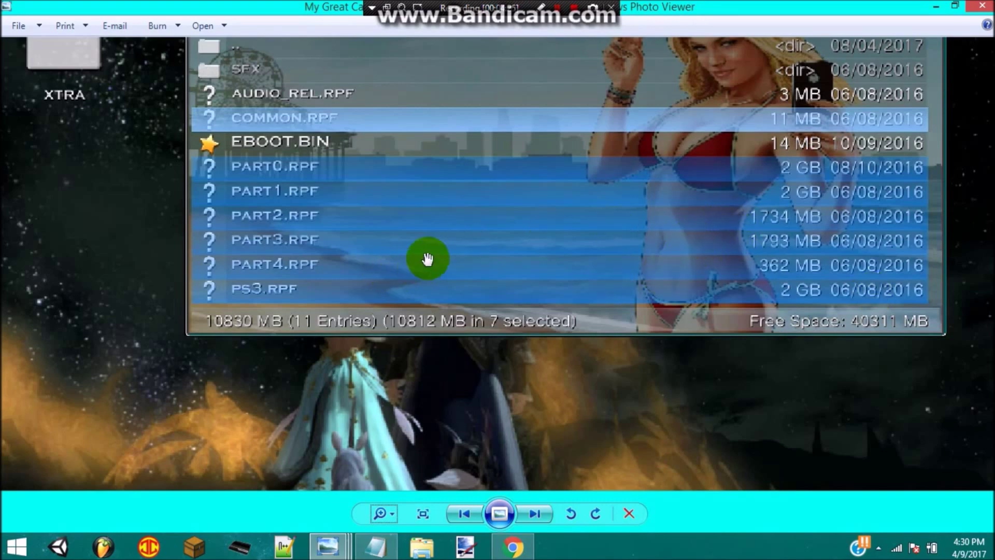
left_click(932, 13)
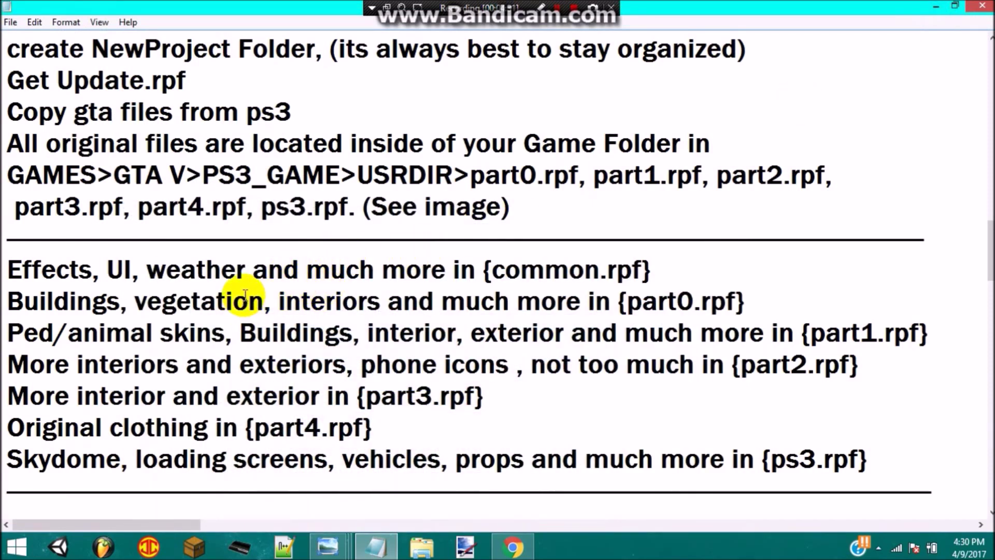
Highlight the Effects line and its common.rpf archive in the notes
left_click(252, 273)
scroll(253, 273, "down", 1)
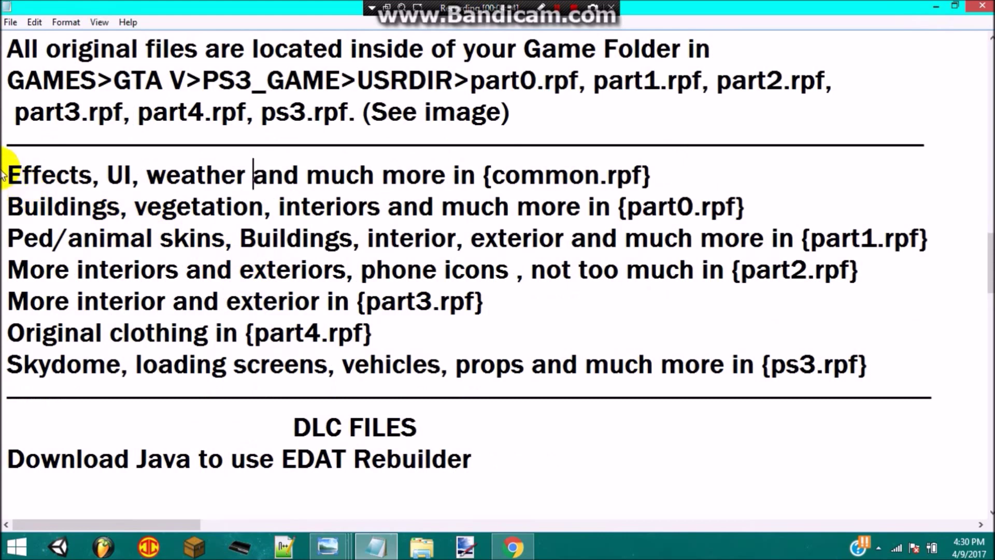
left_click_drag(4, 173, 41, 174)
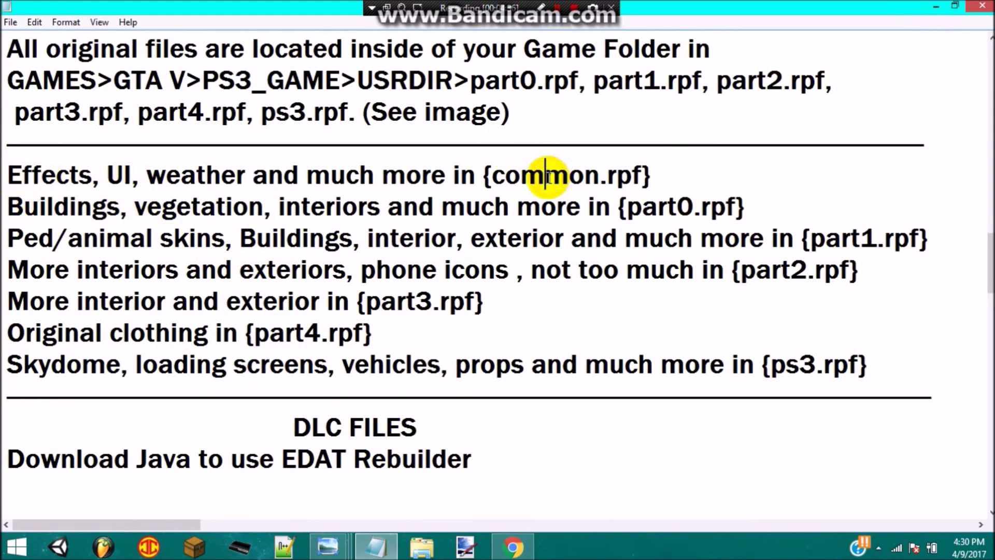
left_click_drag(642, 177, 490, 174)
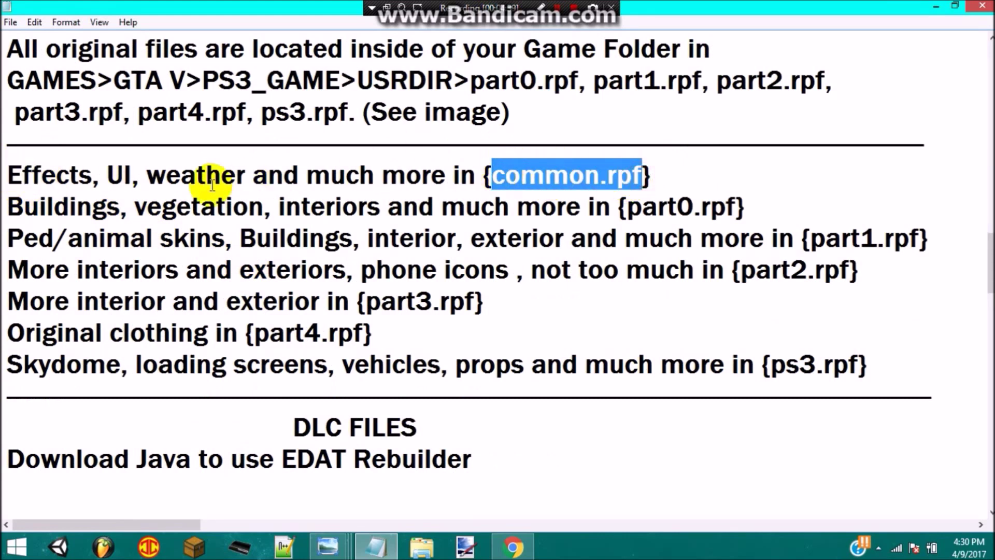
left_click(45, 178)
left_click(7, 170)
left_click_drag(7, 171, 133, 175)
left_click(92, 175)
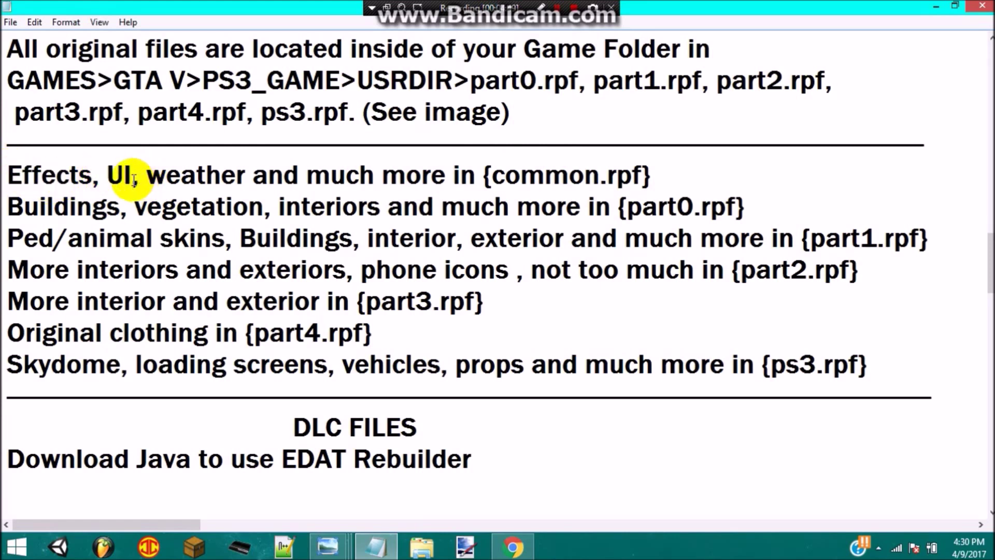
Highlight the rest of the Effects line and part0.rpf on the Buildings line
left_click(147, 176)
key("shift+End")
left_click(147, 177)
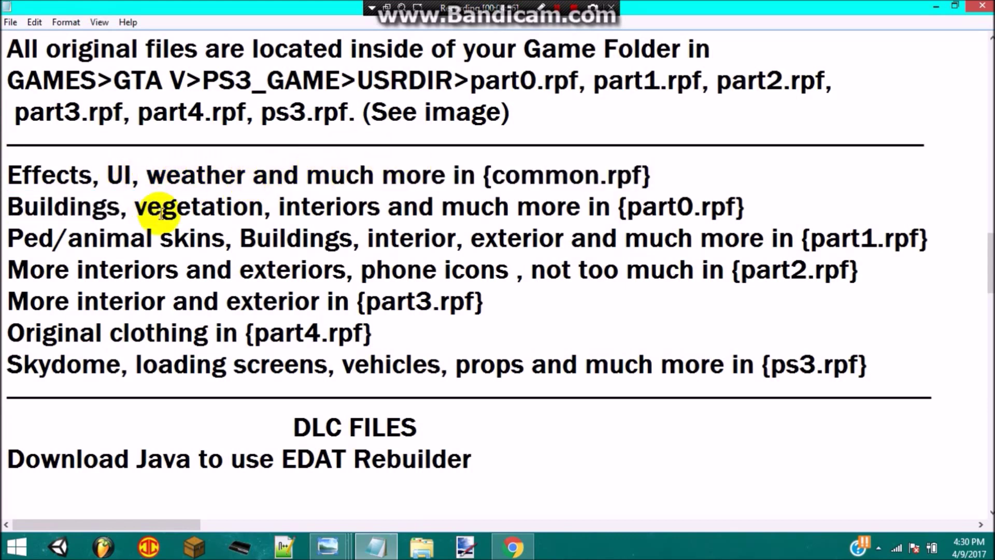
left_click_drag(747, 207, 625, 210)
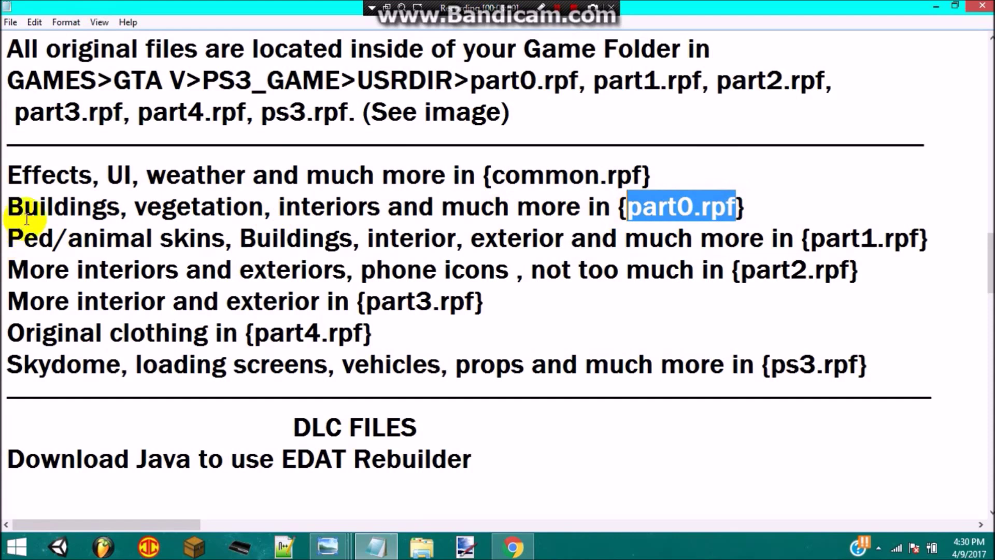
left_click(274, 204)
left_click(746, 206)
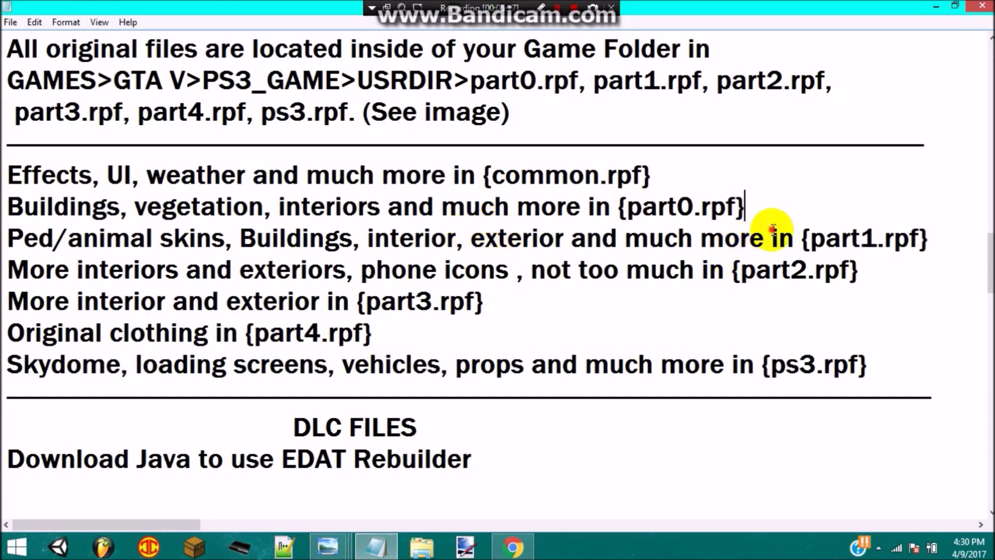
Point out part1.rpf on the Ped/animal skins line and move to the More interior line
left_click(801, 240)
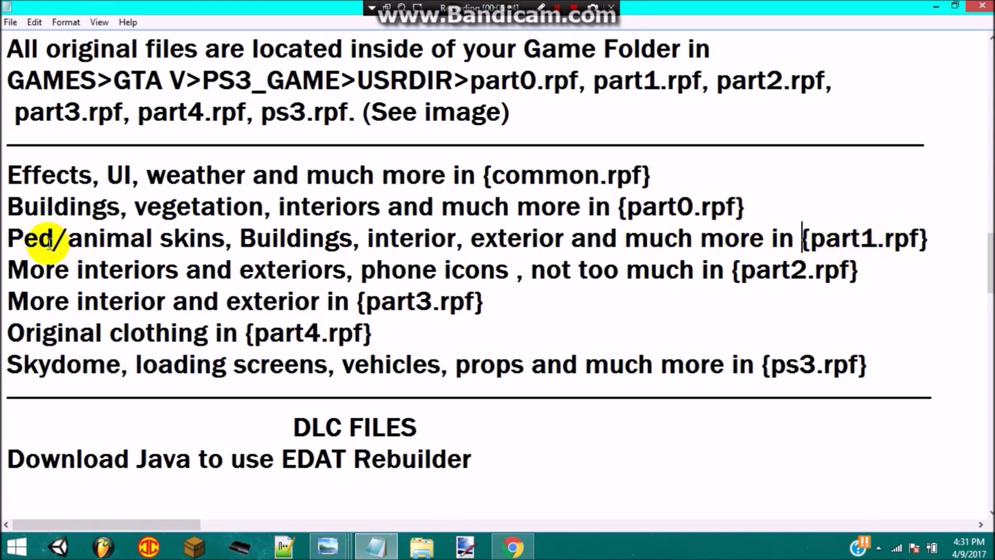
left_click_drag(11, 240, 268, 241)
left_click(228, 240)
left_click(340, 240)
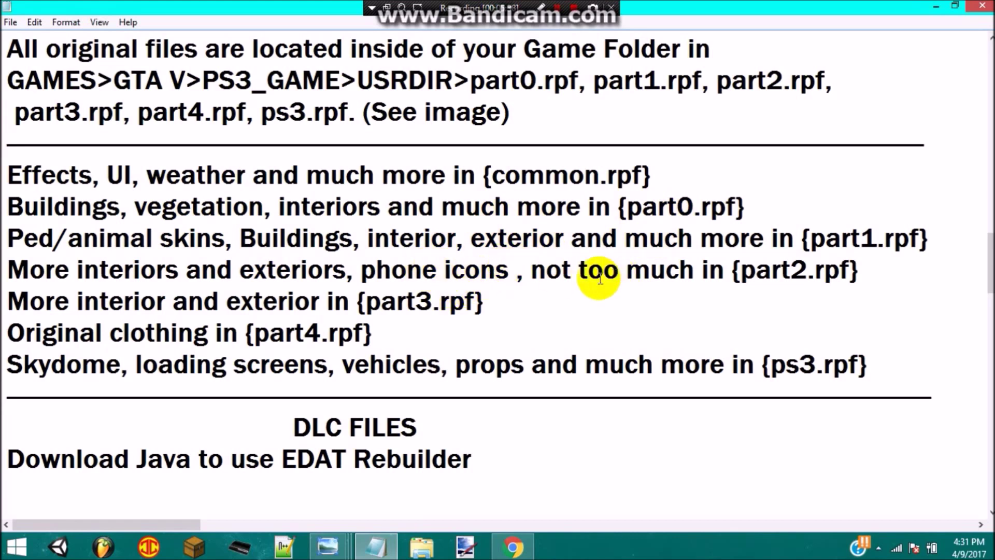
left_click(141, 298)
scroll(139, 291, "down", 1)
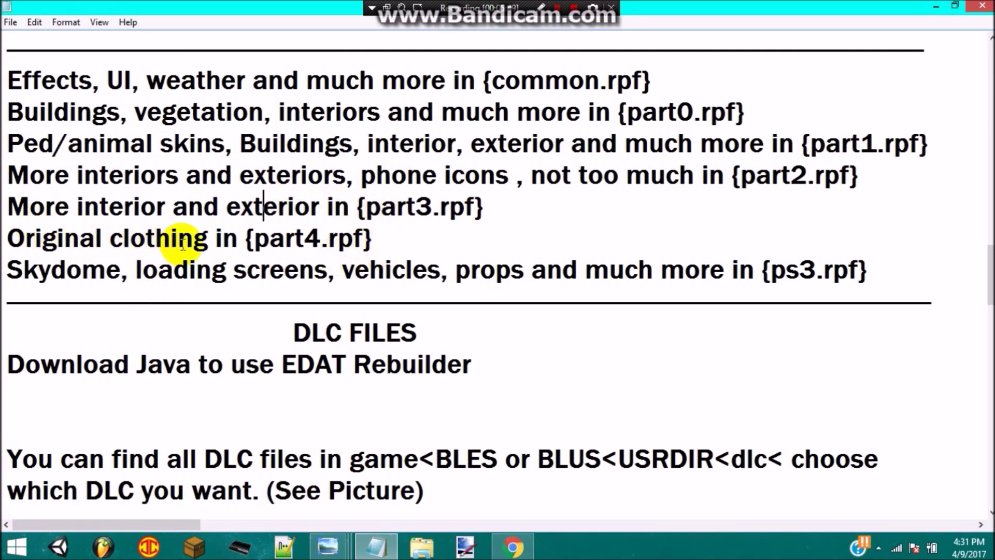
Highlight the Original clothing part4.rpf, part0.rpf and part1.rpf lines, then minimize Notepad
left_click_drag(237, 239, 242, 241)
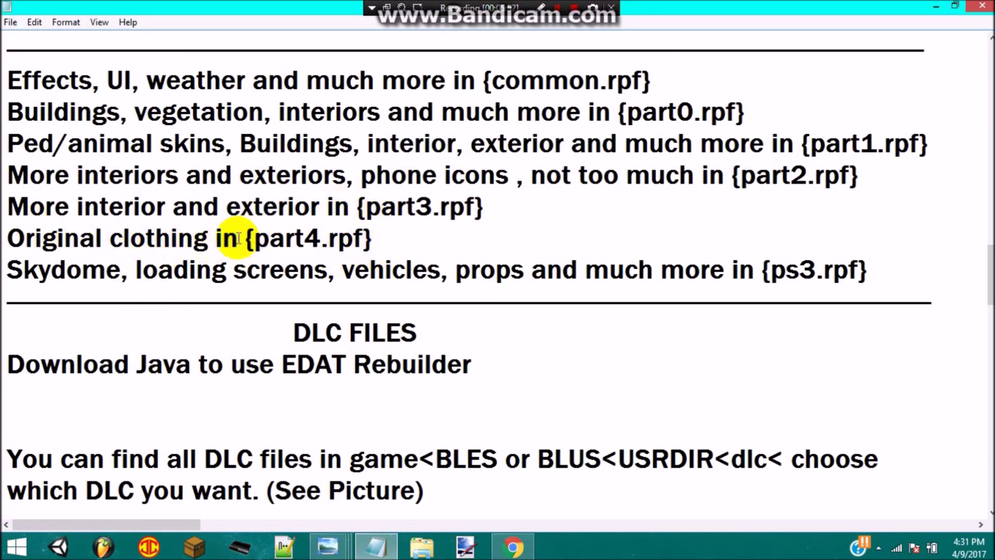
left_click_drag(389, 240, 7, 239)
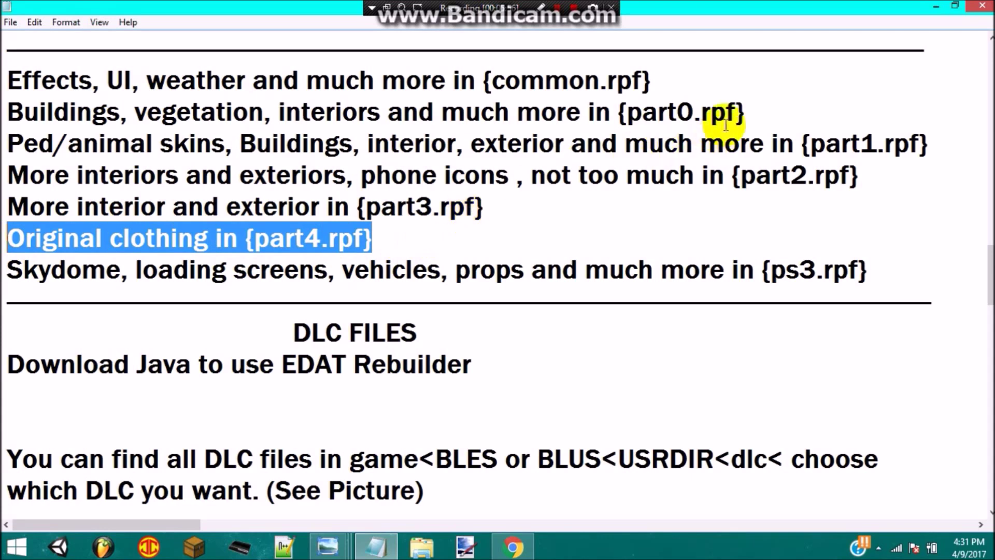
left_click_drag(746, 111, 7, 112)
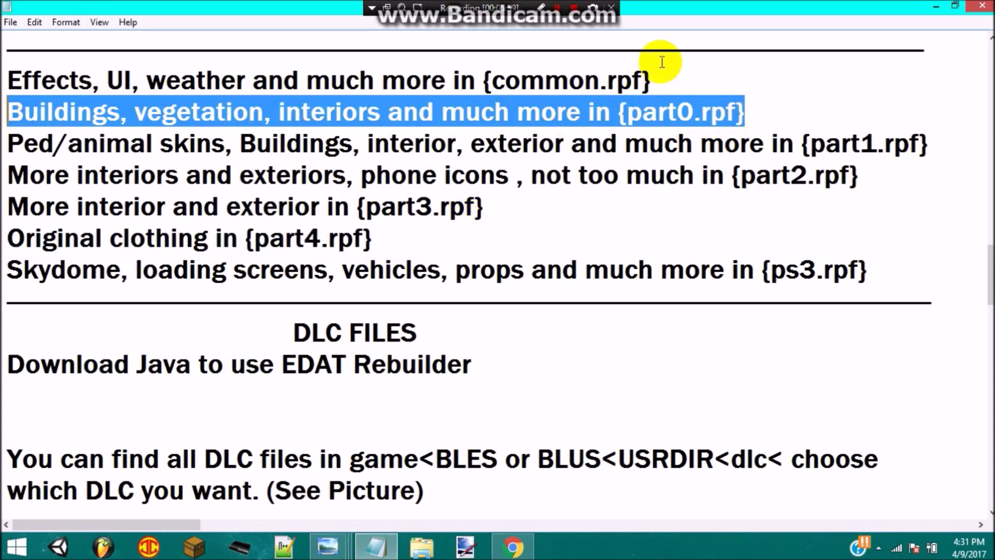
left_click_drag(933, 144, 17, 143)
left_click(24, 138)
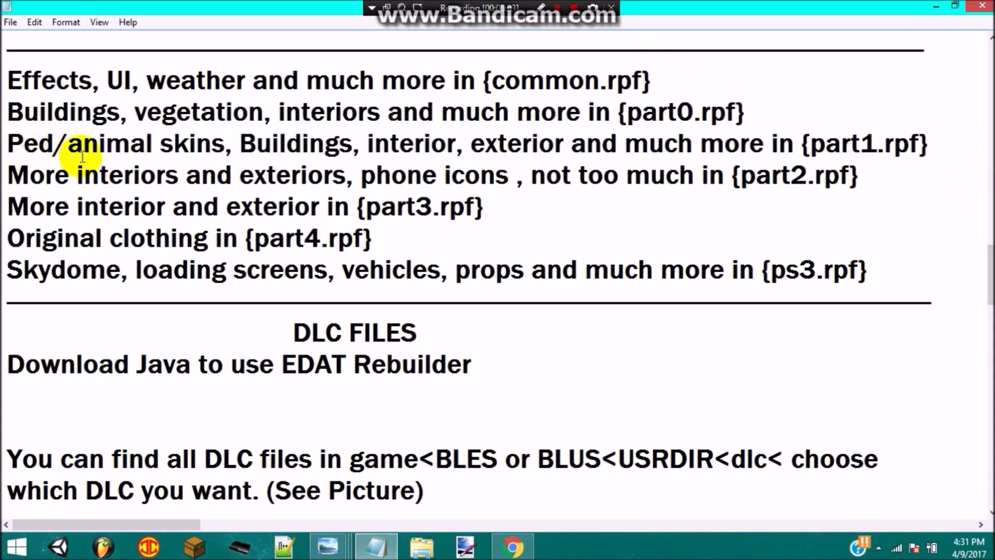
scroll(419, 268, "down", 1)
scroll(419, 262, "down", 1)
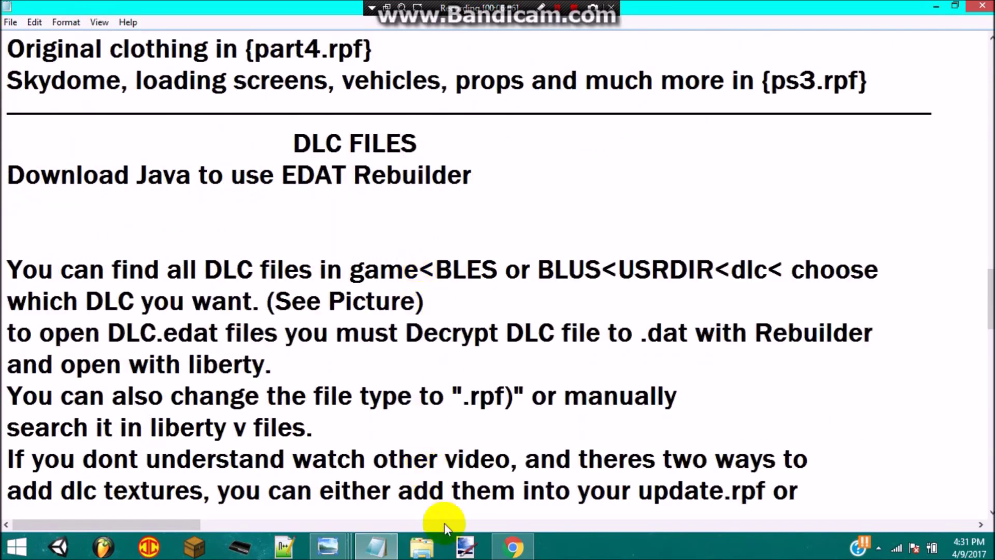
left_click(377, 547)
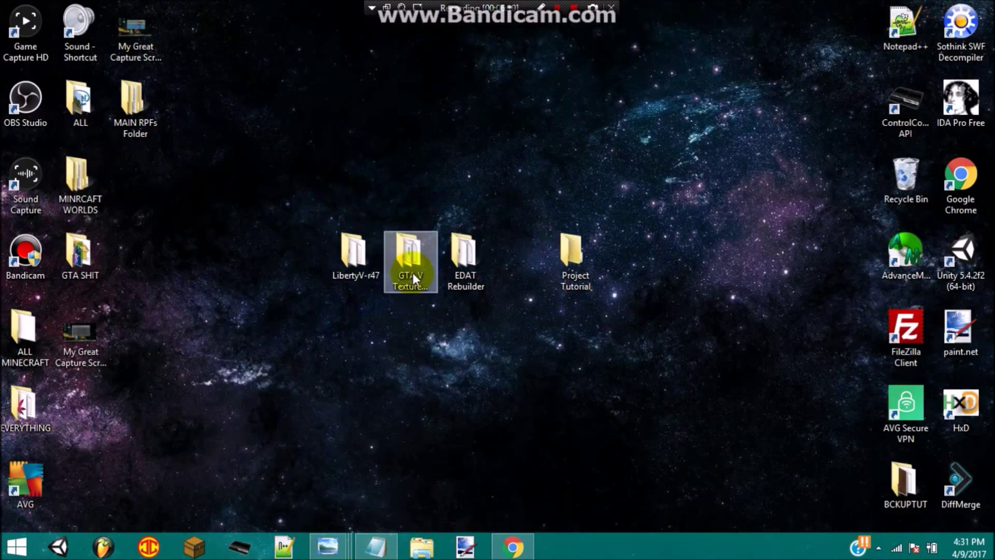
Open MAIN RPFs Folder > ORIGINAL RPF FILES > RPFs, check ps3.rpf and common.rpf, then minimize
left_click_drag(135, 98, 248, 248)
double_click(248, 248)
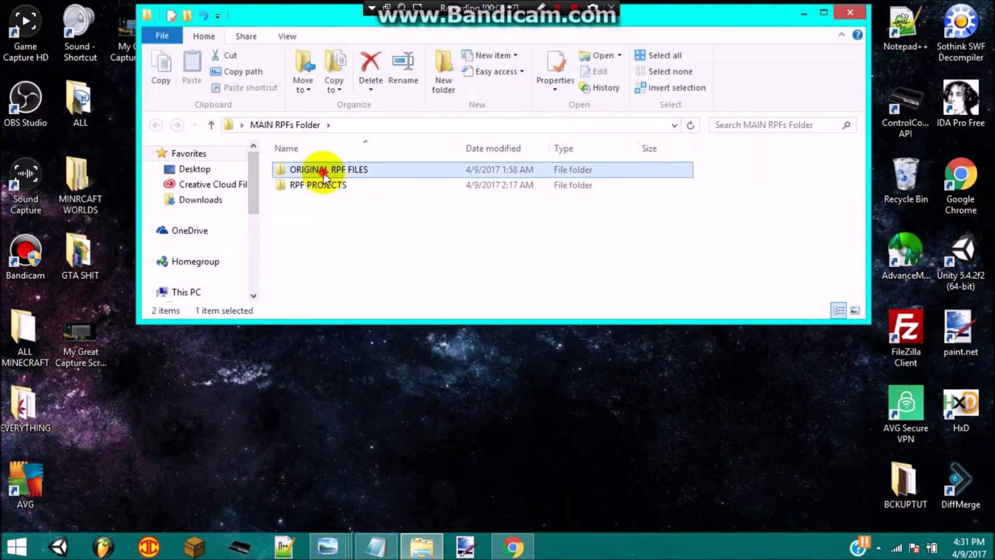
double_click(321, 170)
double_click(344, 14)
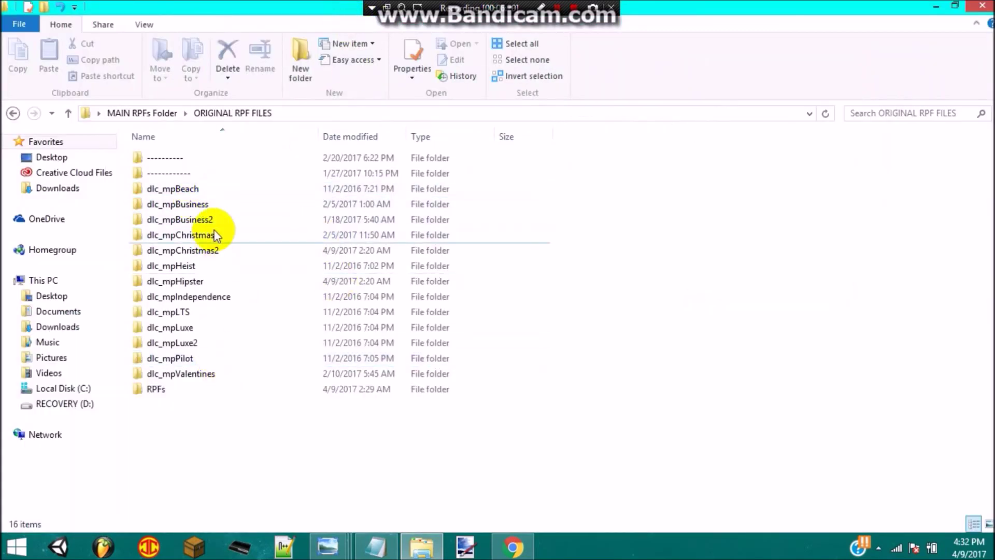
double_click(156, 389)
left_click(165, 253)
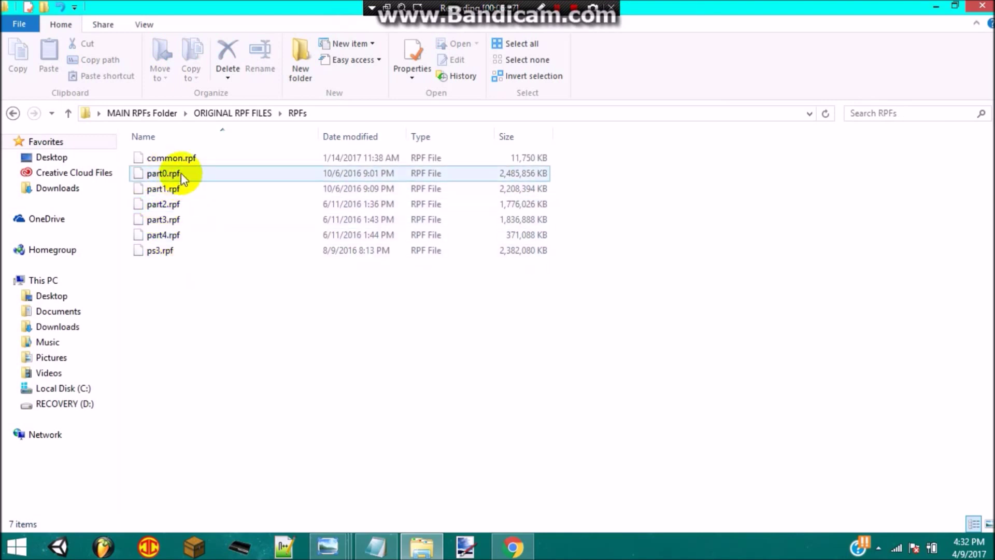
left_click(204, 160)
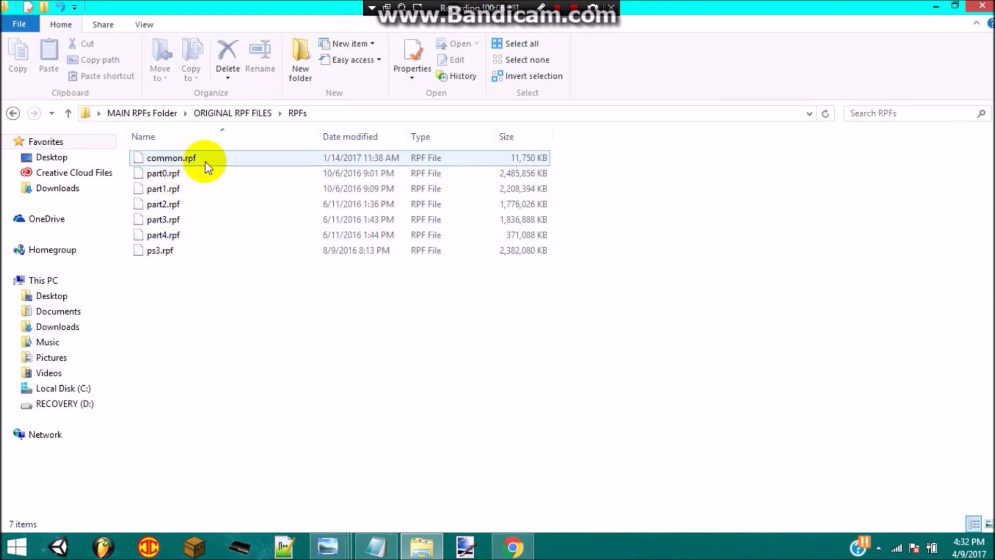
left_click(933, 6)
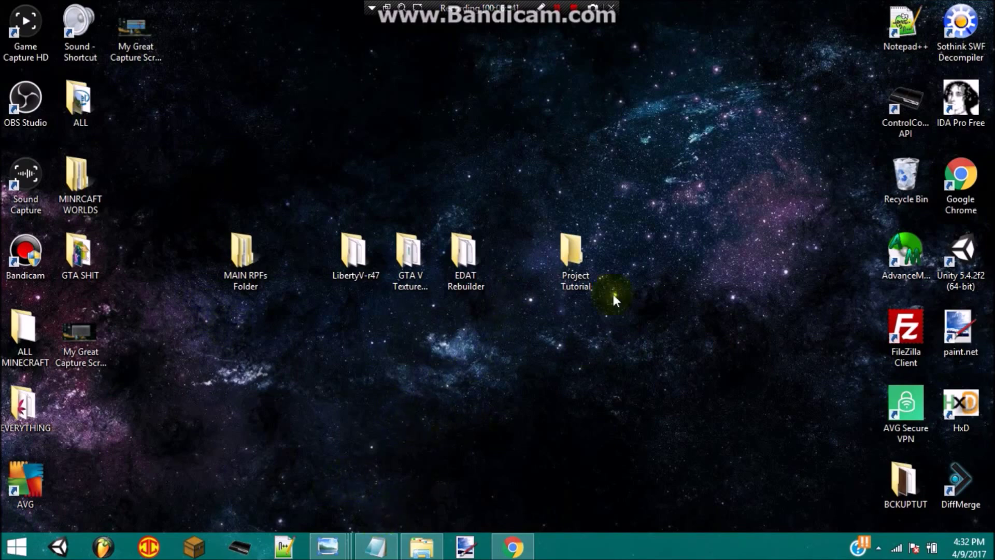
Restore the notes and highlight the Skydome line, the word vehicles and ps3.rpf
left_click(376, 547)
scroll(357, 194, "up", 2)
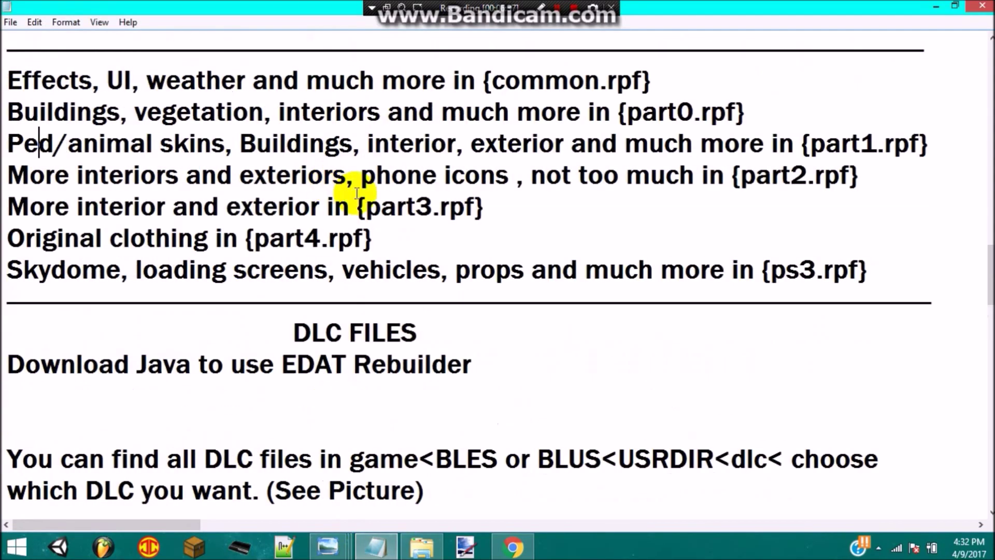
scroll(884, 275, "up", 1)
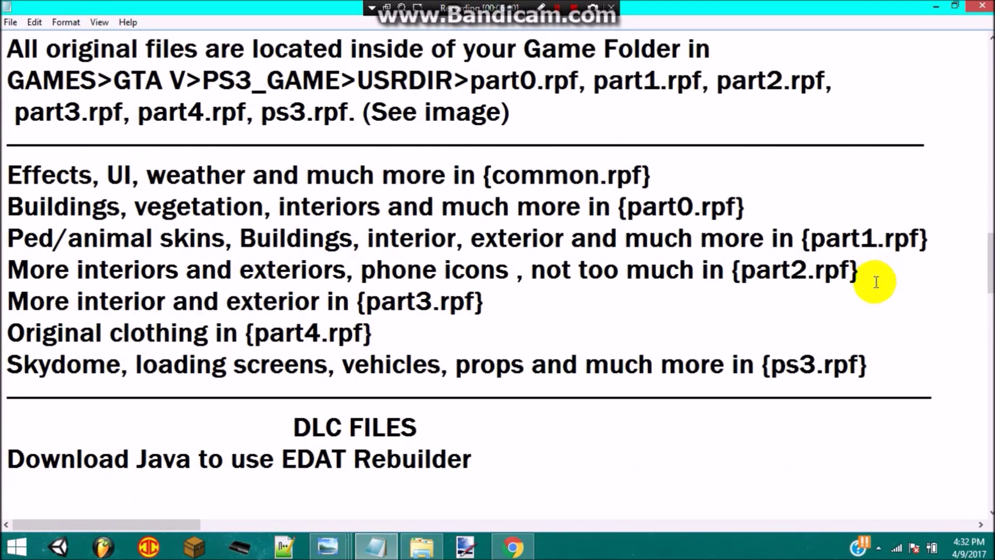
scroll(876, 282, "down", 1)
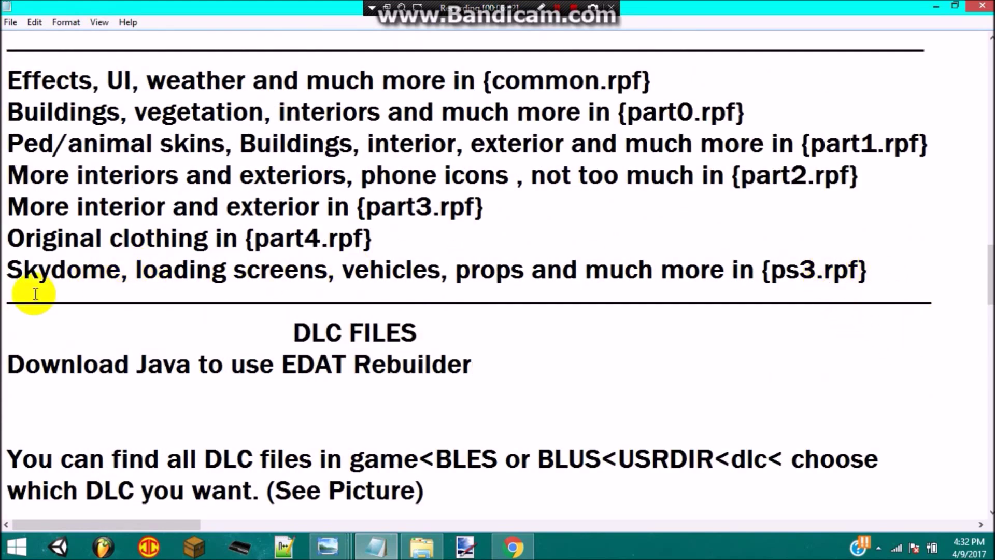
left_click_drag(9, 276, 333, 269)
left_click(336, 270)
double_click(372, 266)
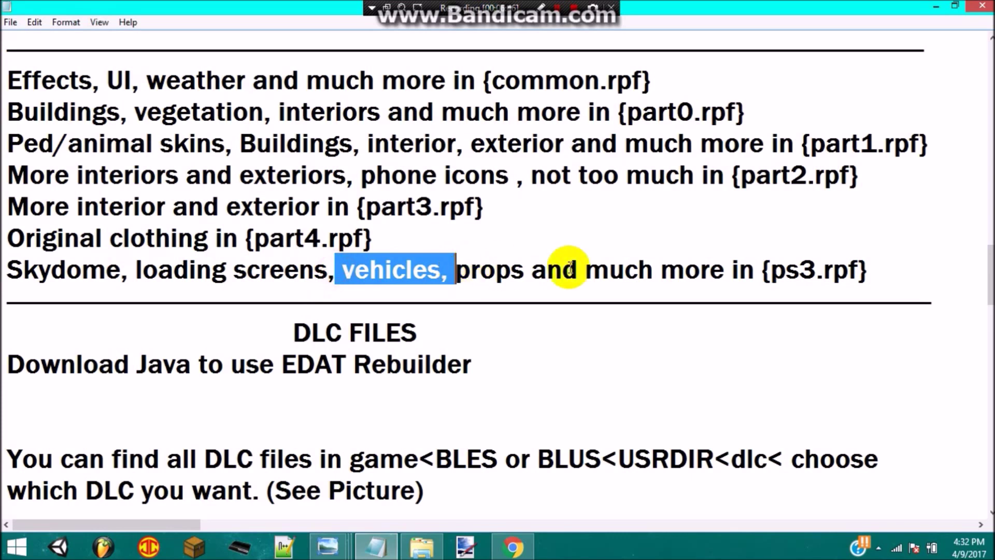
left_click_drag(869, 275, 773, 268)
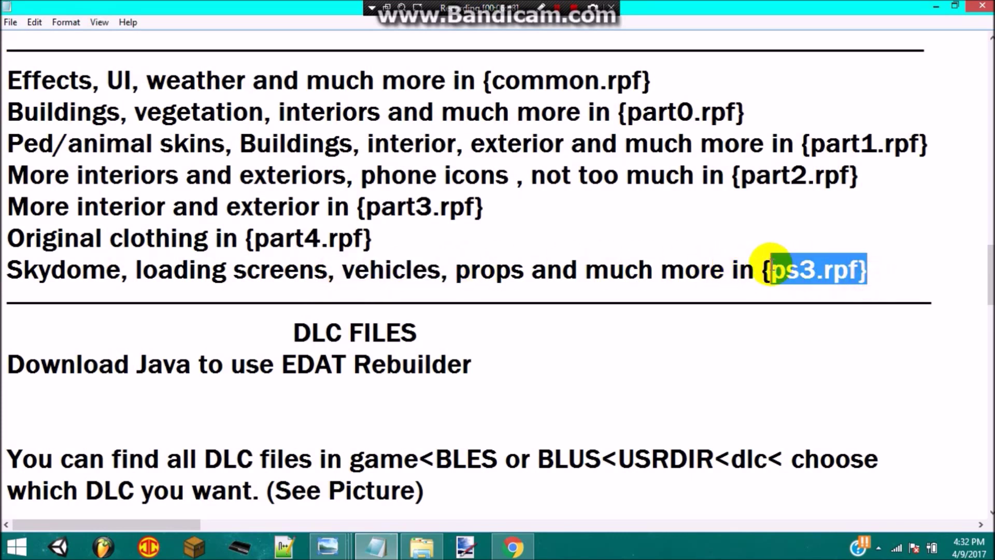
left_click(770, 269)
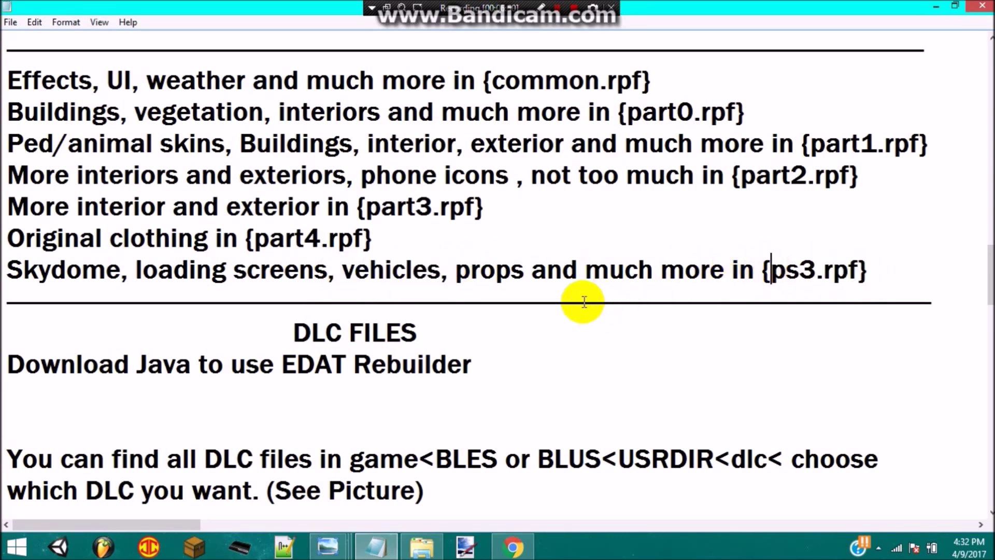
Open the game's file list screenshot and pan it to centre the file list
scroll(623, 280, "down", 2)
scroll(456, 130, "up", 2)
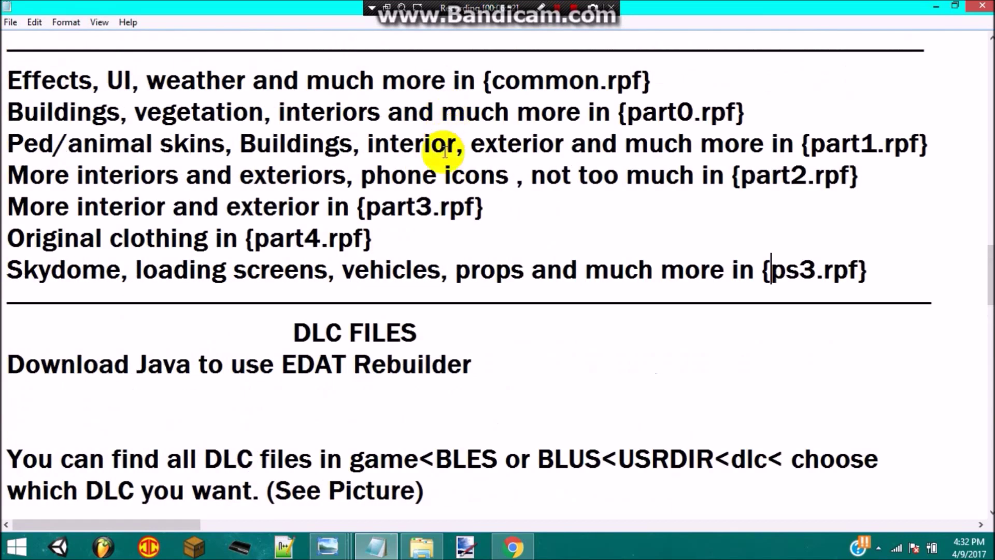
scroll(445, 151, "up", 1)
mouse_move(328, 541)
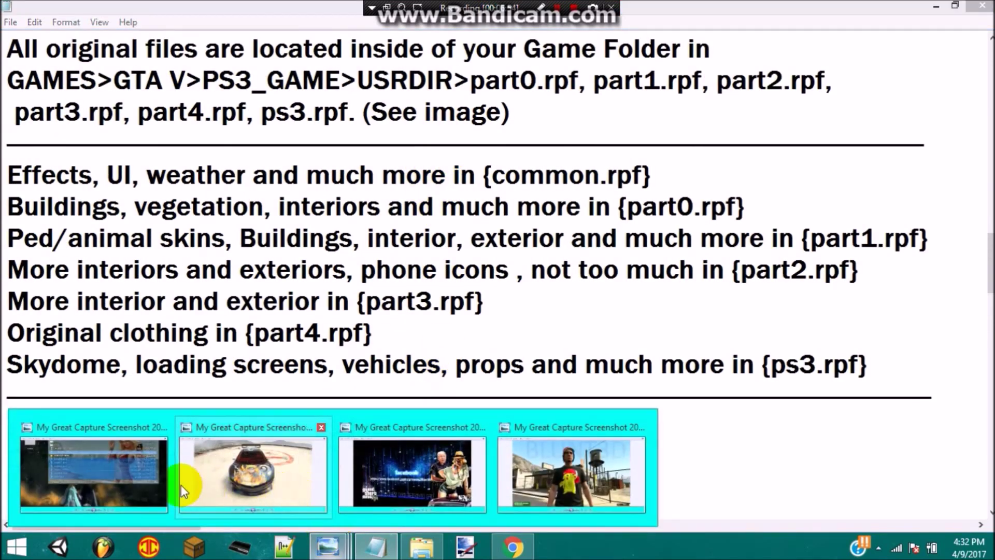
left_click(156, 480)
left_click_drag(408, 88, 378, 163)
left_click_drag(474, 239, 468, 203)
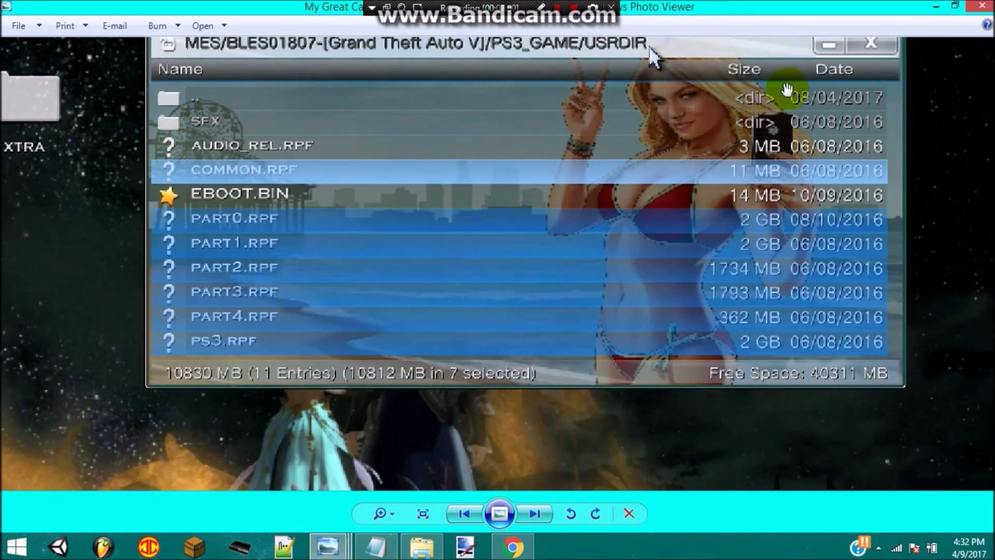
left_click(936, 6)
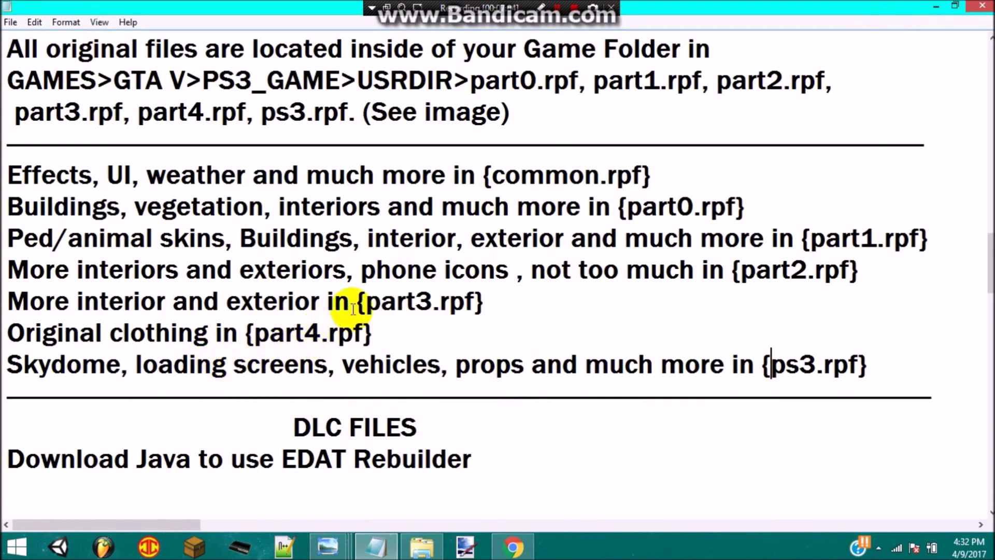
Check the original RPF files folder, then scroll down to the DLC FILES notes
left_click(420, 546)
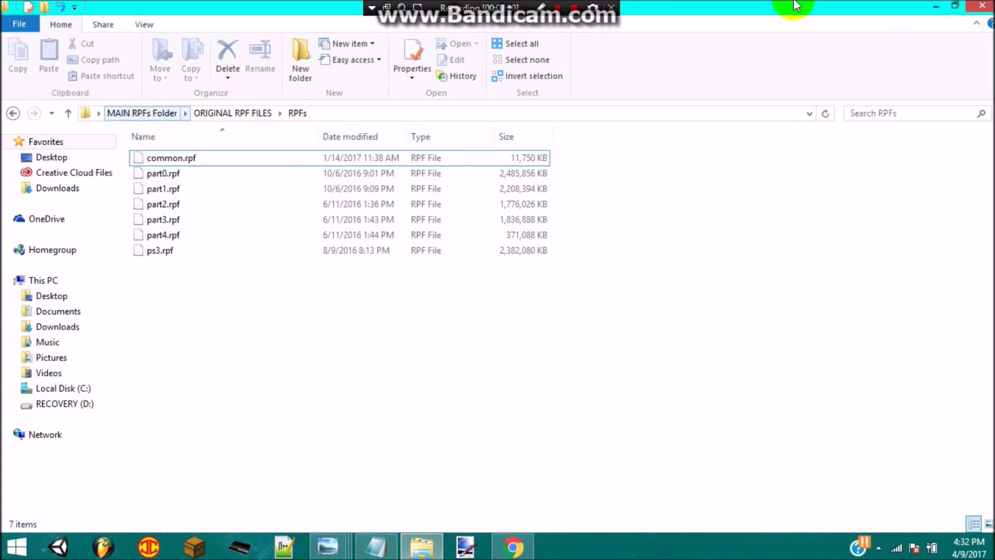
left_click(937, 6)
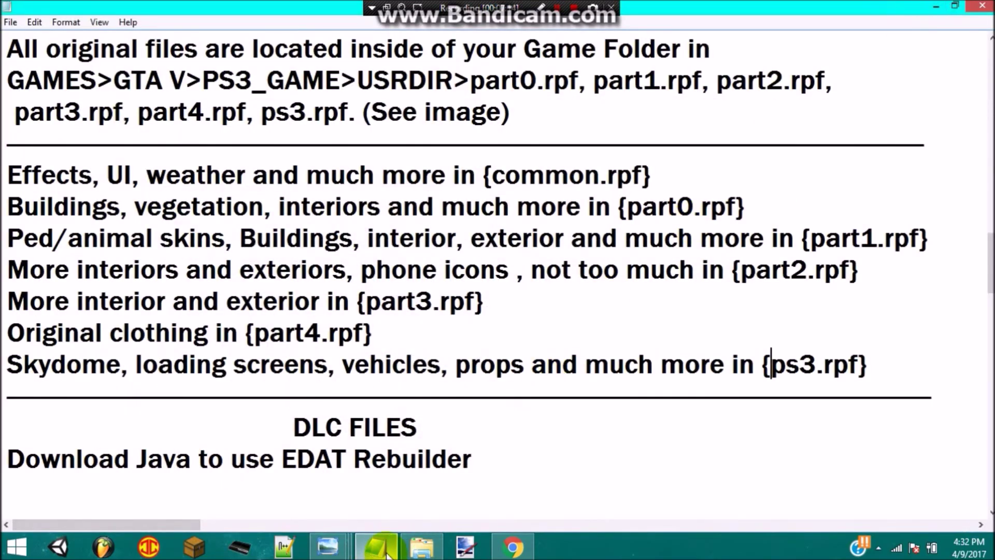
scroll(260, 330, "down", 1)
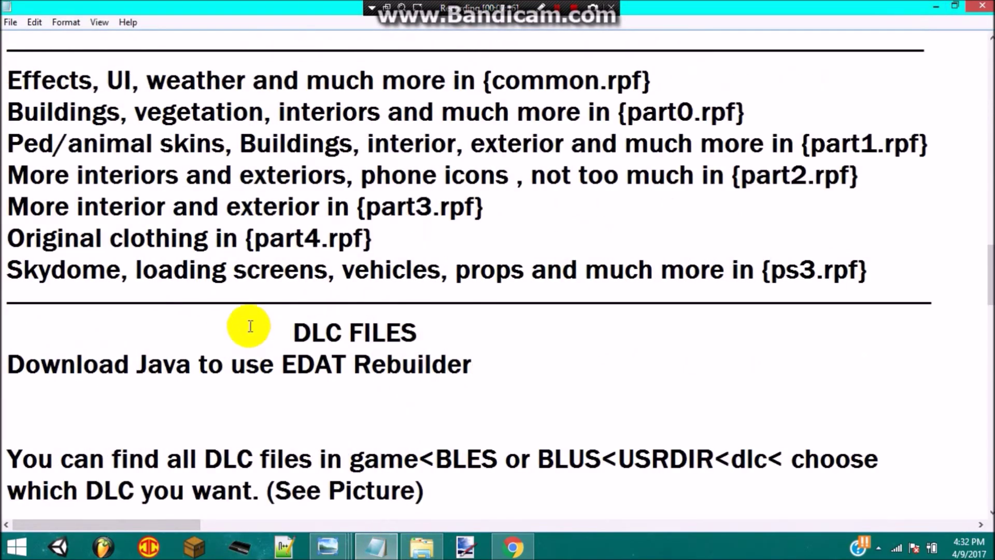
scroll(251, 326, "down", 1)
scroll(290, 245, "down", 1)
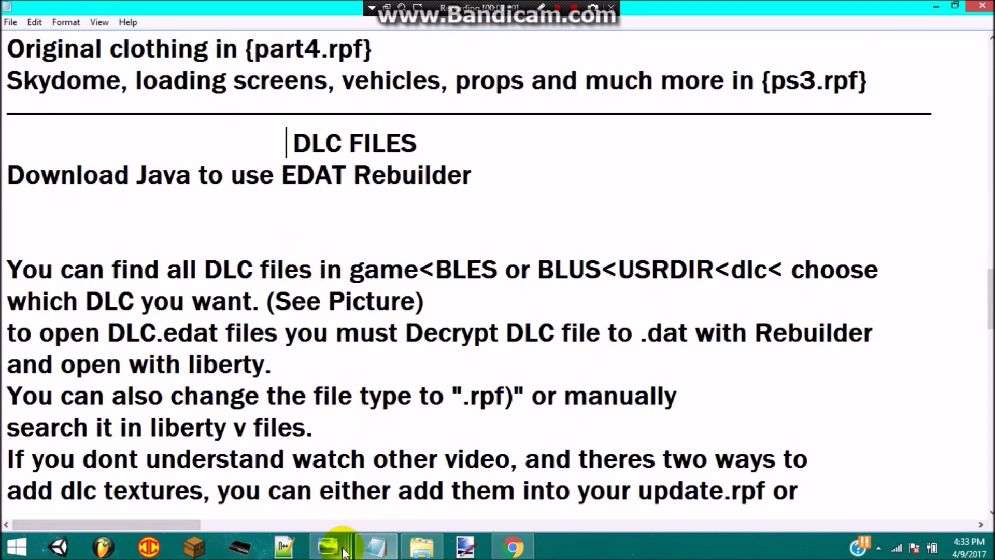
Show the PS3 dlc folder screenshot and zoom in on its 14 DLC folders like dlc_mpHipster's neighbours
mouse_move(343, 552)
left_click(157, 473)
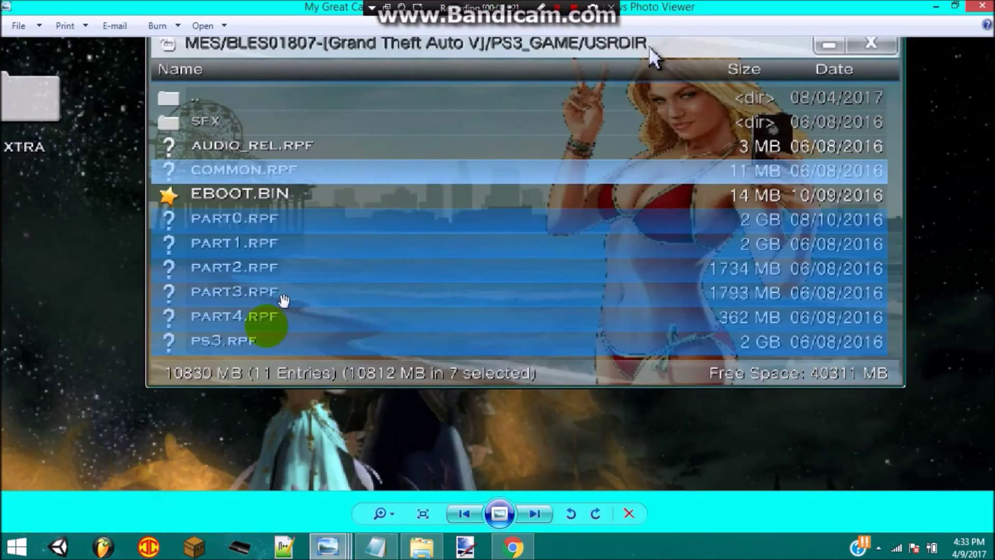
left_click(535, 514)
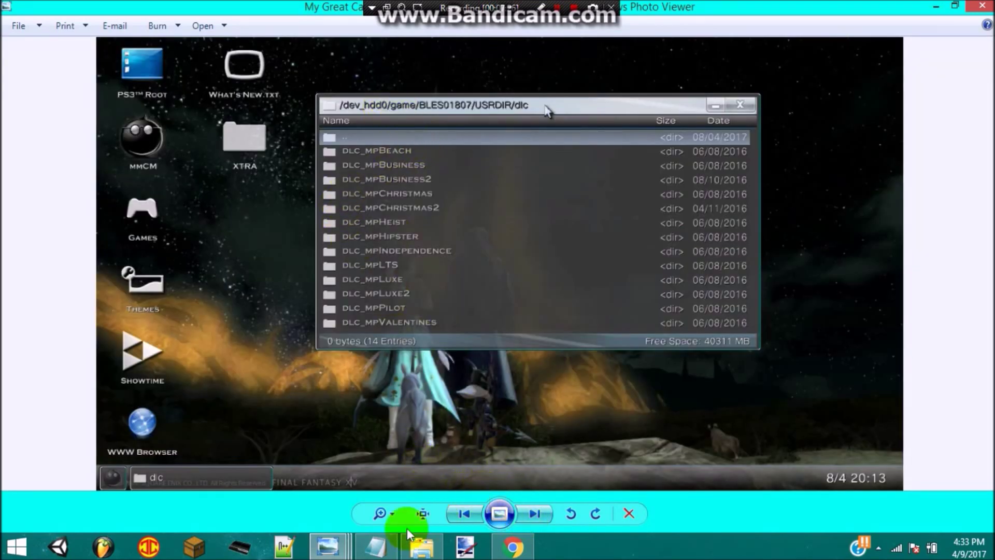
left_click(383, 513)
left_click_drag(389, 510, 389, 488)
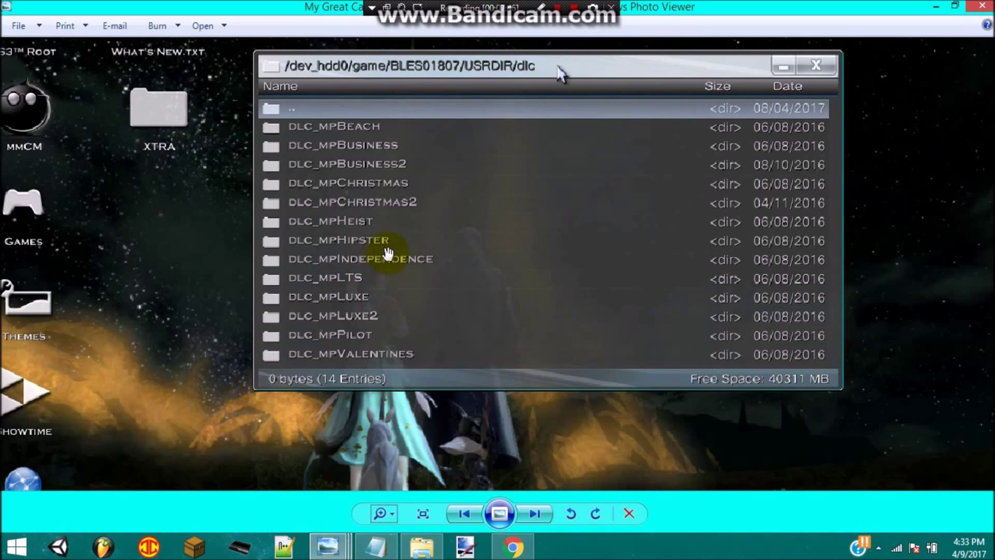
Highlight the DLC FILES heading and the Download Java to use EDAT Rebuilder line
left_click(936, 6)
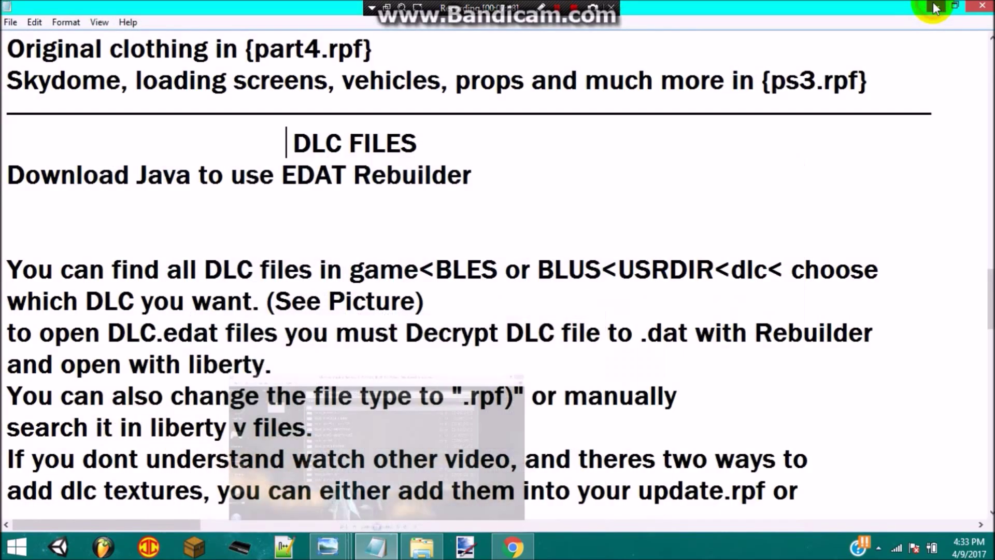
left_click(435, 139)
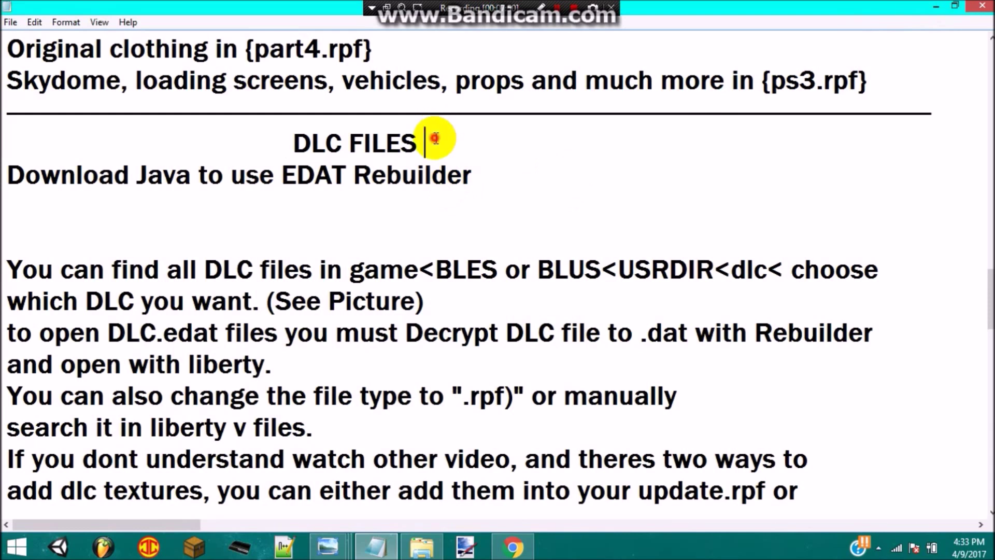
left_click_drag(287, 140, 434, 138)
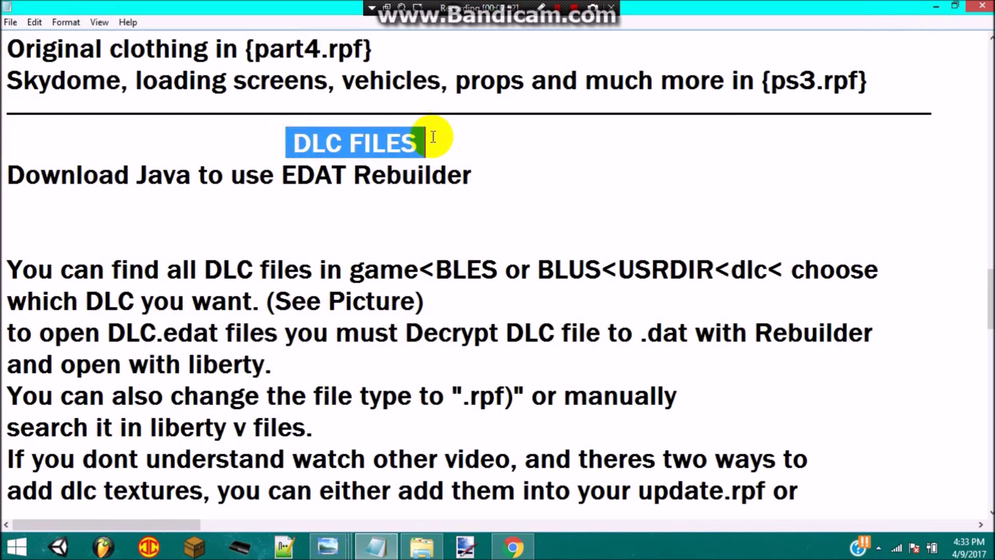
left_click(418, 140)
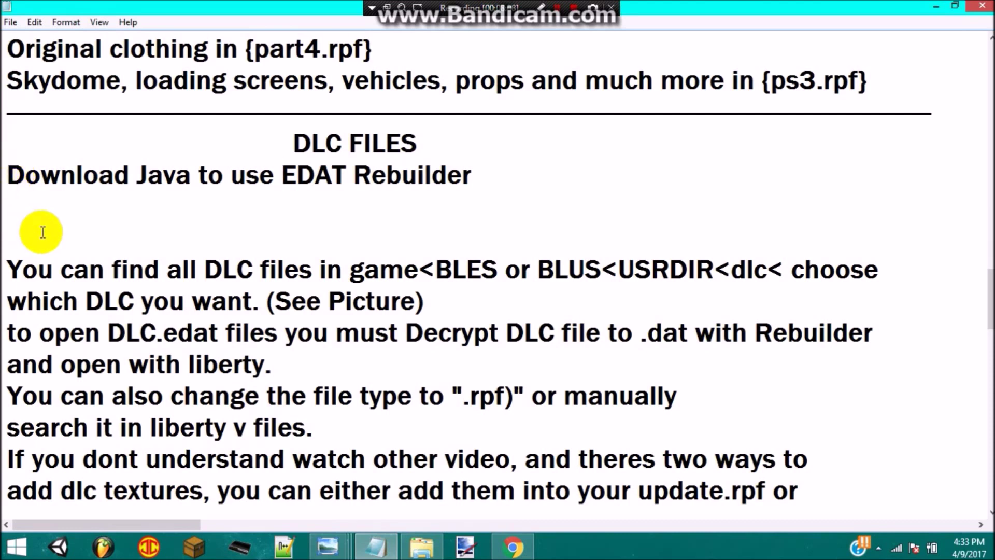
left_click_drag(9, 173, 473, 188)
left_click(473, 173)
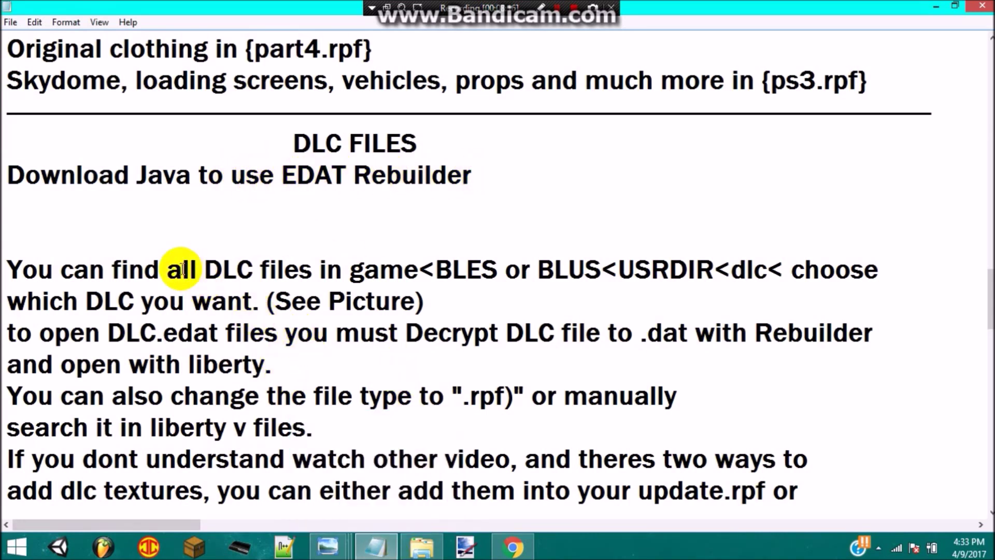
scroll(67, 222, "down", 1)
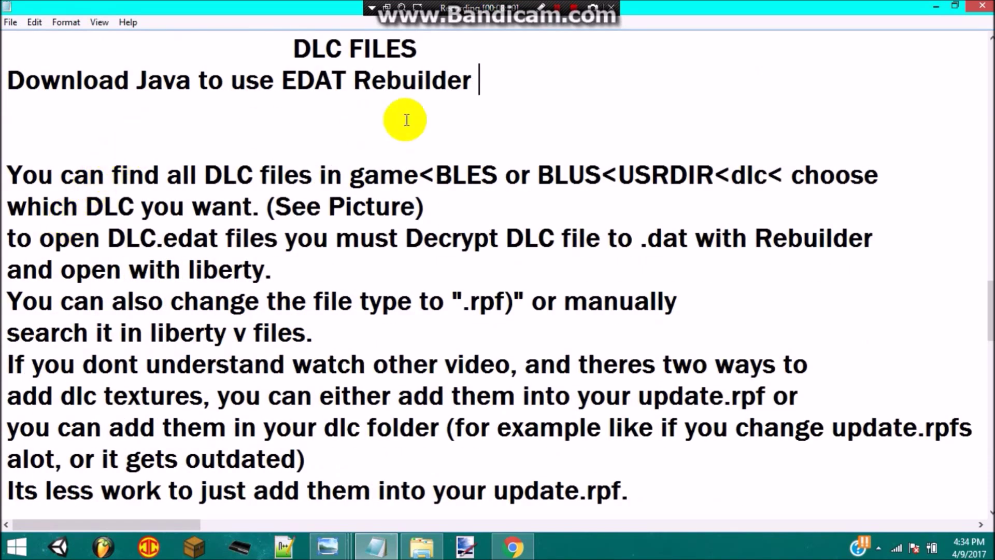
Step through the in-game shirt screenshots to the Pikachu shirt, then bring up the RPF files folder
mouse_move(390, 548)
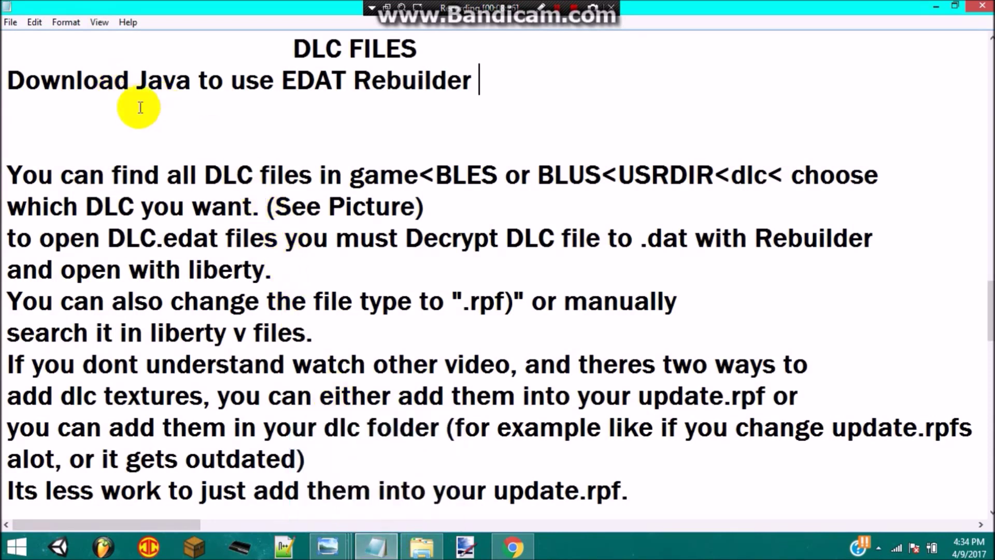
left_click(327, 547)
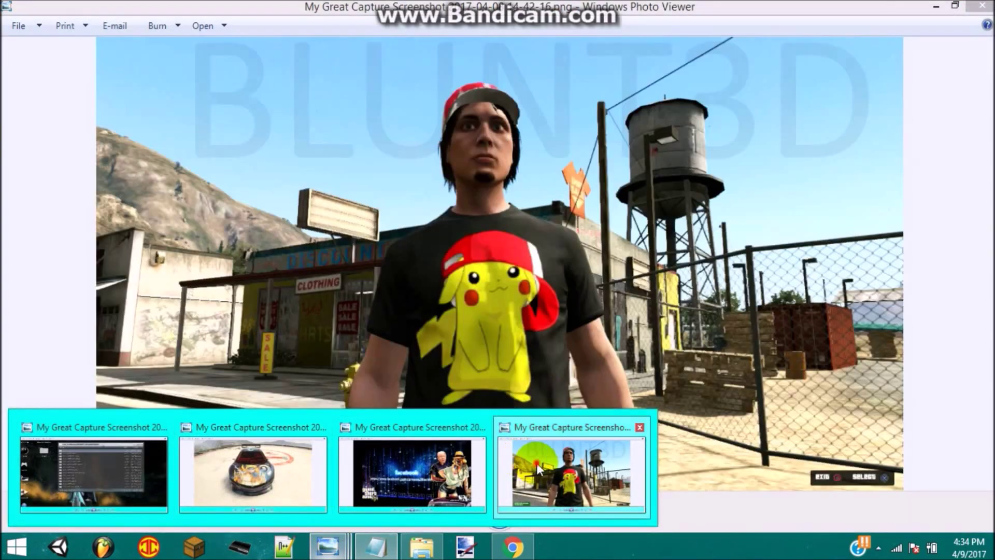
left_click(536, 463)
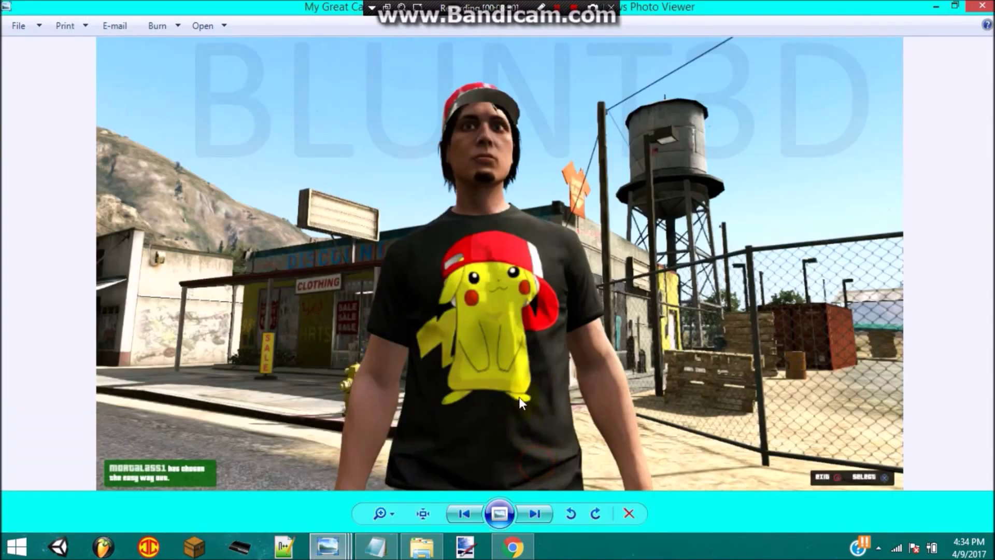
left_click(539, 512)
left_click(540, 513)
left_click(539, 511)
left_click(539, 511)
left_click(937, 7)
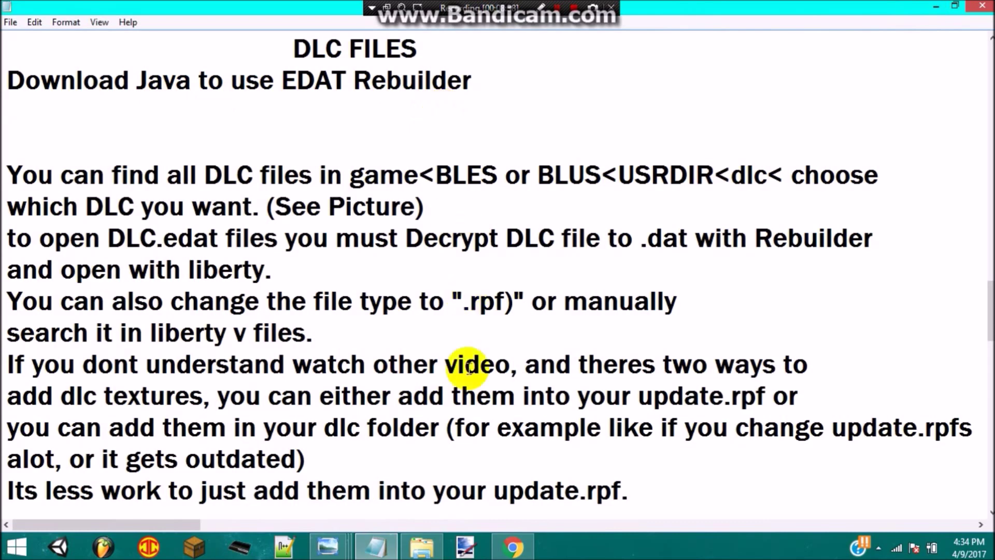
left_click(424, 546)
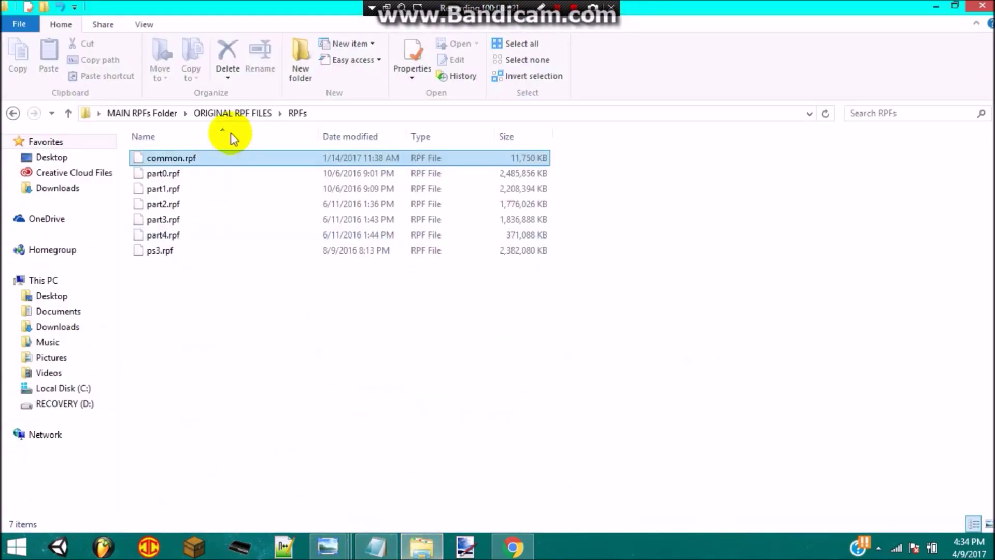
Copy DLC.edat from ORIGINAL RPF FILES > dlc_mpHipster and close File Explorer
left_click(233, 113)
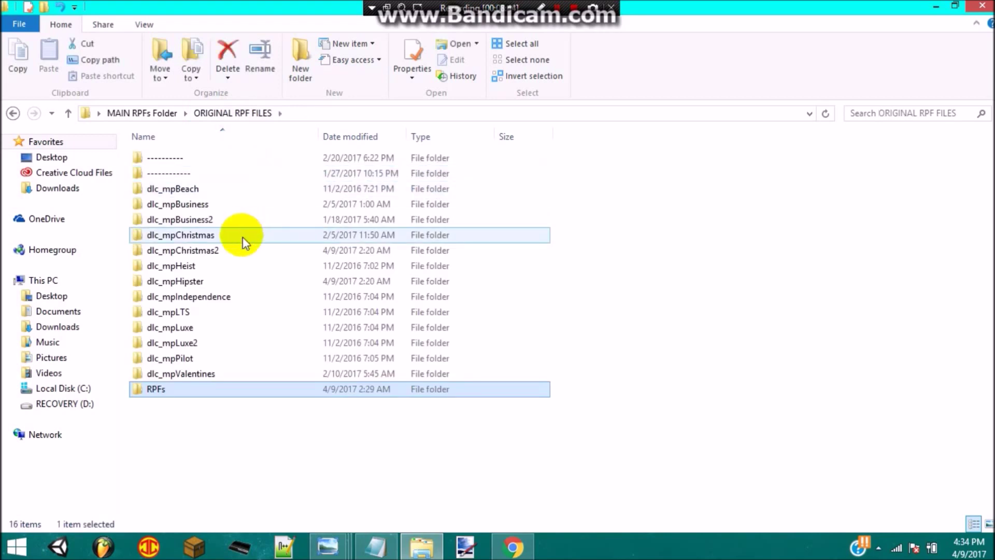
double_click(229, 281)
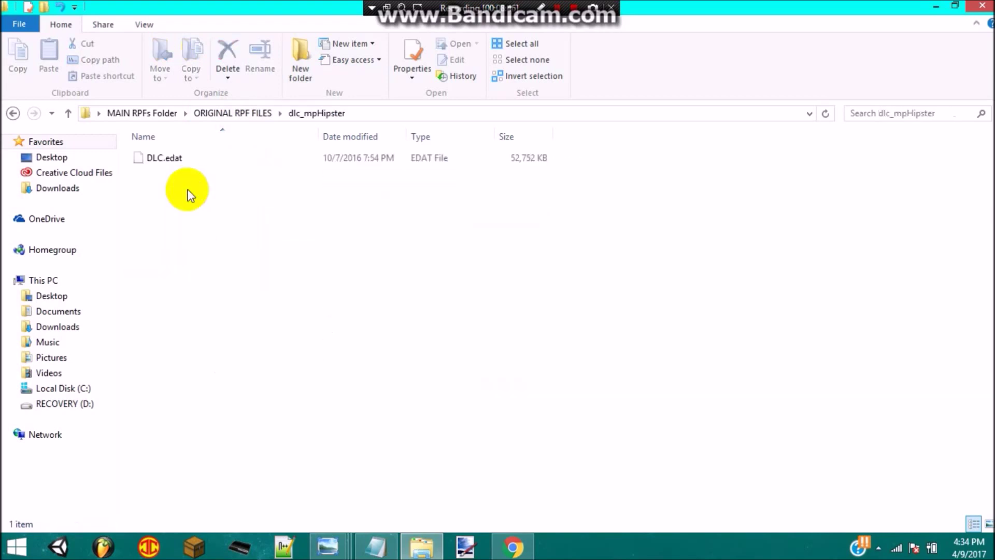
left_click(193, 162)
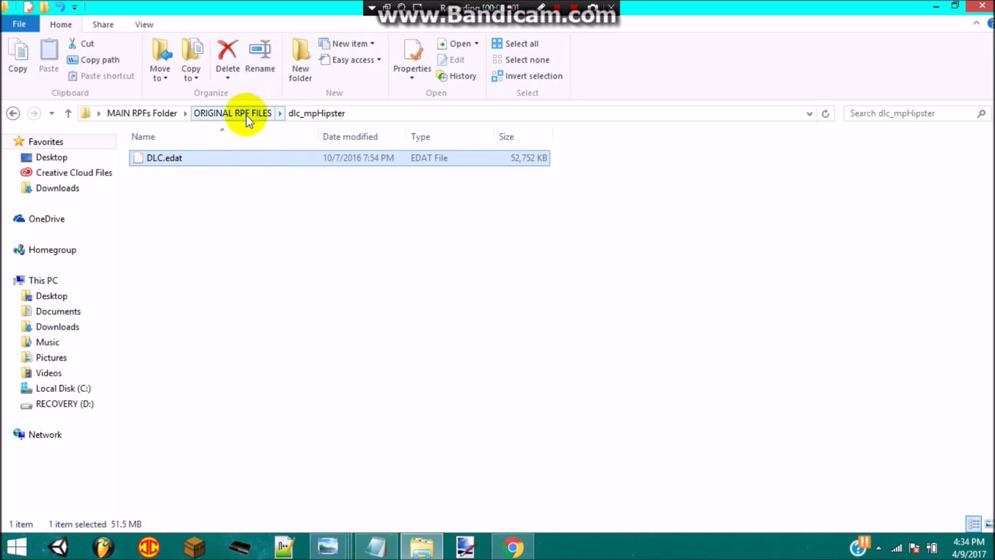
left_click(185, 158)
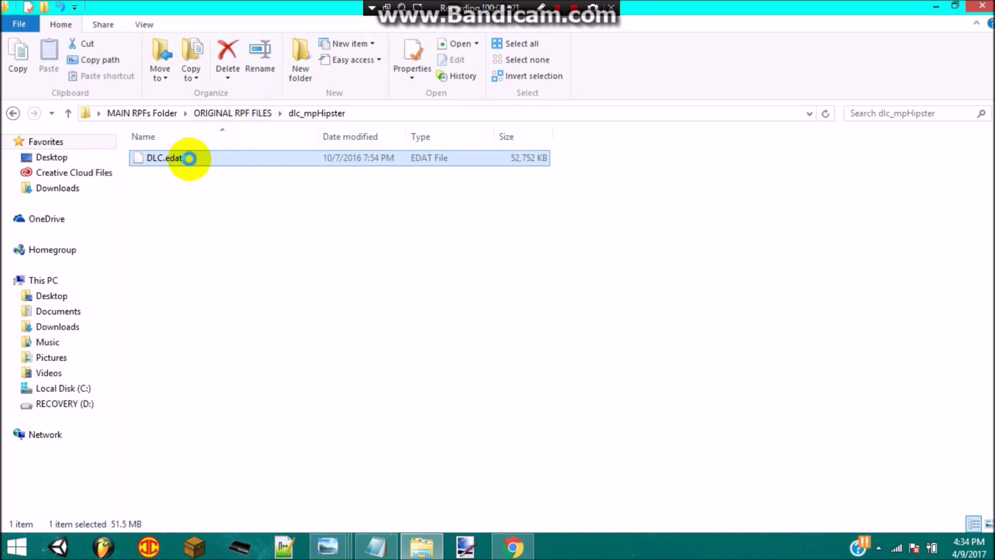
right_click(186, 158)
left_click(220, 385)
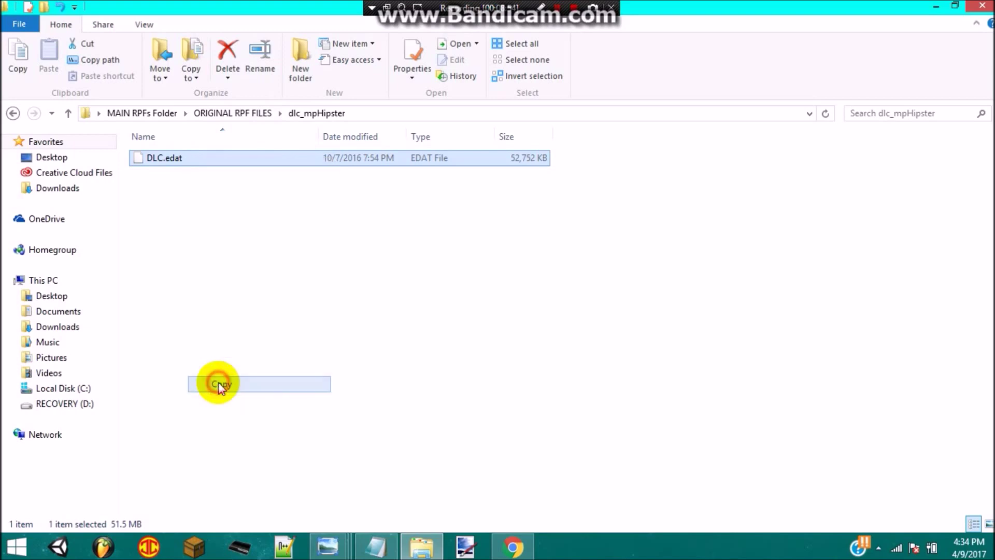
left_click(987, 5)
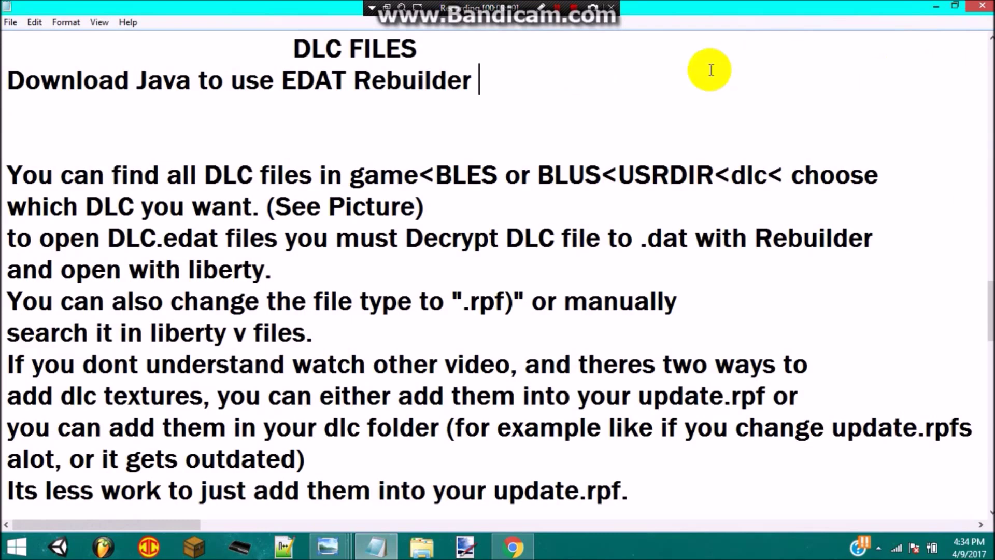
Minimize the notes, select the desktop tool folders and glance at the EDAT Rebuilder tutorial video
left_click(936, 11)
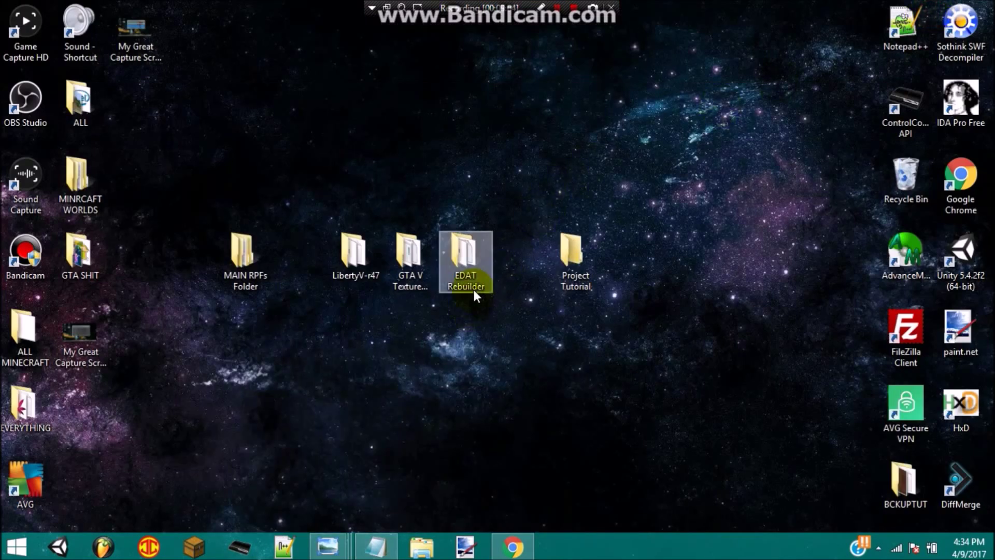
left_click_drag(327, 308, 504, 238)
left_click(505, 240)
left_click_drag(501, 344, 337, 233)
left_click(478, 304)
mouse_move(471, 288)
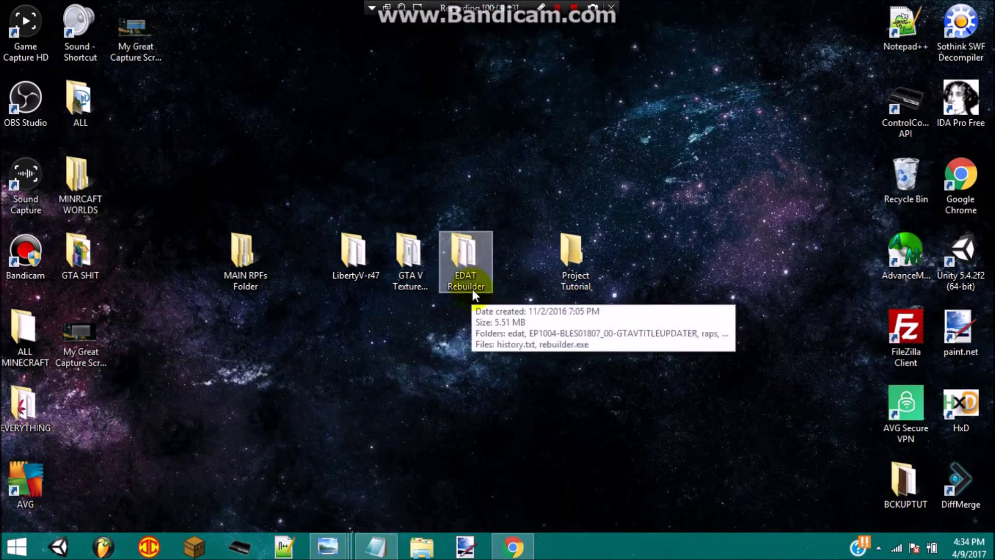
left_click(508, 547)
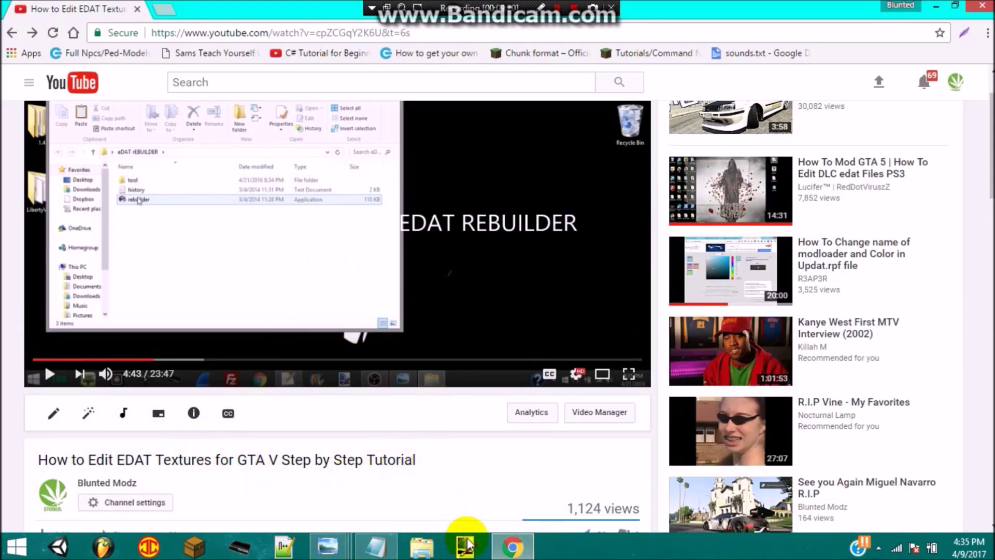
left_click(496, 549)
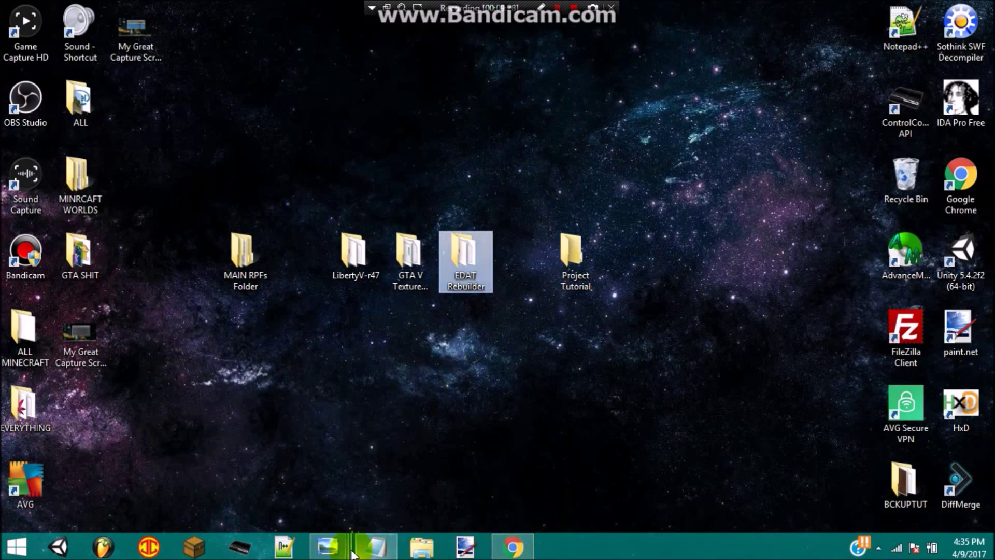
Highlight the EDAT Rebuilder line in the notes, then open the EDAT Rebuilder desktop folder
left_click(374, 549)
left_click_drag(61, 83, 245, 91)
left_click(271, 119)
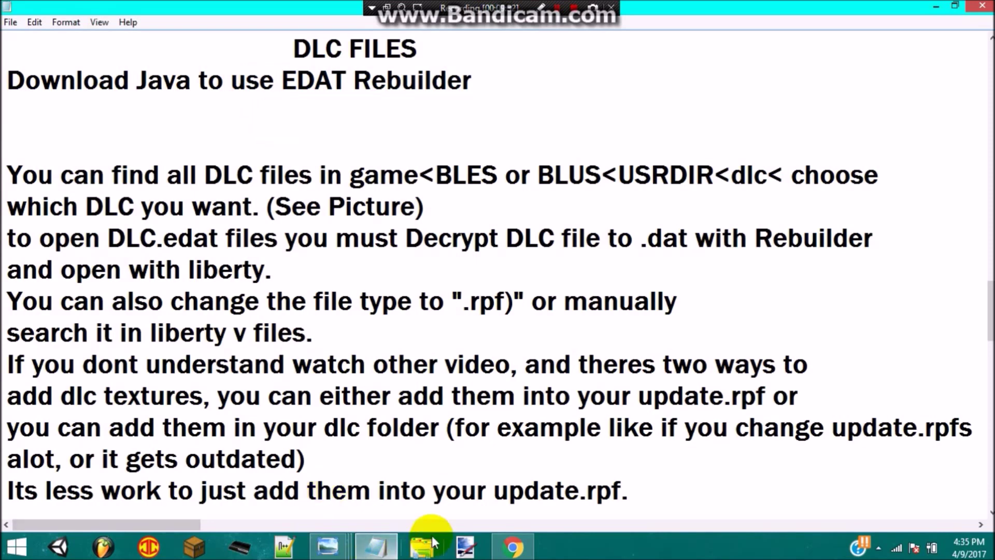
left_click(375, 547)
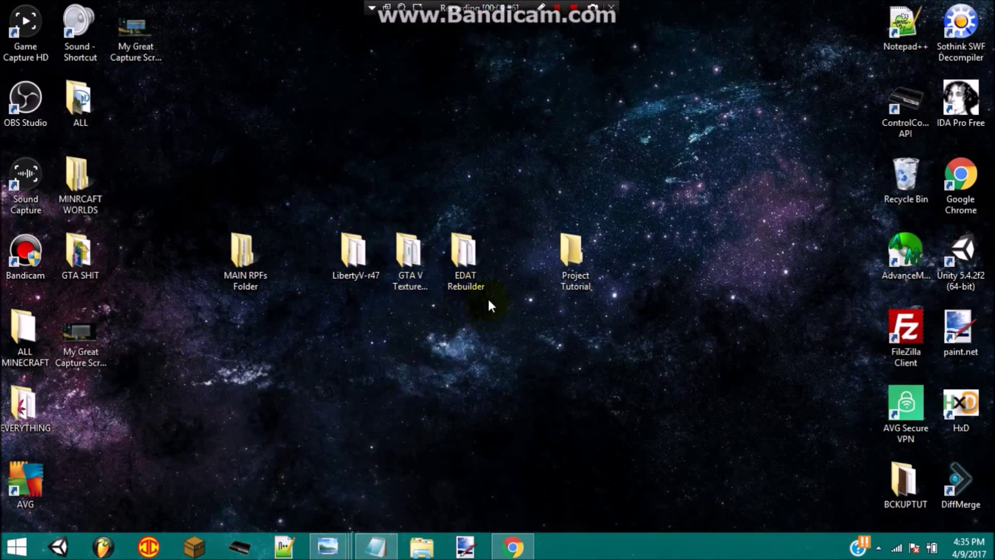
double_click(480, 250)
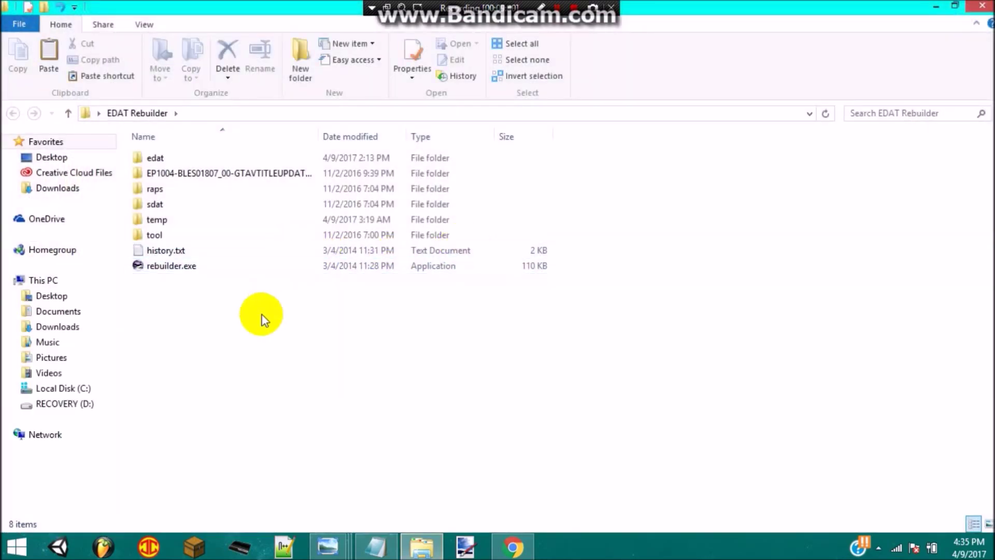
Recheck the YouTube tutorial, then try launching rebuilder.exe and close its console
left_click(179, 222)
left_click(191, 331)
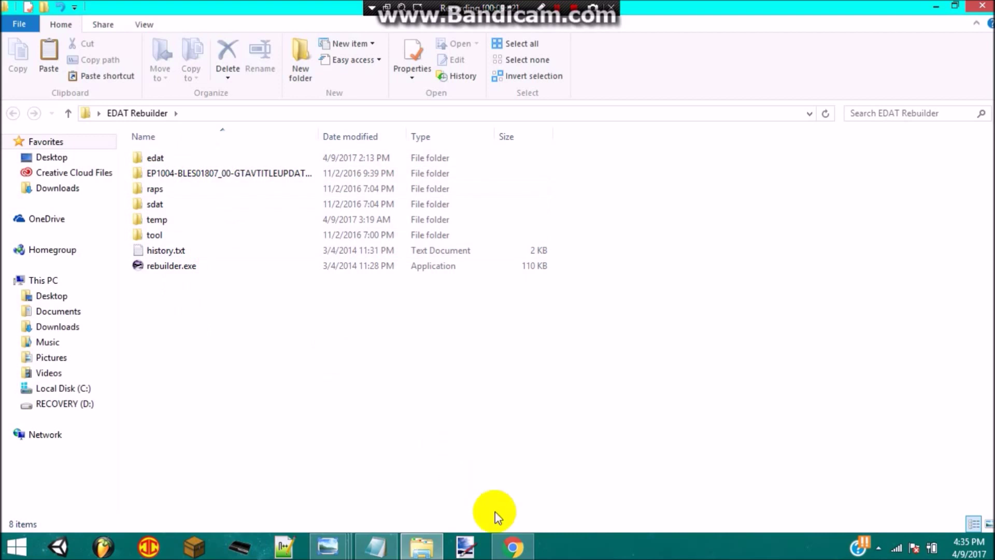
left_click(500, 551)
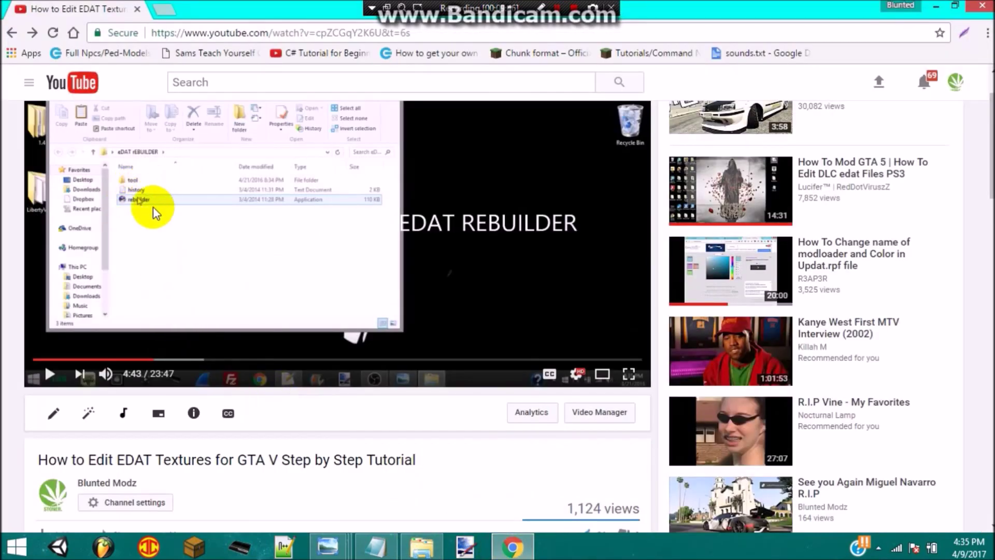
left_click(511, 546)
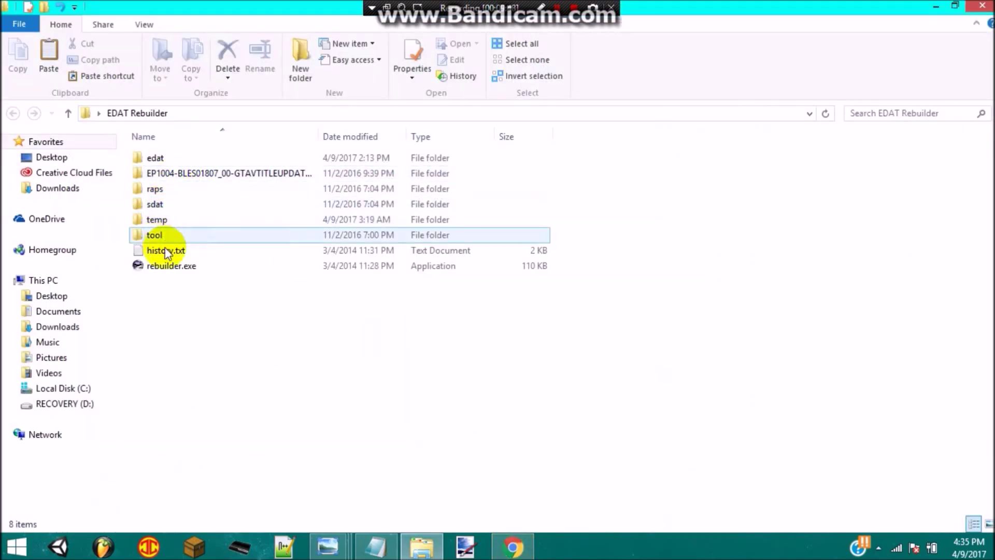
double_click(164, 266)
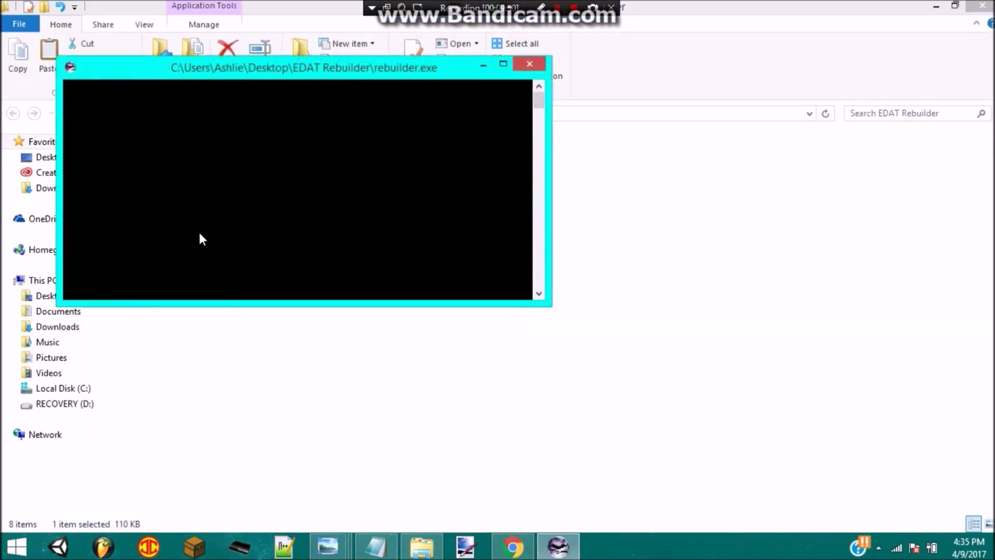
left_click(530, 63)
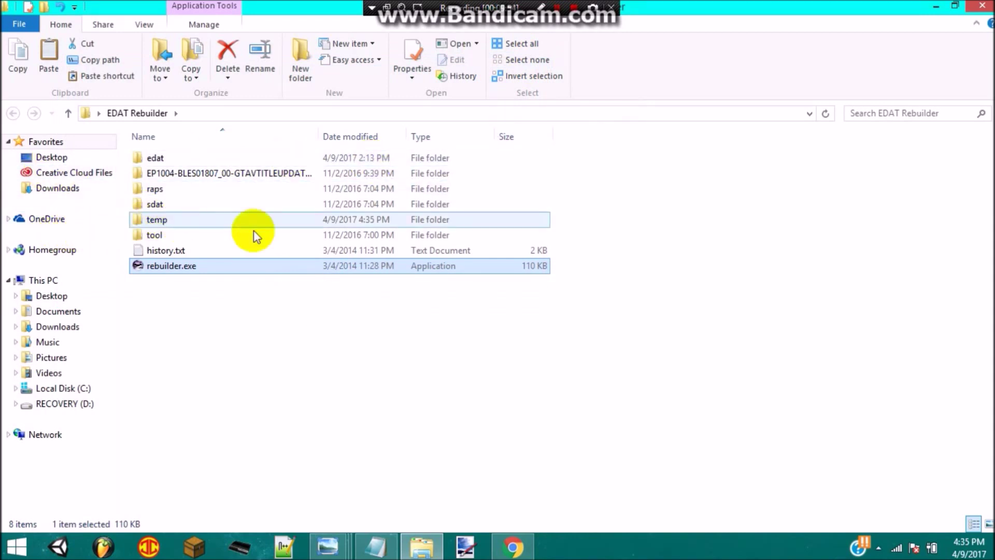
left_click(310, 319)
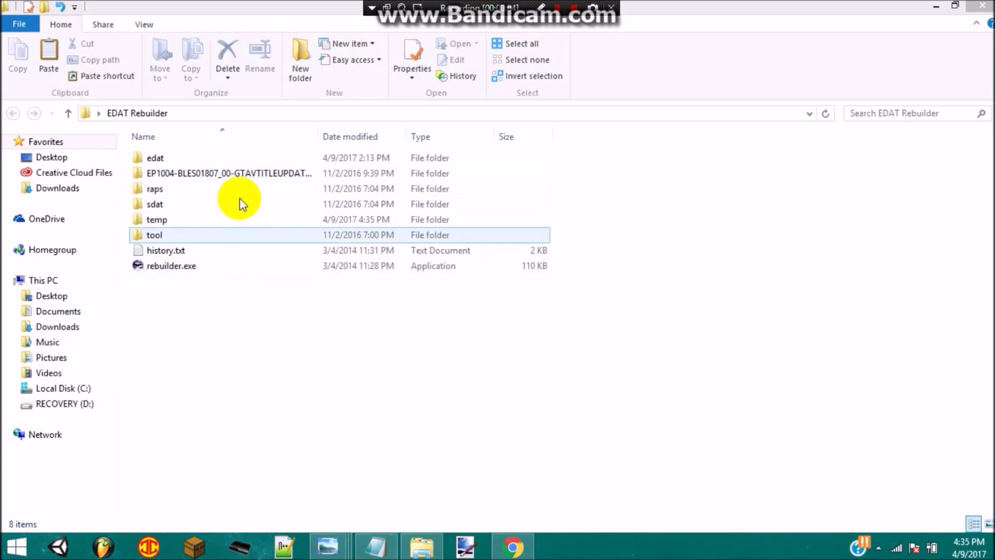
Paste DLC.edat into the empty edat folder, then launch rebuilder.exe from EDAT Rebuilder
double_click(203, 158)
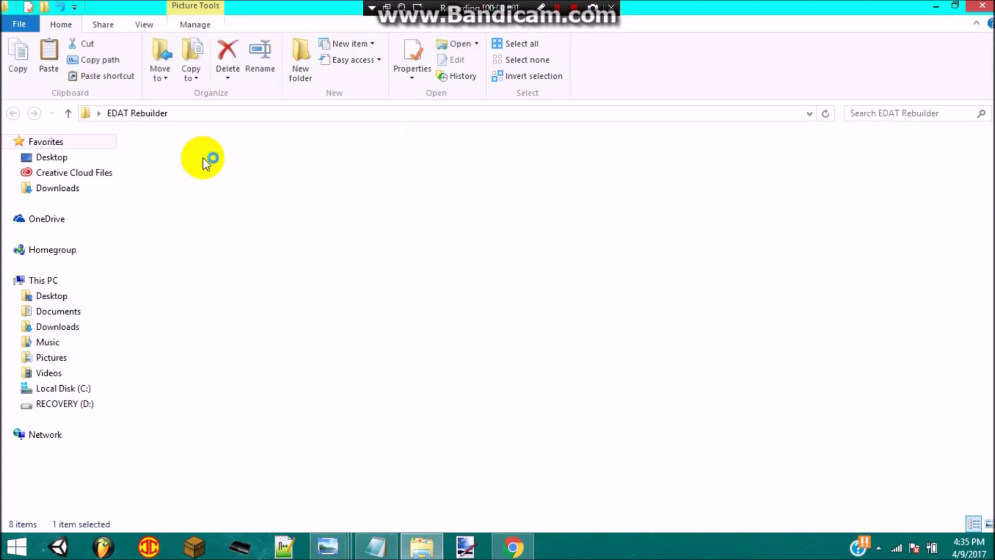
right_click(215, 196)
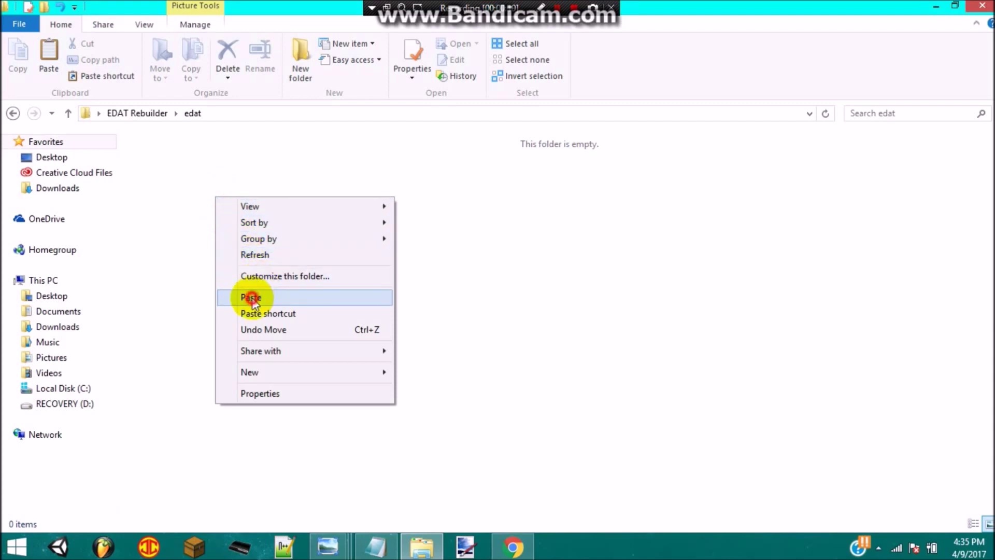
left_click(250, 296)
left_click(188, 210)
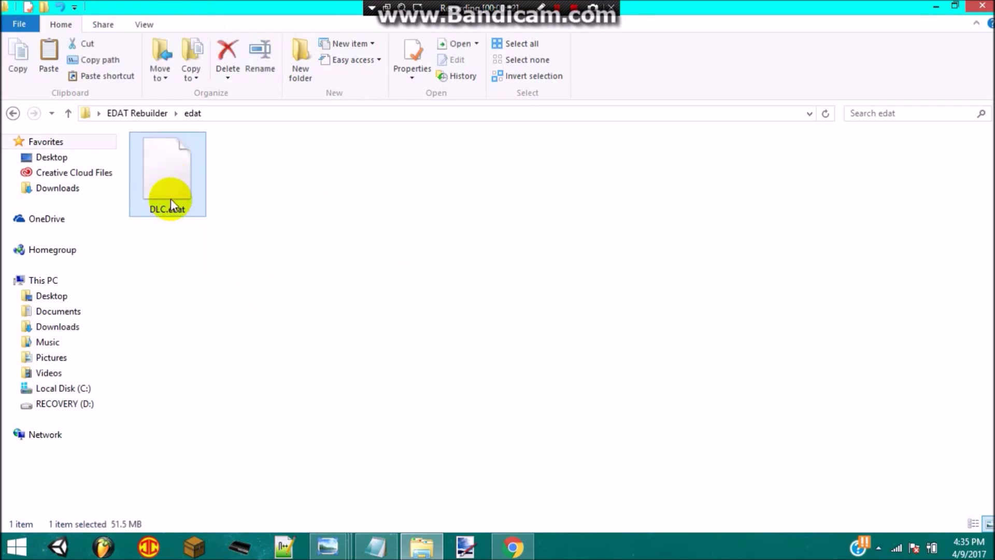
left_click(179, 249)
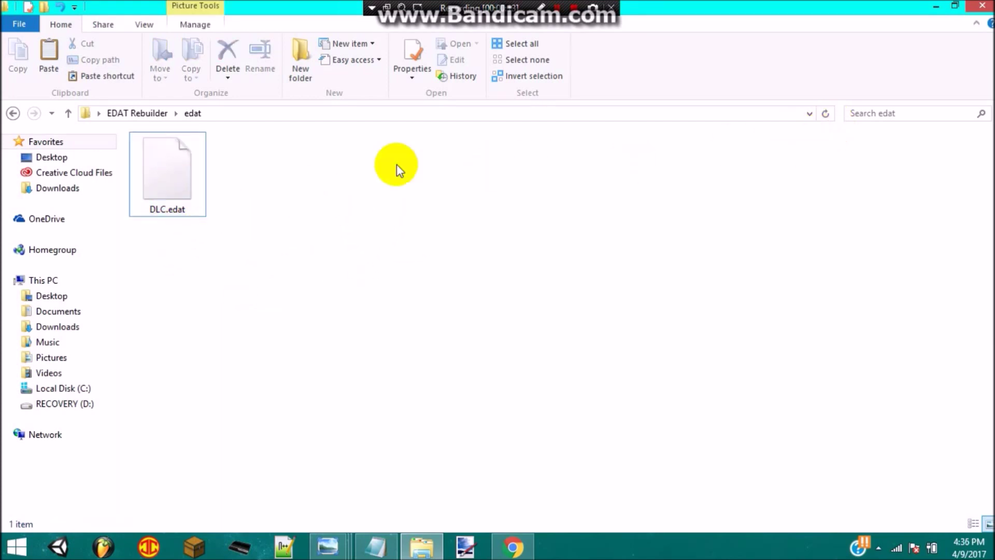
left_click(155, 113)
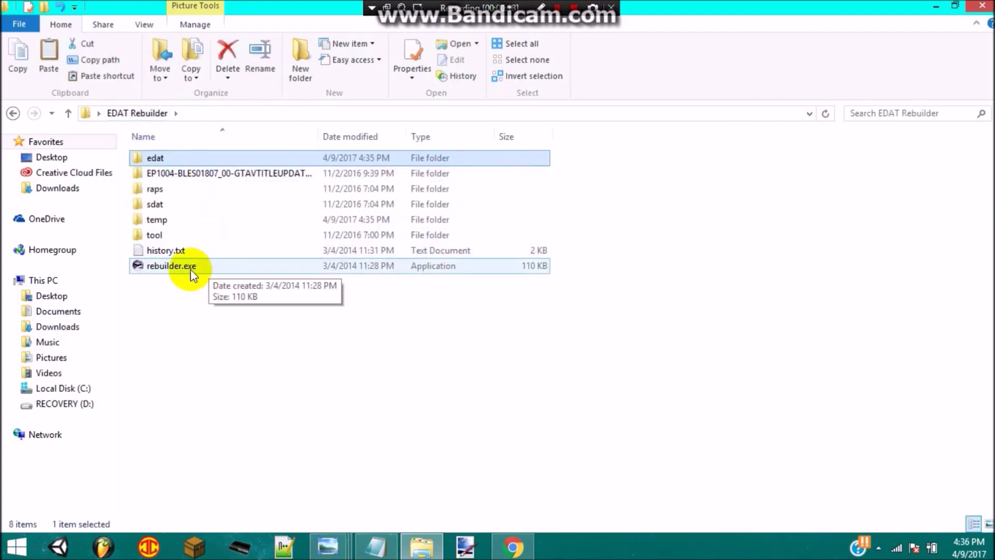
double_click(185, 272)
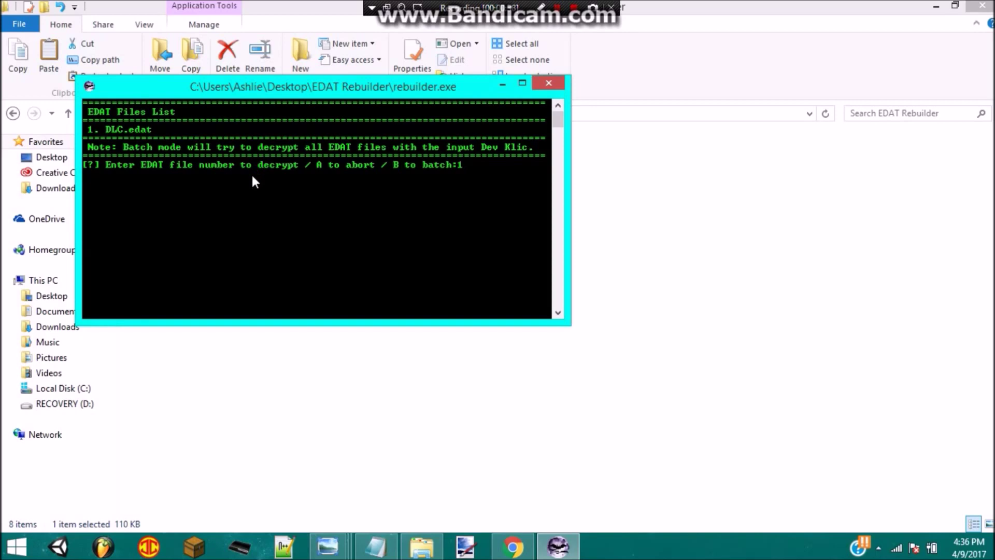
Submit file 1 and enter the Dev KLicensee from the notes to decrypt DLC.edat
key("Return")
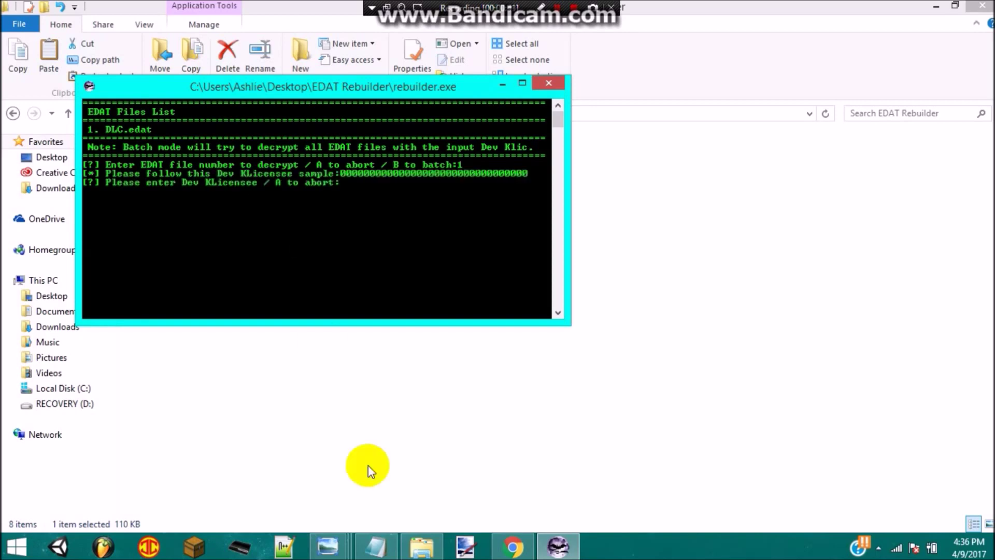
left_click(376, 546)
left_click_drag(83, 333, 621, 334)
left_click(378, 544)
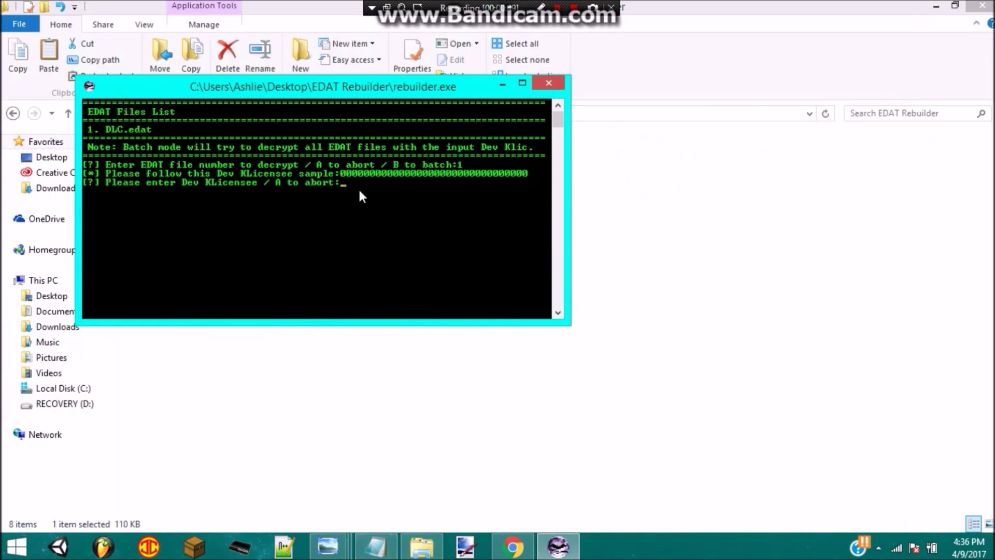
type("12345678123456781234567812345678")
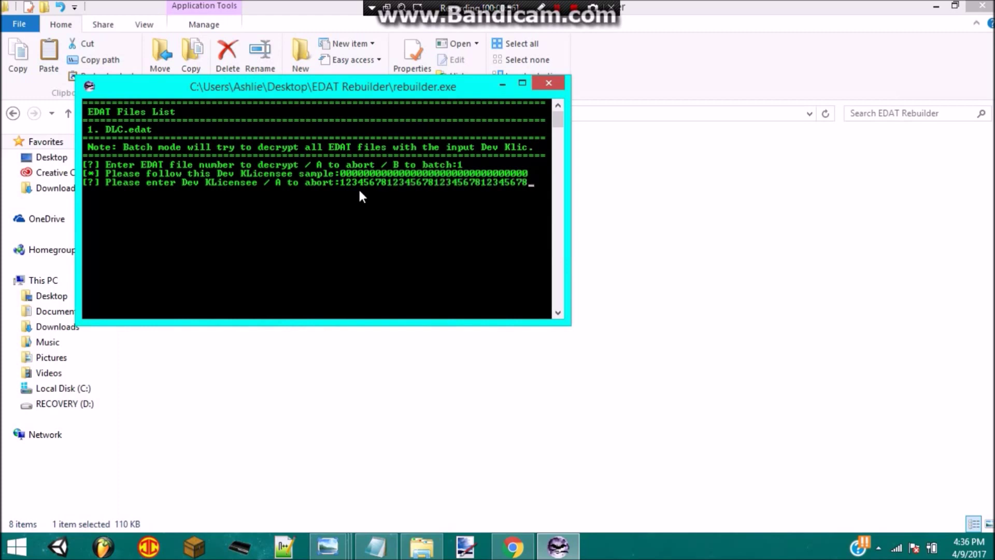
key("Return")
Confirm DLC.dat appeared beside DLC.edat, then continue past the prompt and close the console
left_click_drag(257, 85, 457, 145)
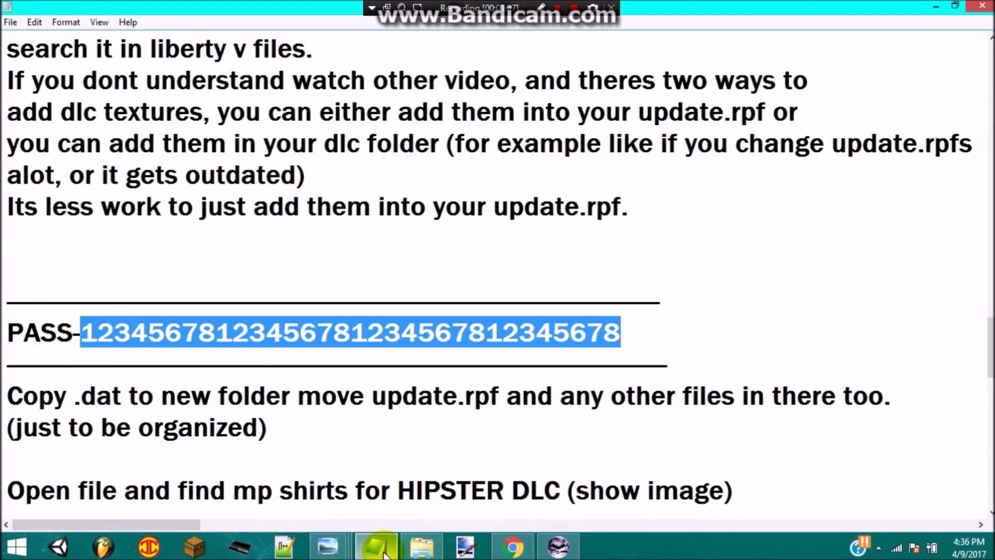
left_click(291, 259)
scroll(293, 258, "up", 2)
scroll(285, 248, "up", 1)
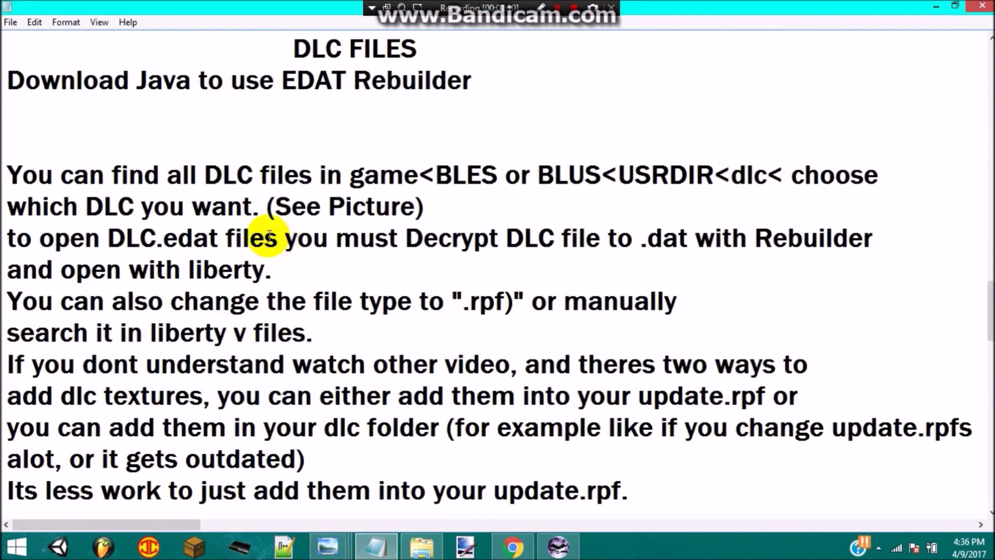
scroll(228, 205, "down", 1)
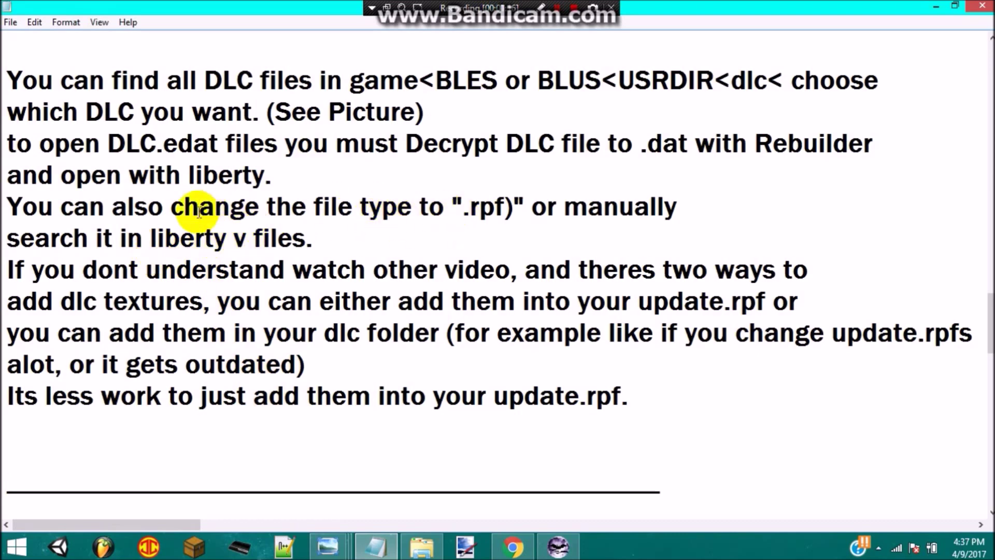
left_click(938, 8)
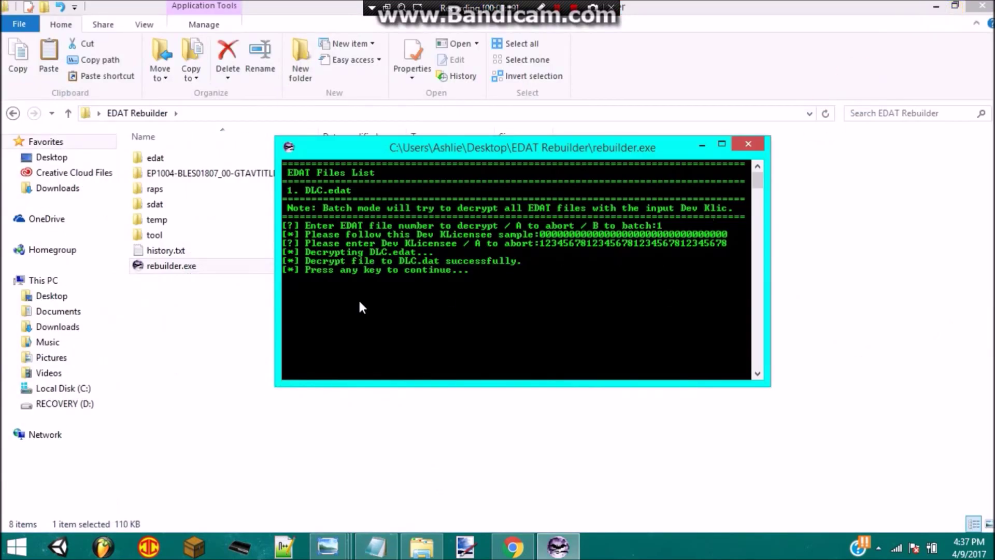
key("Return")
left_click(746, 145)
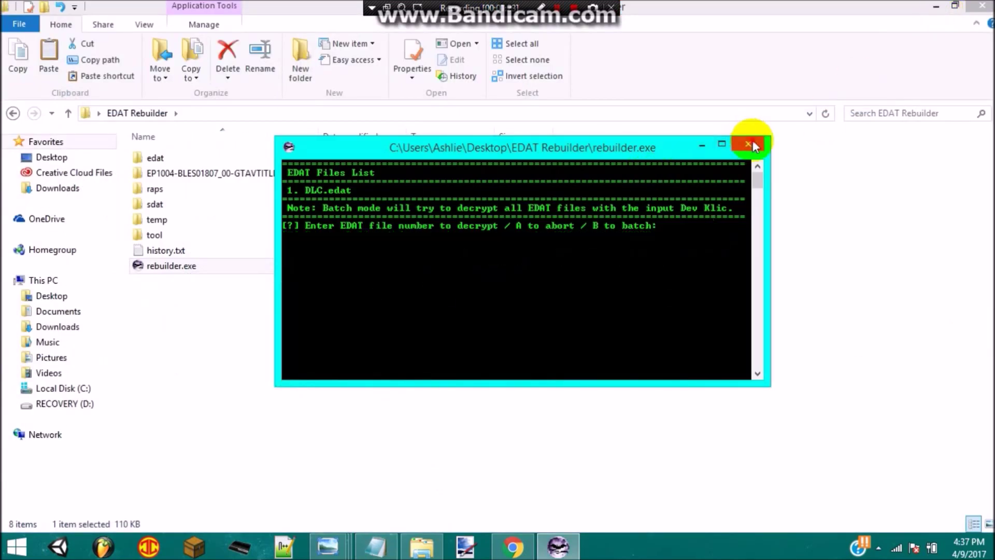
Copy DLC.dat from the edat folder
double_click(215, 157)
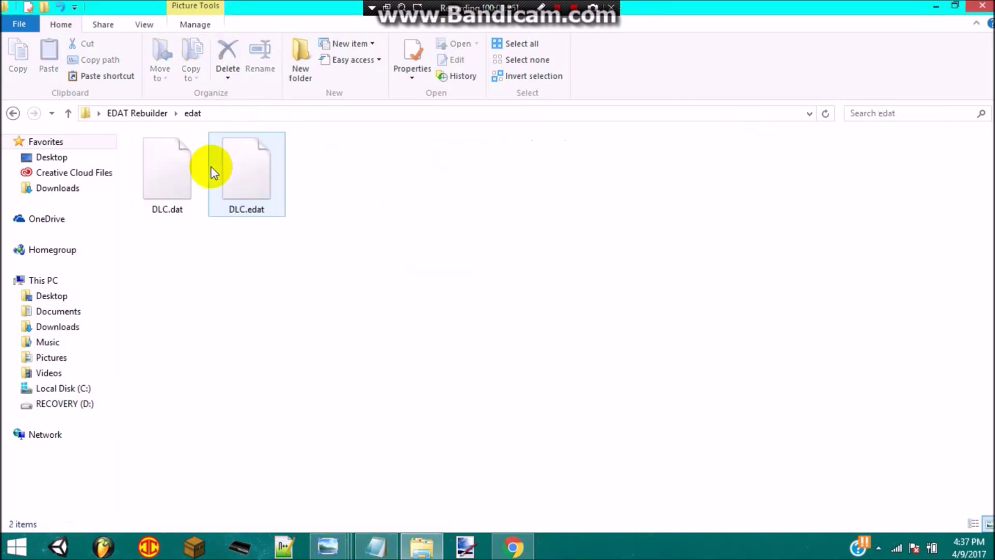
left_click(173, 192)
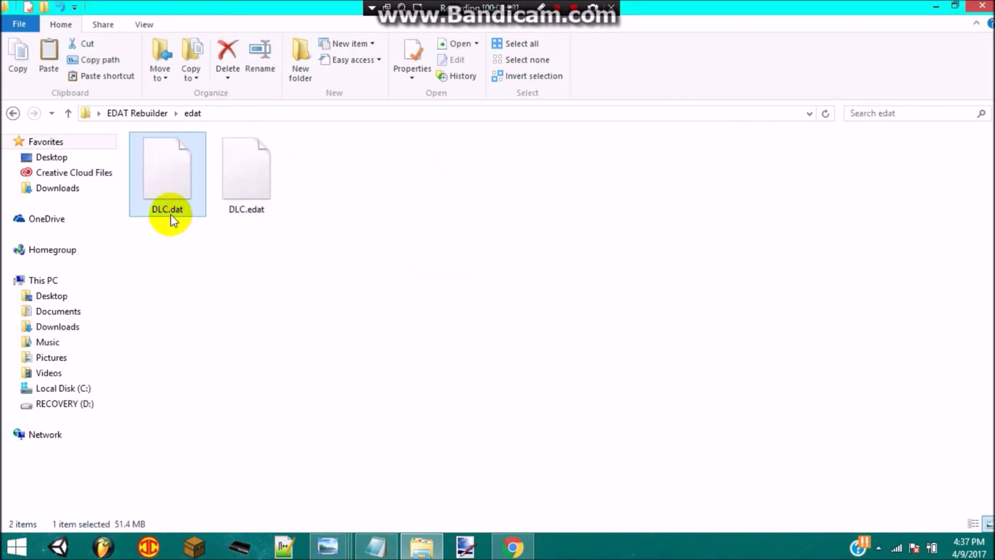
right_click(176, 203)
left_click(265, 429)
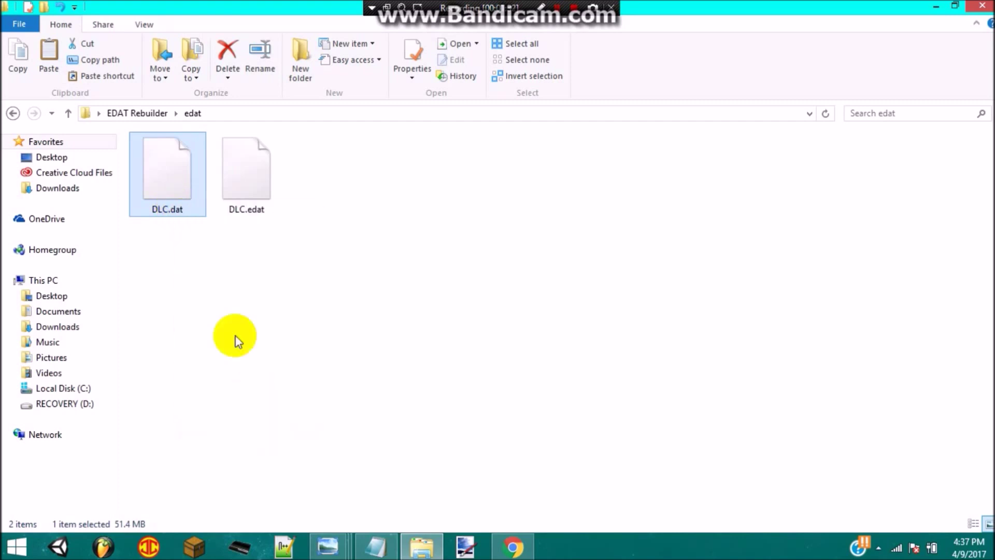
Close the edat window and open the Project Tutorial folder on the desktop
left_click(980, 6)
left_click(574, 251)
double_click(574, 251)
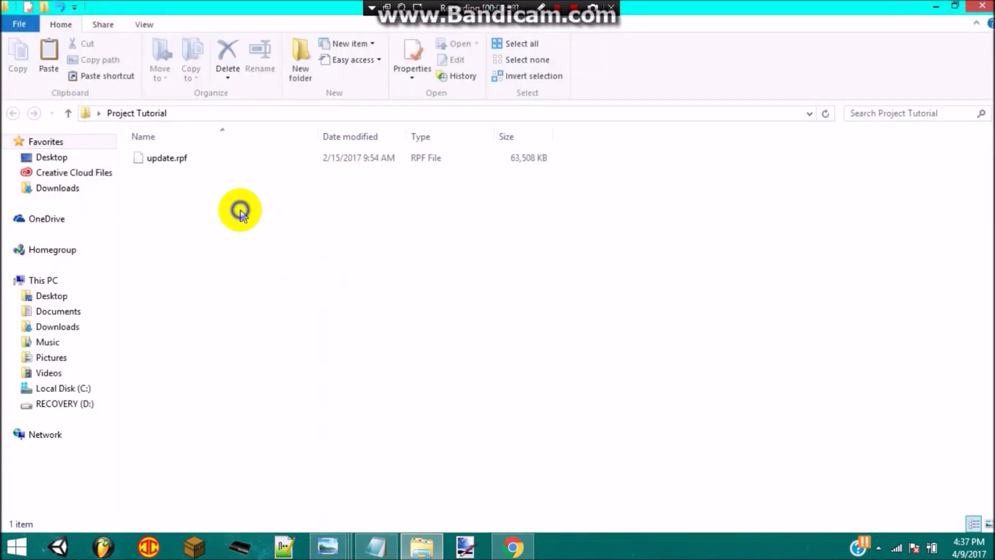
Paste DLC.dat into Project Tutorial beside update.rpf and close the folder window
right_click(240, 213)
left_click(301, 311)
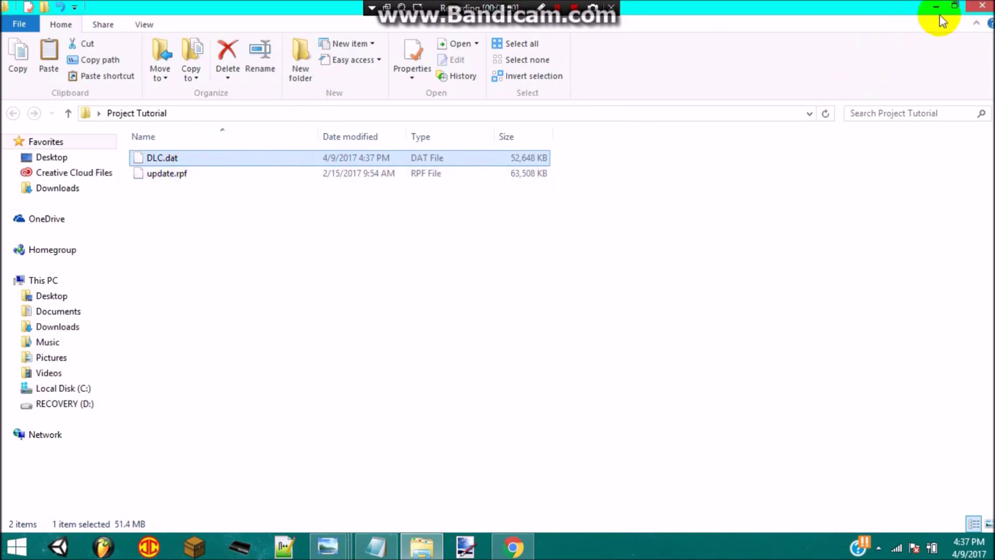
left_click(985, 6)
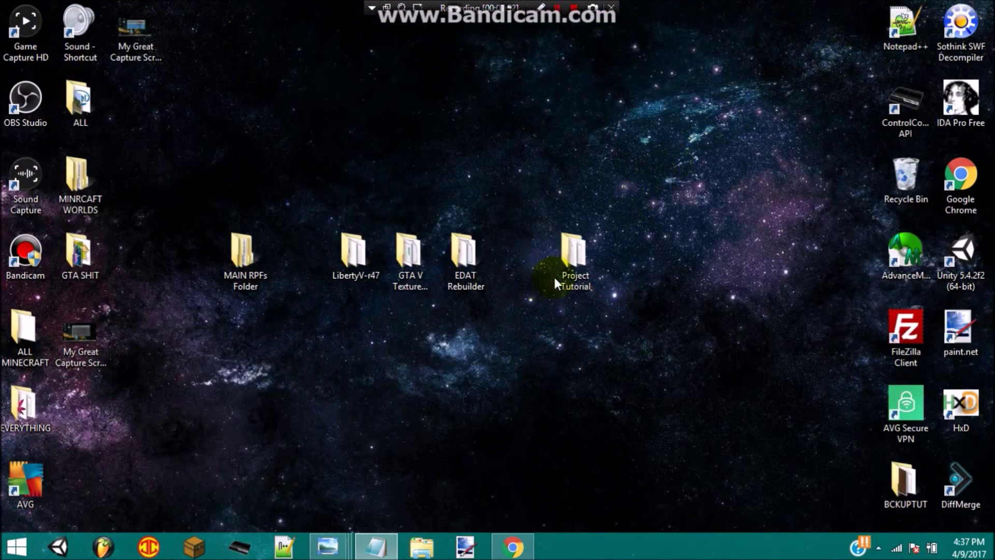
Launch LibertyV.exe from the LibertyV-r47 folder and close that folder
double_click(358, 259)
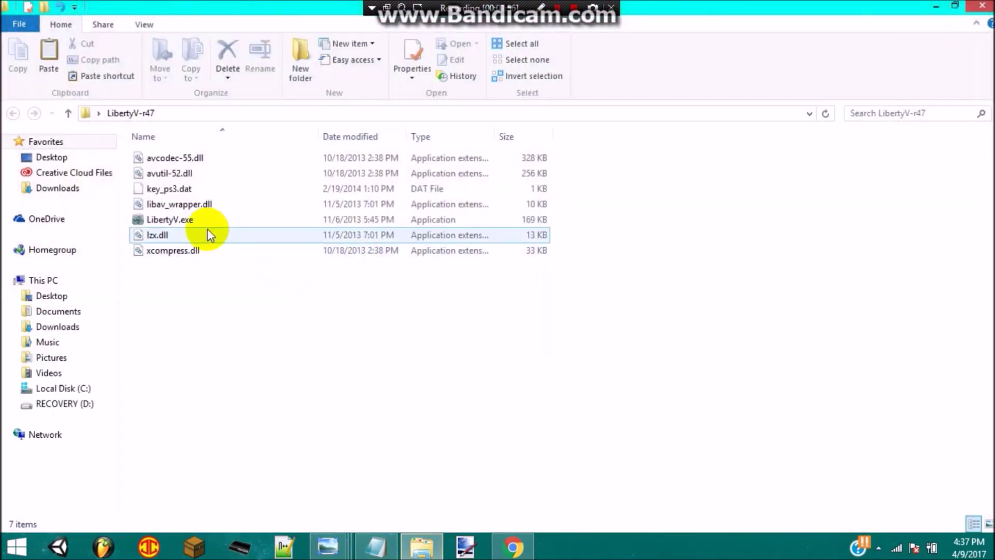
left_click(206, 224)
double_click(207, 224)
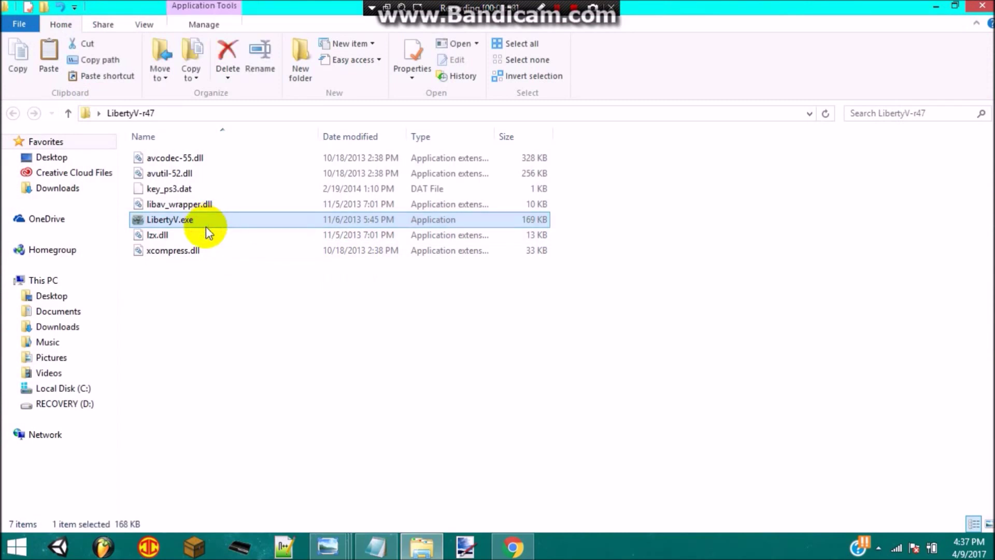
key("Return")
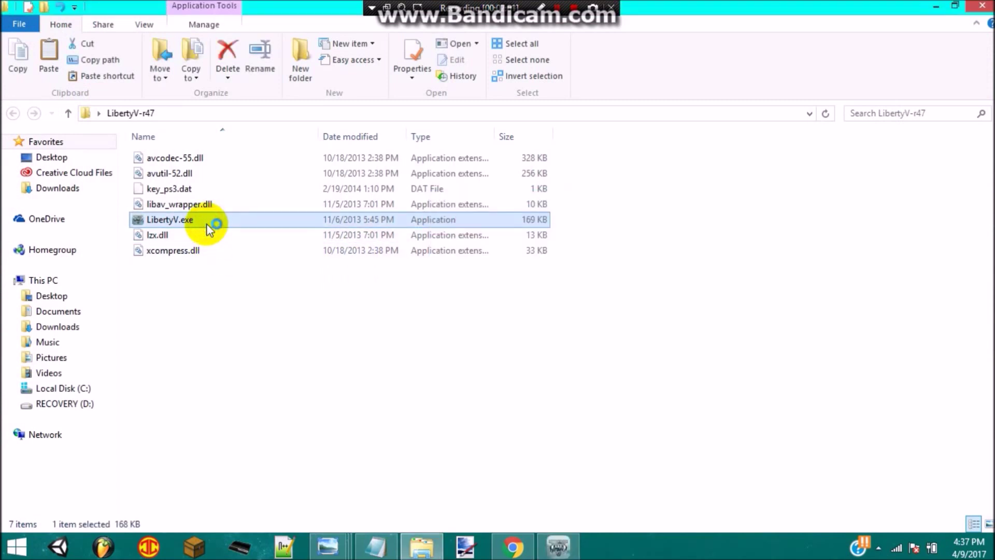
left_click(985, 6)
Choose PlayStation 3 in both Version Selection dialogs and position the RPF Explorer windows
left_click_drag(481, 222, 617, 203)
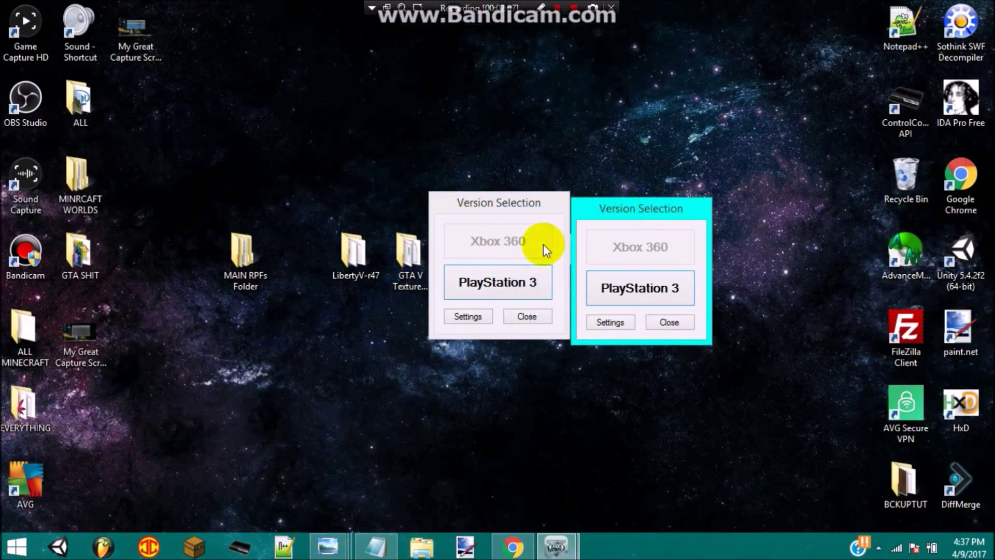
left_click(633, 288)
left_click_drag(443, 108, 379, 300)
left_click(463, 272)
left_click_drag(75, 289, 110, 62)
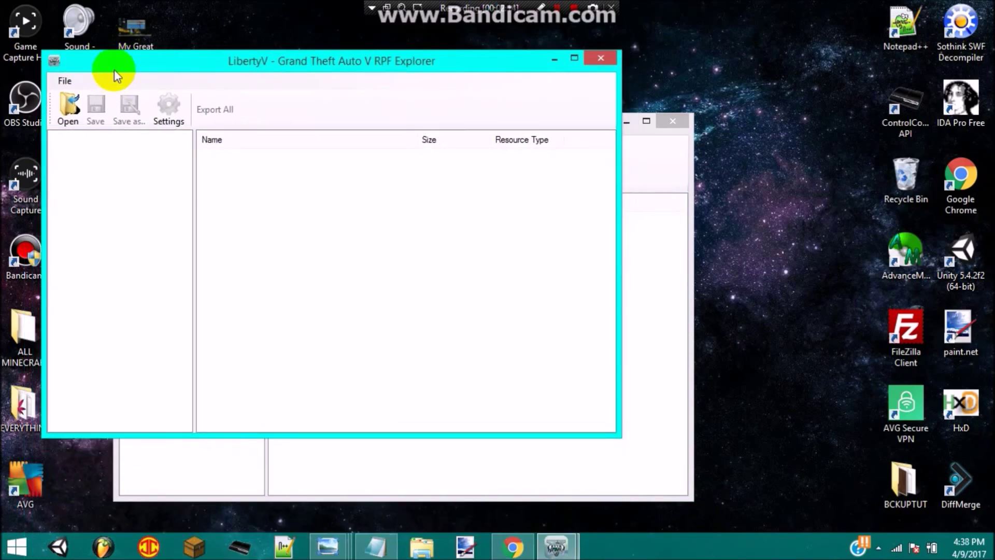
Maximize the first LibertyV window and move the second one toward the upper right
double_click(112, 67)
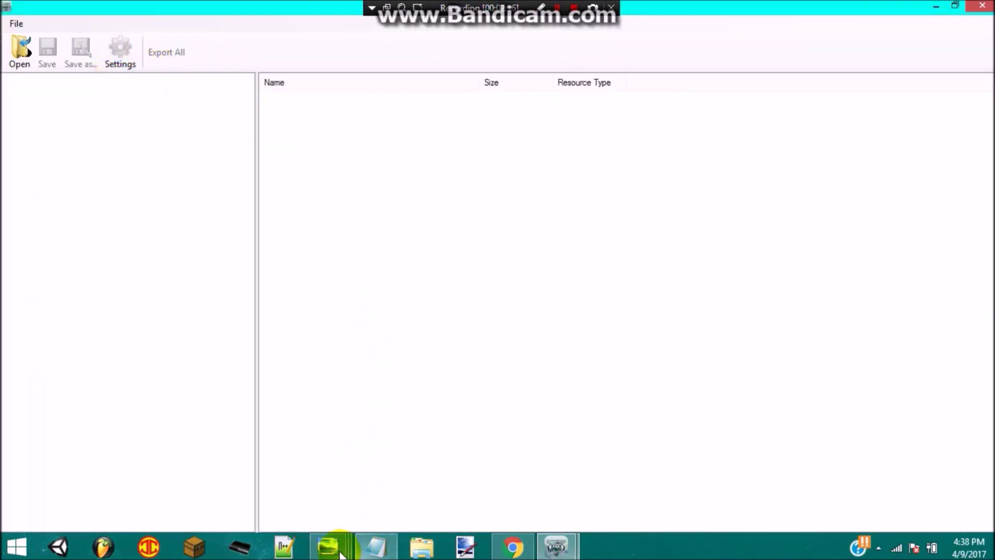
mouse_move(559, 544)
left_click(611, 469)
left_click_drag(371, 125, 618, 80)
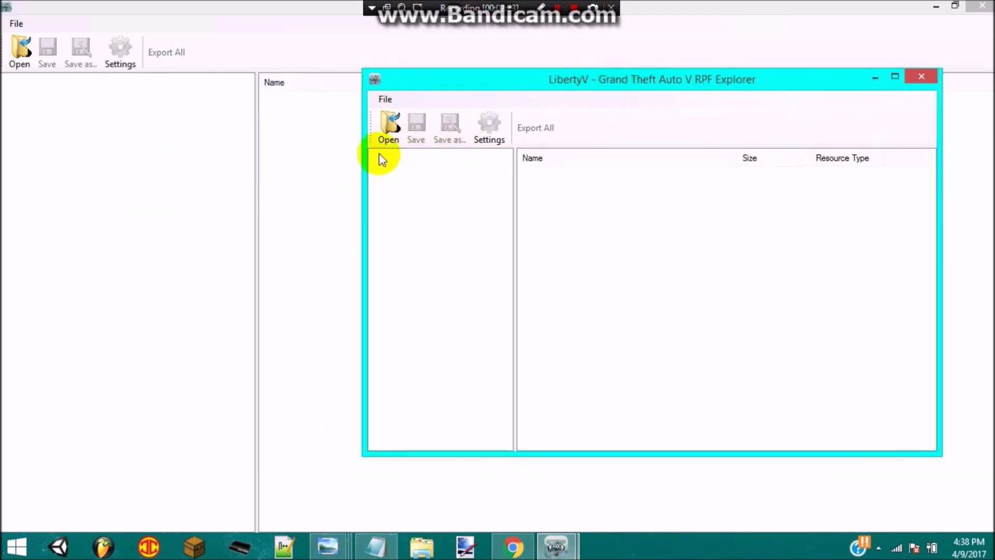
Open DLC.dat from Desktop > Project Tutorial in the RPF Explorer
left_click(387, 129)
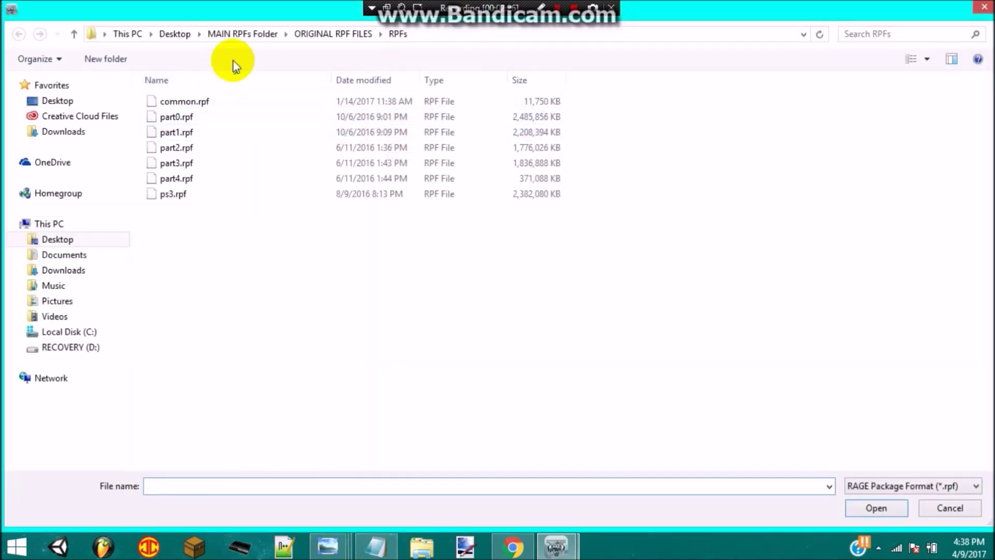
left_click(233, 33)
left_click(179, 35)
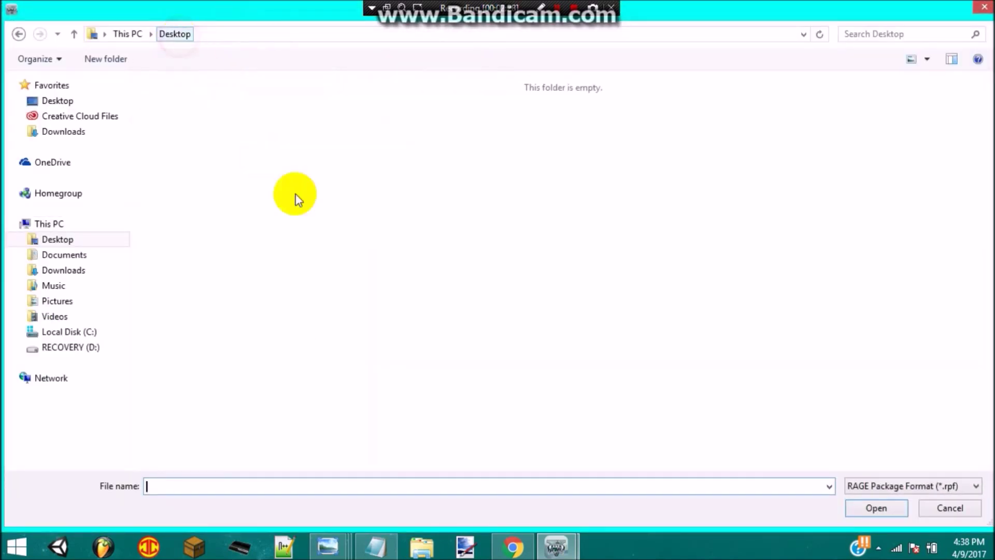
double_click(194, 232)
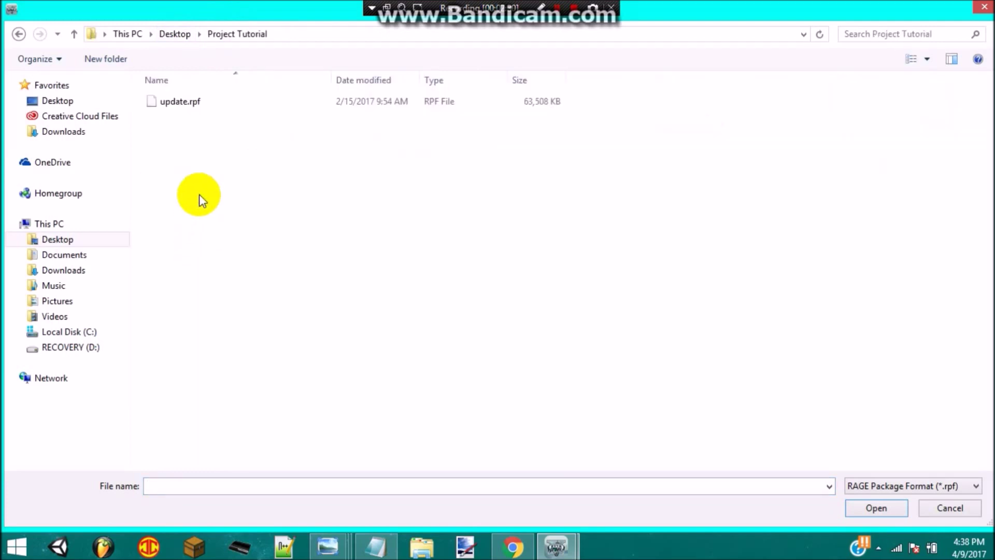
left_click(255, 487)
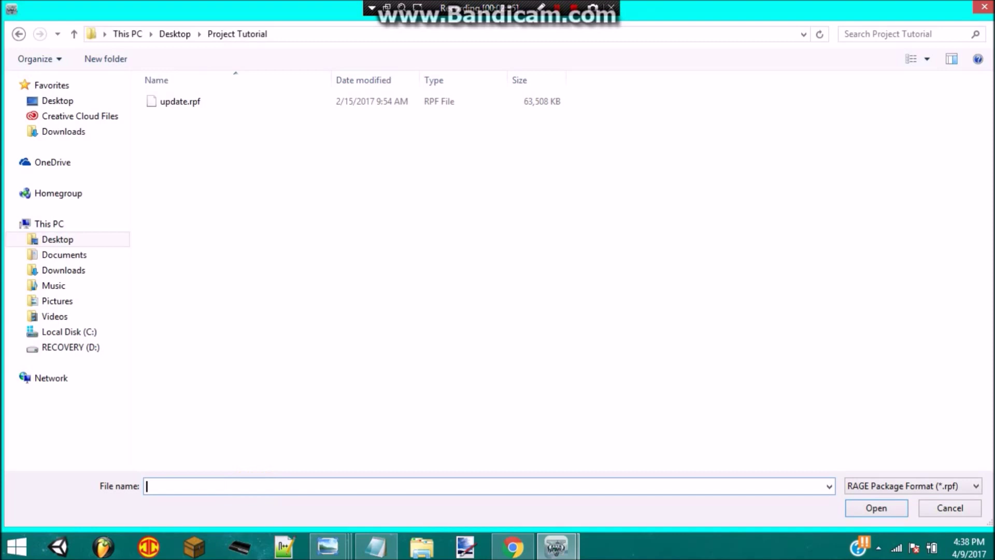
type("d")
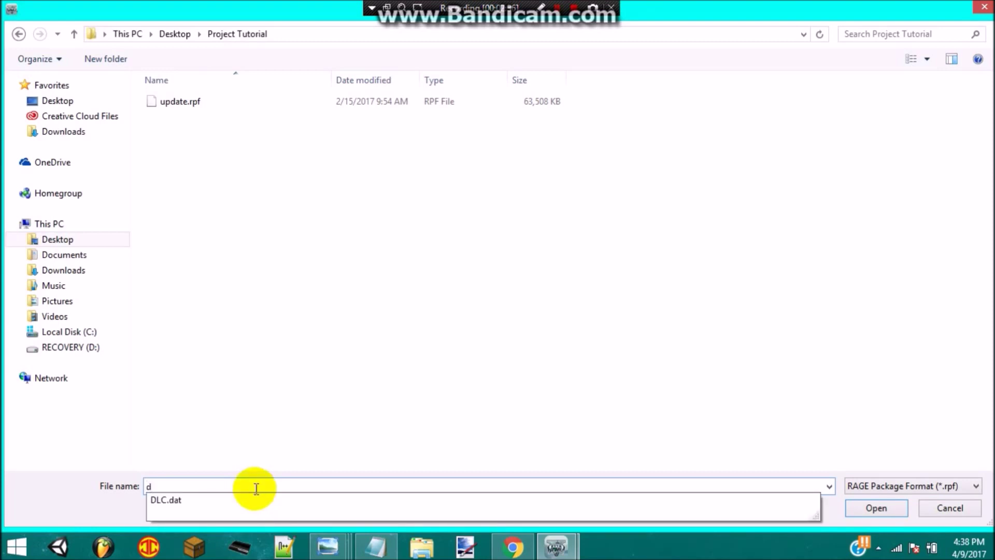
left_click(255, 501)
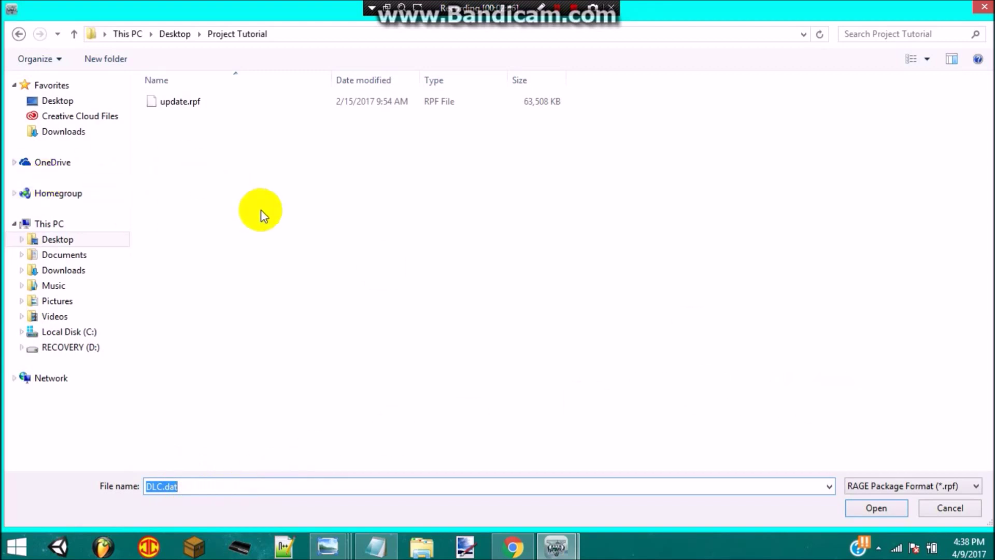
left_click(887, 505)
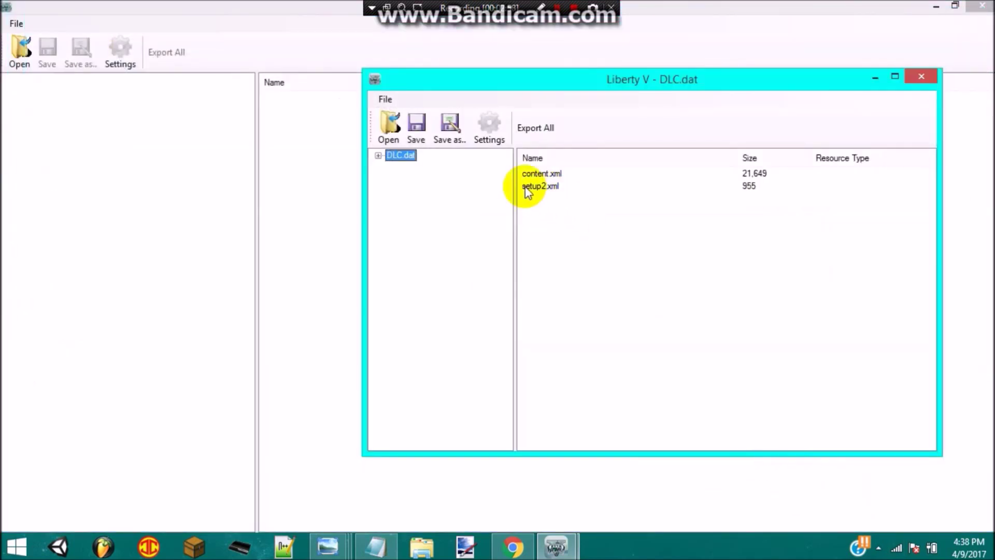
Expand DLC.dat down to ps3/models/cdimages to list its archives
left_click_drag(428, 66, 426, 1)
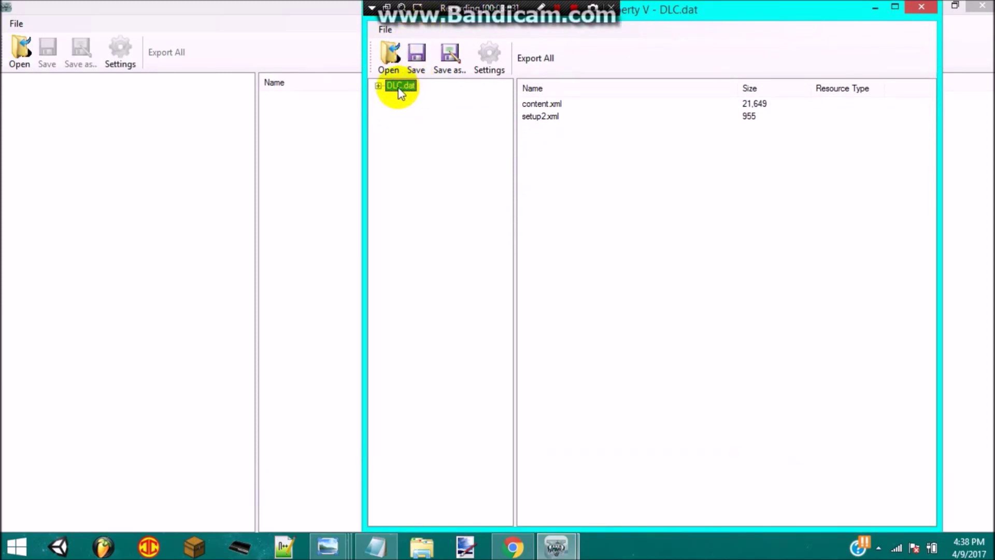
left_click(378, 86)
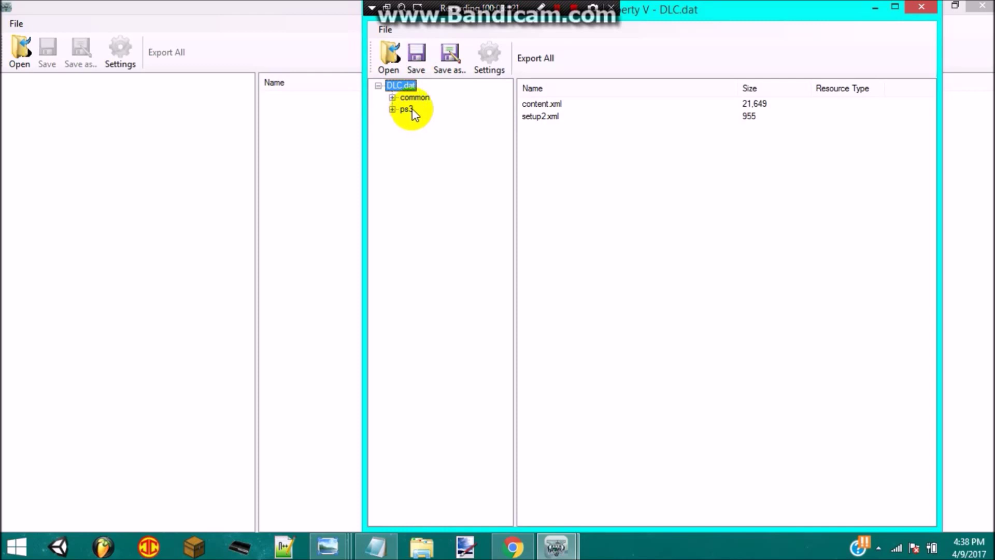
double_click(407, 110)
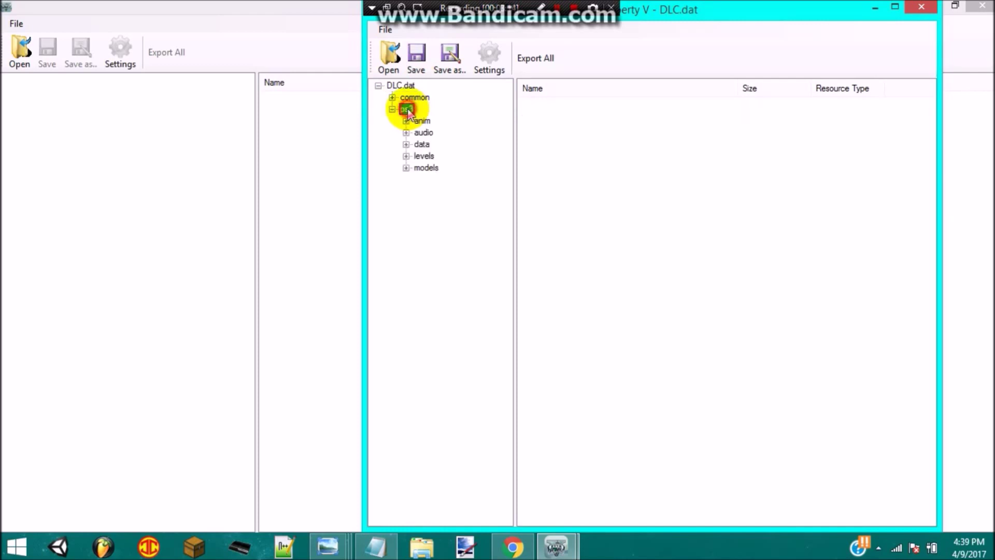
double_click(426, 168)
left_click(445, 180)
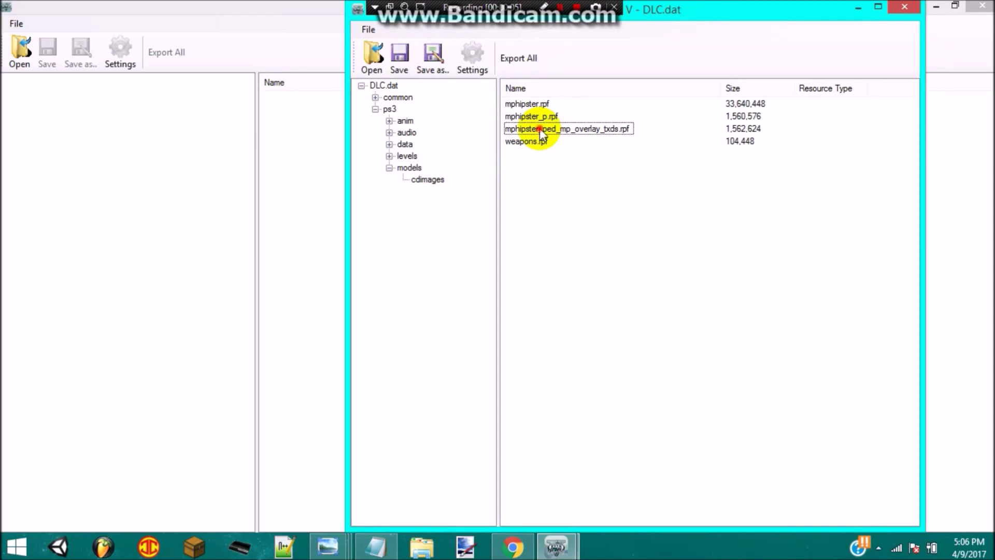
Export mphipster_ped_mp_overlay_txds.rpf into Project Tutorial and minimize the DLC.dat window
left_click(540, 130)
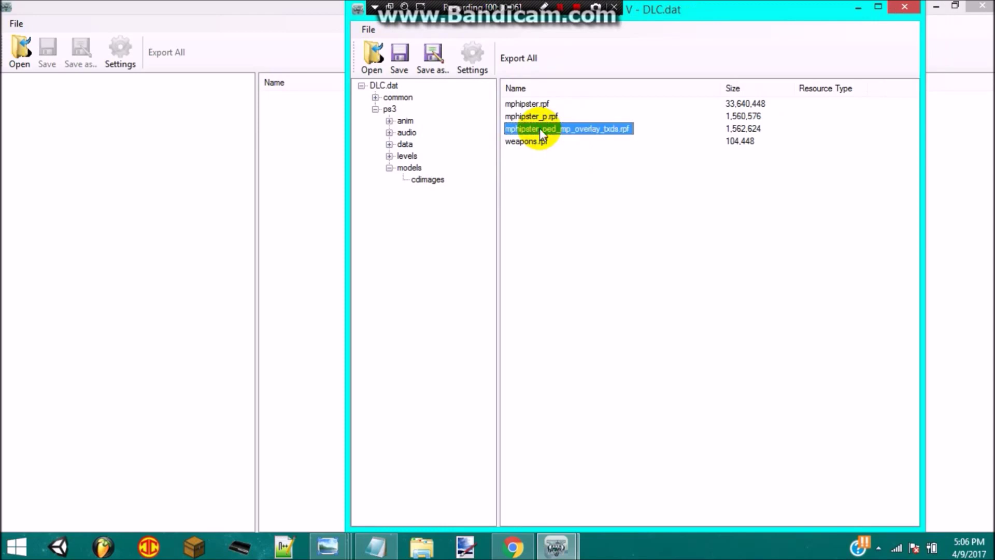
right_click(580, 131)
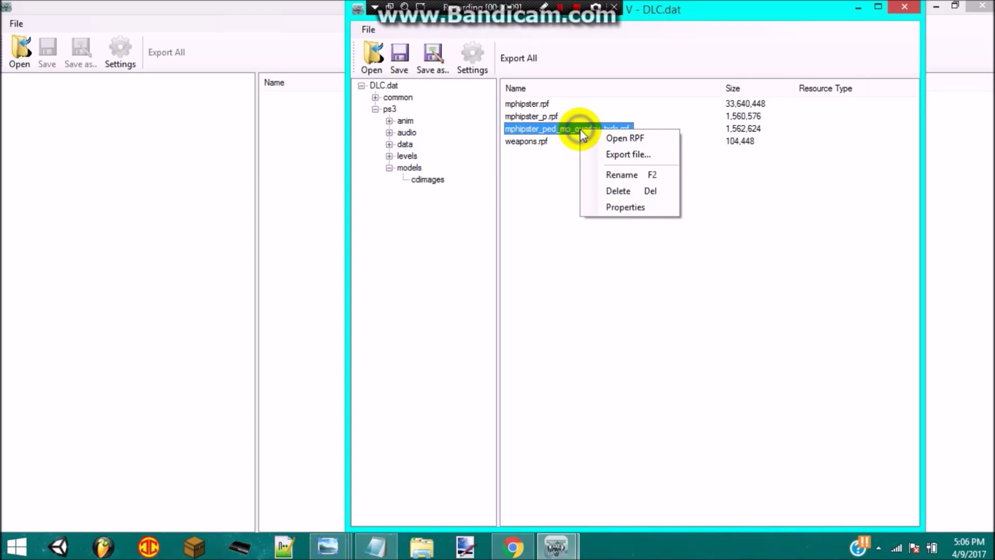
left_click(612, 153)
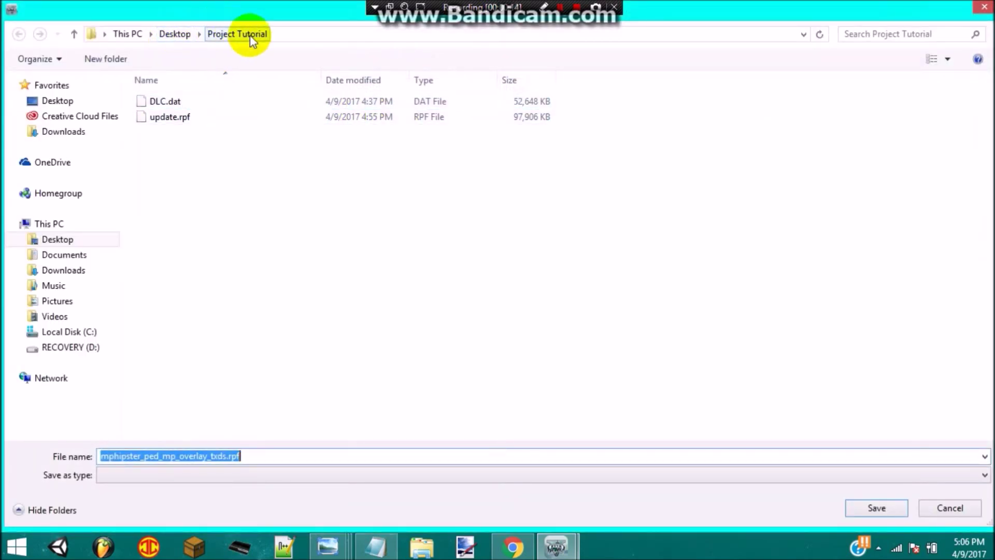
left_click(855, 510)
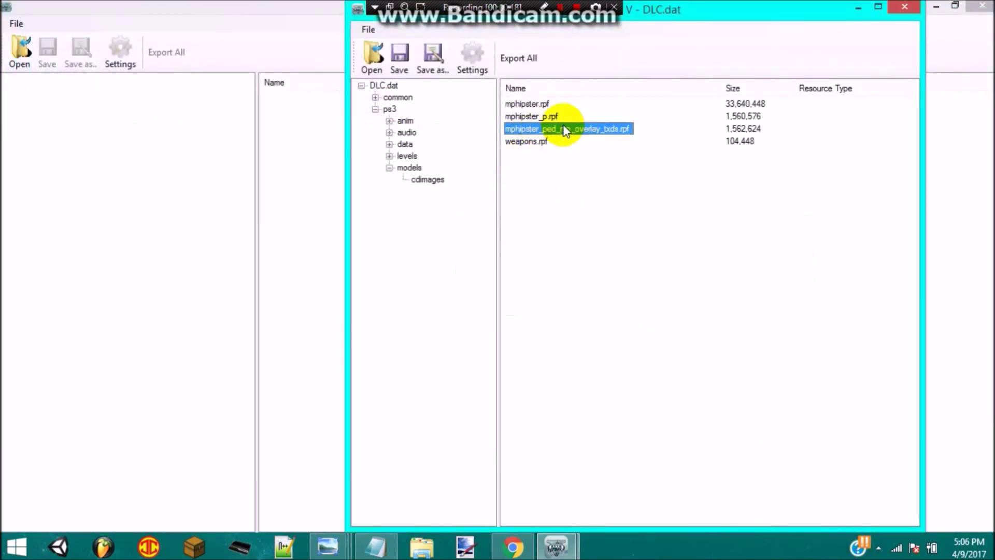
left_click(857, 8)
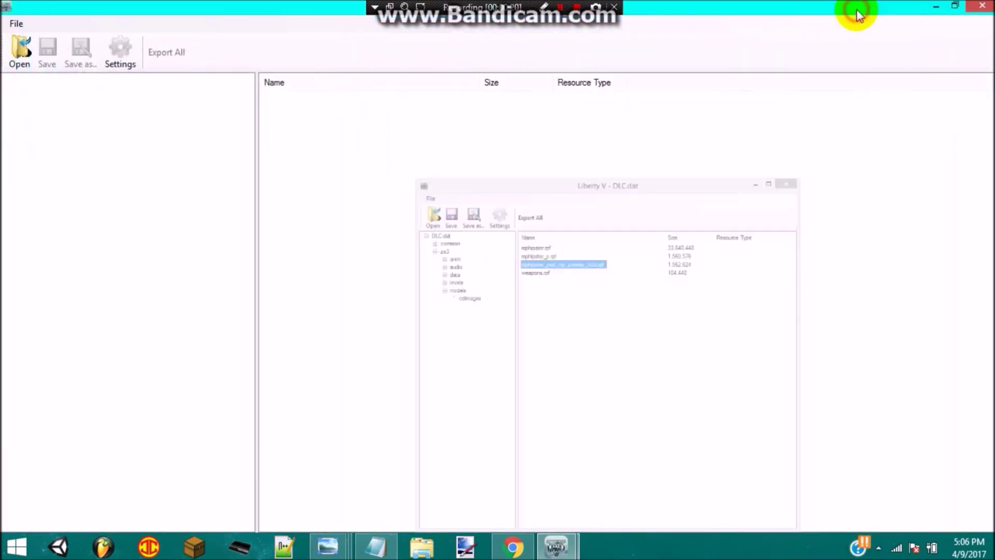
Open update.rpf from the Project Tutorial folder
left_click(19, 49)
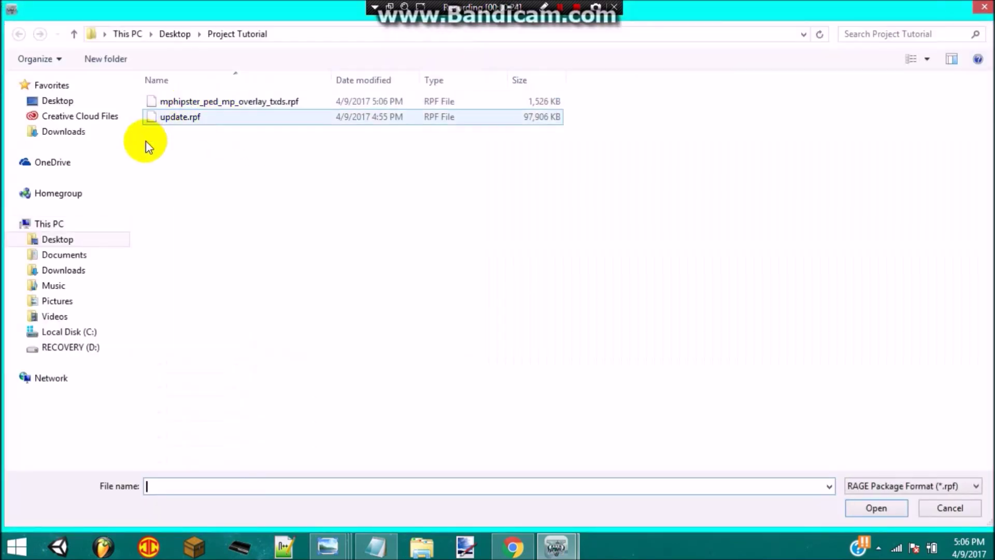
left_click(175, 123)
double_click(175, 123)
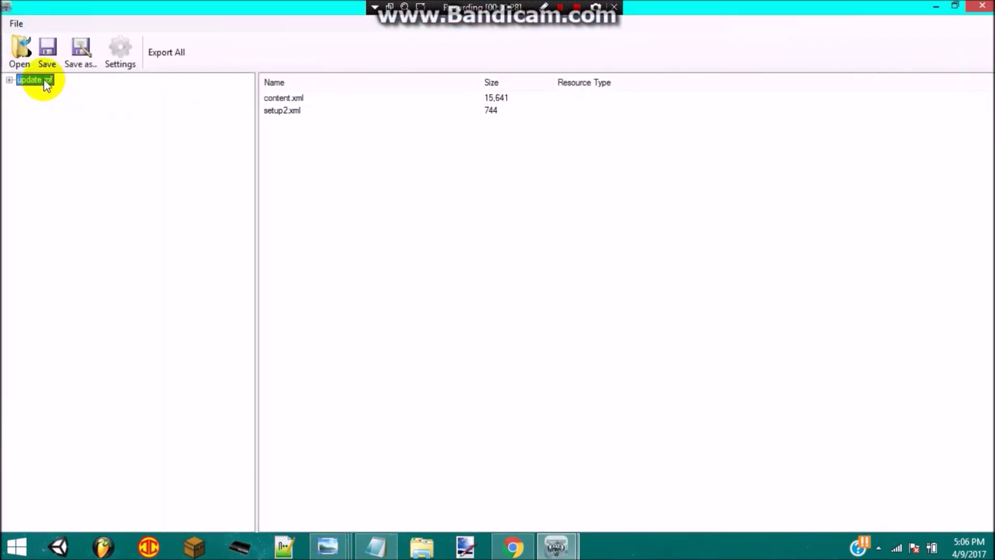
Expand update.rpf > dlc_patch > mphipster, then bring the DLC.dat window forward
double_click(44, 79)
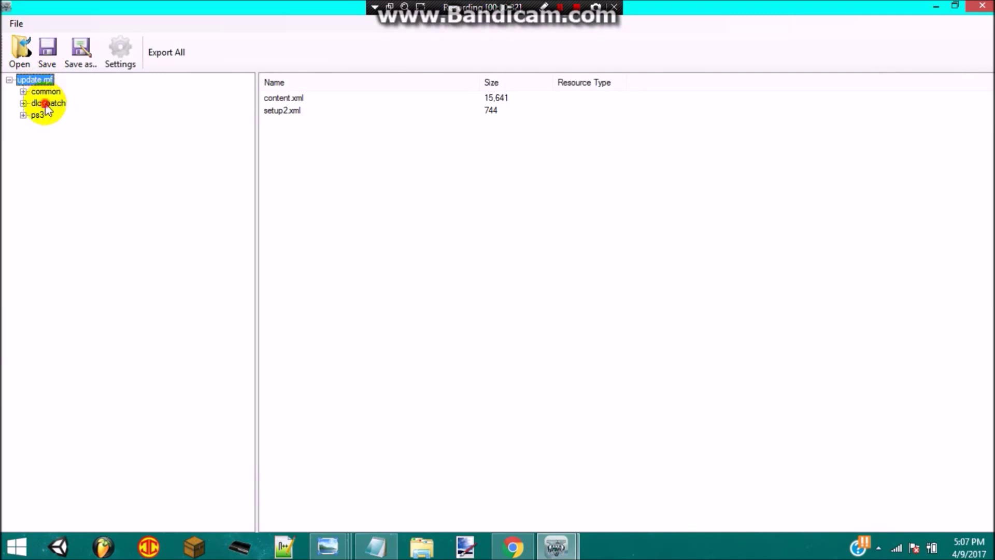
double_click(46, 104)
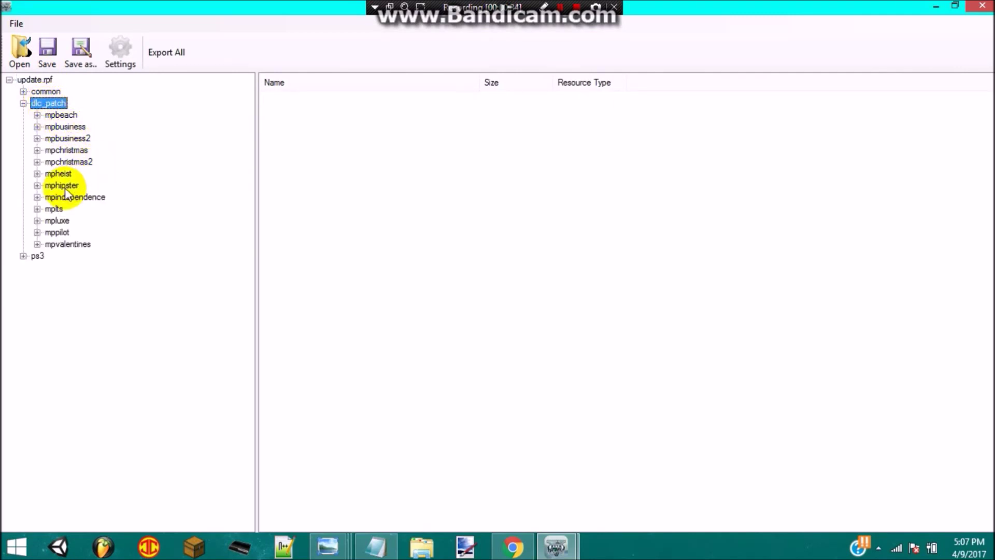
left_click(65, 186)
double_click(65, 187)
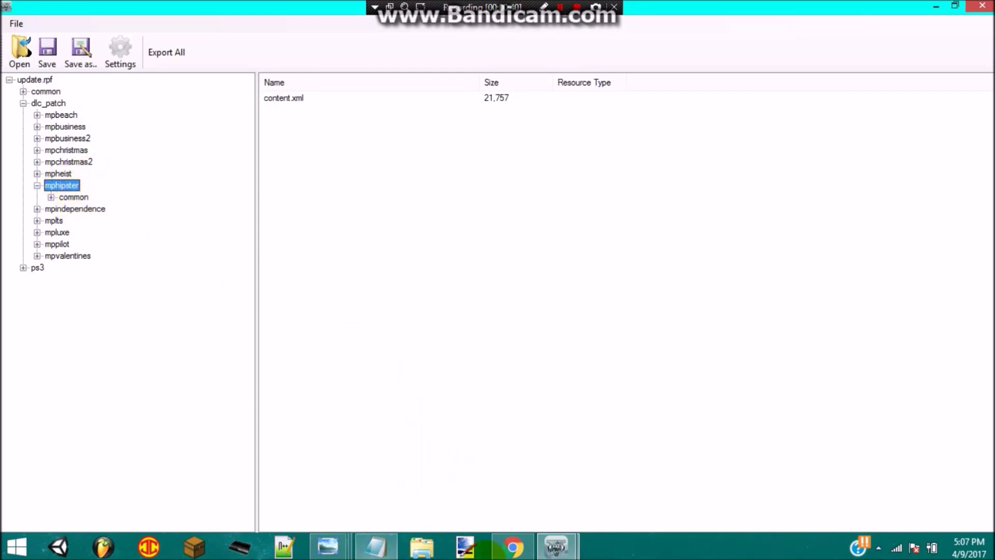
left_click(558, 546)
left_click(611, 462)
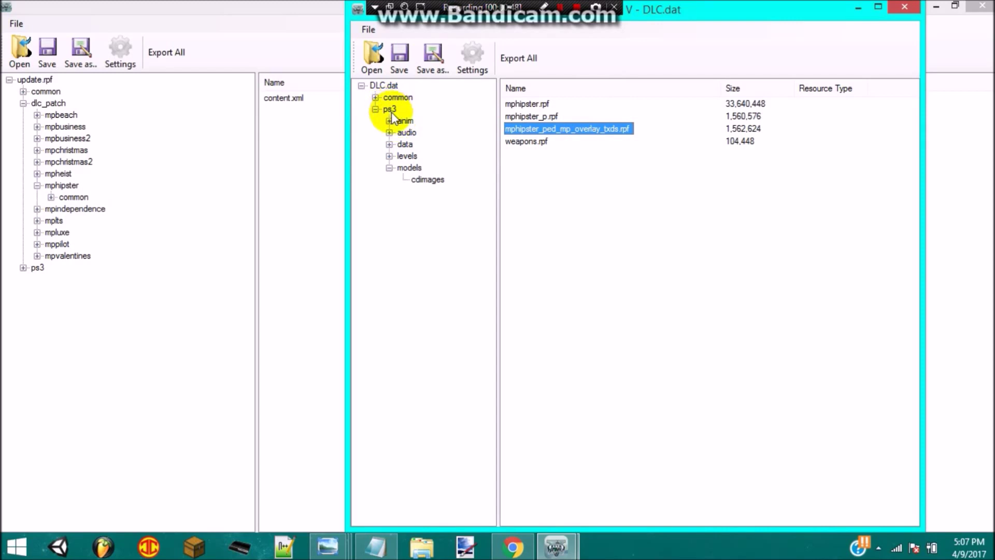
Create a ps3 folder inside update.rpf's mphipster folder
left_click(63, 186)
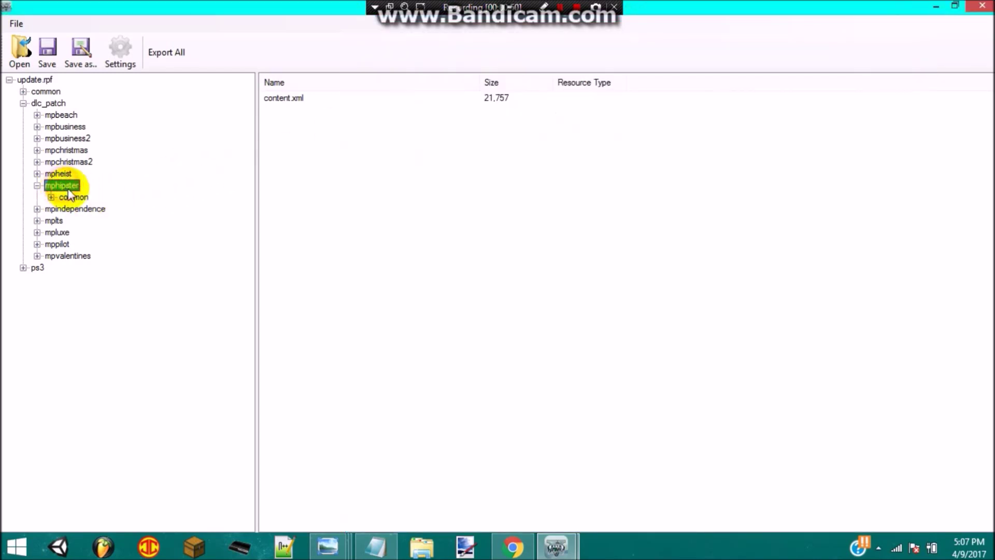
right_click(70, 187)
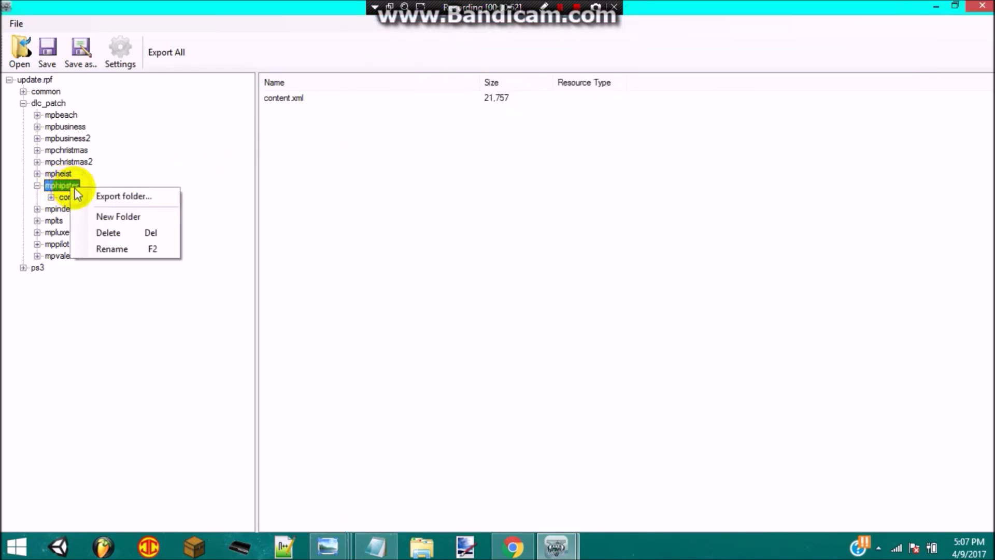
left_click(103, 212)
type("ps3")
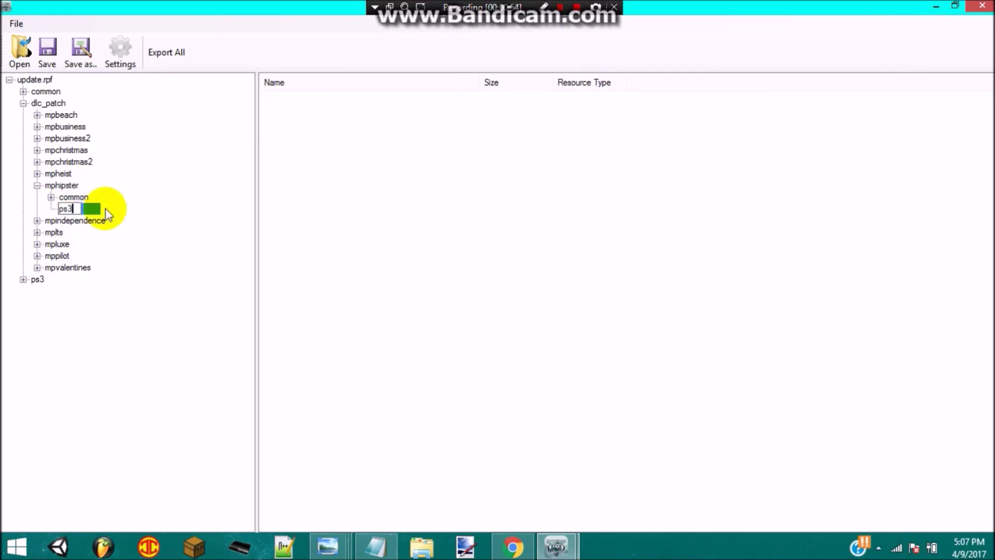
left_click(99, 210)
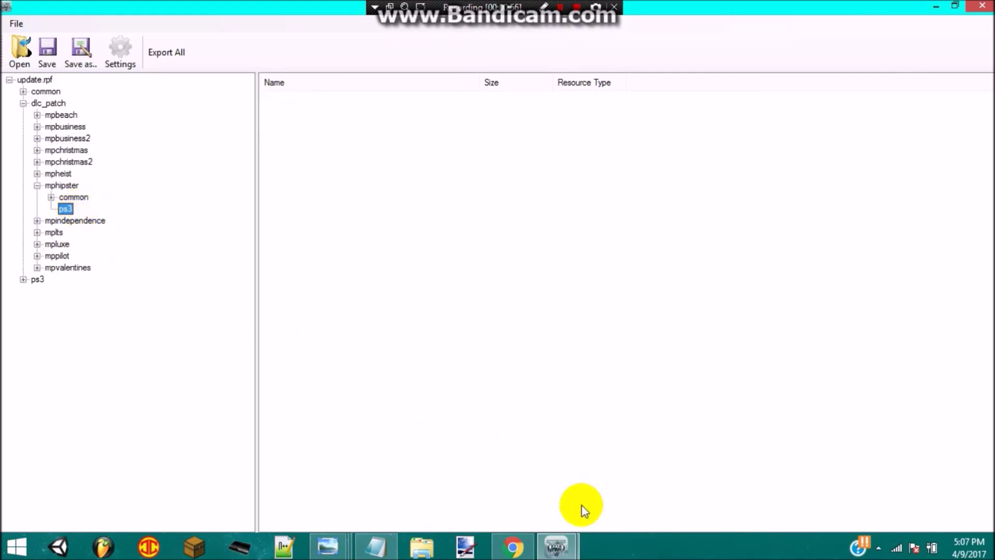
Check DLC.dat's folder layout, then add a models folder inside ps3
left_click(571, 539)
left_click(593, 487)
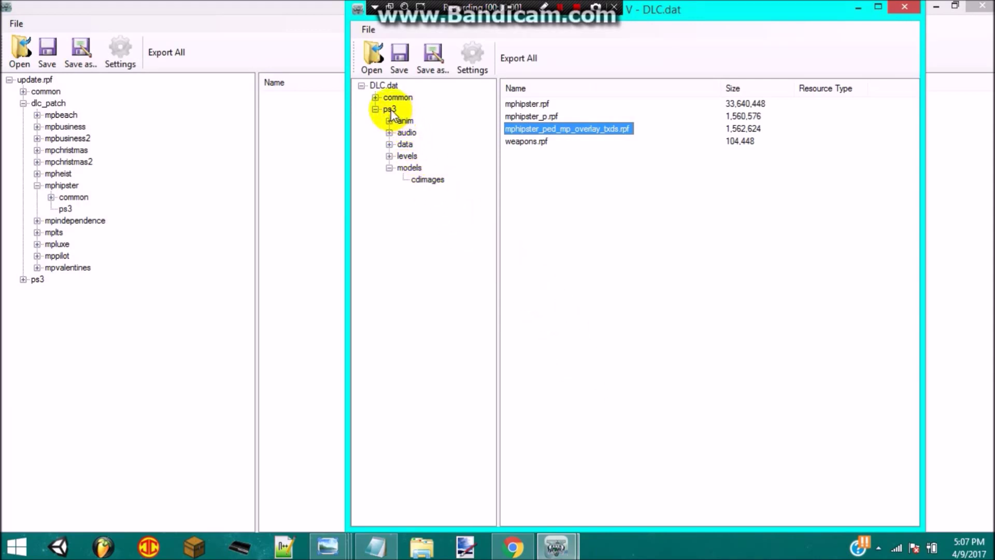
left_click(408, 168)
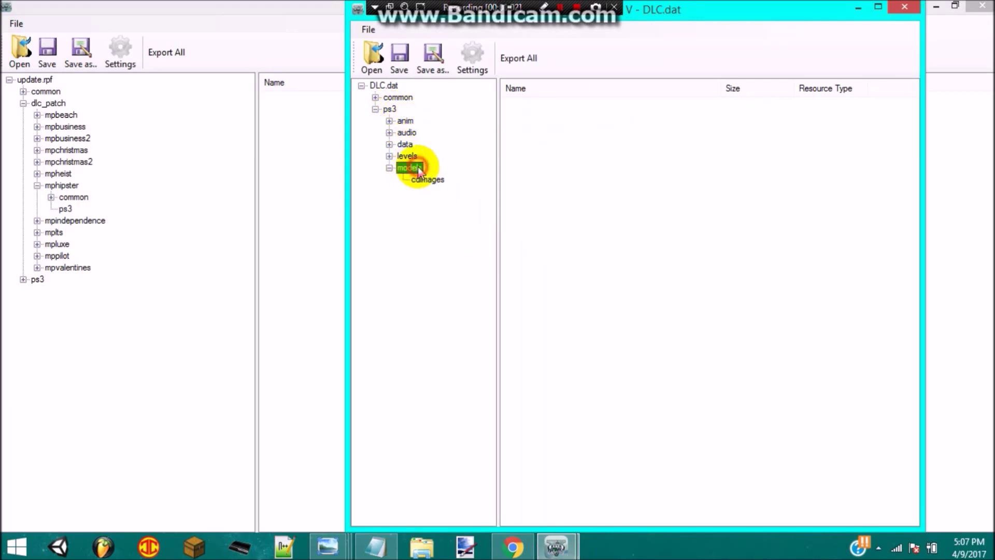
left_click(427, 181)
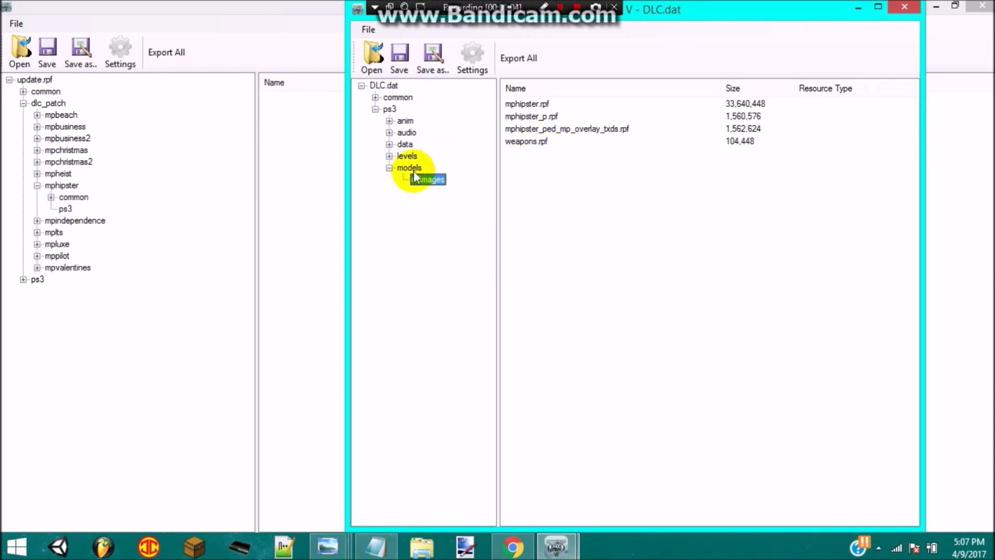
left_click(403, 169)
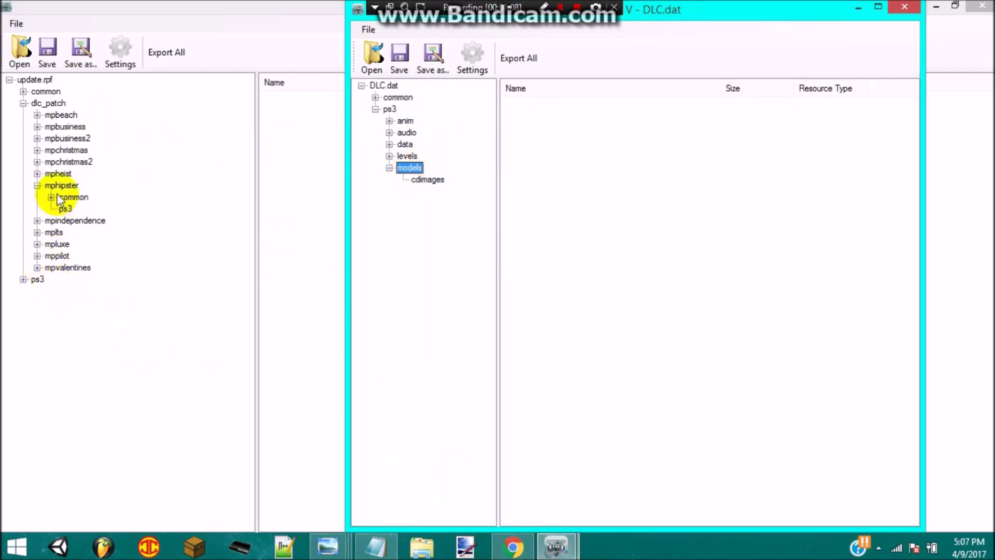
left_click(64, 209)
right_click(66, 210)
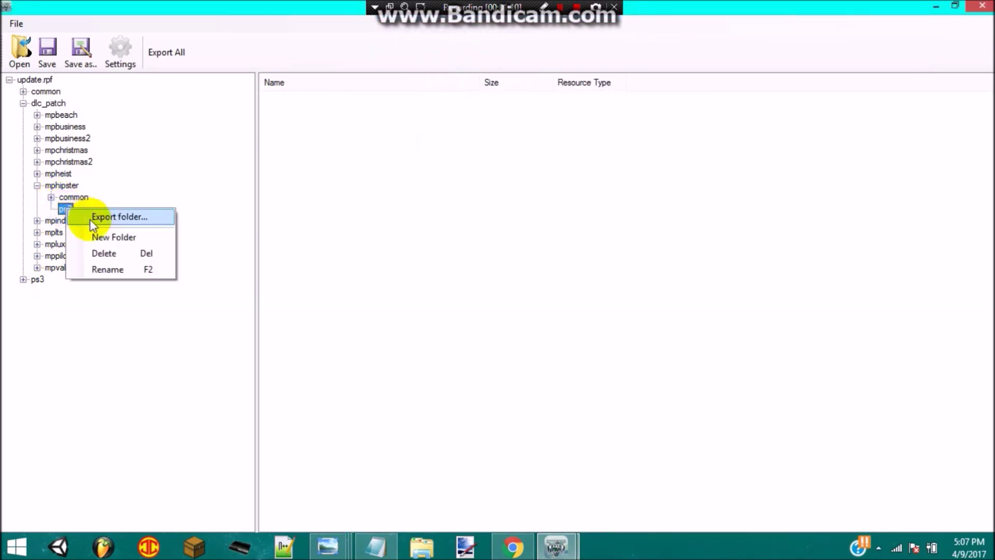
left_click(99, 238)
type("mod")
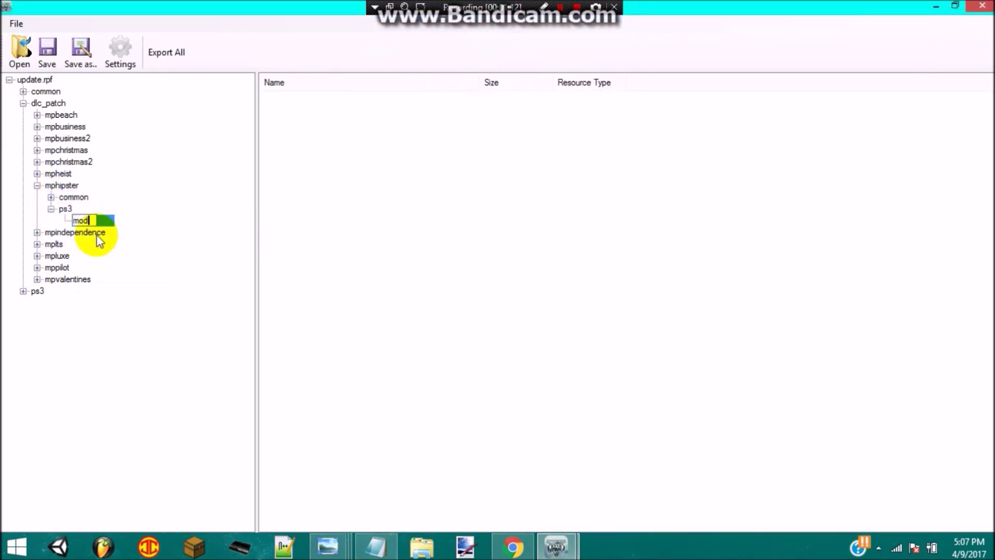
type("els")
key("Return")
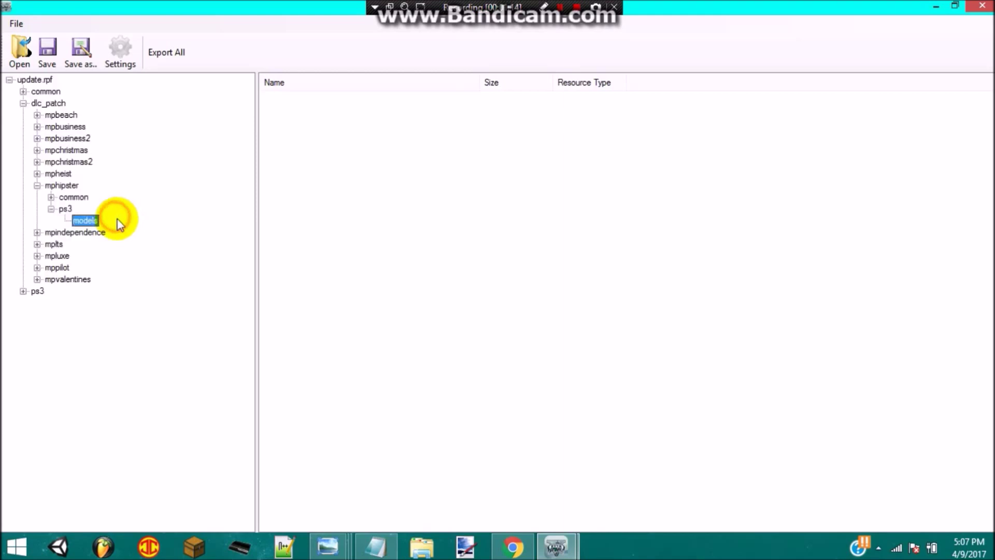
Check DLC.dat's cdimages folder name and start a cdimages folder inside models
left_click(557, 547)
left_click(597, 488)
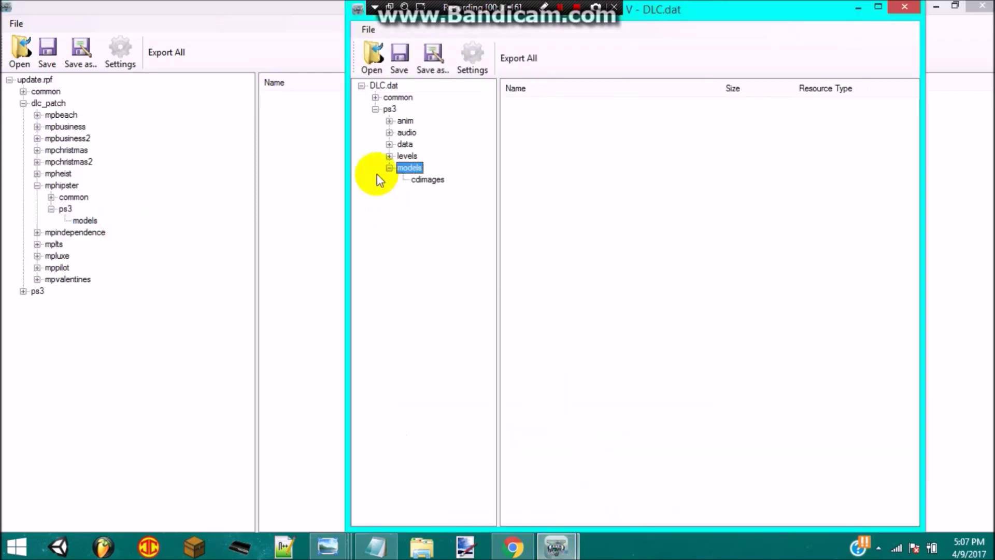
left_click(429, 180)
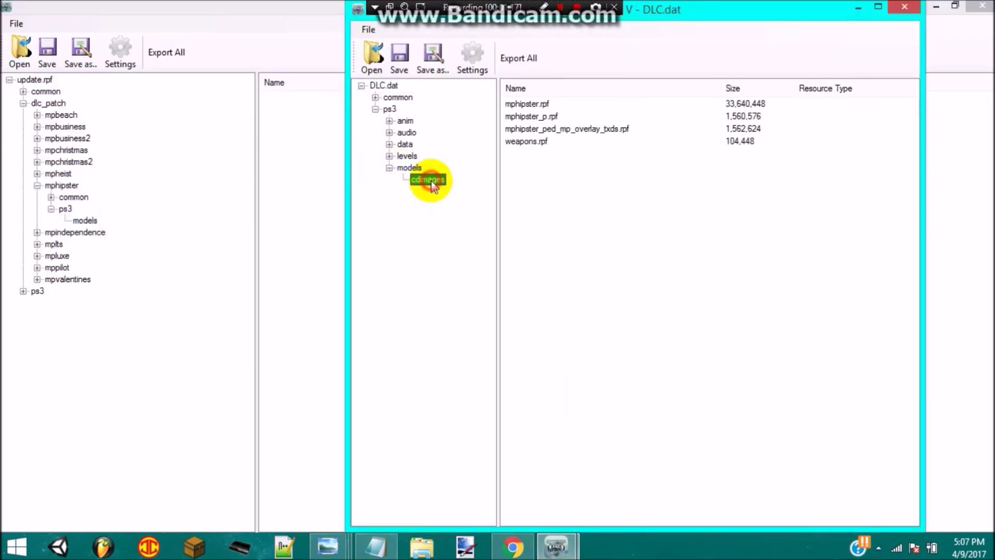
left_click(89, 220)
right_click(90, 221)
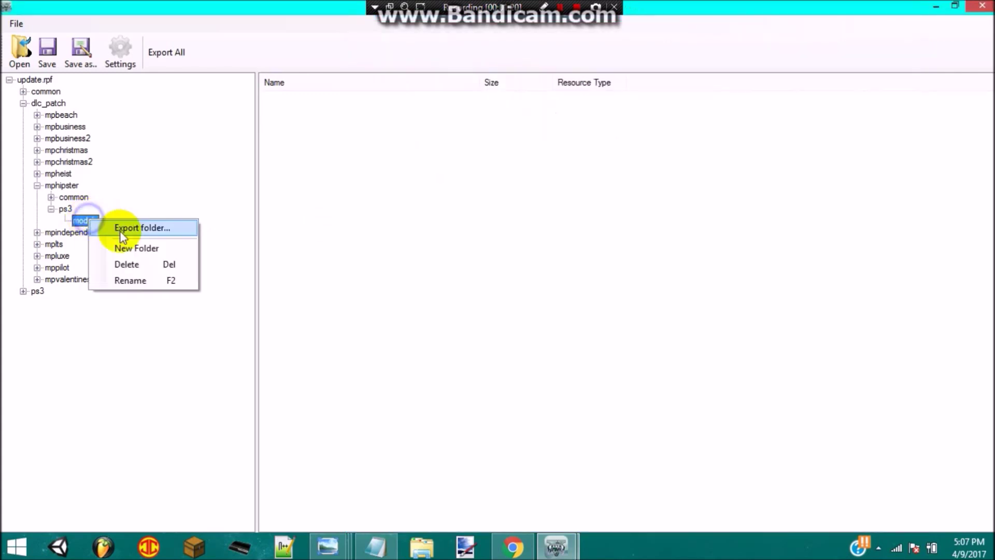
left_click(118, 248)
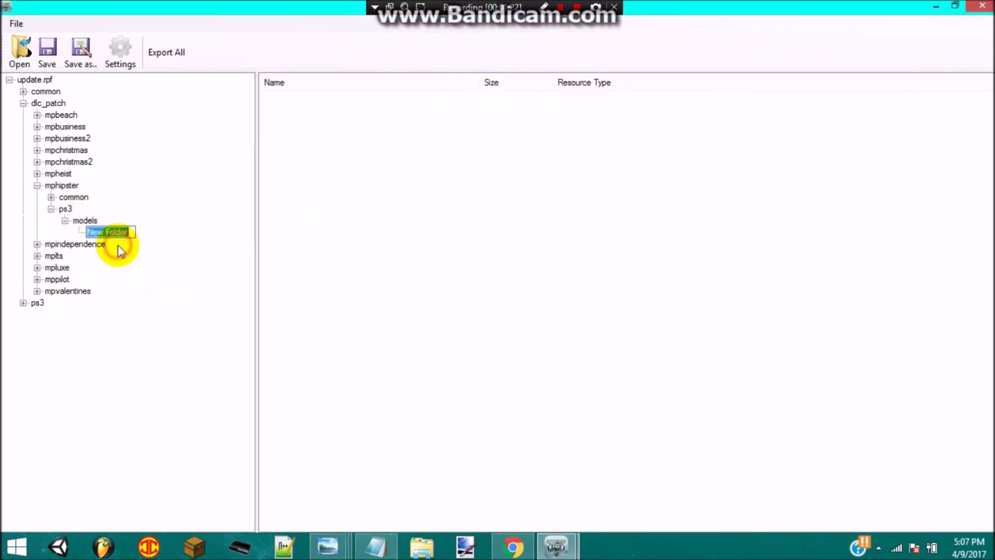
type("cdimages")
Confirm the cdimages folder name and select the overlay archive in the DLC.dat window
key("Return")
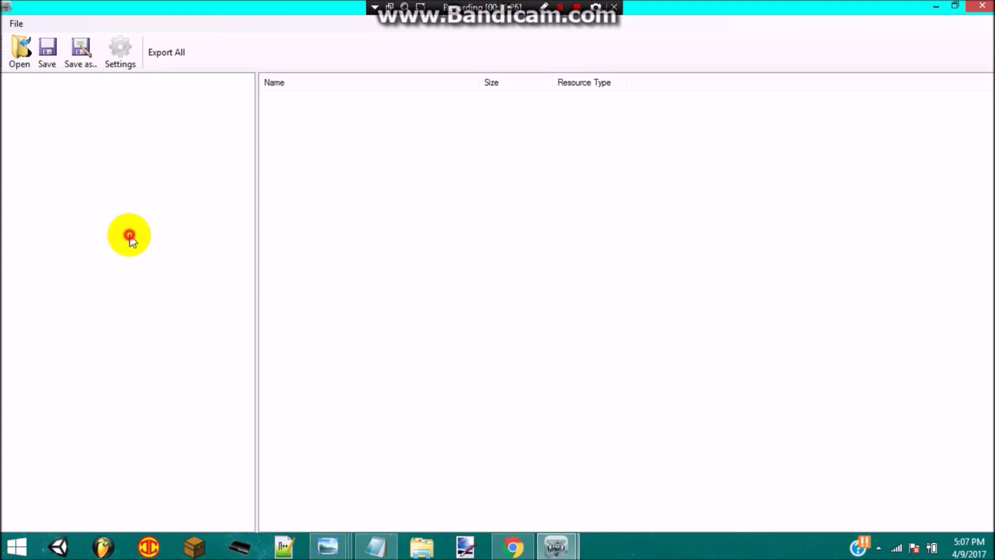
mouse_move(558, 545)
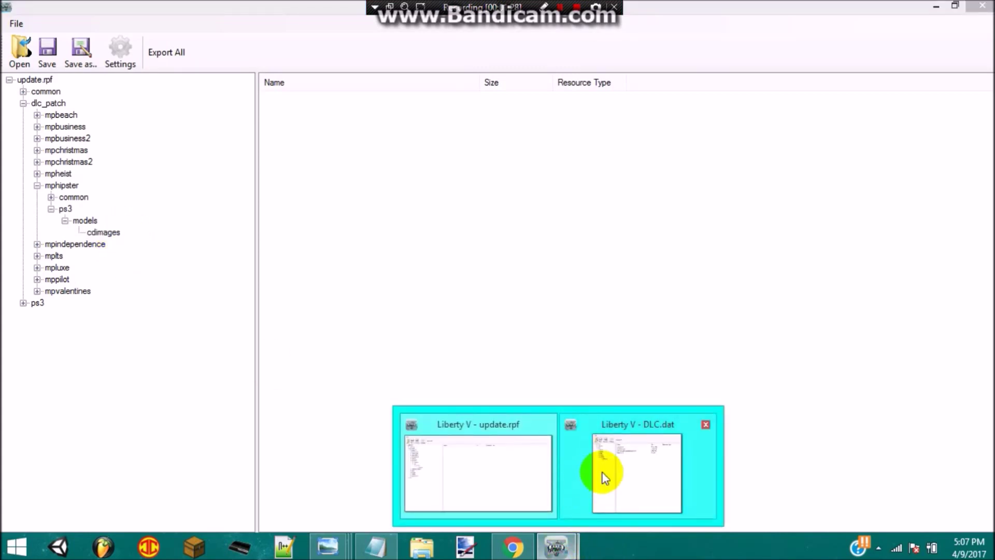
left_click(602, 469)
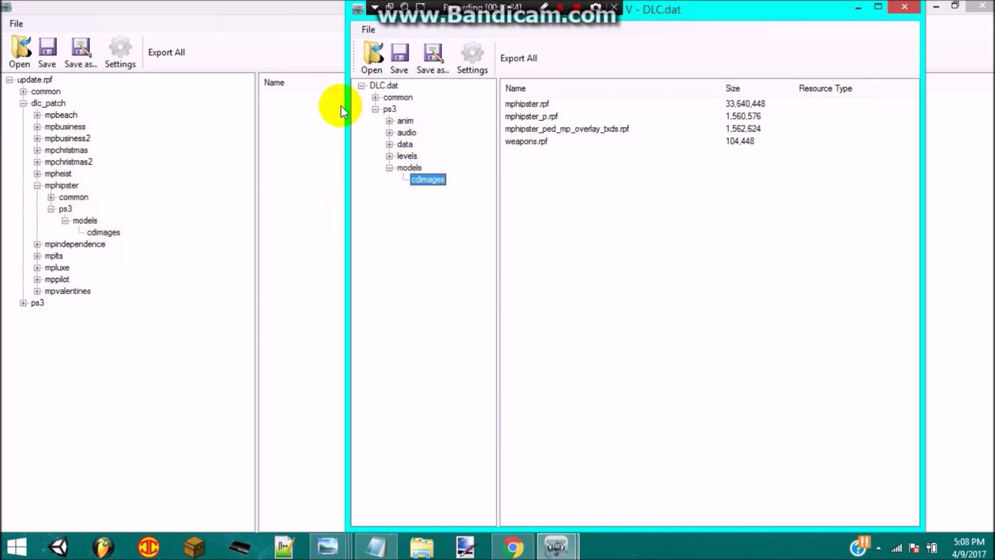
left_click(583, 129)
Import mphipster_ped_mp_overlay_txds.rpf into update.rpf's new cdimages folder
left_click(321, 171)
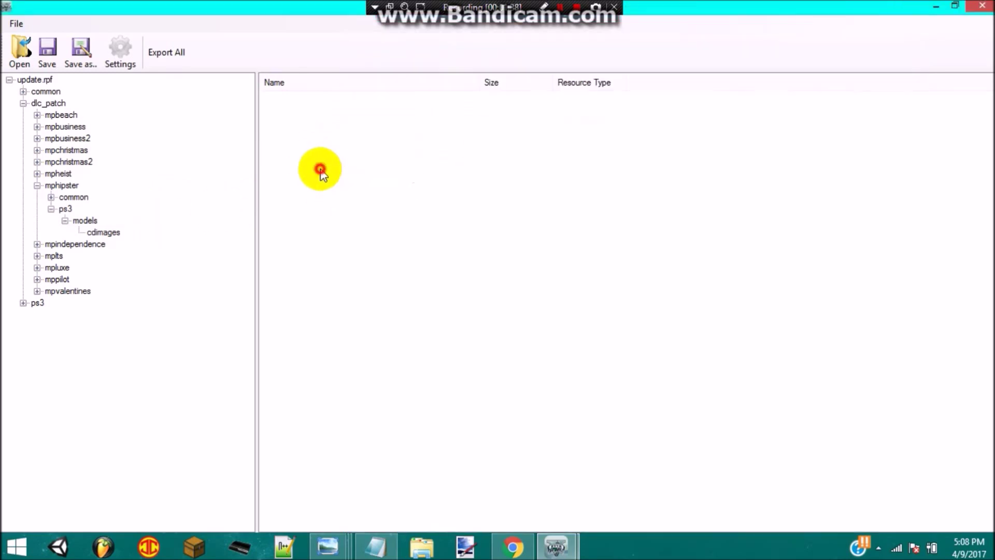
left_click(107, 231)
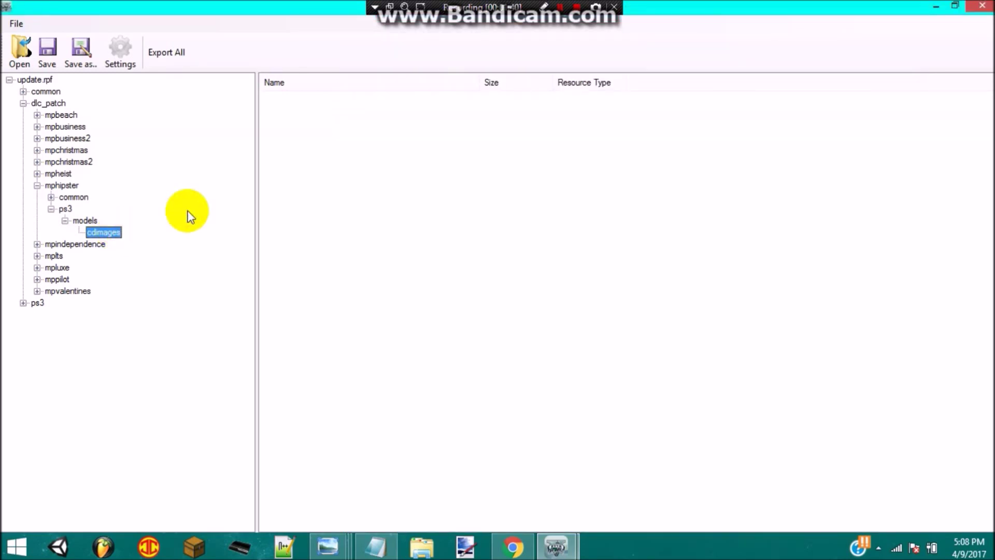
right_click(331, 170)
left_click(375, 176)
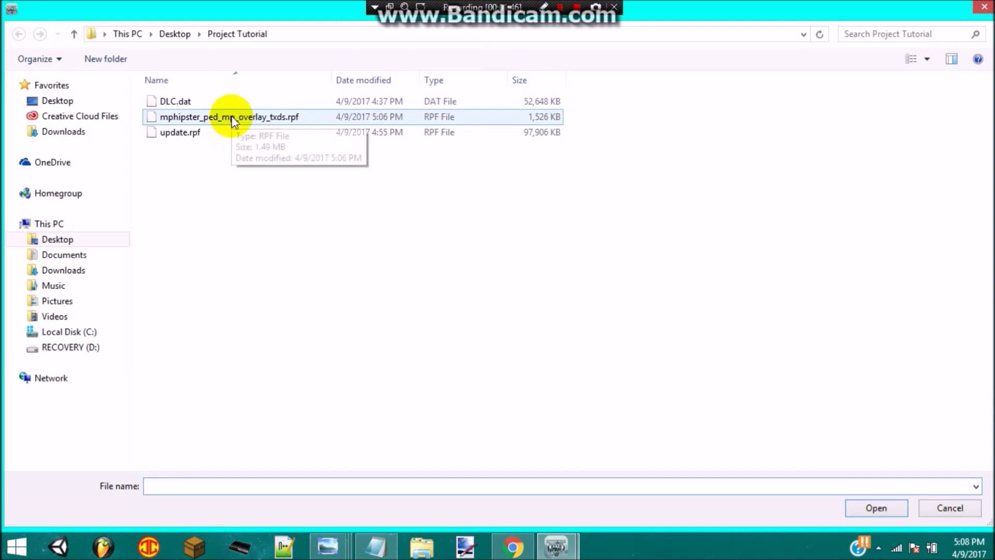
double_click(262, 118)
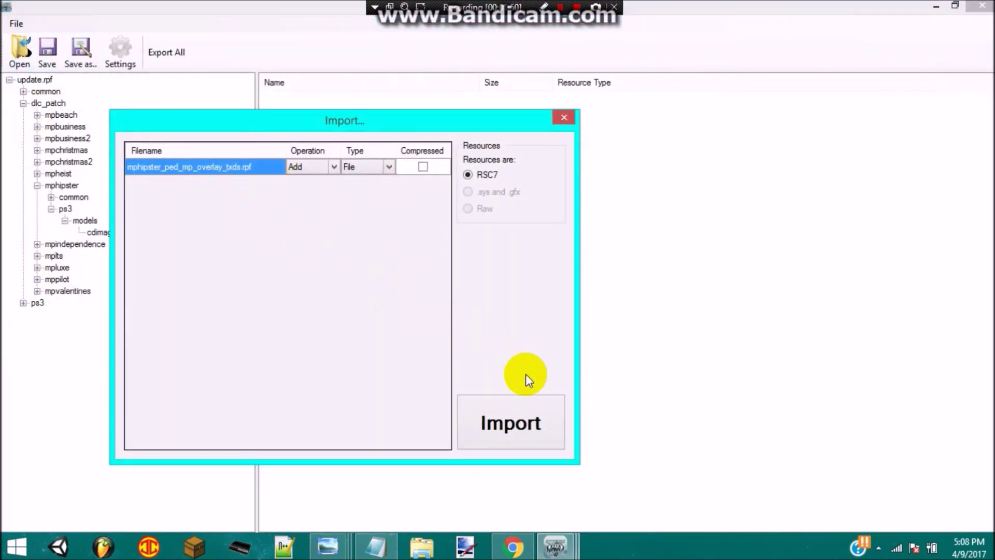
left_click(509, 420)
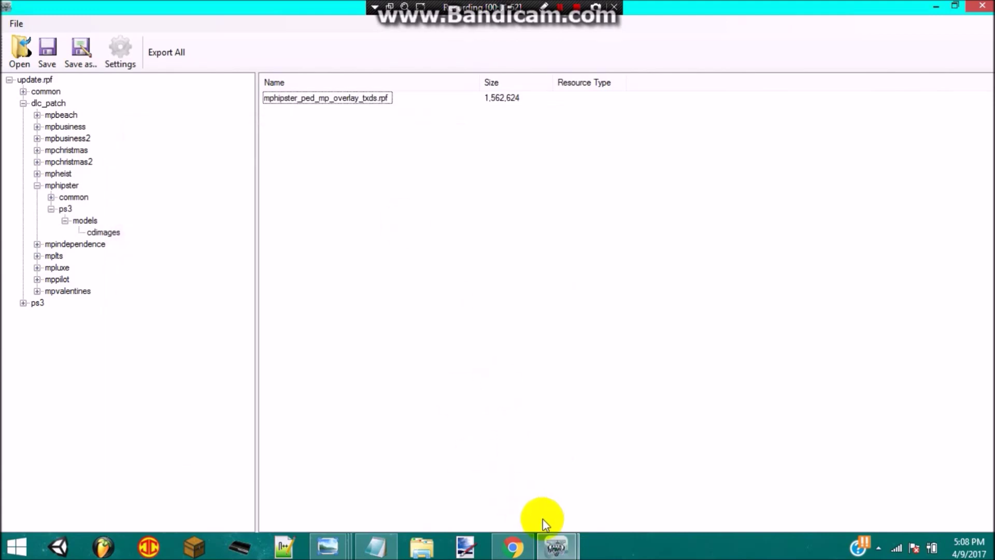
left_click(554, 547)
left_click(585, 455)
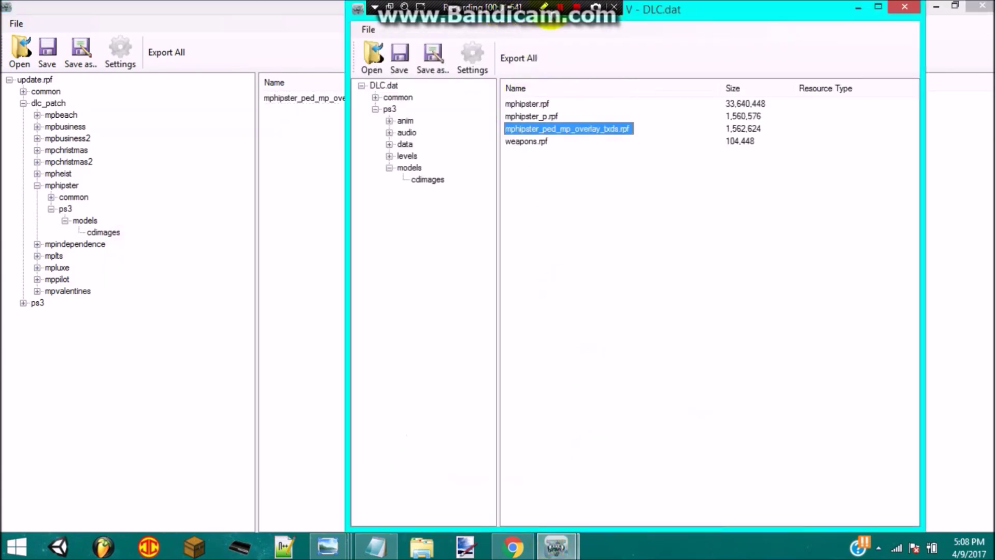
left_click_drag(654, 11, 706, 11)
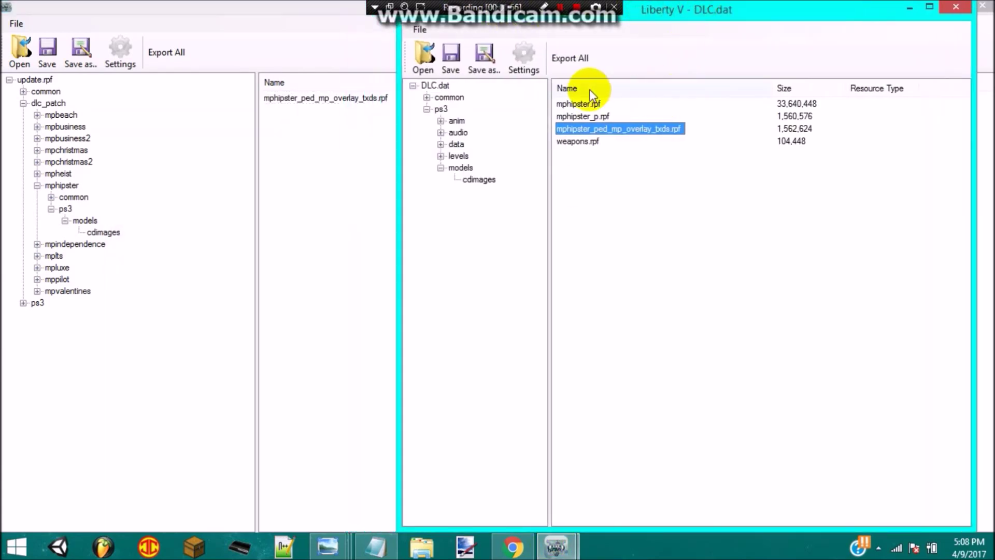
left_click(589, 105)
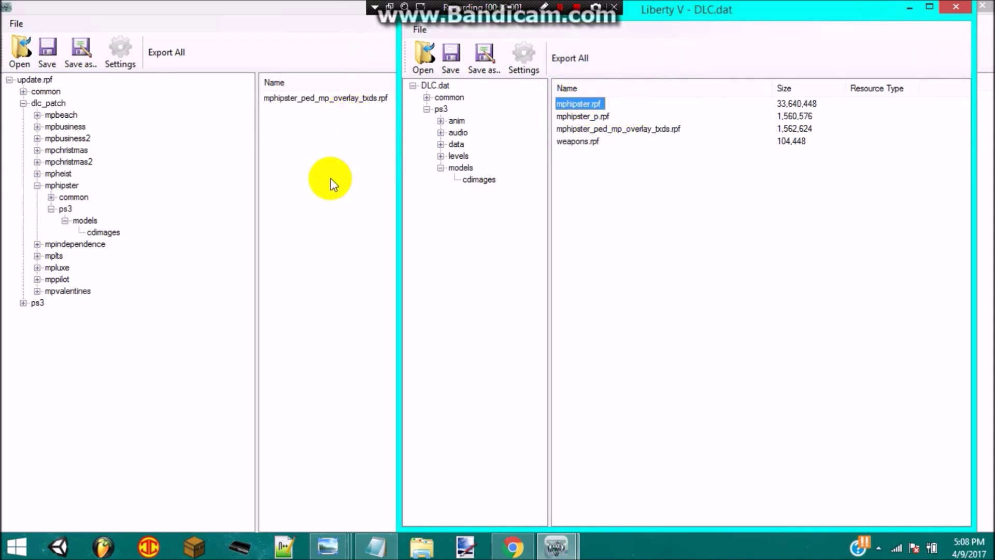
double_click(458, 156)
left_click(472, 169)
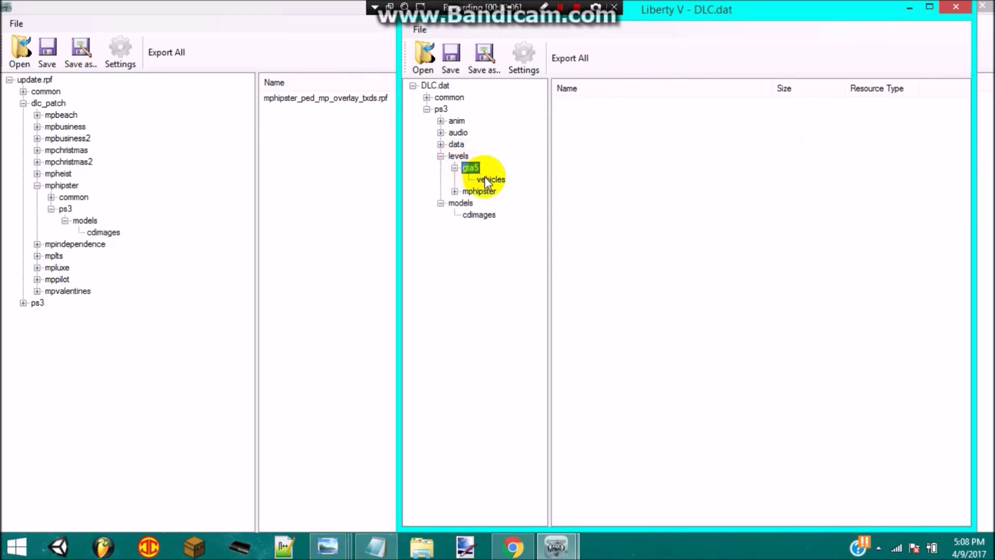
left_click(484, 180)
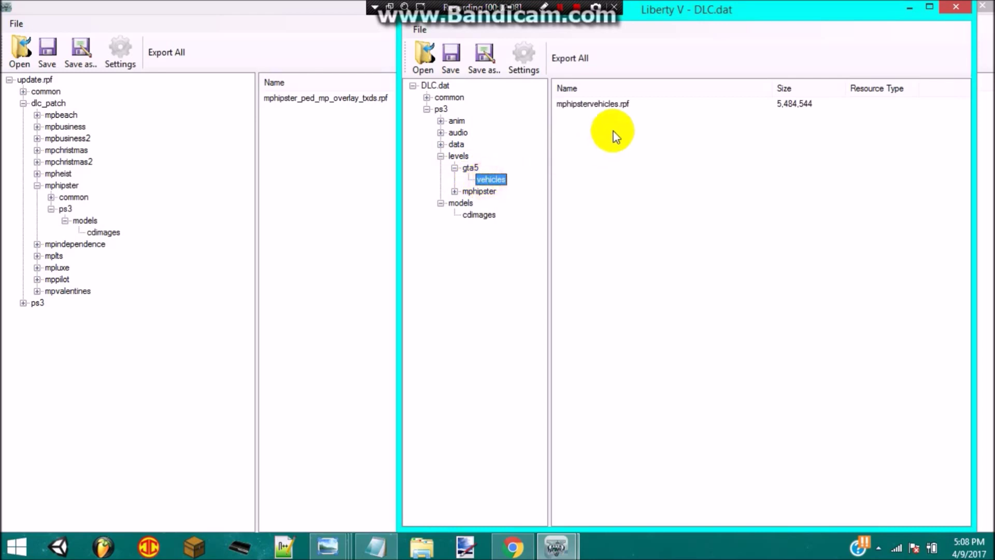
double_click(604, 104)
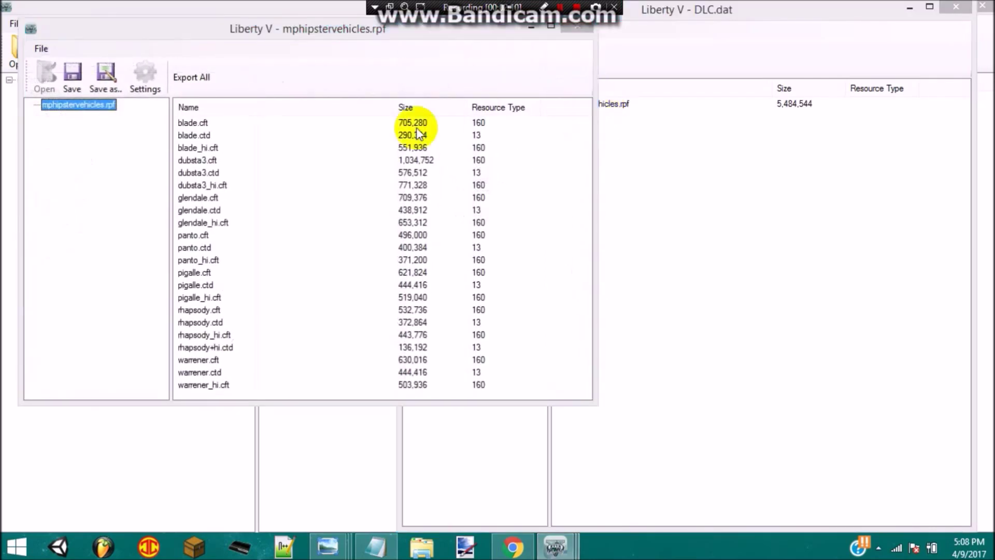
left_click(304, 161)
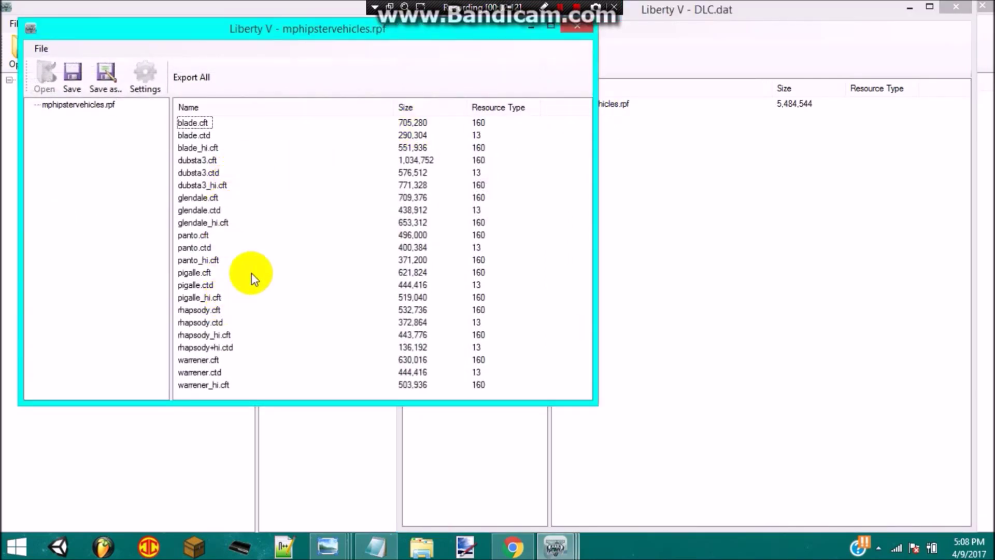
left_click(580, 28)
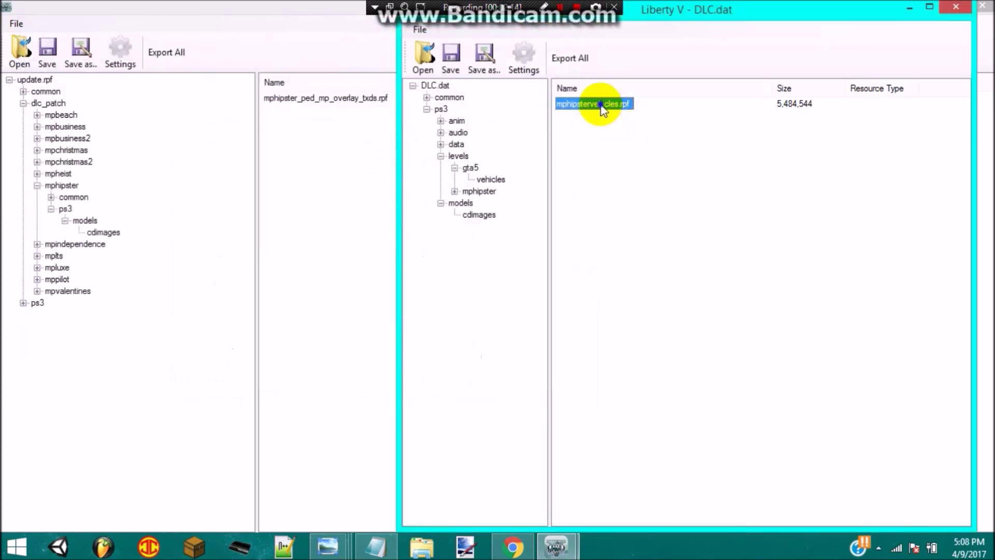
right_click(602, 107)
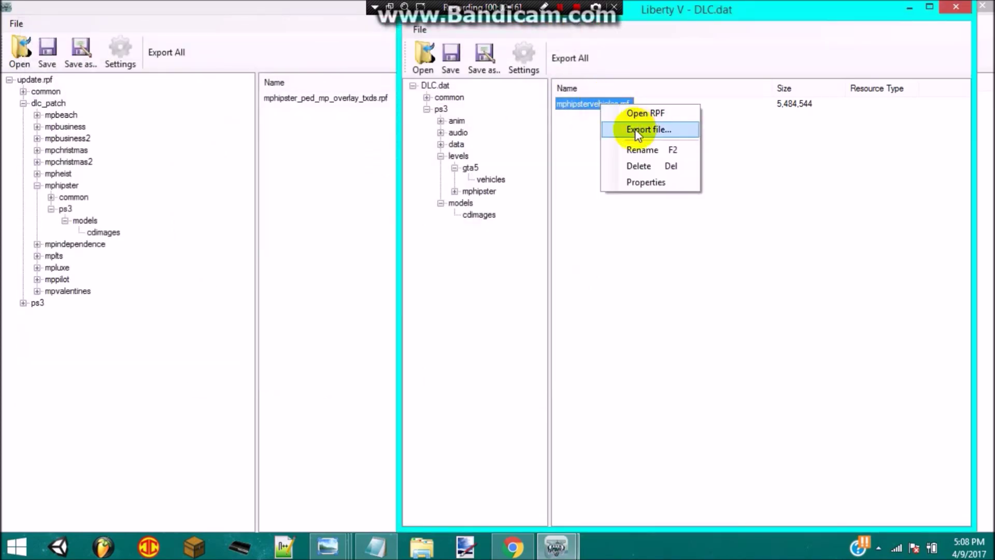
left_click(590, 131)
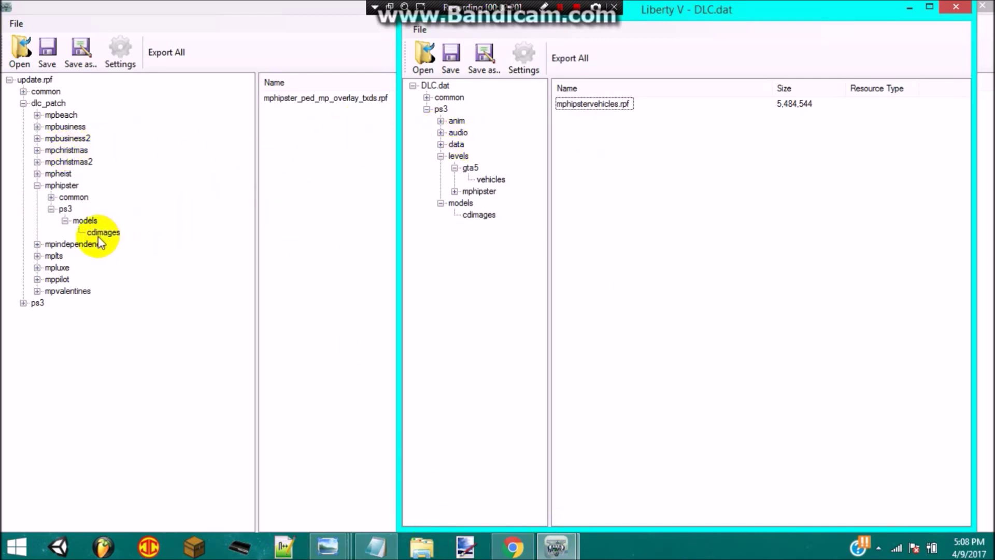
left_click(84, 221)
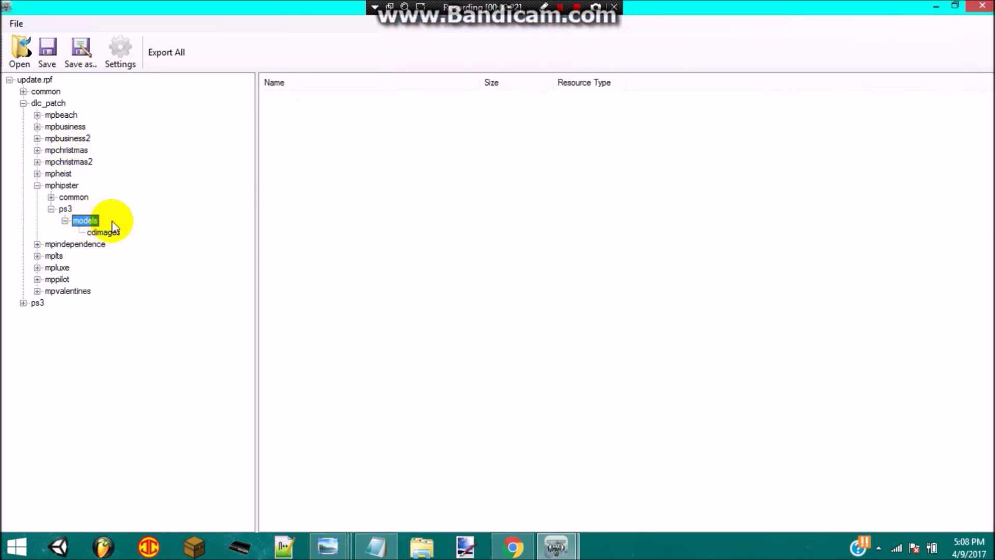
left_click(556, 545)
left_click(610, 460)
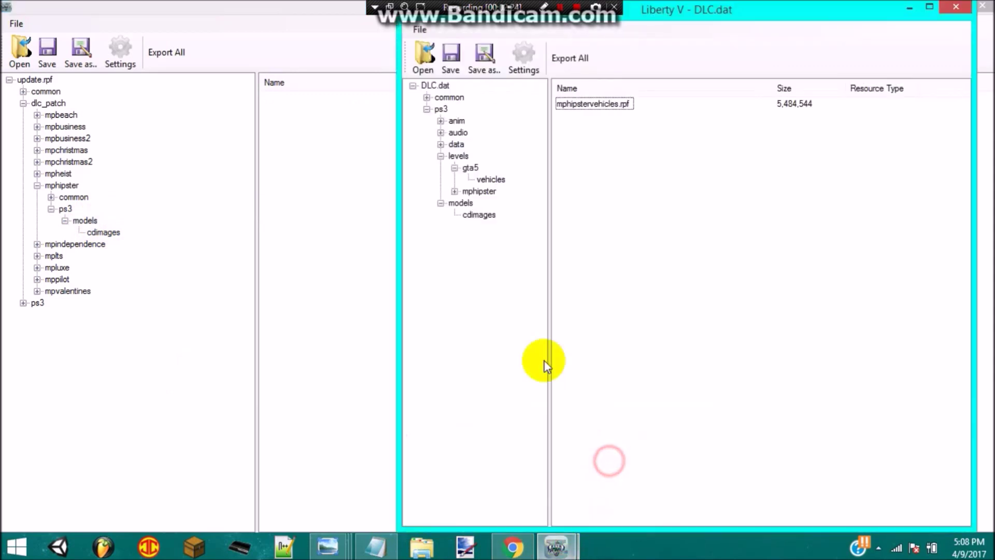
left_click(466, 204)
left_click_drag(467, 205, 456, 152)
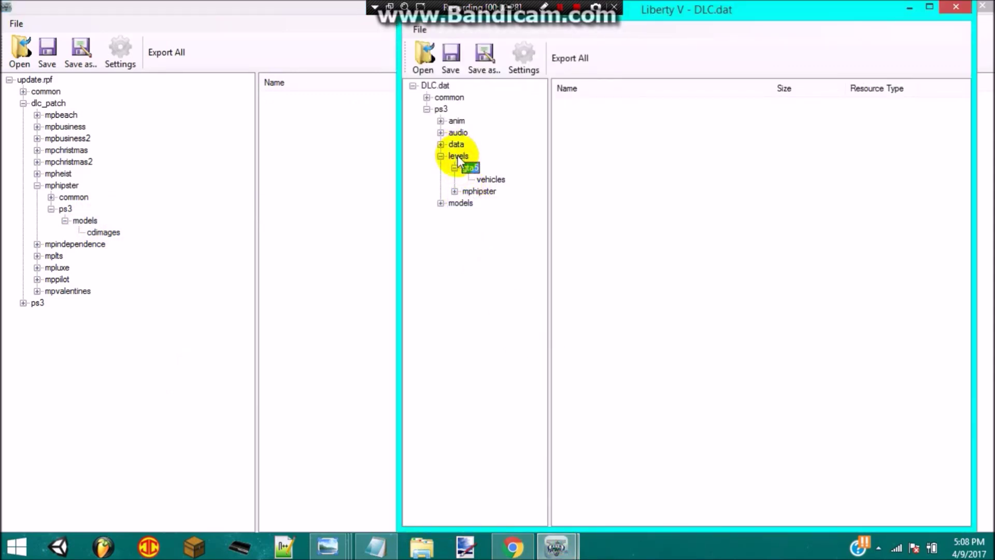
left_click_drag(455, 152, 162, 216)
left_click_drag(449, 207, 89, 229)
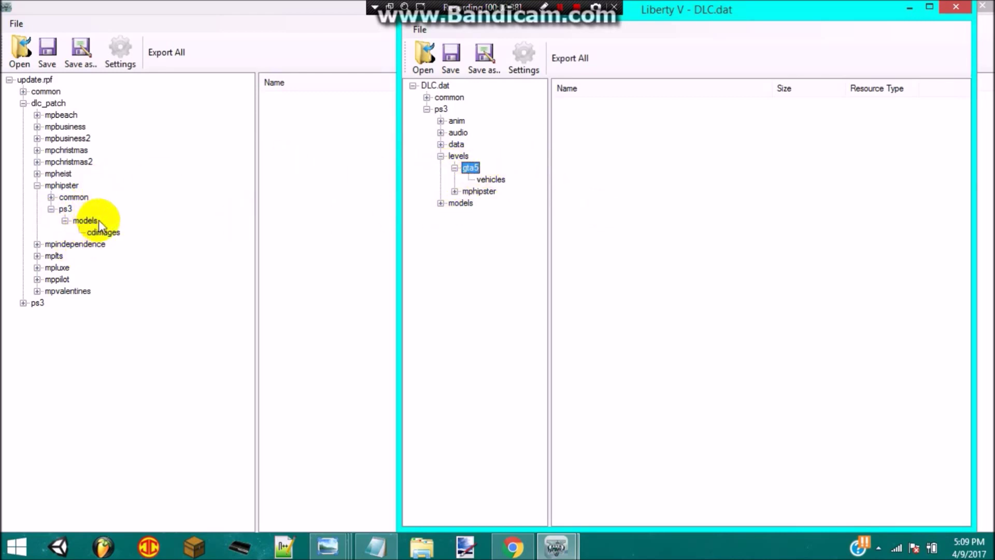
left_click(491, 180)
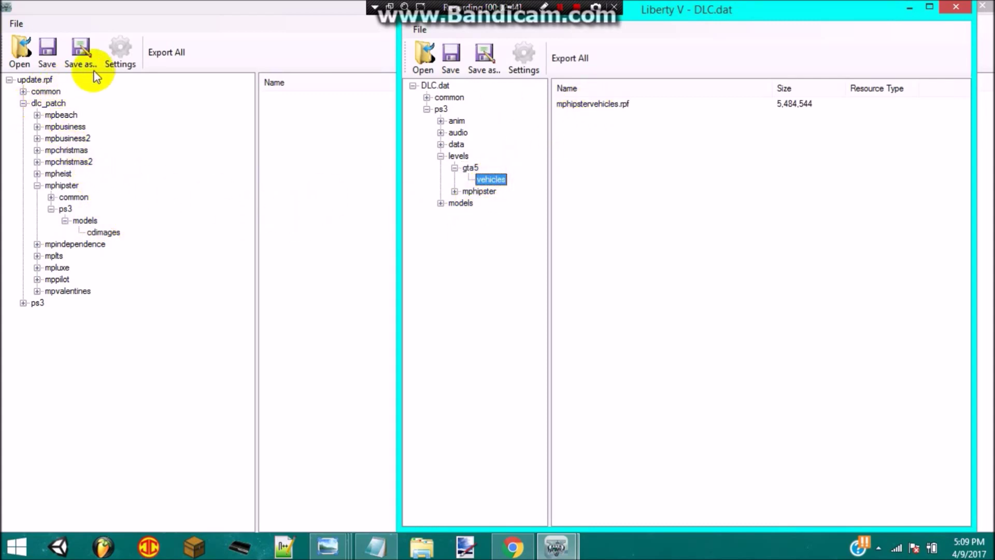
left_click(188, 151)
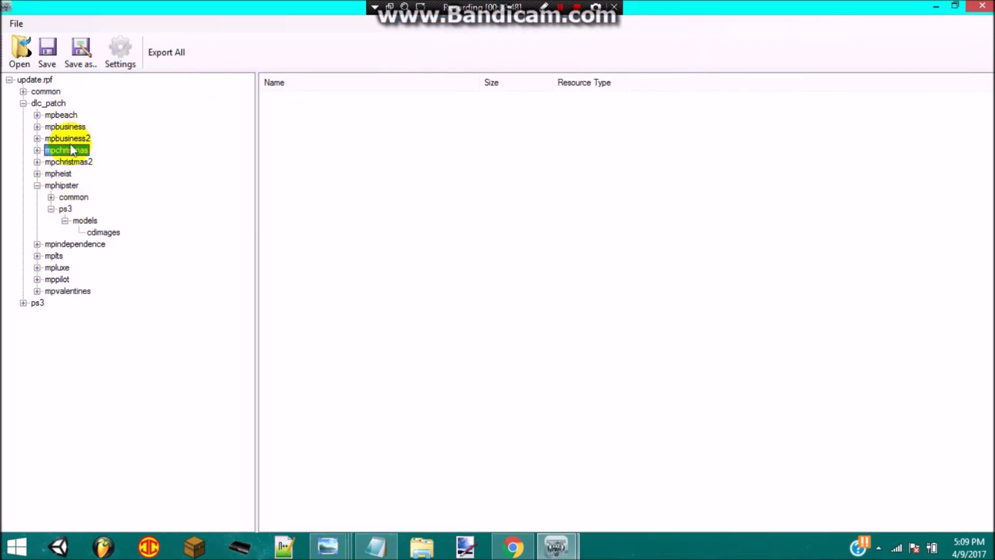
left_click(104, 231)
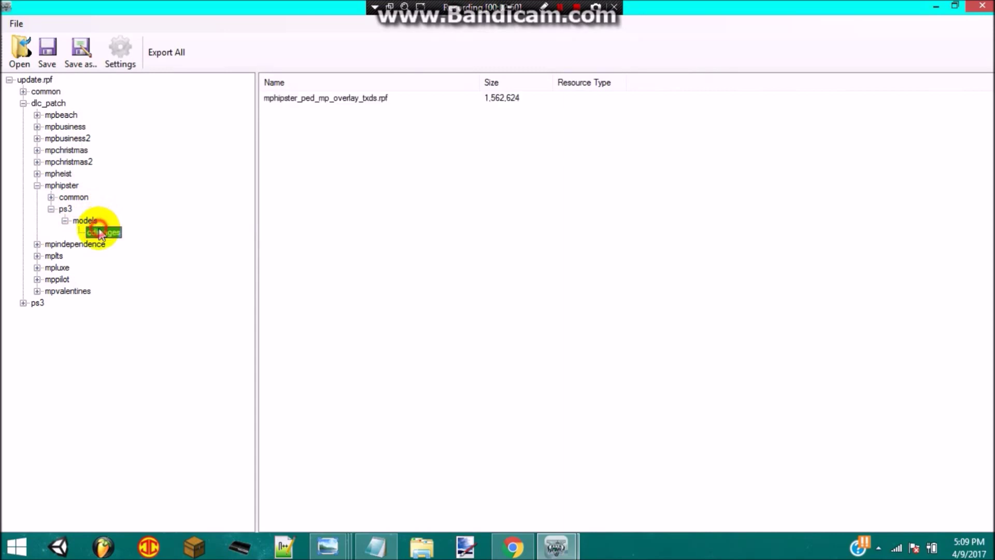
Open the imported mphipster_ped_mp_overlay_txds.rpf to browse its textures
left_click(314, 128)
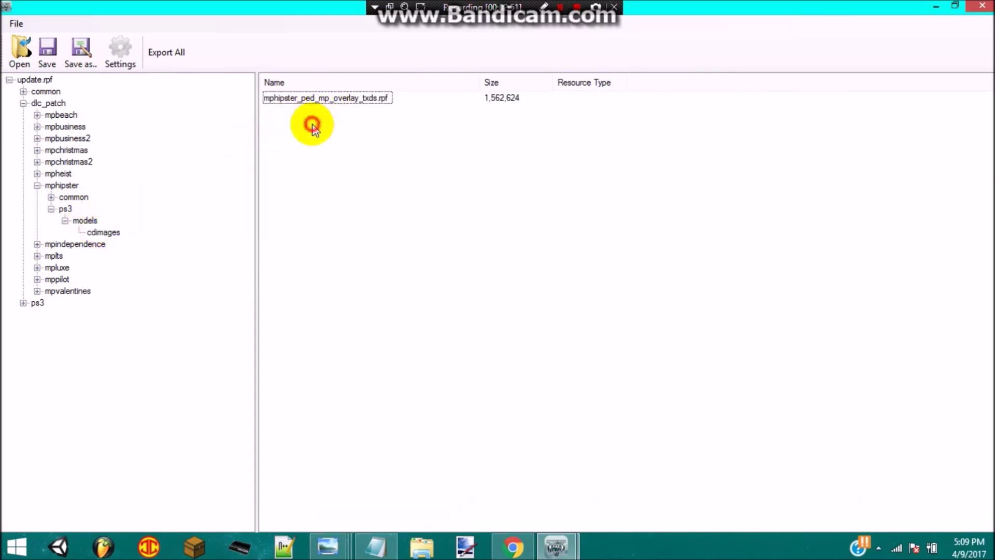
double_click(338, 104)
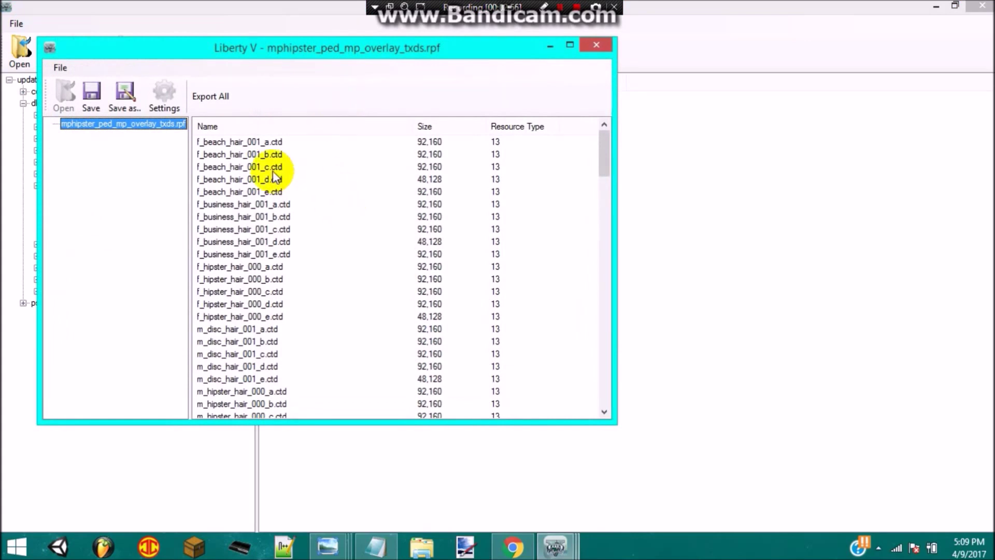
left_click(326, 151)
Select all textures from mp_hip_tshirt_000.ctd through mp_rstar_tshirt_002.ctd and bring up their actions
scroll(325, 152, "down", 2)
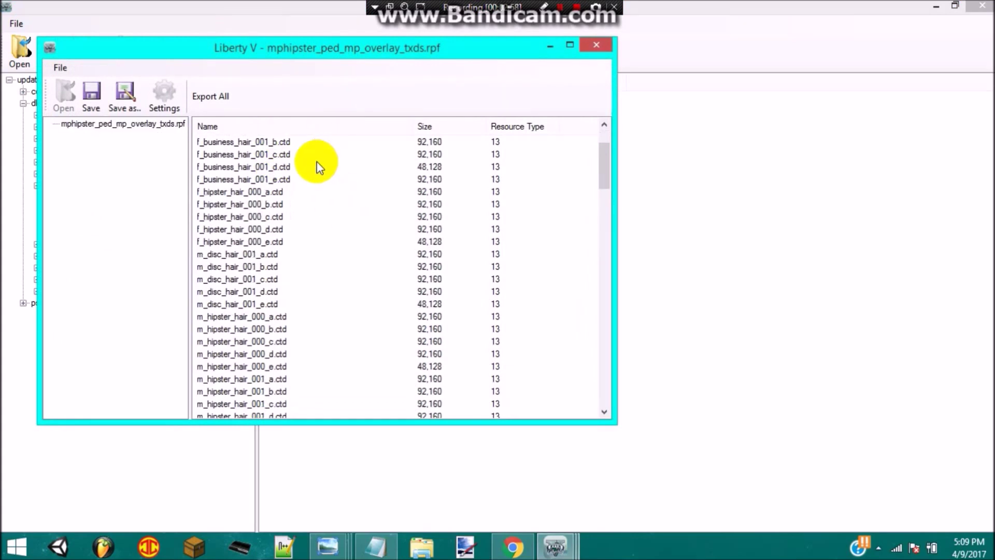
scroll(332, 210, "down", 8)
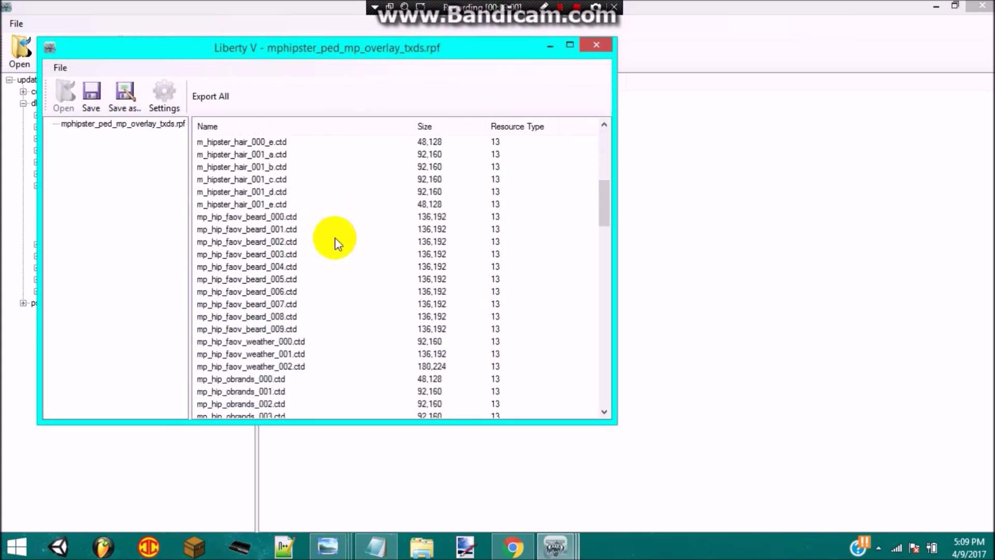
scroll(335, 237, "down", 6)
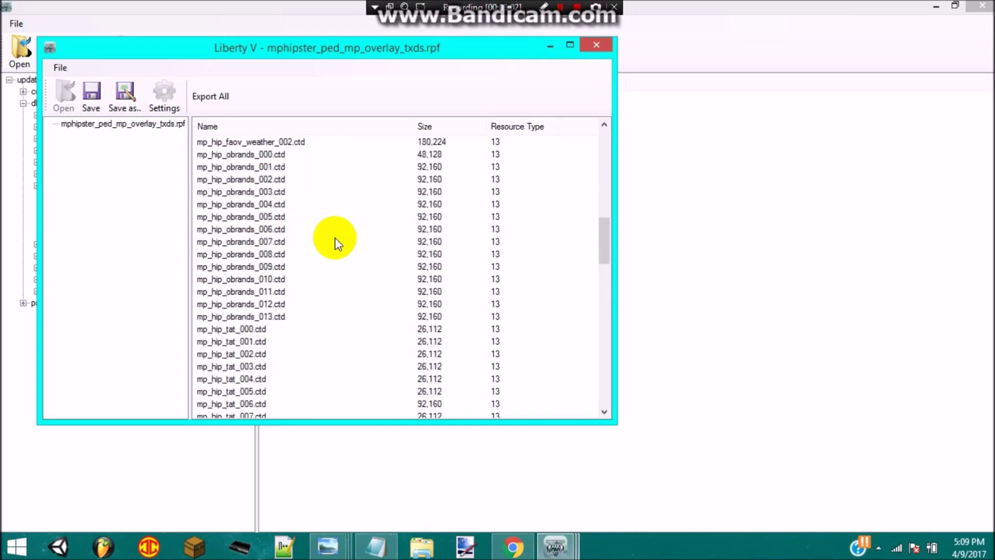
scroll(338, 264, "down", 14)
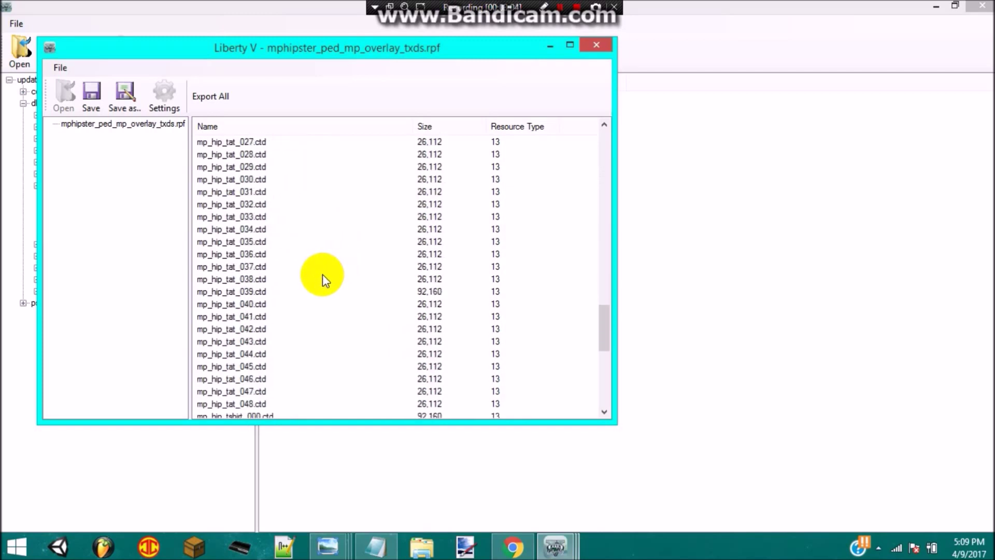
scroll(323, 275, "down", 1)
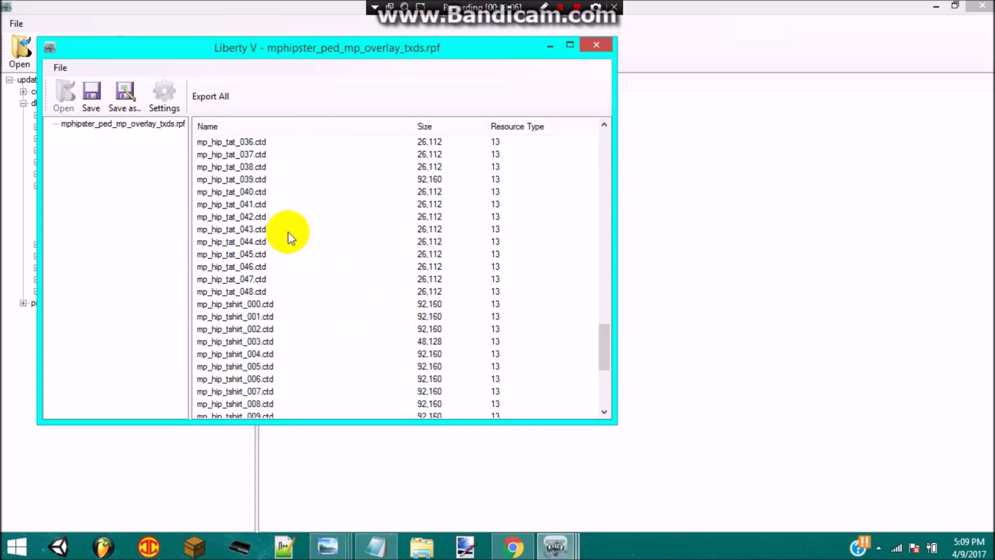
left_click(256, 193)
left_click(276, 197)
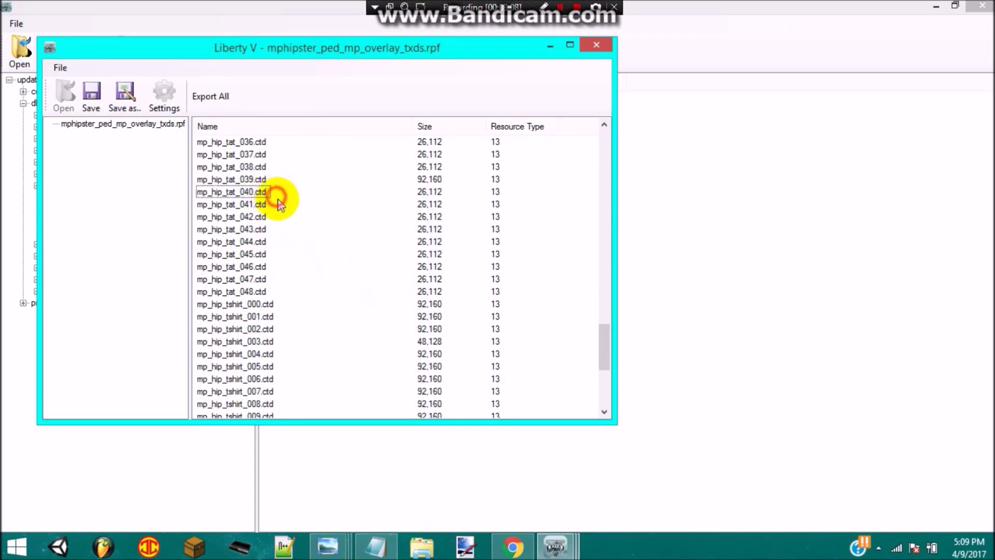
scroll(284, 226, "down", 2)
scroll(285, 233, "down", 1)
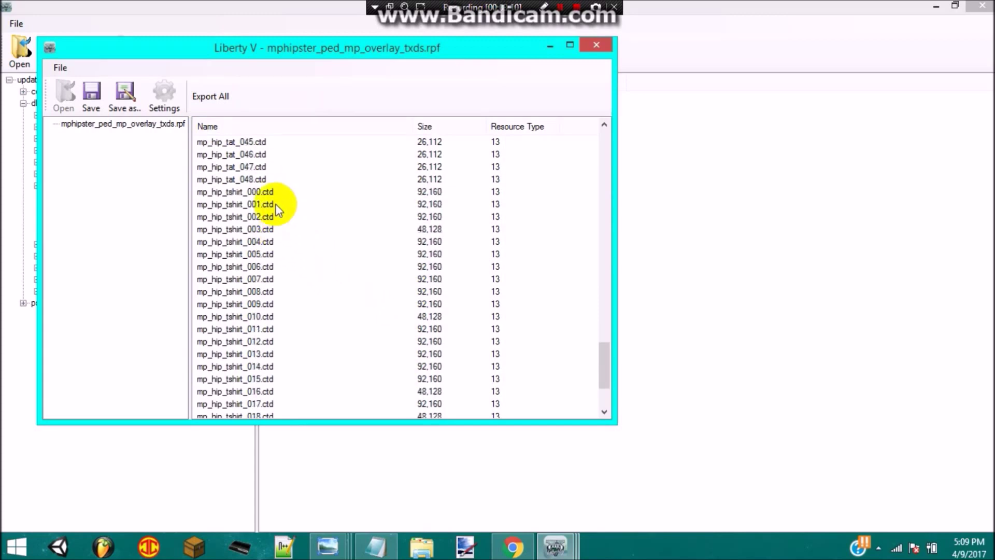
scroll(280, 220, "up", 1)
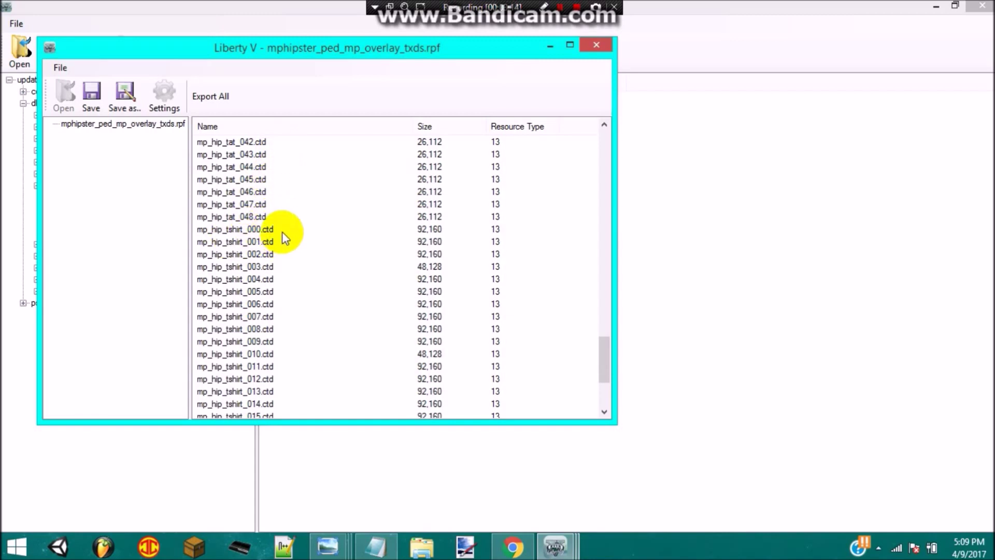
left_click_drag(267, 226, 233, 405)
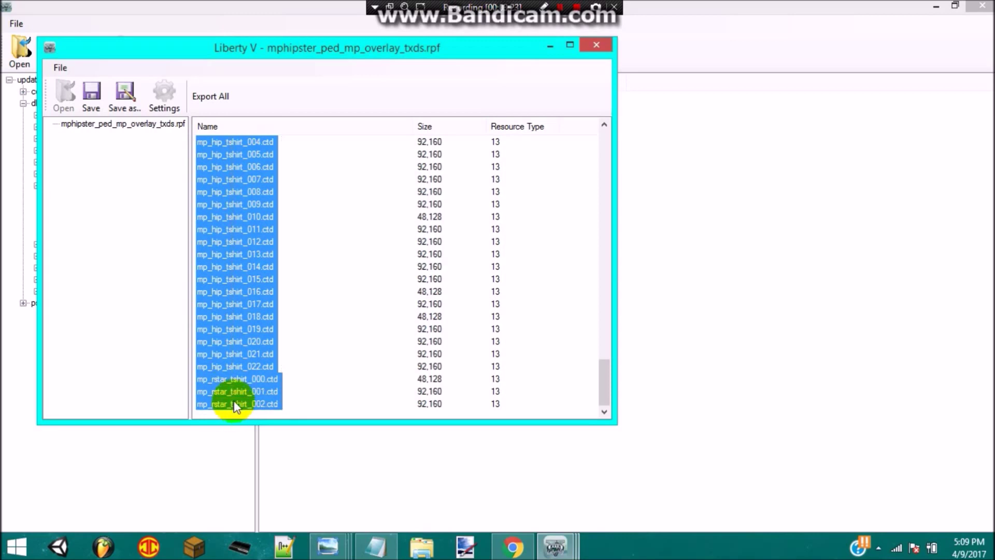
right_click(218, 295)
Start exporting the selected textures and create a new Shirts folder in Project Tutorial
left_click(231, 304)
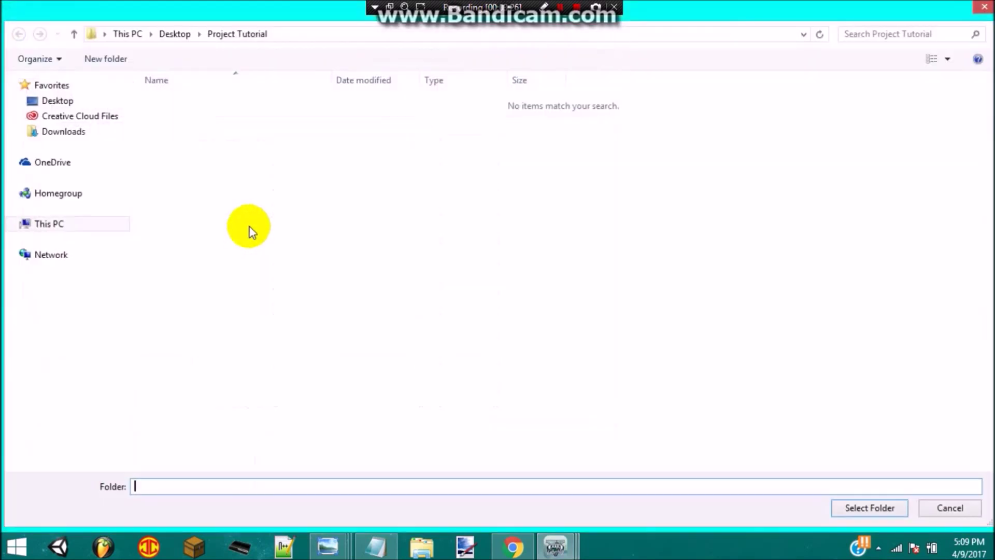
right_click(251, 228)
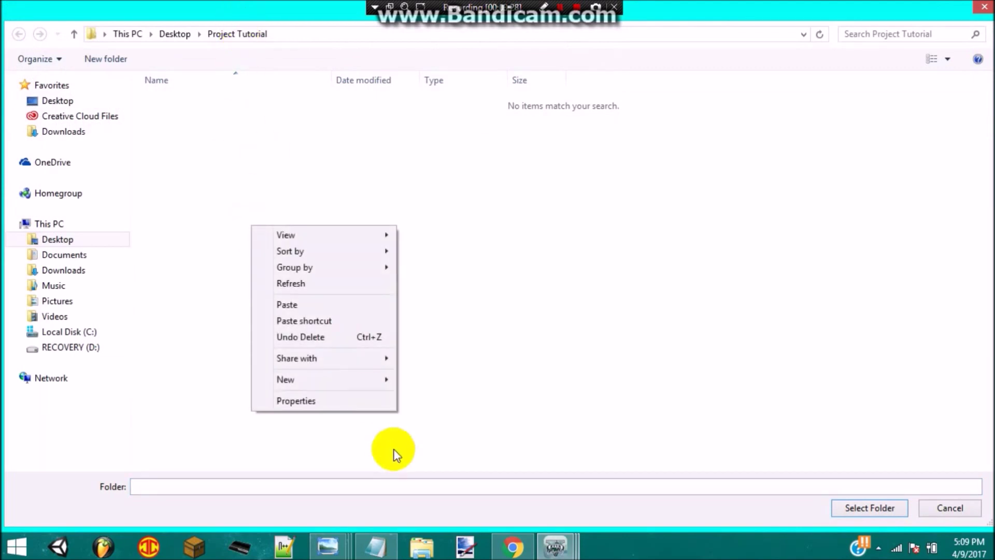
mouse_move(363, 379)
left_click(422, 379)
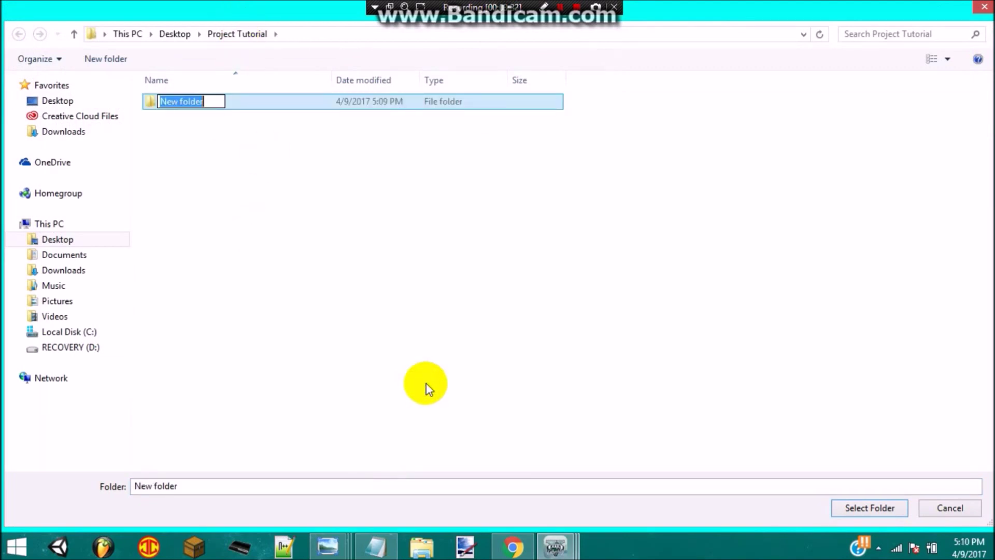
type("Shirts")
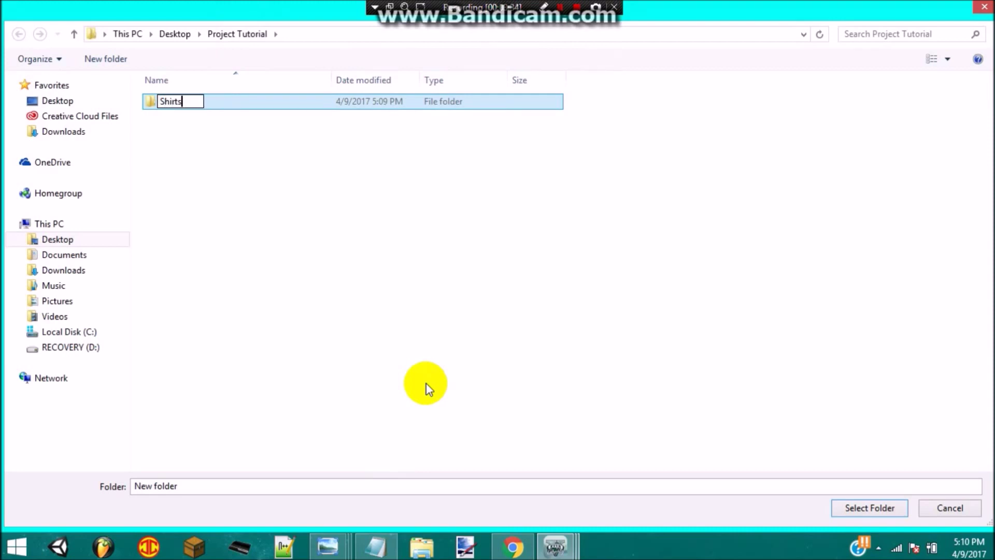
key("Return")
Export the textures into the Shirts folder and close the overlay archive window
left_click(380, 105)
double_click(380, 105)
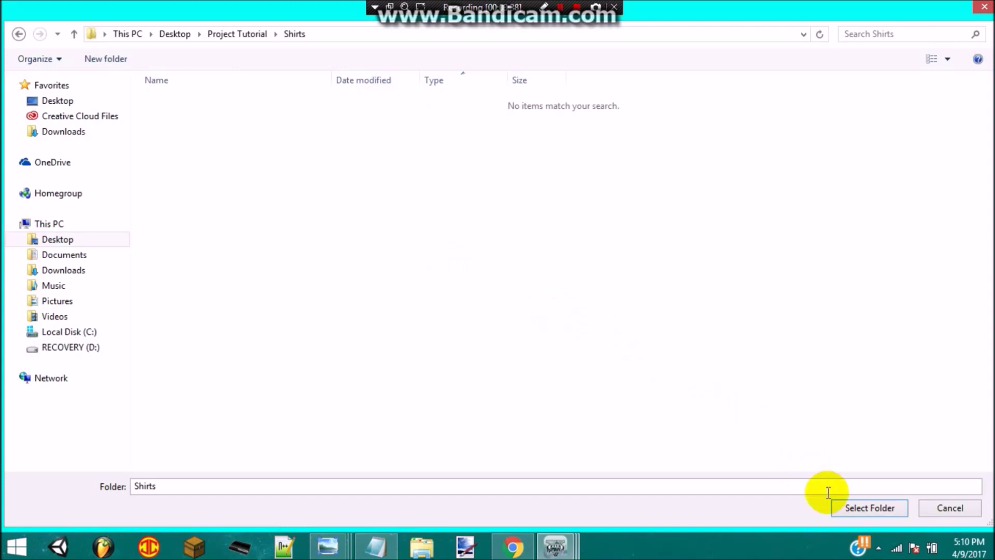
left_click(857, 508)
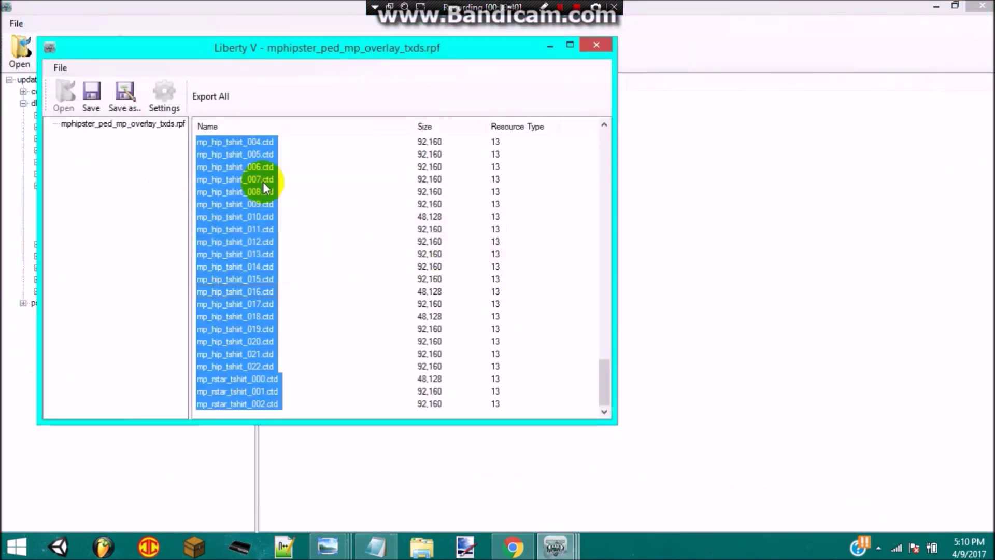
left_click(597, 45)
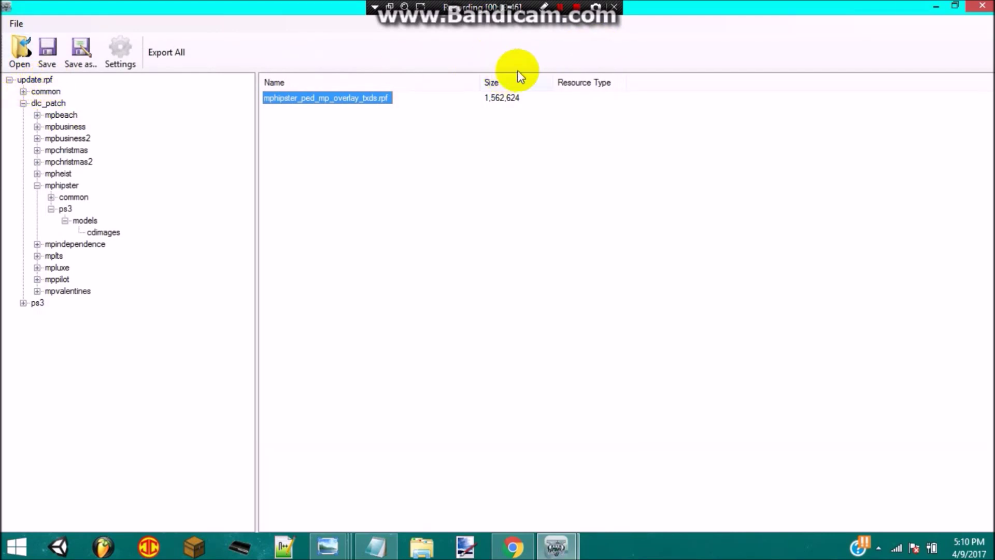
Minimize both LibertyV windows and launch GTA V Console Texture Editor 1.4 from its desktop folder
left_click(936, 7)
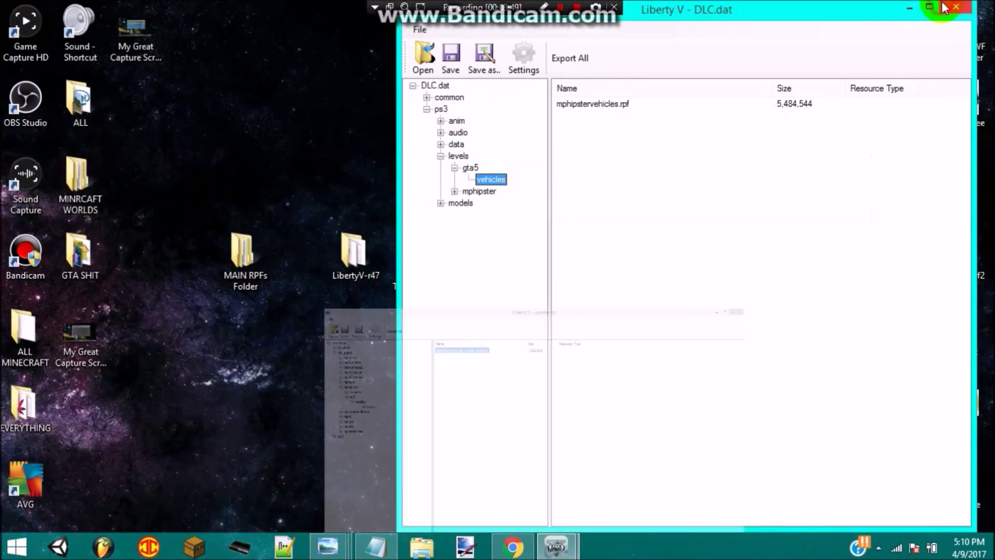
left_click(908, 8)
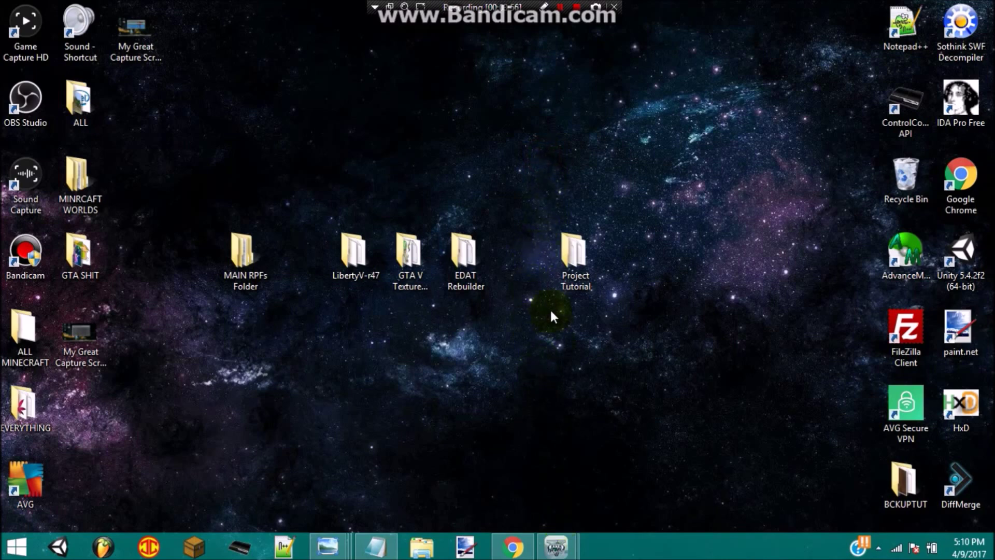
left_click(415, 264)
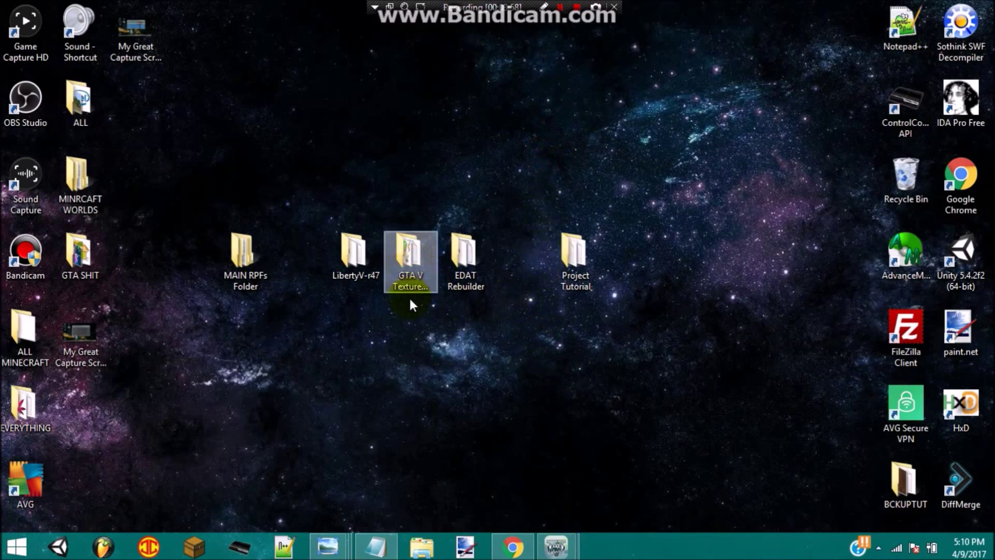
left_click(415, 264)
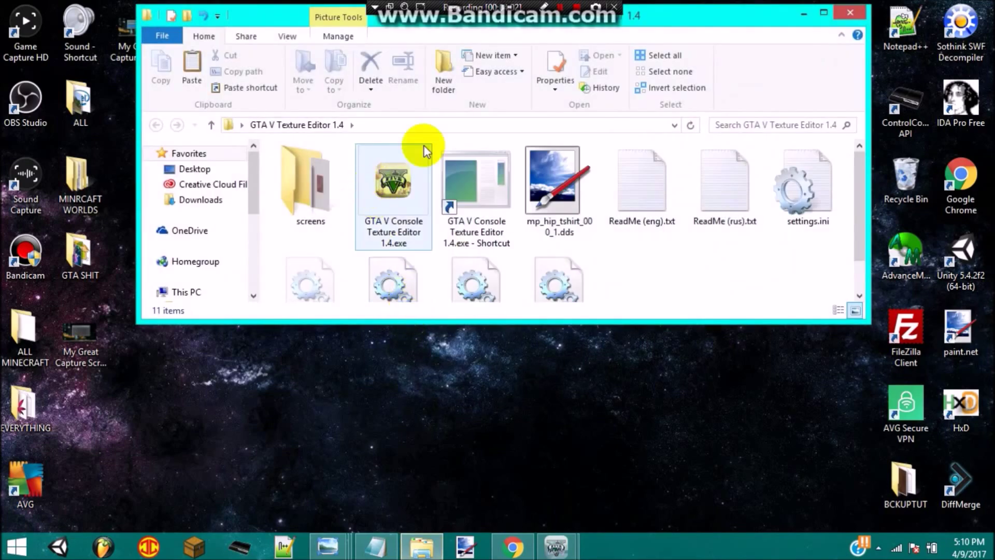
double_click(394, 184)
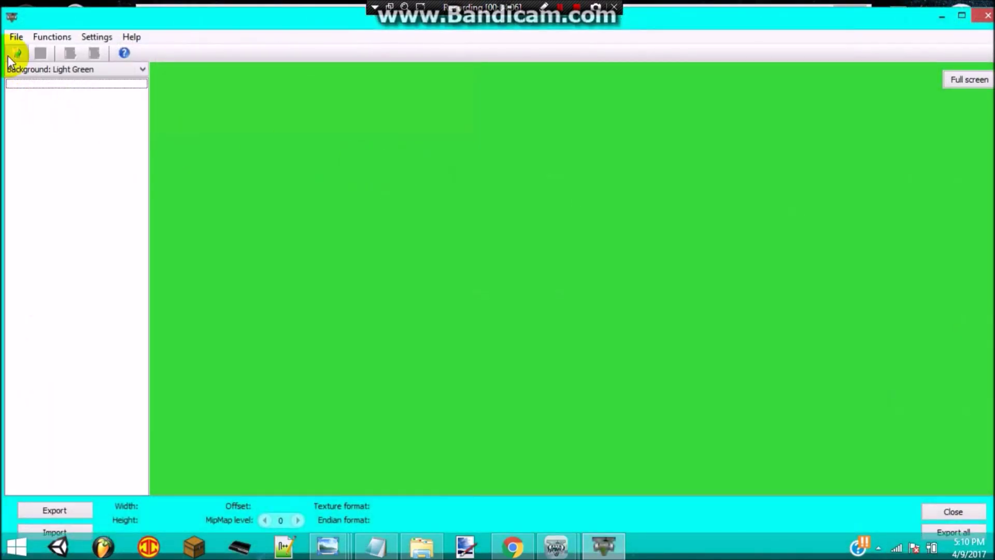
Switch the preview background to White and back to Light Green, then browse to Project Tutorial > Shirts
left_click(35, 70)
left_click(42, 81)
left_click(44, 71)
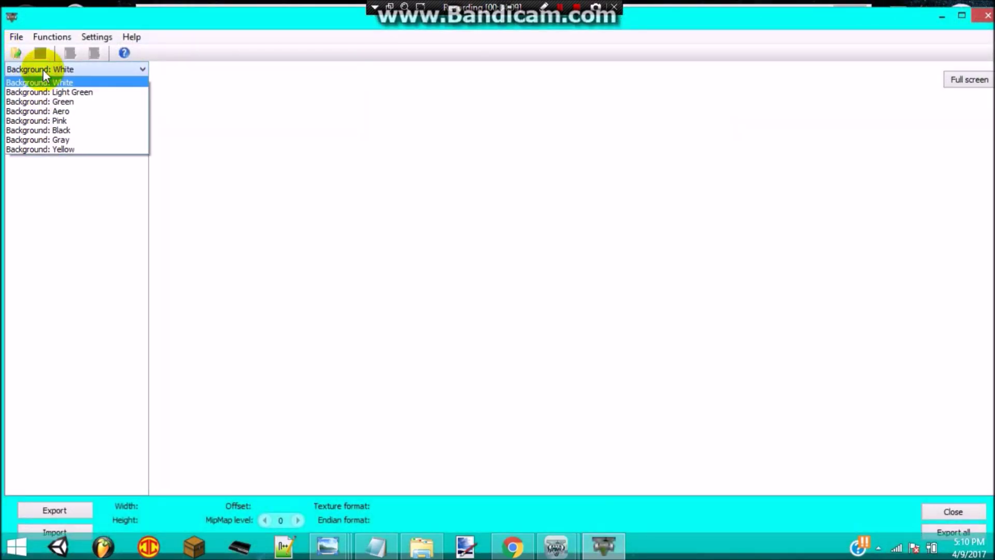
left_click(127, 93)
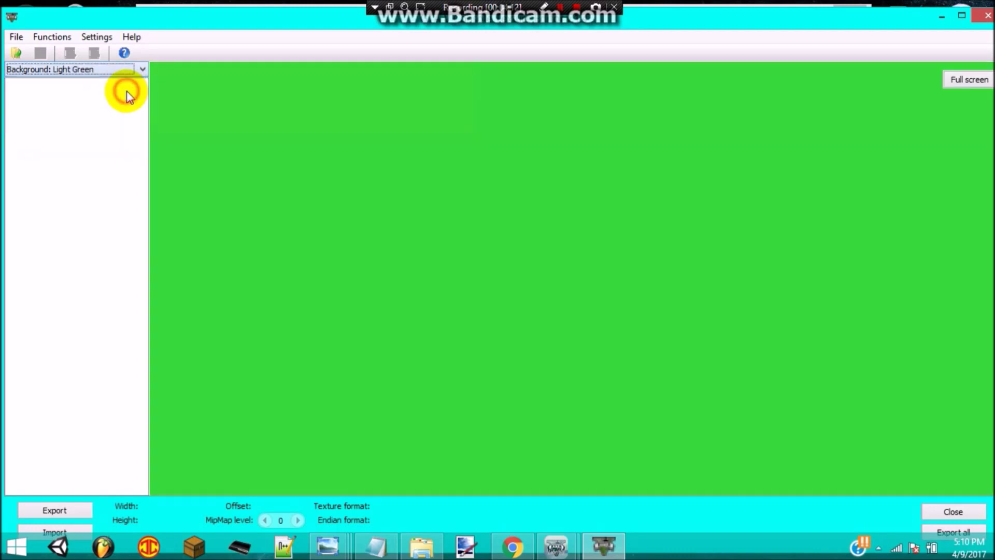
left_click(16, 54)
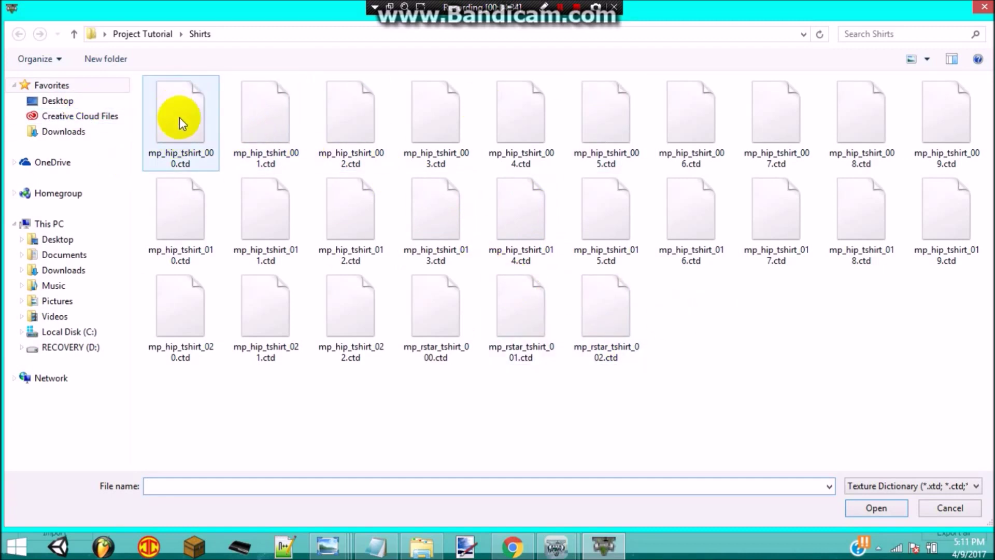
Open mp_hip_tshirt_000.ctd and export it as DDS image mp_hip_tshirt_000.dds into Shirts
double_click(182, 154)
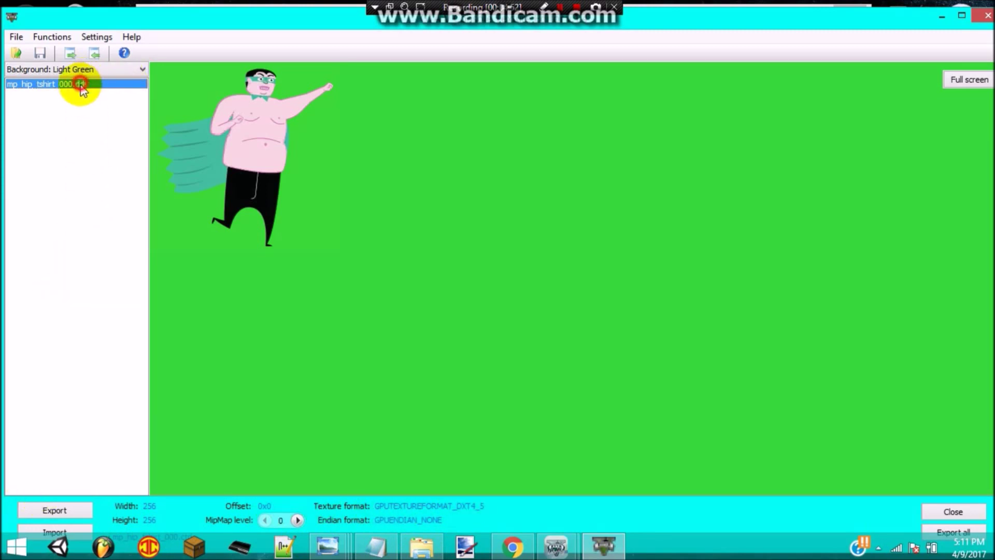
left_click(50, 509)
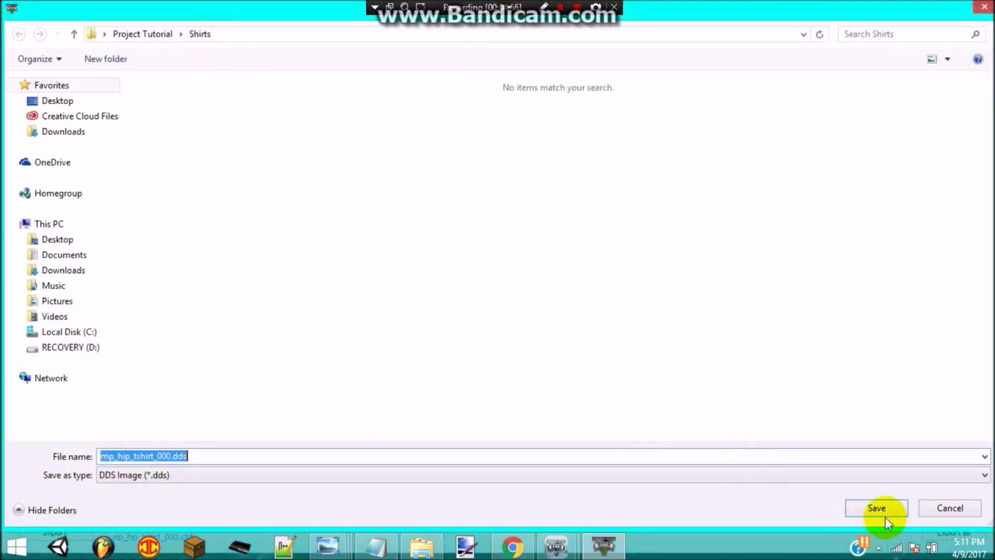
left_click(468, 151)
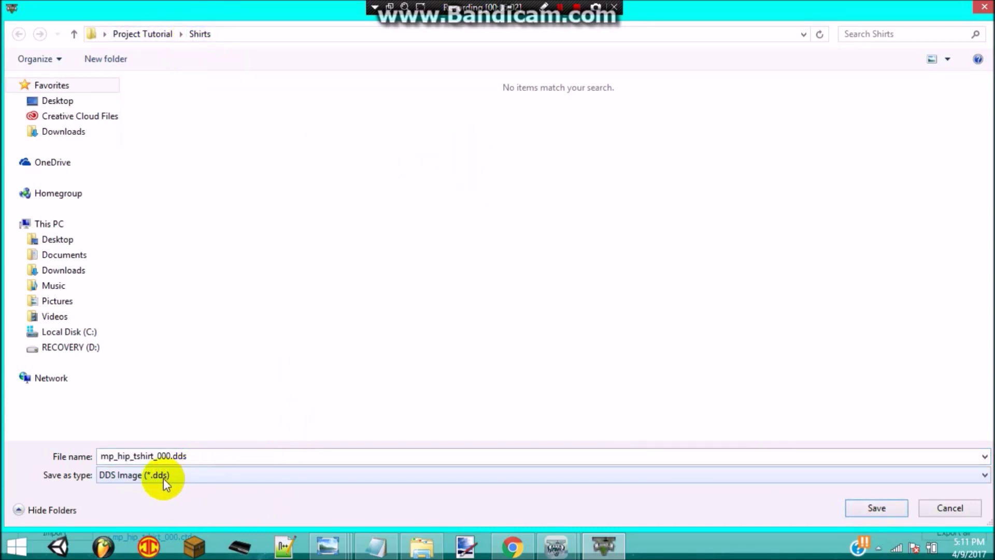
left_click(889, 510)
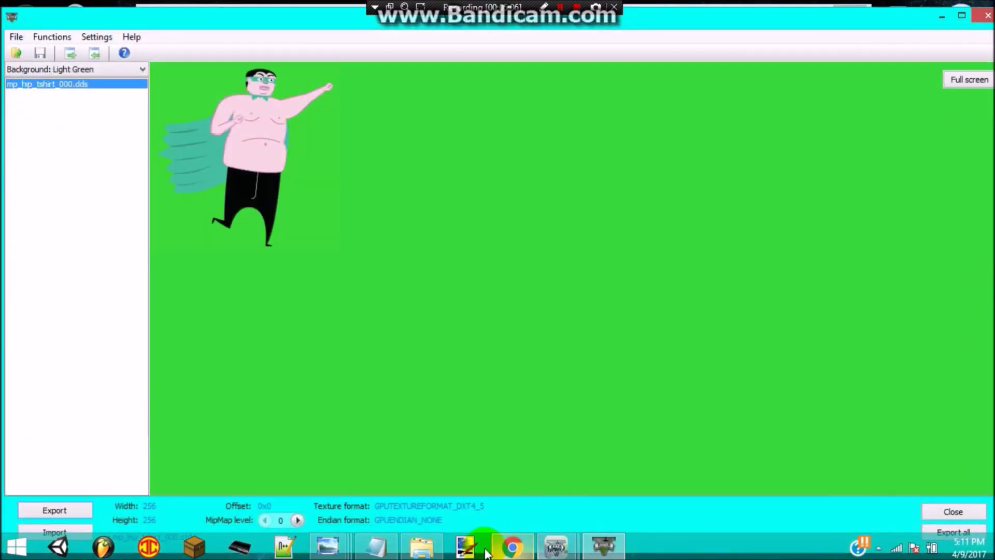
left_click(464, 549)
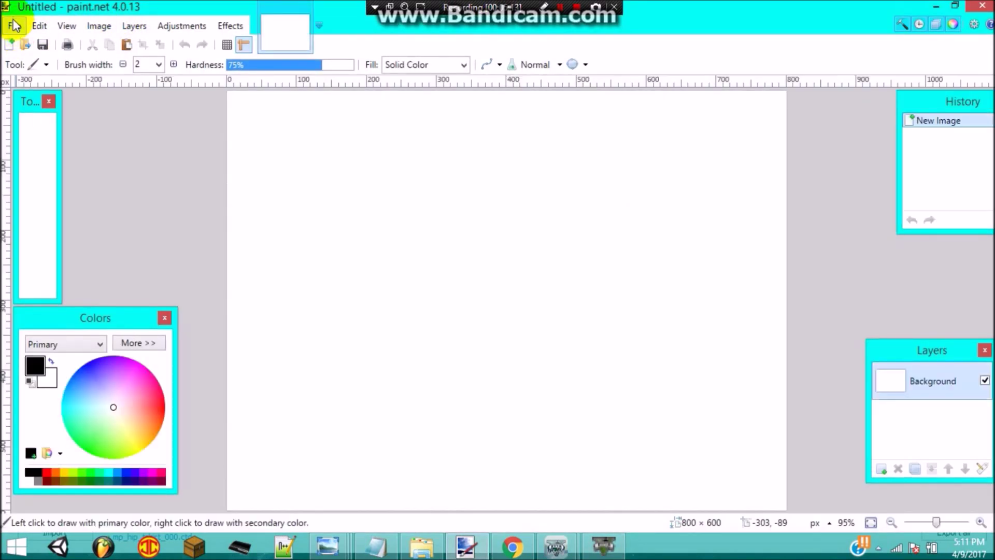
Open Desktop > Project Tutorial > Shirts > mp_hip_tshirt_000.dds in paint.net
left_click(14, 25)
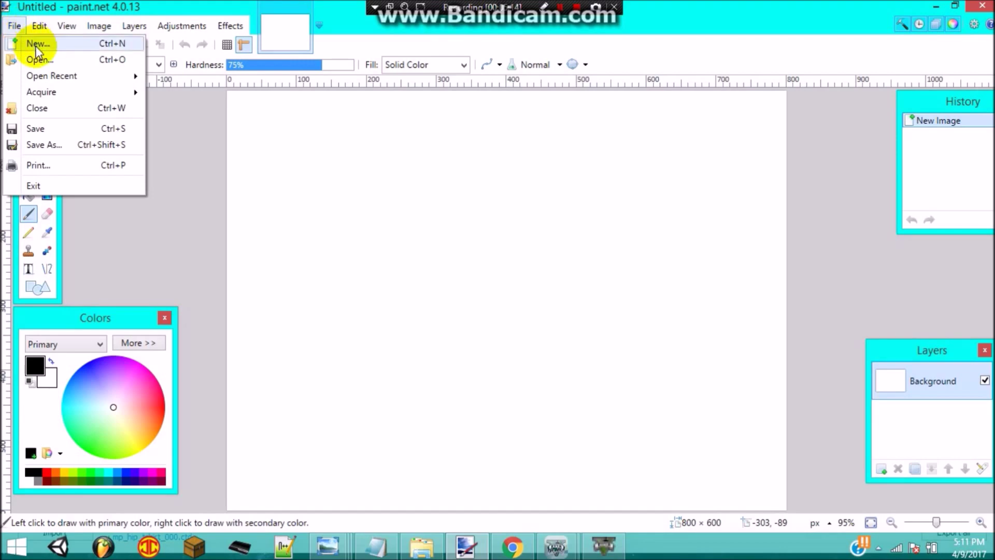
left_click(40, 60)
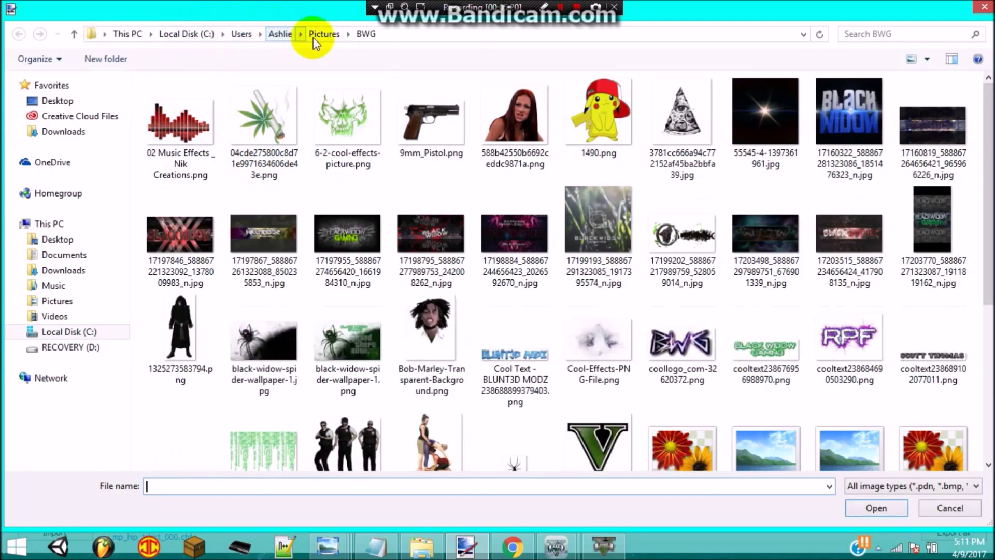
left_click(190, 39)
left_click(57, 100)
double_click(240, 270)
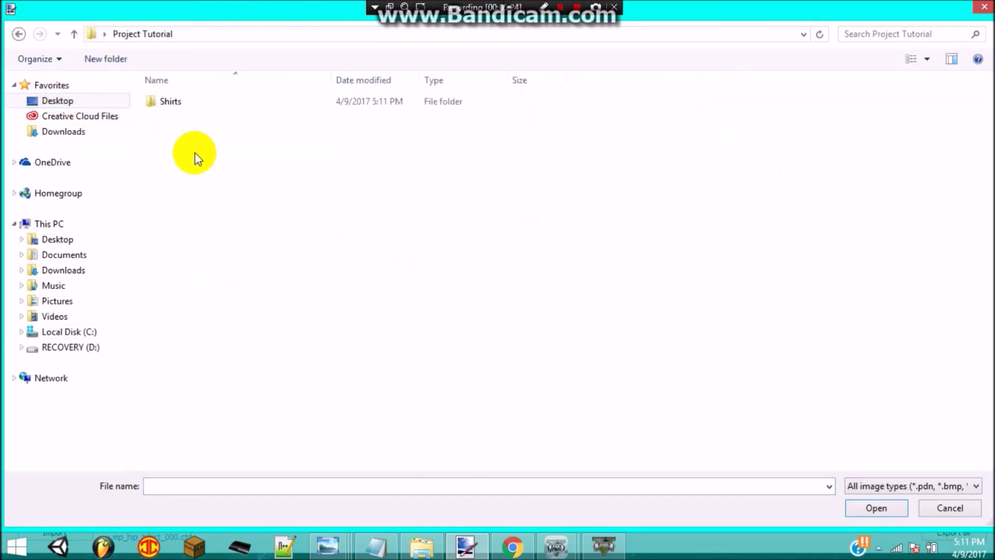
double_click(183, 102)
left_click(181, 108)
double_click(181, 108)
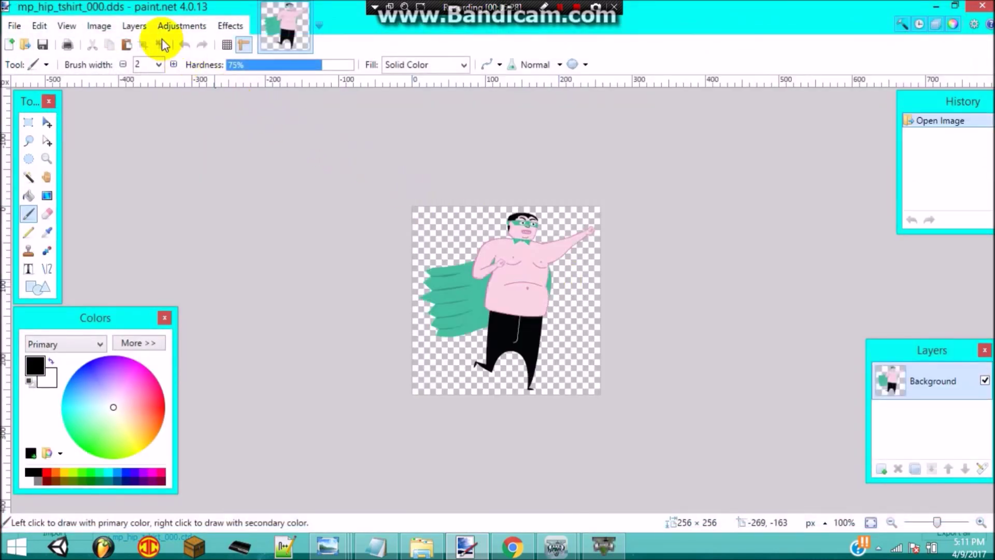
Import the cannabis joint picture from the BWG folder as a new layer, after 1.jpg fails to open
left_click(138, 29)
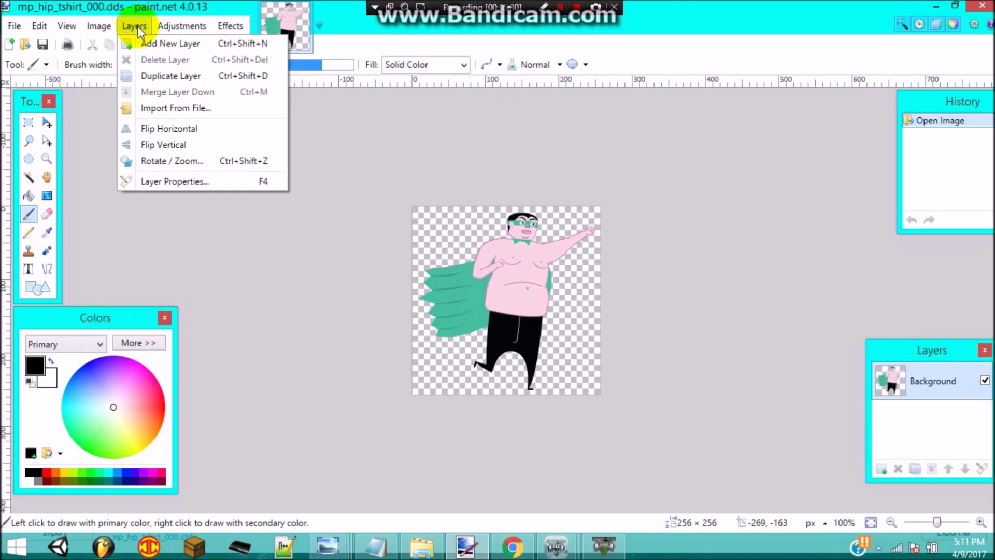
left_click(164, 110)
left_click(63, 306)
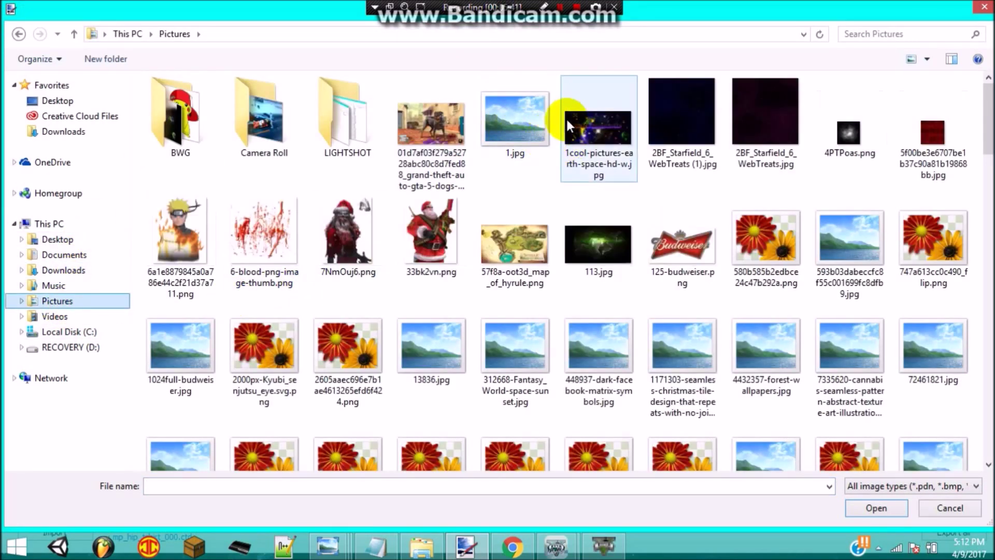
double_click(528, 127)
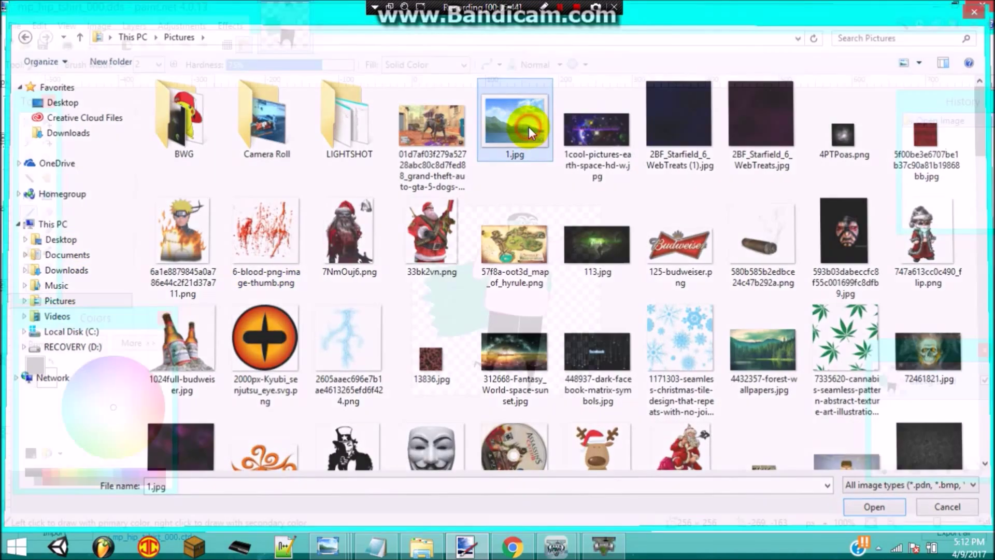
left_click(654, 230)
left_click(135, 26)
left_click(151, 104)
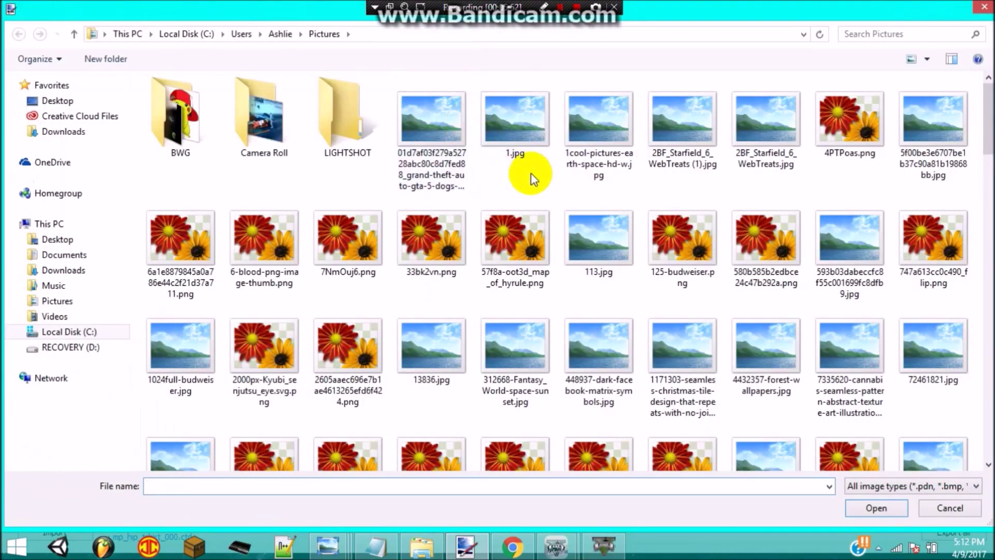
double_click(204, 123)
double_click(267, 127)
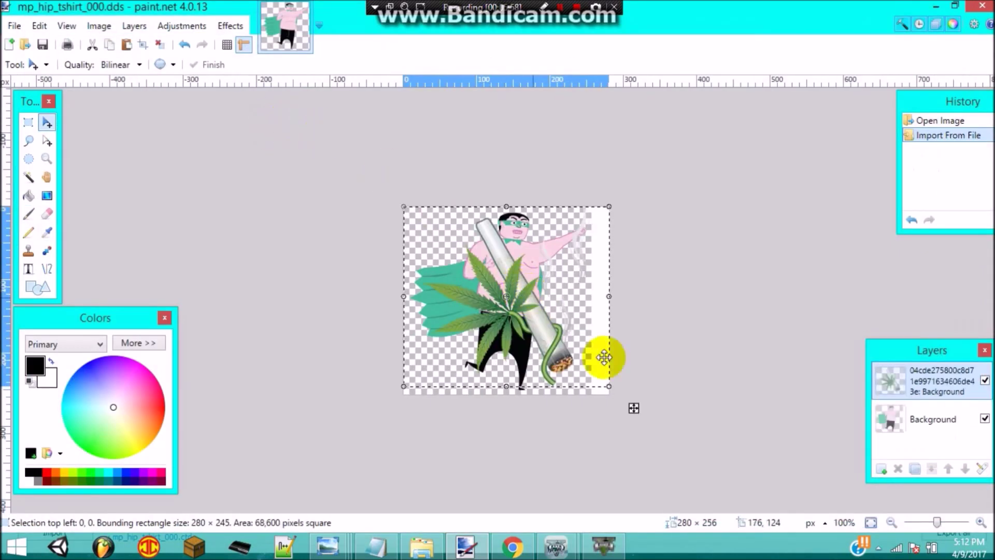
Shrink and nudge the joint image slightly, then delete the cartoon character Background layer
left_click_drag(609, 386, 588, 378)
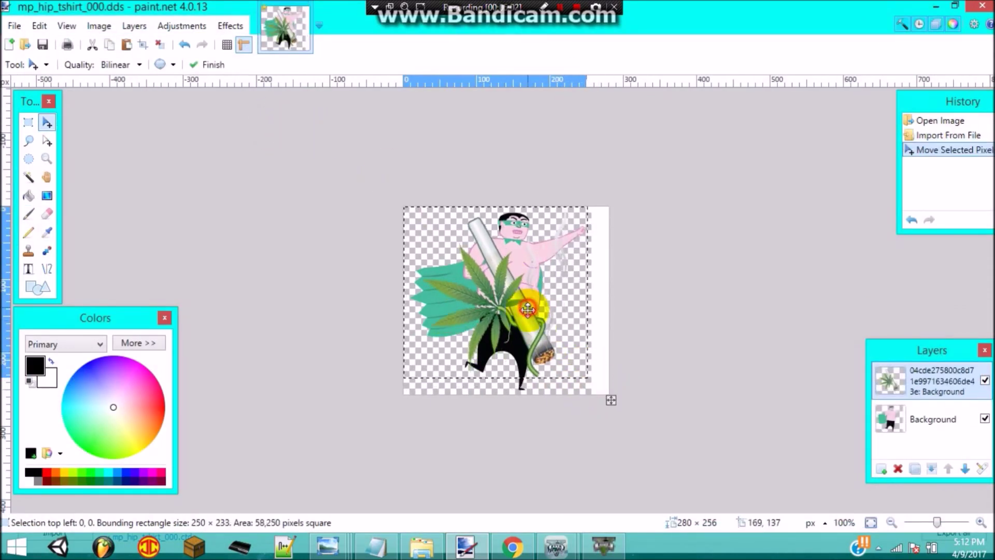
left_click_drag(528, 309, 527, 312)
left_click(907, 422)
left_click(898, 470)
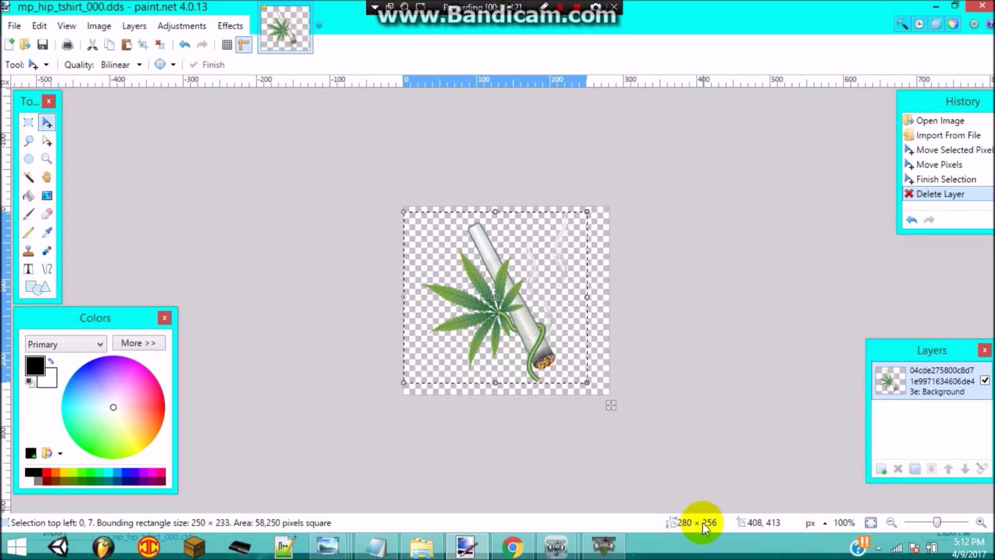
Set the canvas size to 256 × 256
left_click(98, 26)
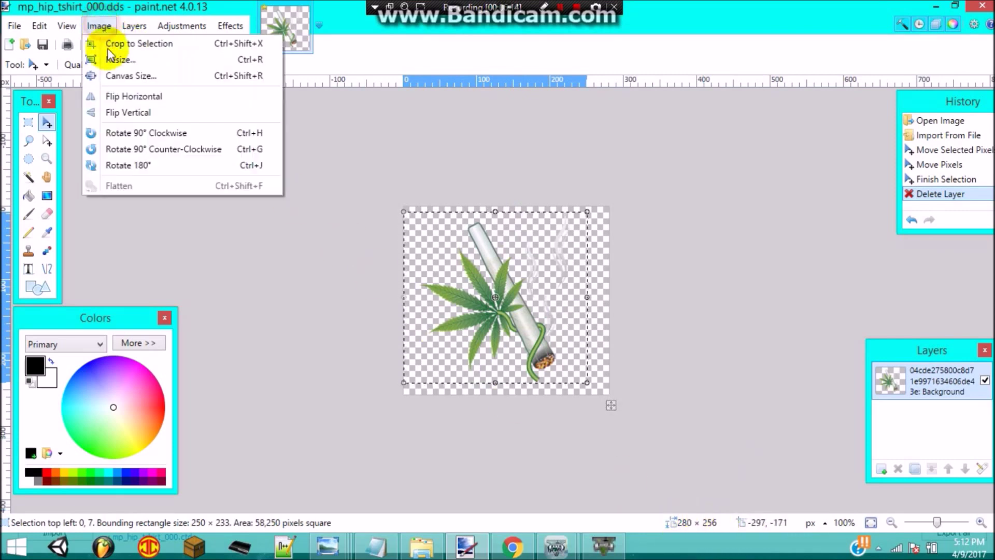
left_click(114, 76)
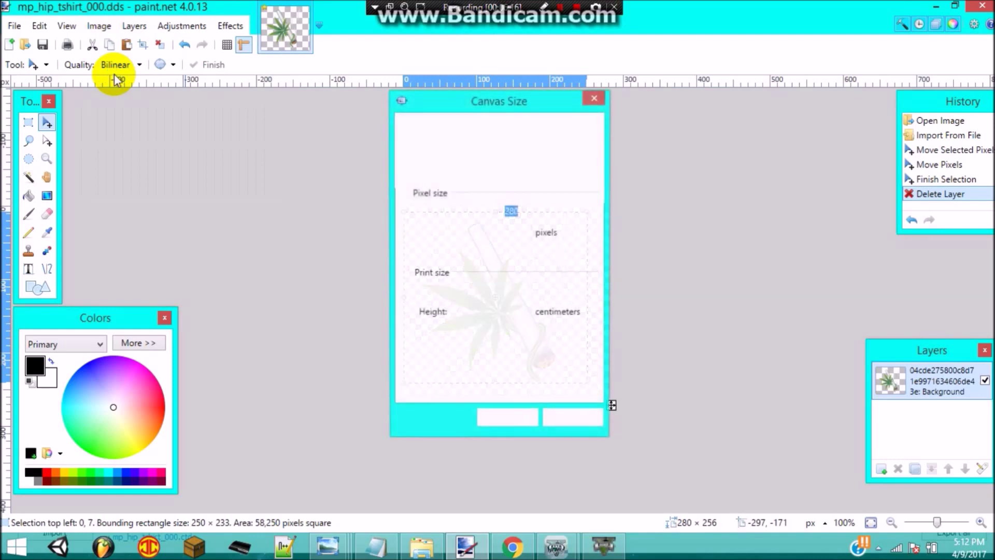
type("256")
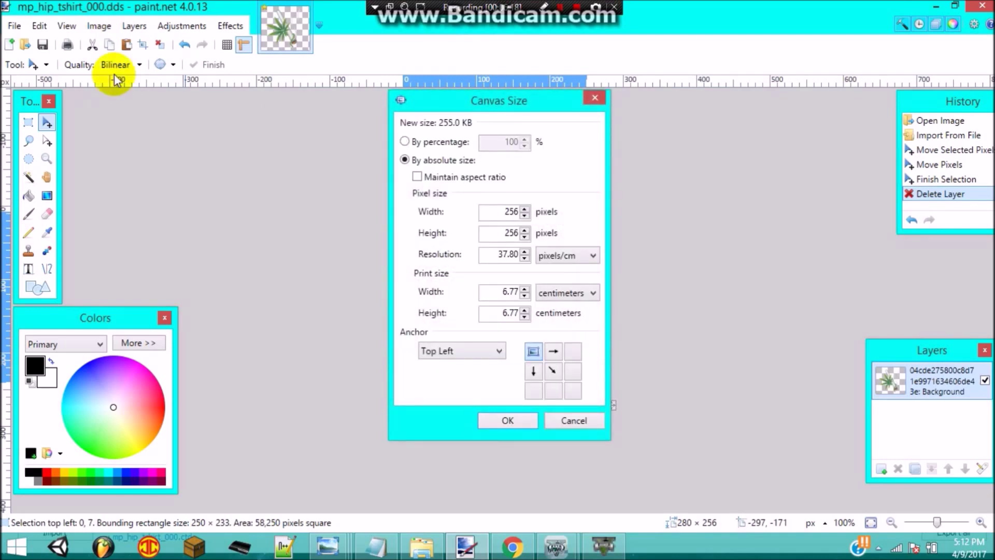
key("Return")
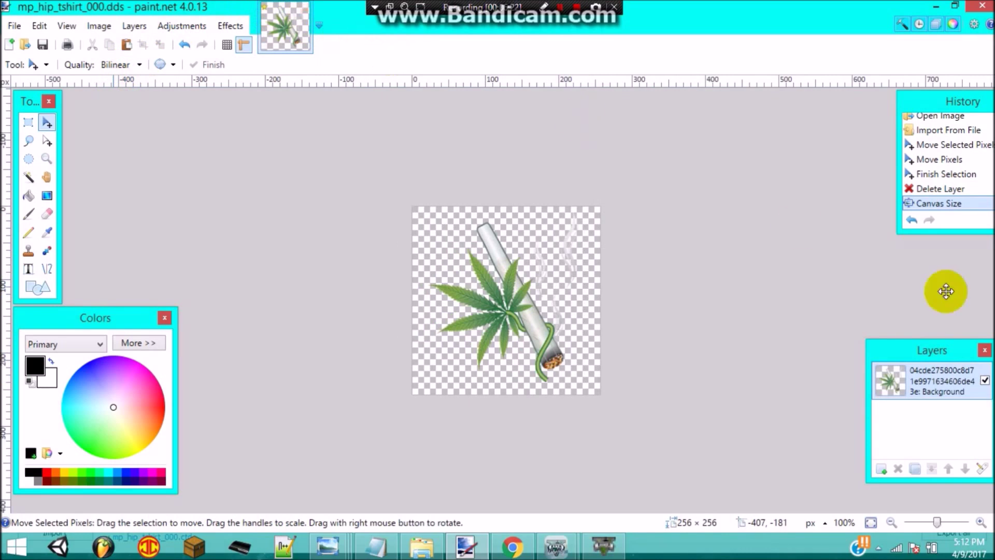
On a new layer, paint a black '420' with the Paintbrush over the joint image
left_click(883, 468)
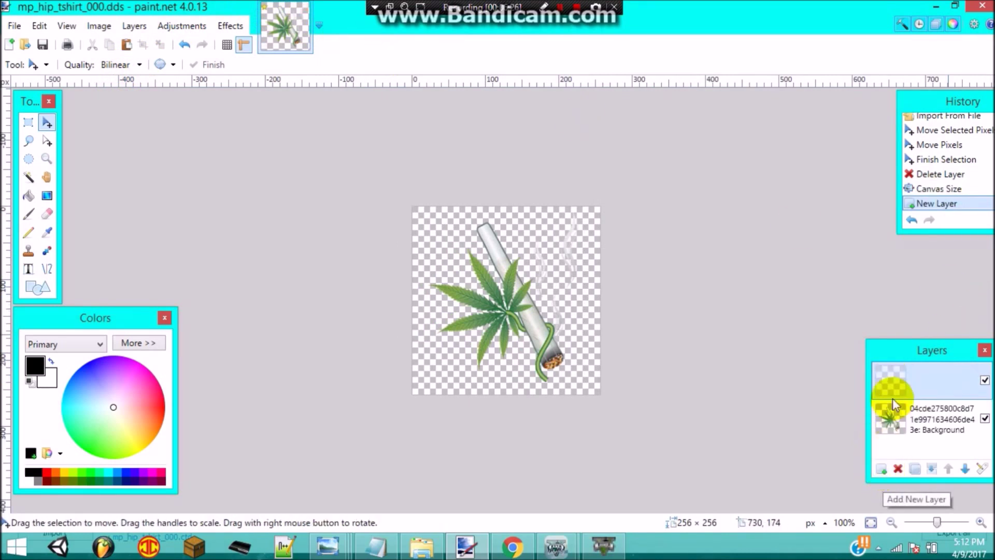
left_click(30, 212)
mouse_move(433, 227)
left_mouse_down()
mouse_move(456, 252)
mouse_move(452, 279)
mouse_move(490, 240)
mouse_move(477, 273)
left_mouse_up()
mouse_move(542, 248)
left_mouse_down()
mouse_move(526, 257)
mouse_move(546, 271)
mouse_move(538, 247)
left_mouse_up()
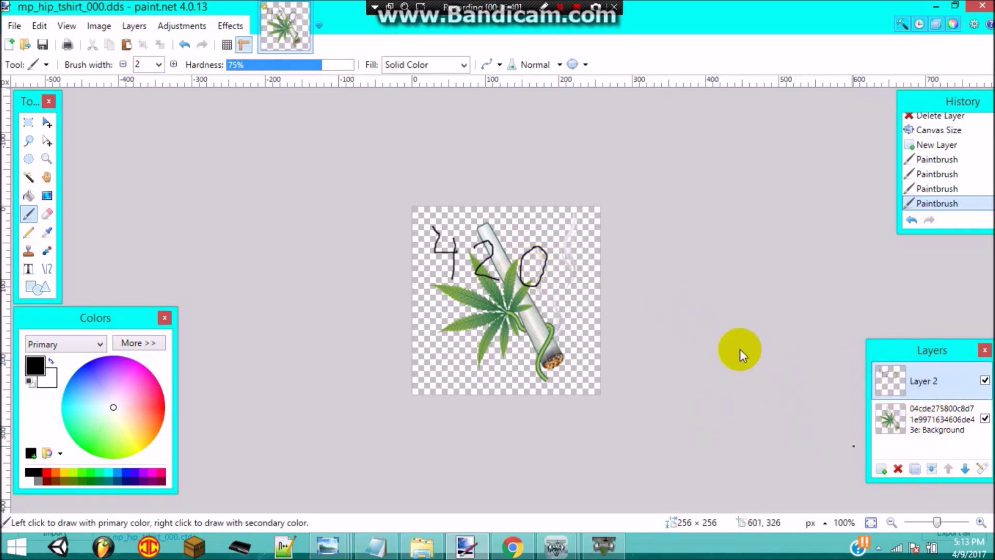
Save the image as DirectDraw Surface (DDS), replacing the existing mp_hip_tshirt_000.dds
left_click(44, 44)
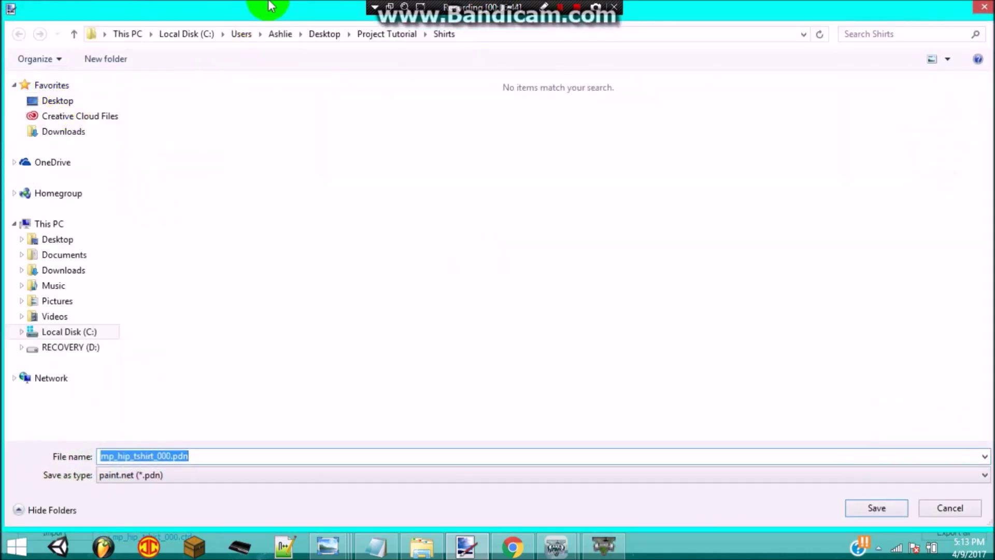
left_click(240, 476)
left_click(223, 461)
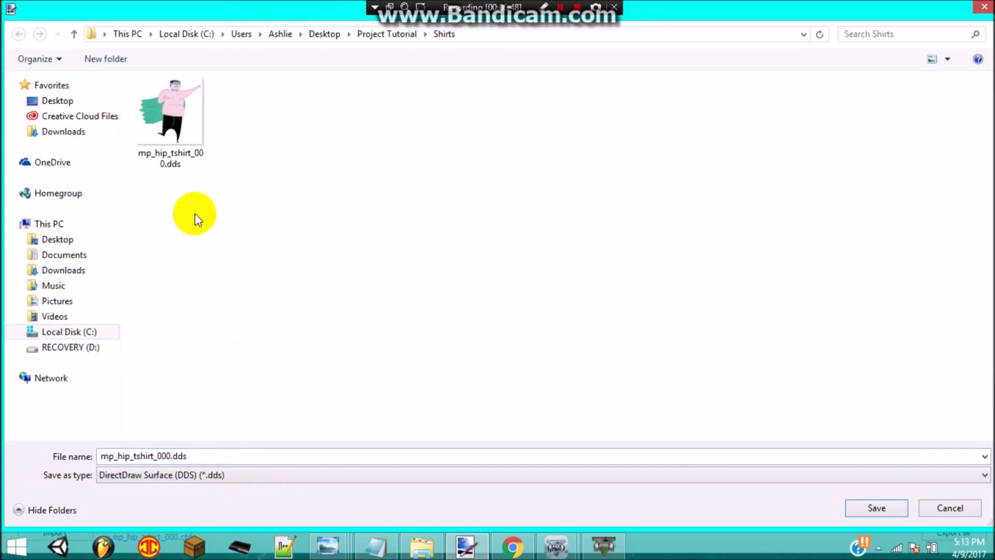
left_click(903, 507)
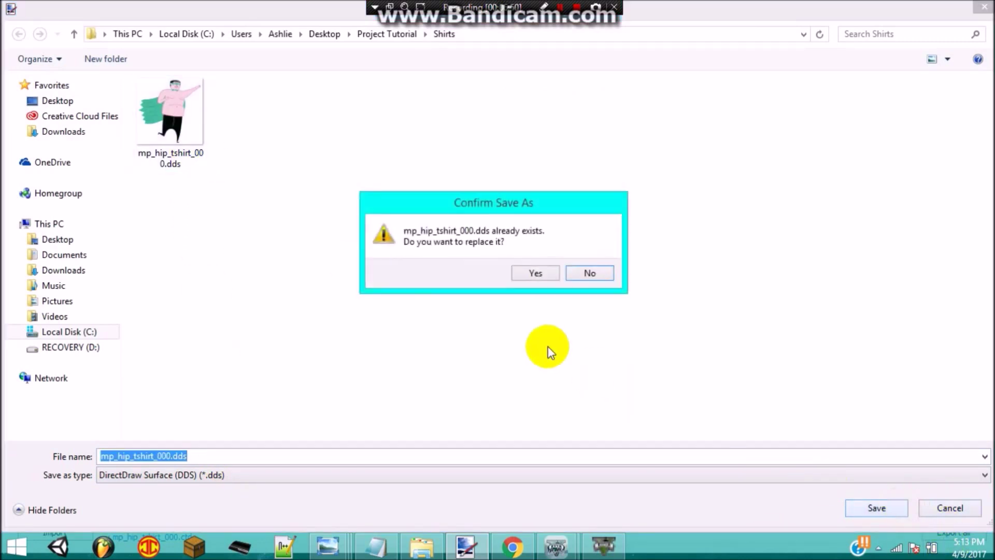
left_click(532, 275)
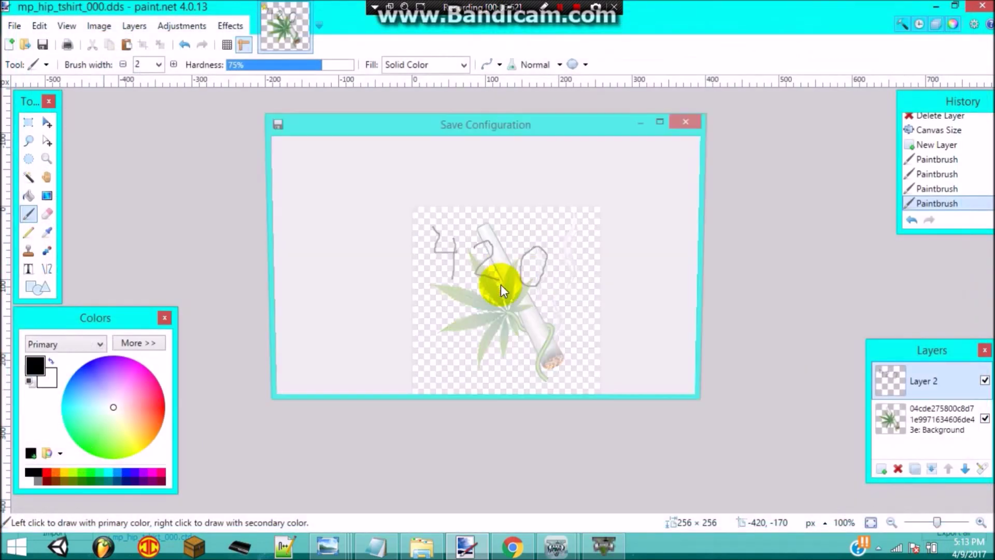
Keep DXT5 (Interpolated Alpha) compression, checked against the original texture, and flatten the layers to save
left_click(327, 173)
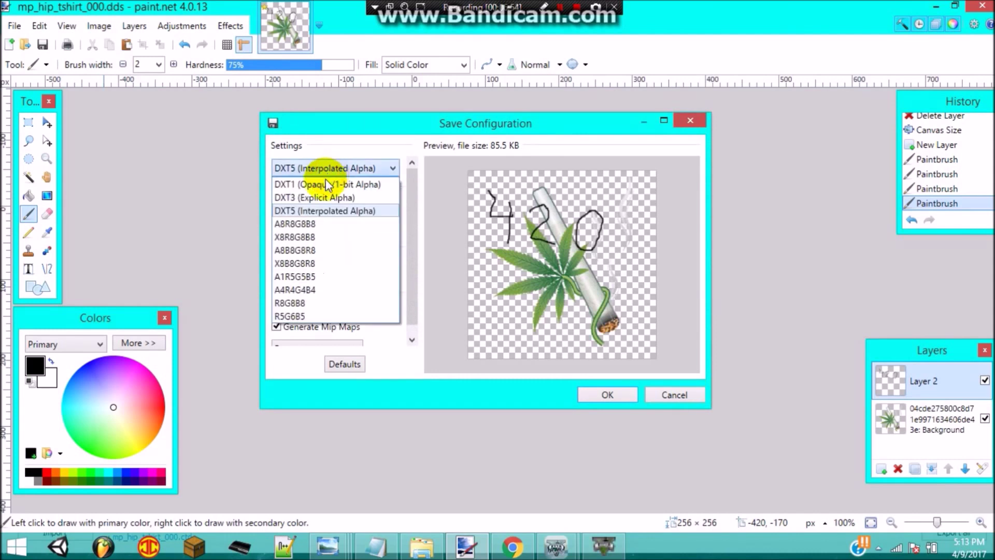
left_click(324, 175)
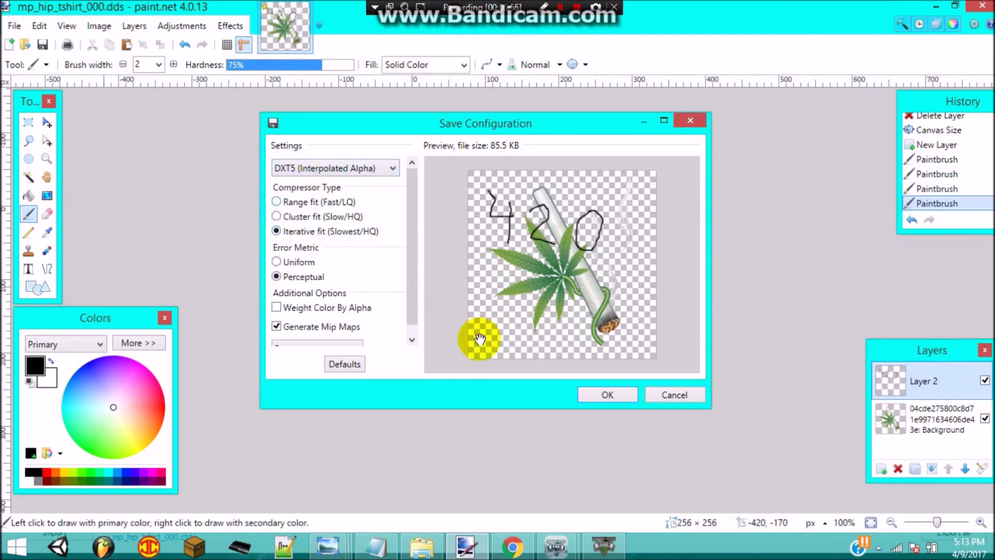
left_click(617, 548)
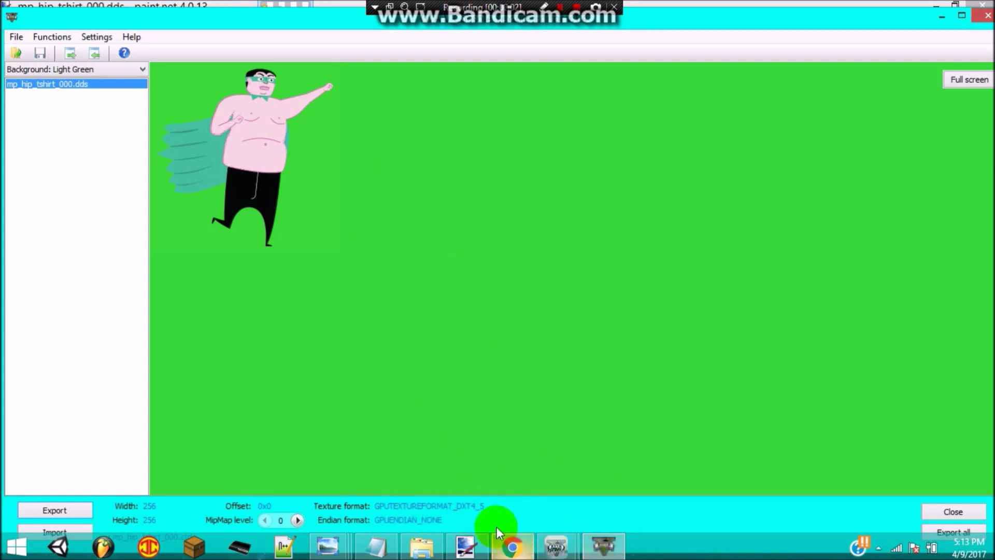
left_click(594, 543)
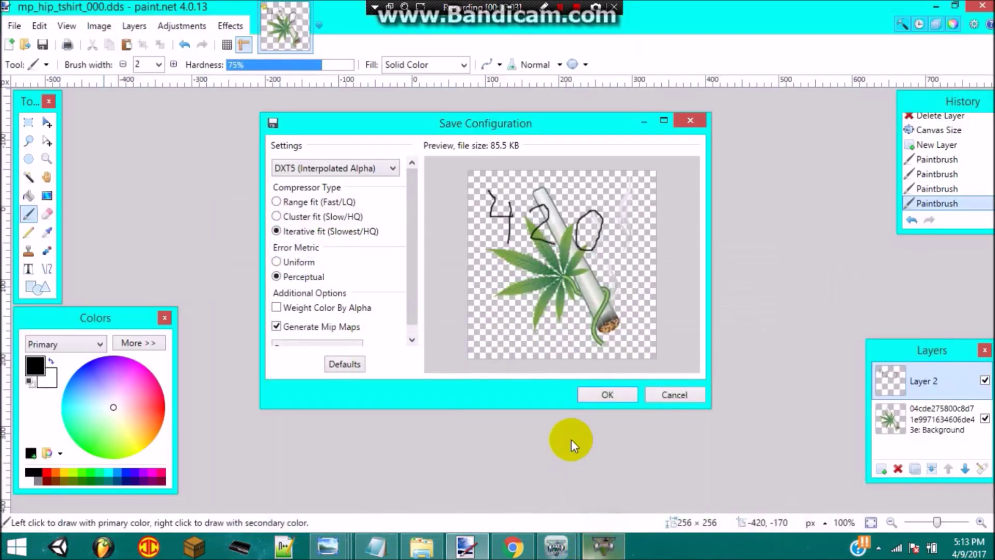
left_click(389, 168)
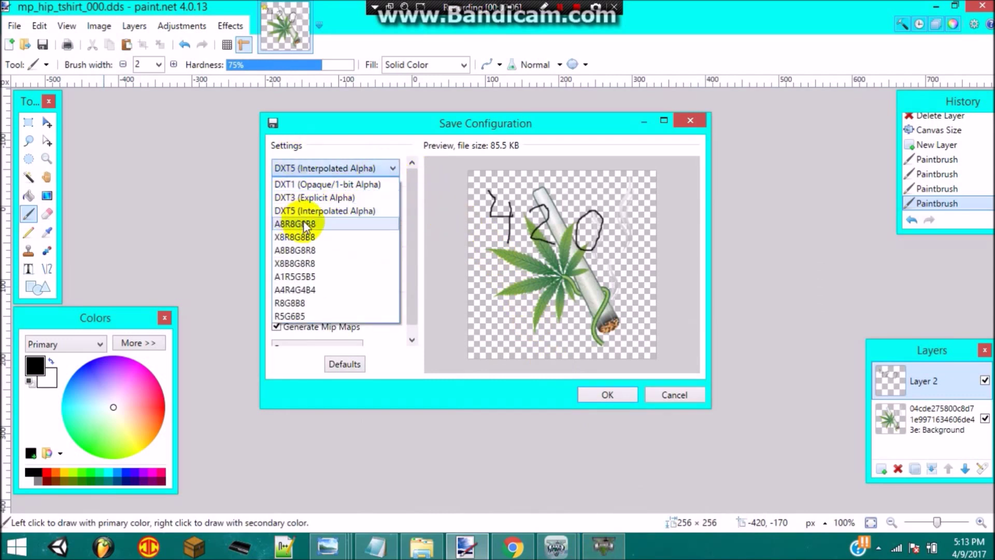
left_click(363, 211)
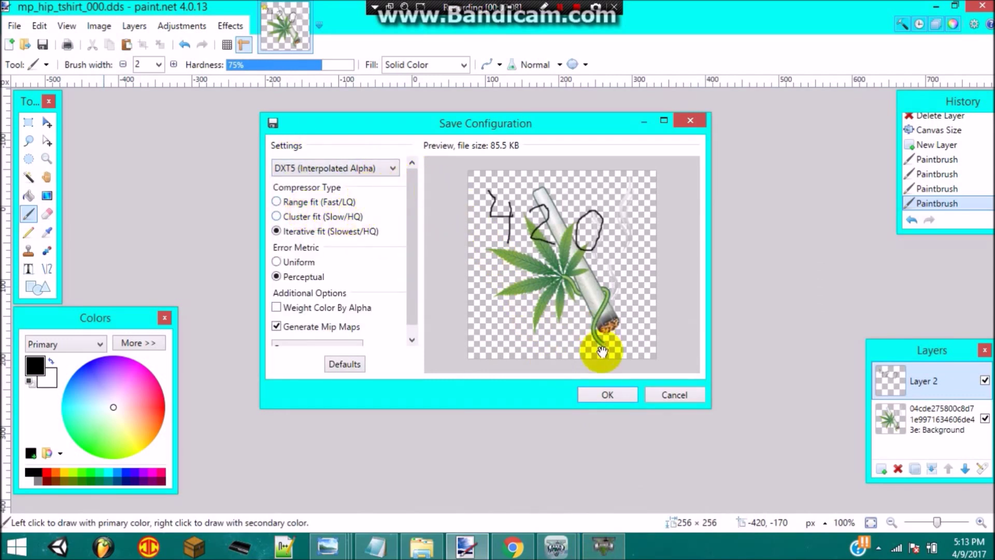
left_click(378, 167)
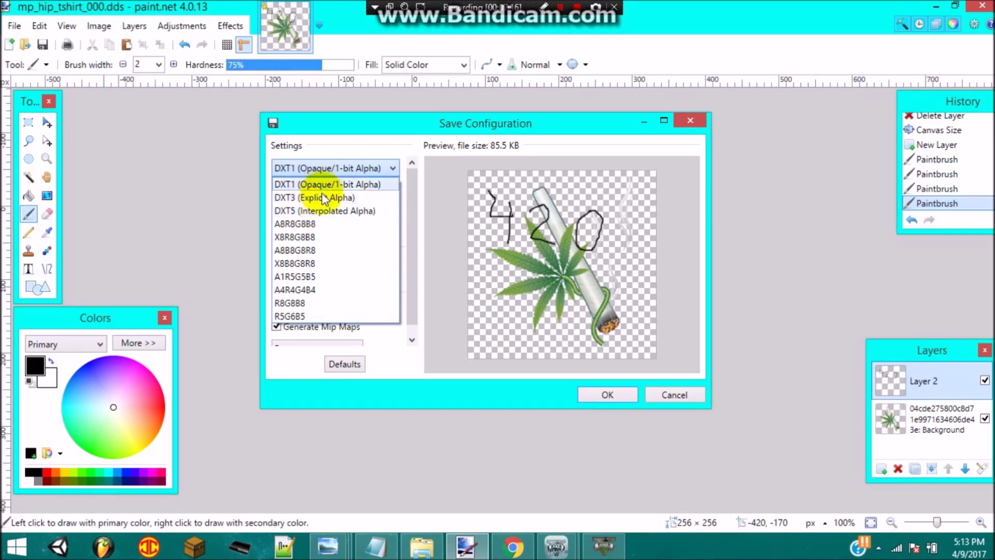
left_click(315, 210)
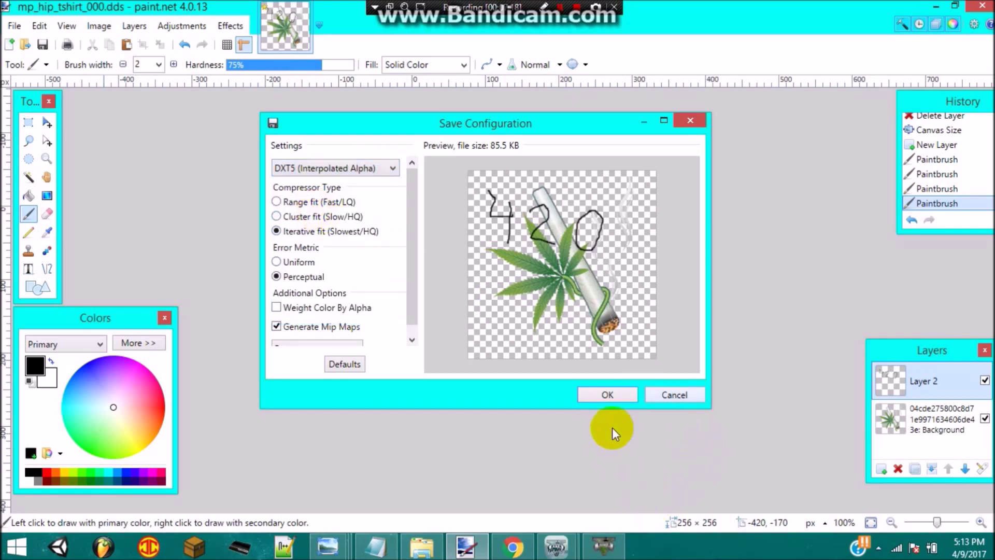
left_click(617, 396)
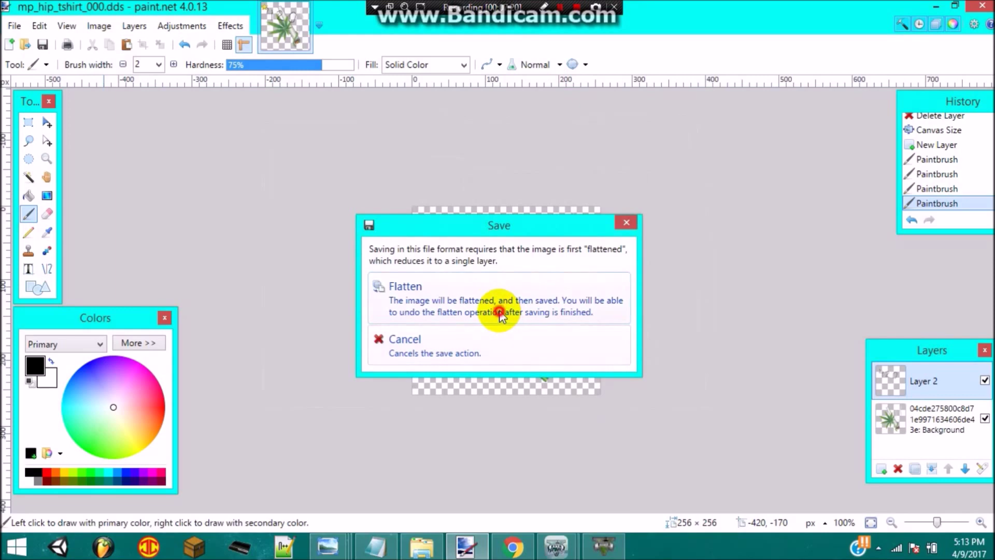
left_click(500, 311)
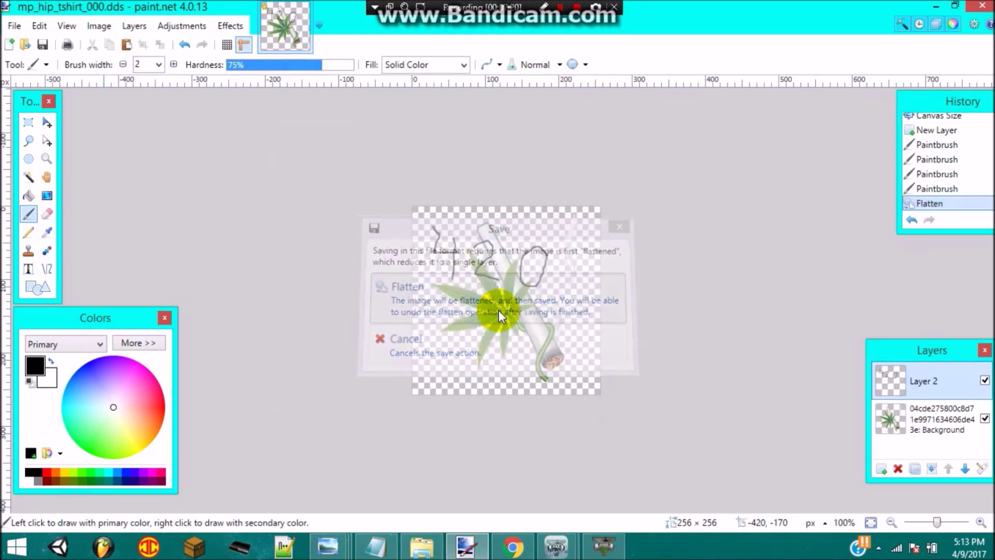
left_click(605, 544)
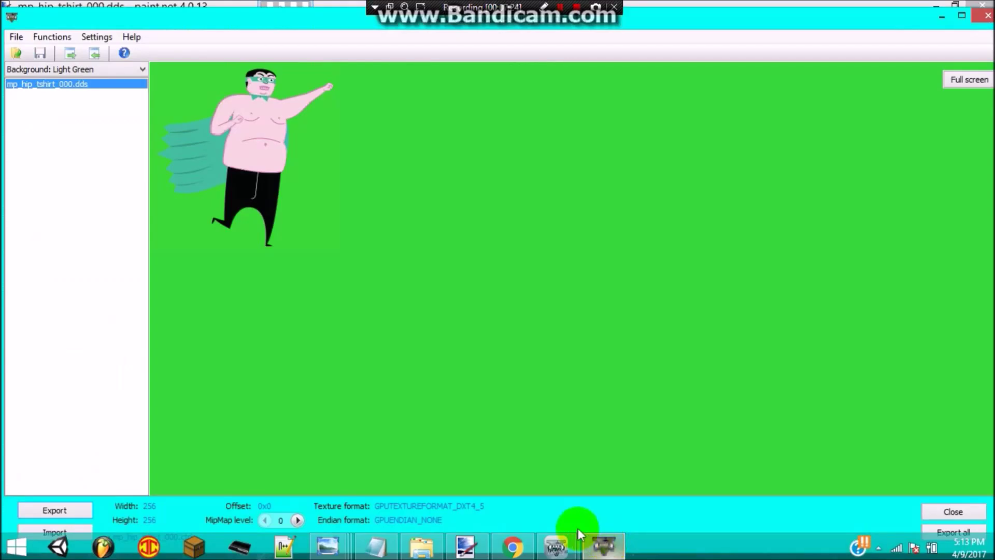
Import the edited mp_hip_tshirt_000.dds from Shirts as the replacement texture
left_click(61, 528)
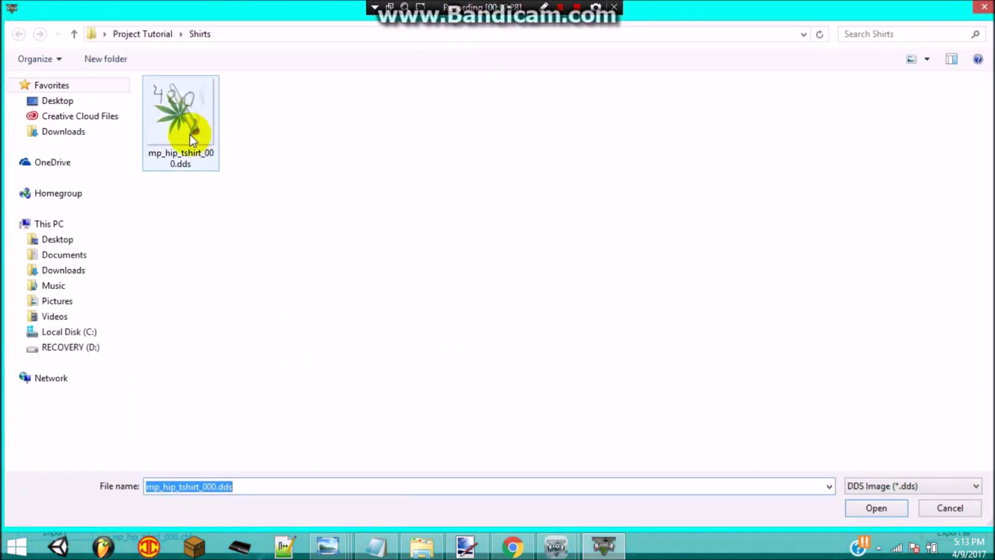
double_click(190, 134)
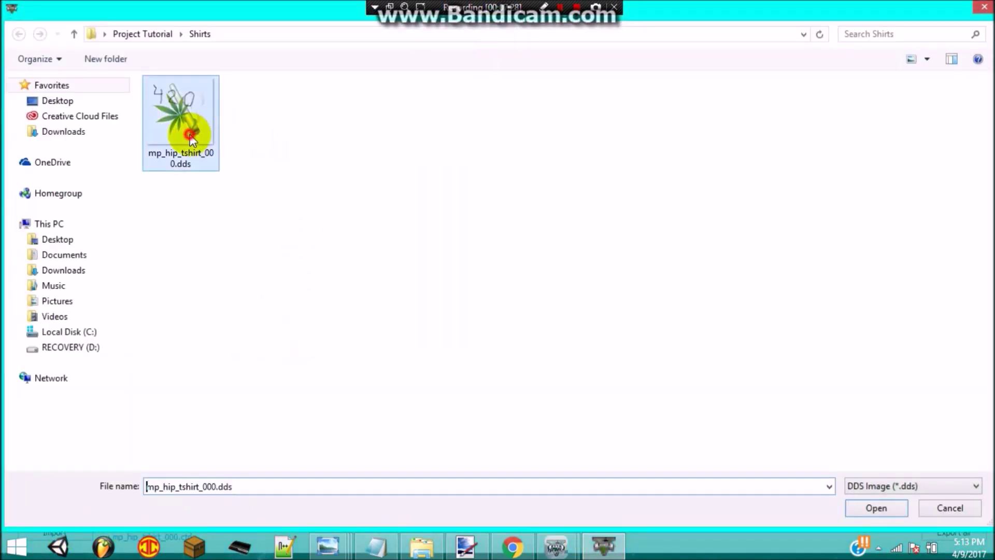
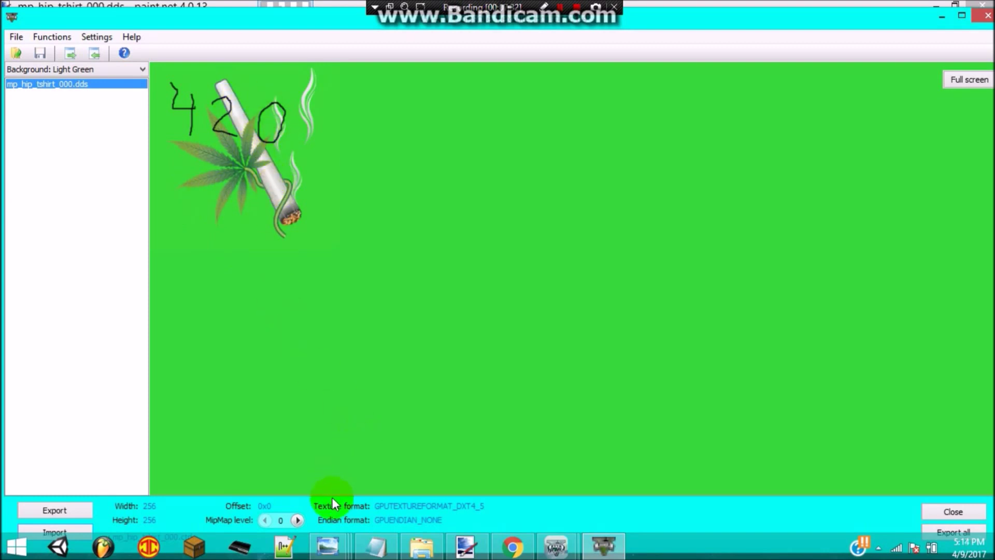
Step through the shirt texture's mipmap levels 0–5 to compare them
left_click(297, 520)
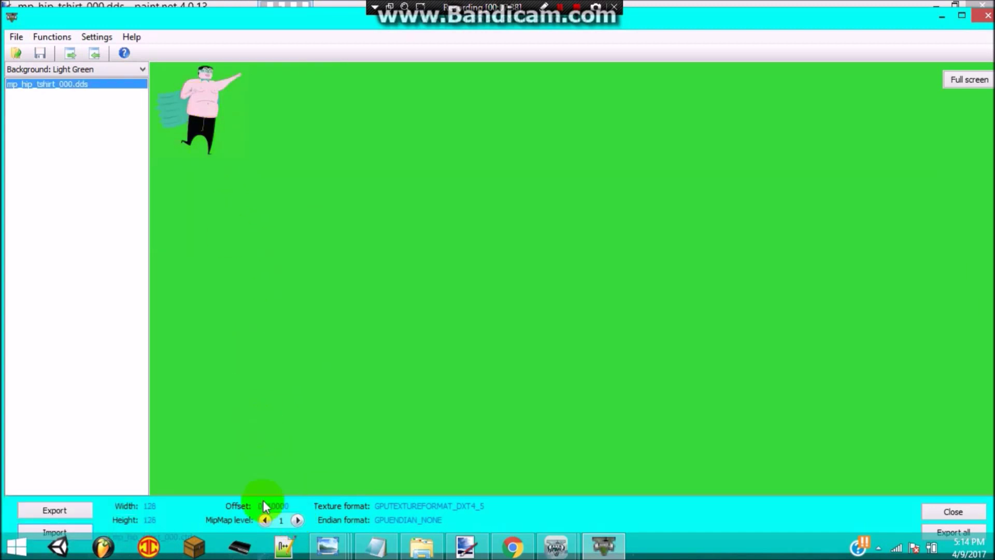
left_click(297, 521)
left_click(298, 520)
left_click(298, 520)
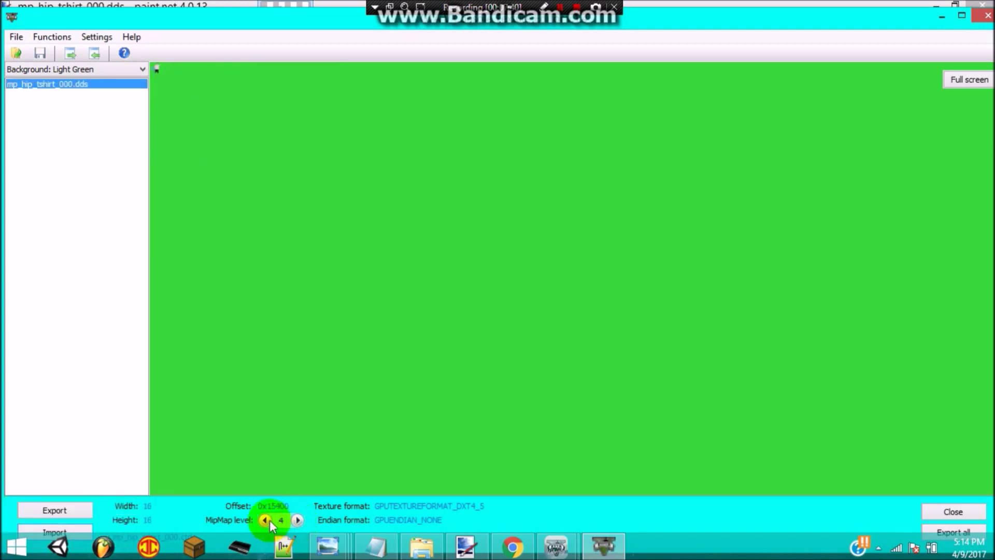
left_click(267, 521)
left_click(267, 521)
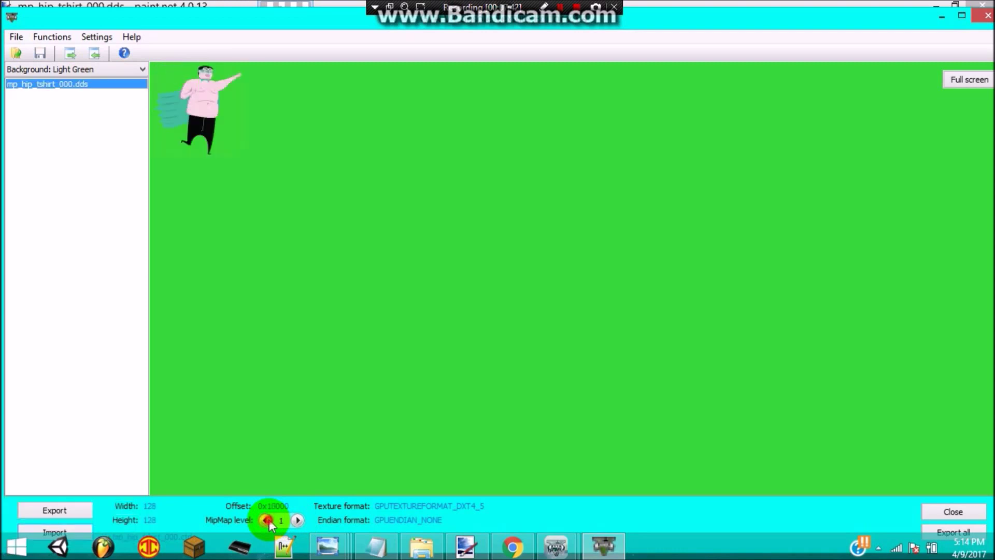
left_click(268, 520)
left_click(297, 520)
left_click(297, 520)
left_click(297, 521)
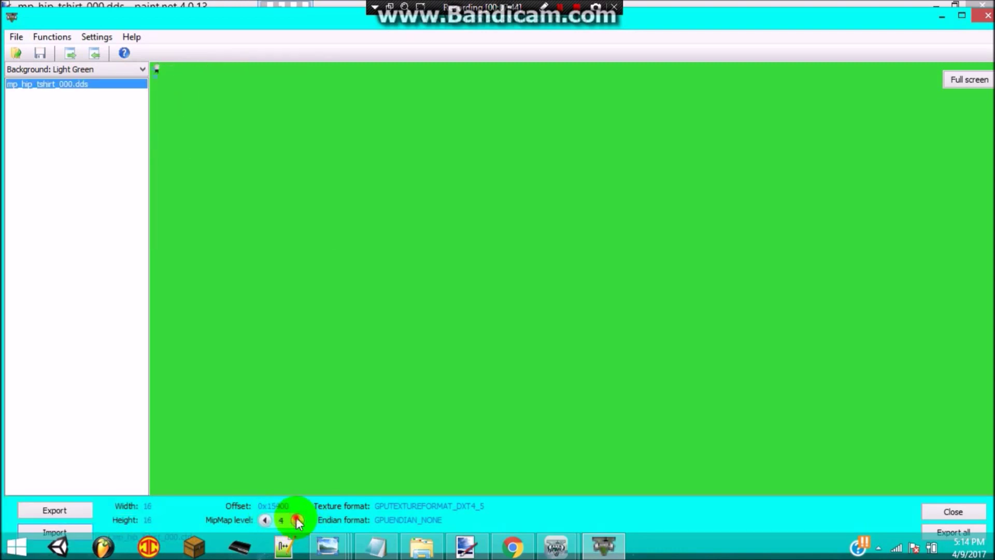
left_click(297, 520)
left_click(297, 520)
Settle on the 128×128 mipmap level 1, then bring the 420 image in paint.net forward
left_click(265, 520)
left_click(265, 521)
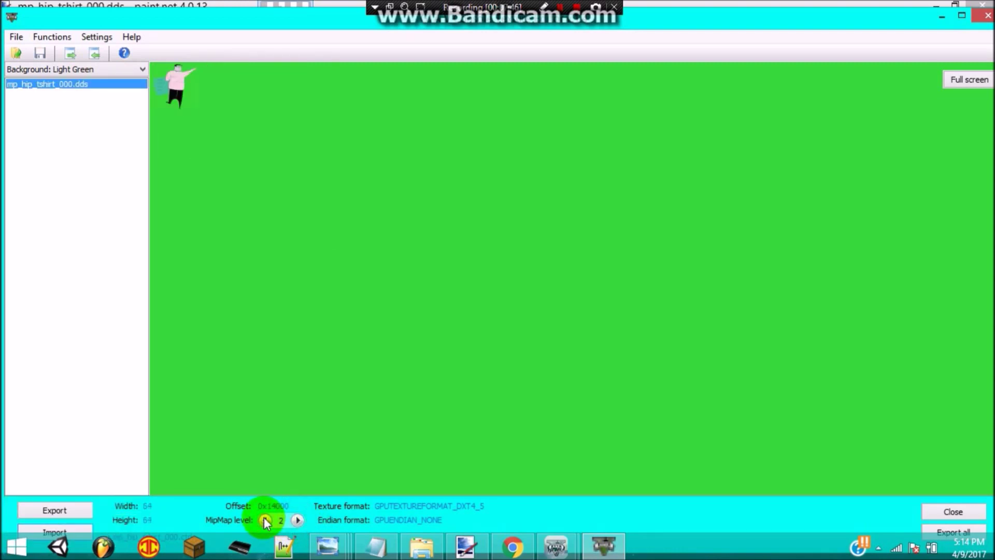
left_click(265, 521)
left_click(297, 521)
left_click(296, 522)
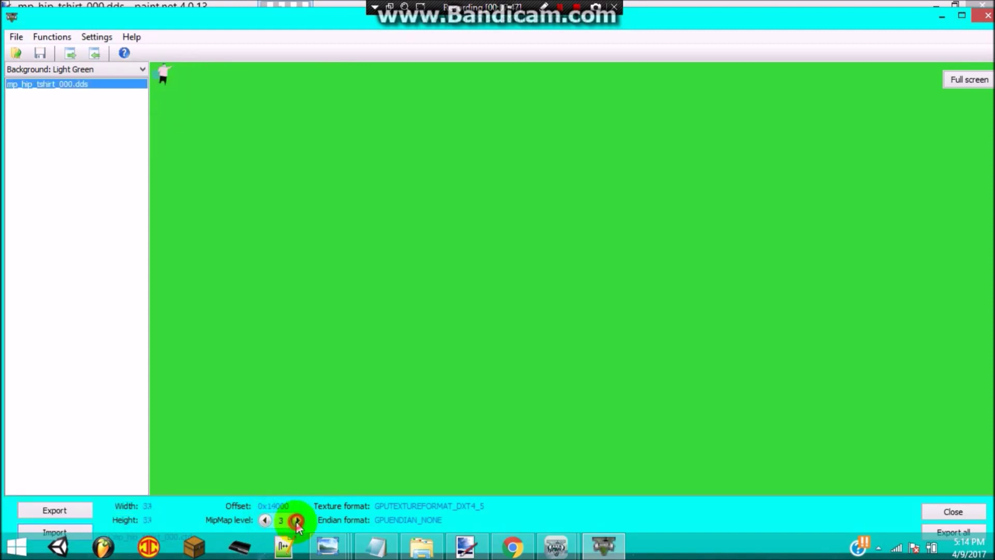
left_click(265, 520)
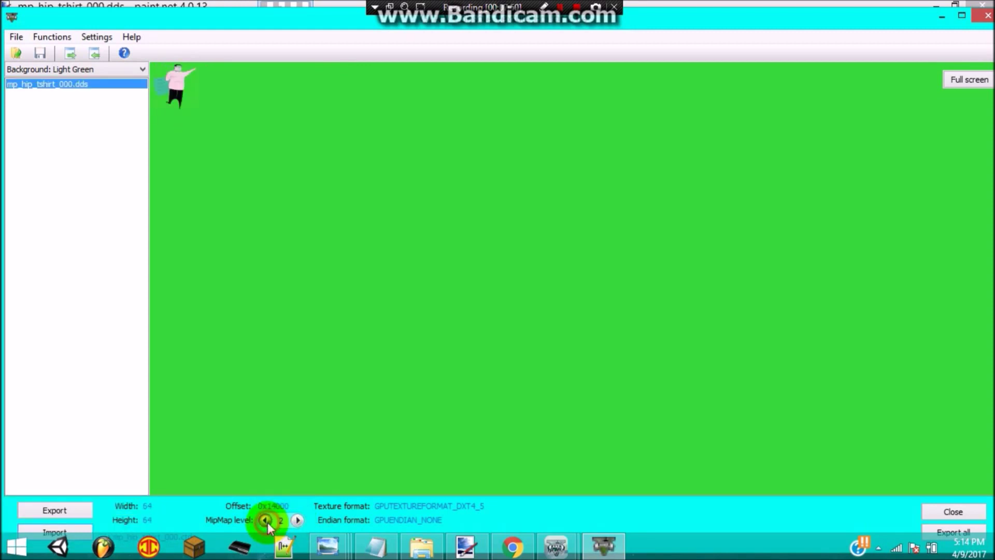
left_click(266, 521)
left_click(266, 521)
left_click(298, 520)
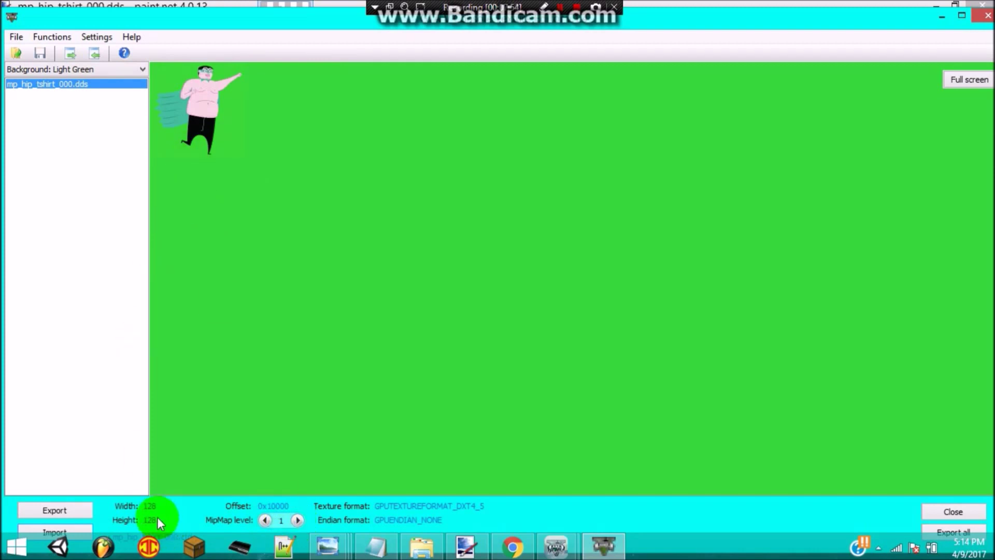
left_click(482, 550)
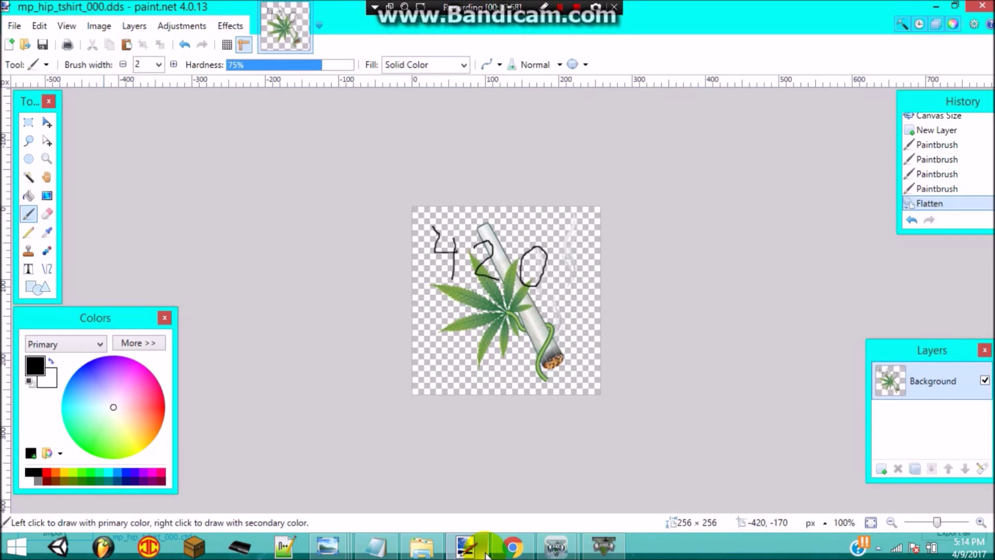
Resize the 420 image to 128×128, save it, and import it into mipmap level 1
key("ctrl+r")
type("128")
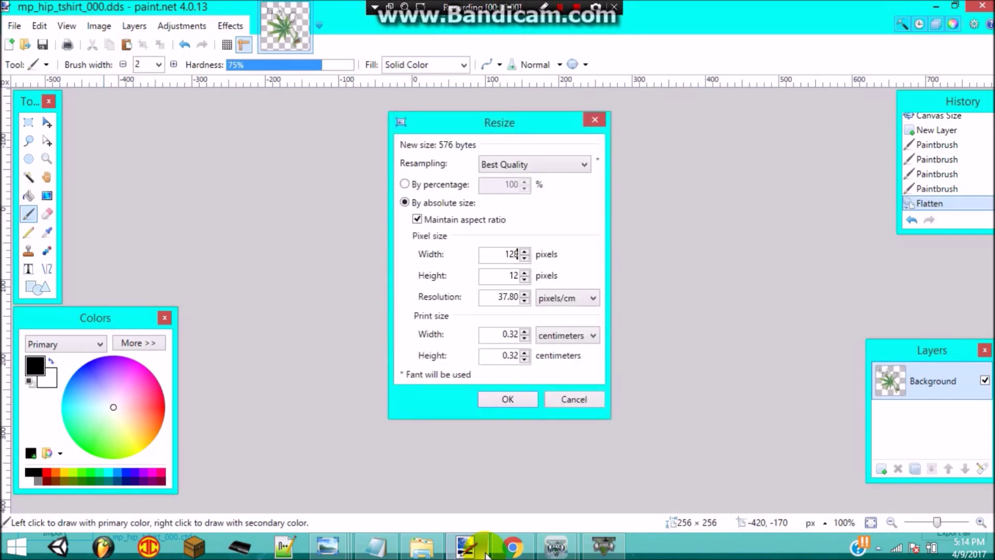
key("Return")
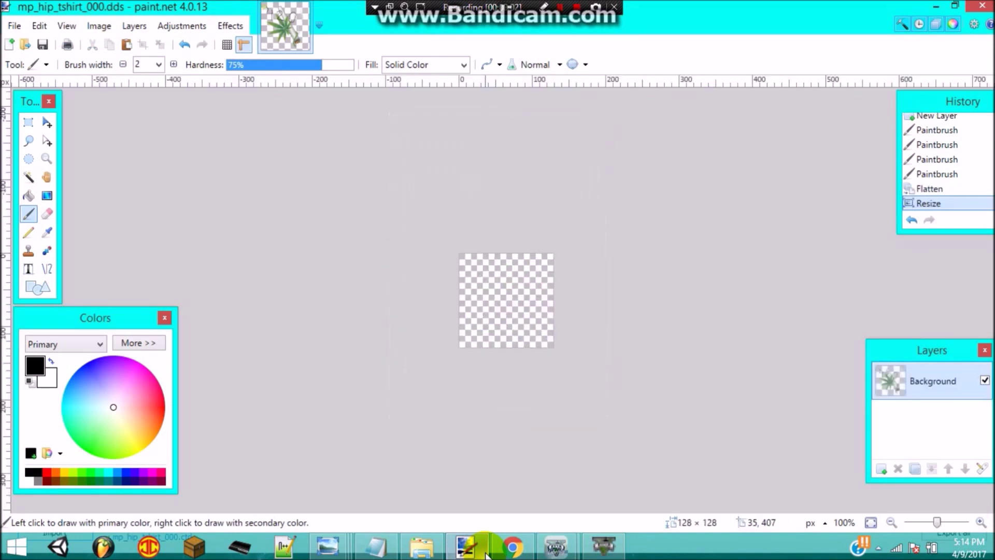
key("ctrl+s")
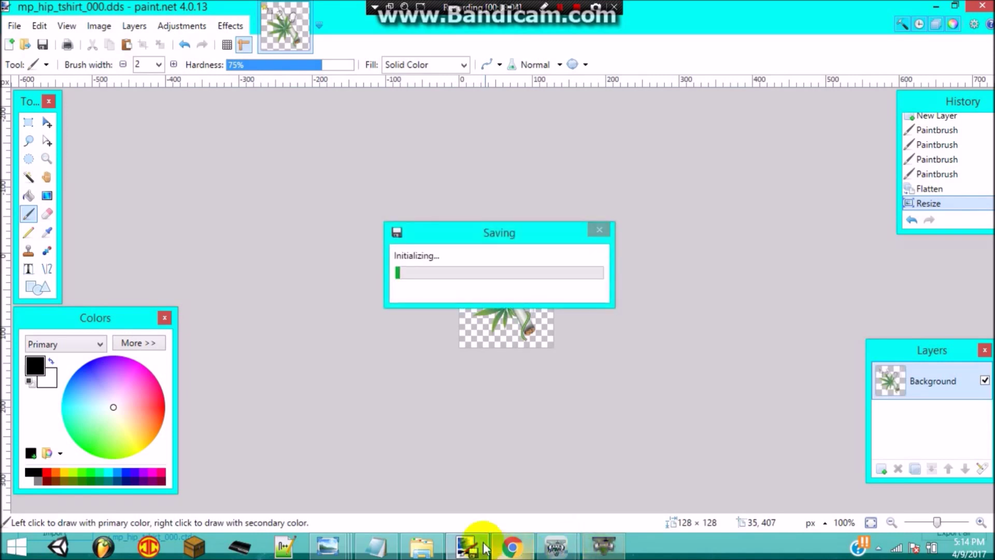
left_click(601, 548)
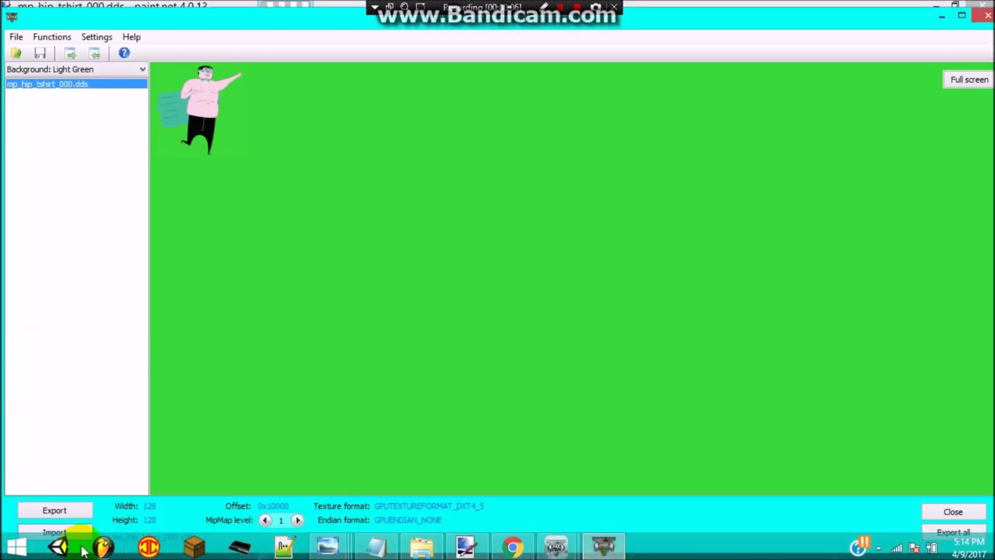
left_click(68, 532)
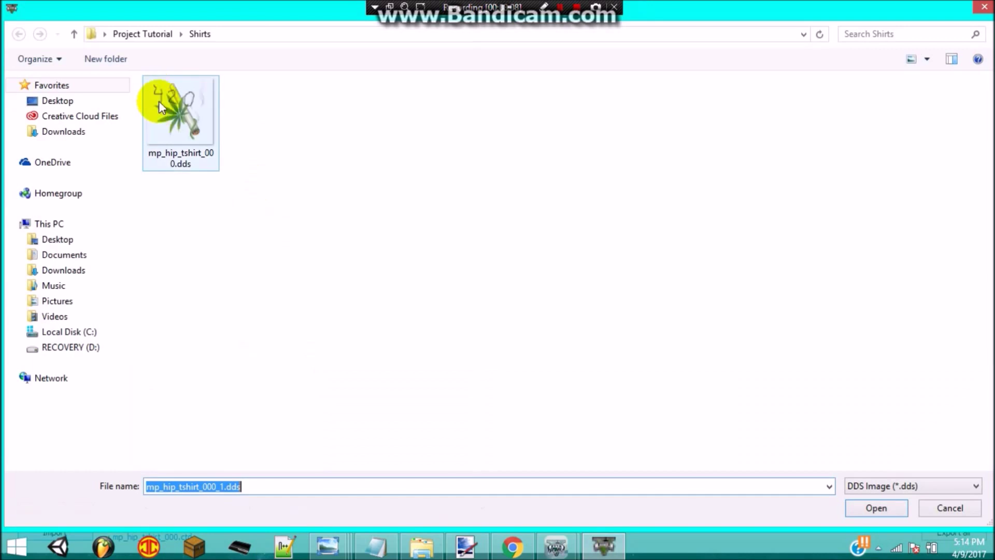
left_click(164, 113)
double_click(164, 113)
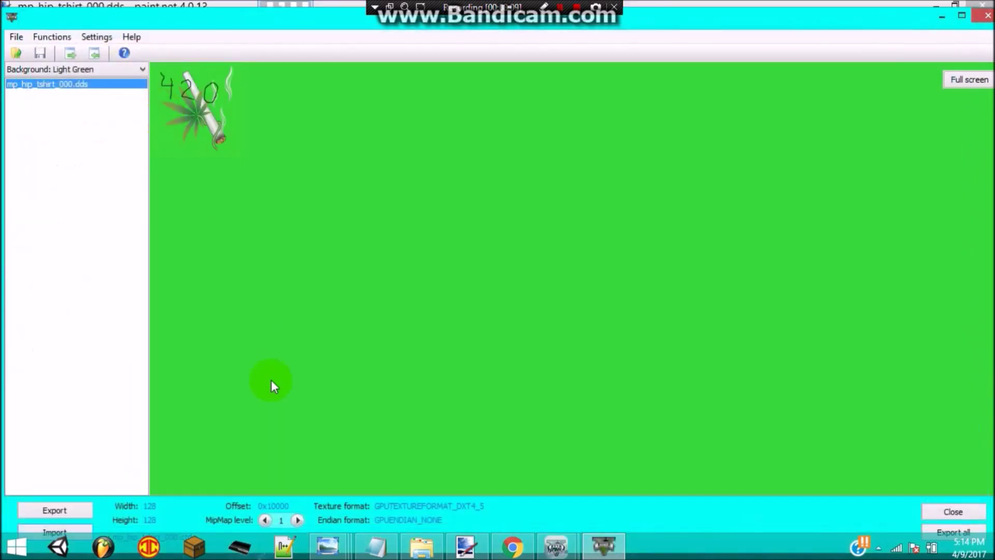
Resize the 420 image to 64×64, save it, and import it into mipmap level 2
left_click(298, 520)
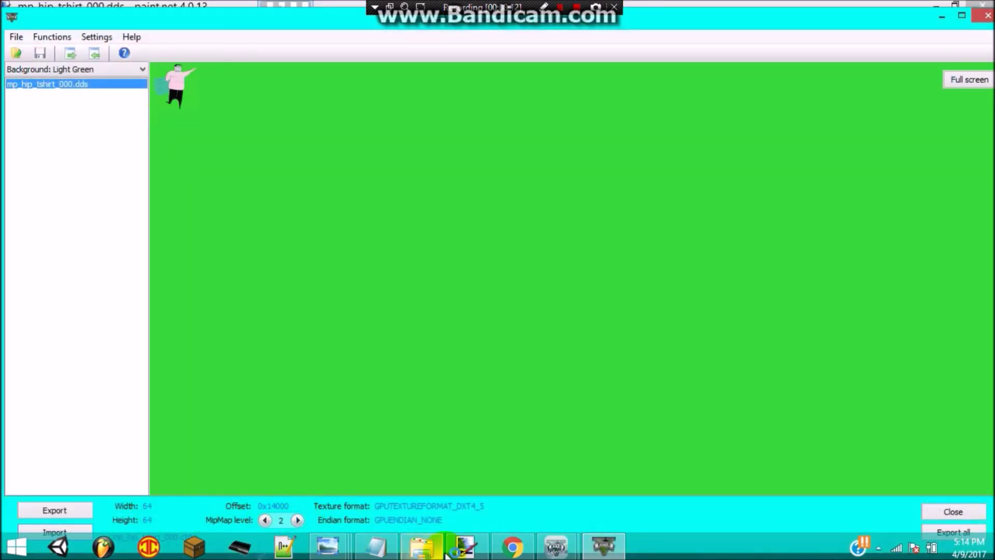
left_click(465, 549)
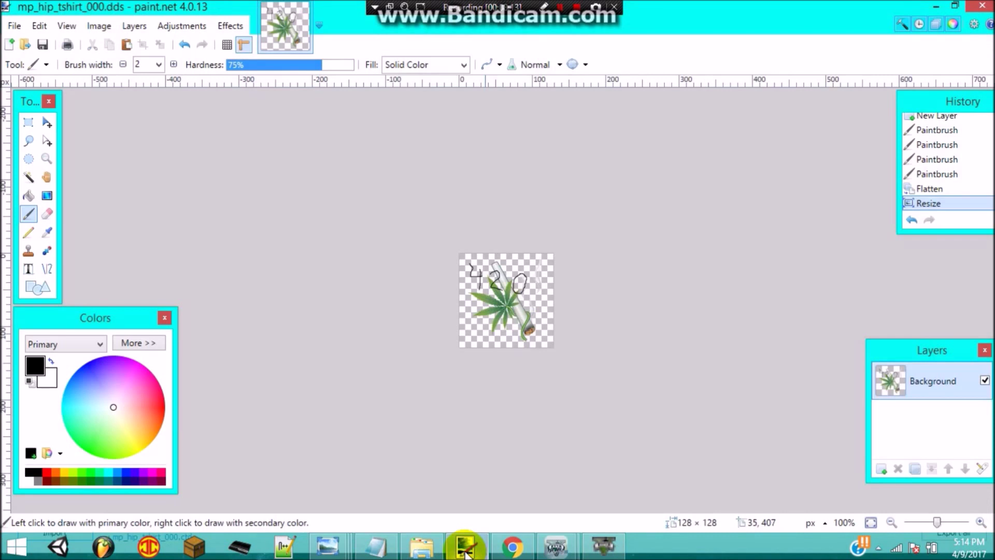
key("ctrl+r")
type("64")
key("Return")
key("ctrl+s")
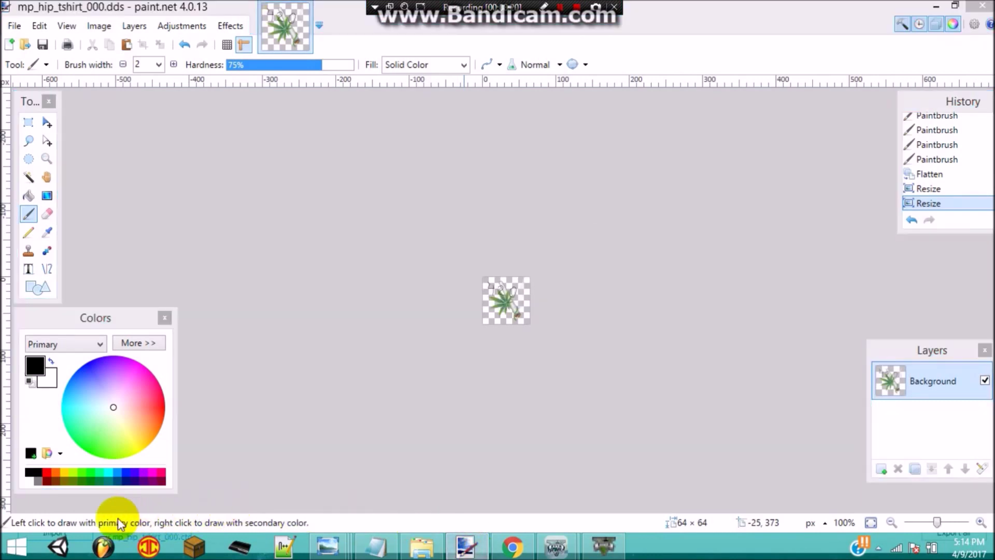
left_click(128, 534)
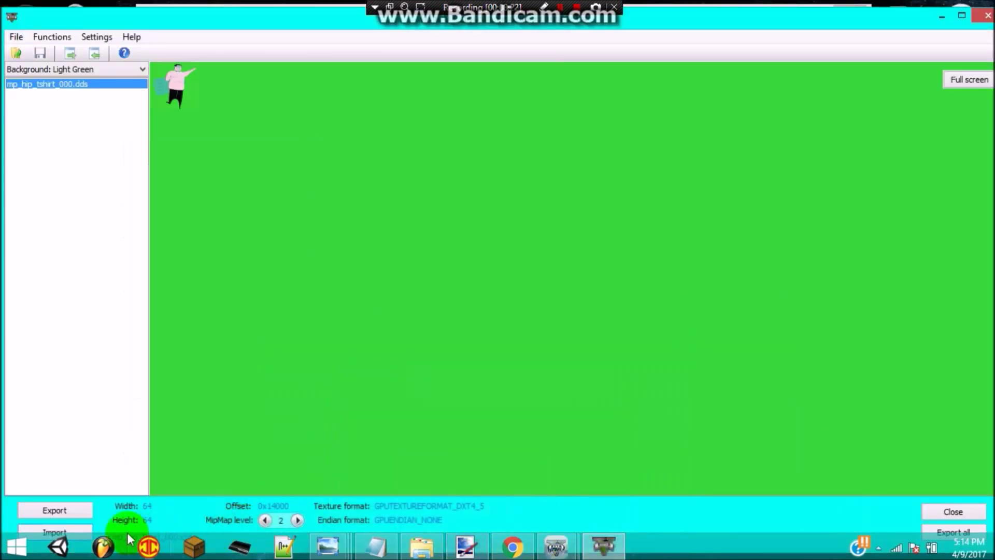
left_click(79, 527)
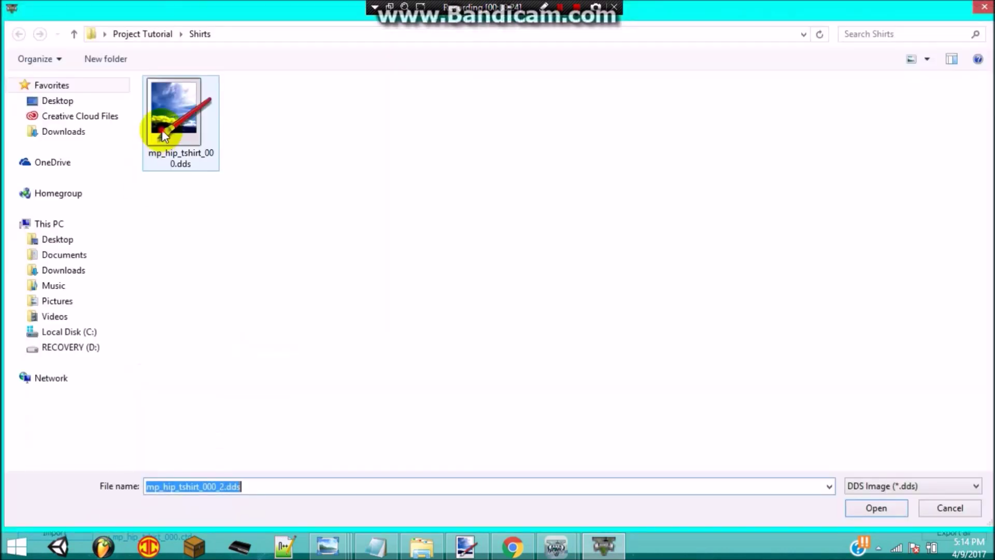
double_click(161, 129)
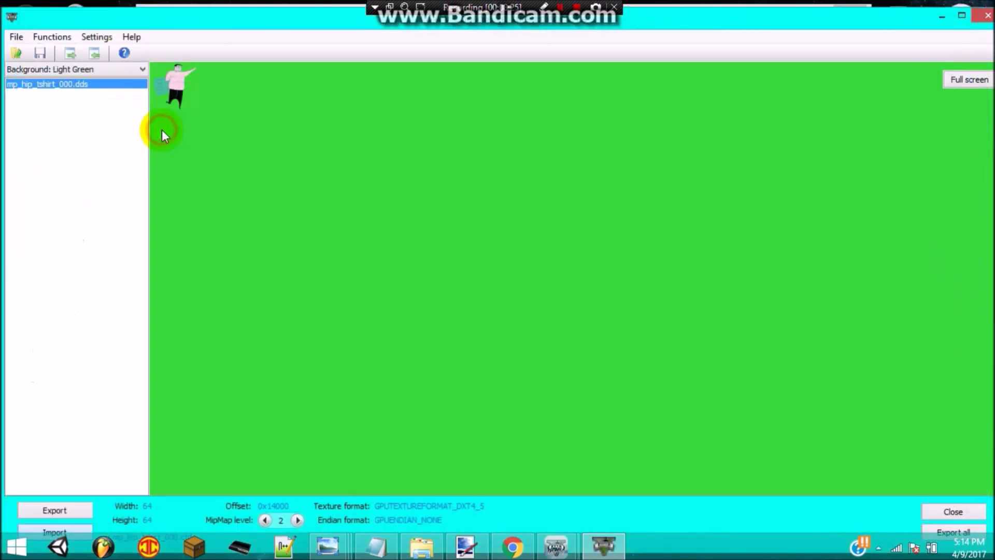
left_click(299, 520)
left_click(298, 520)
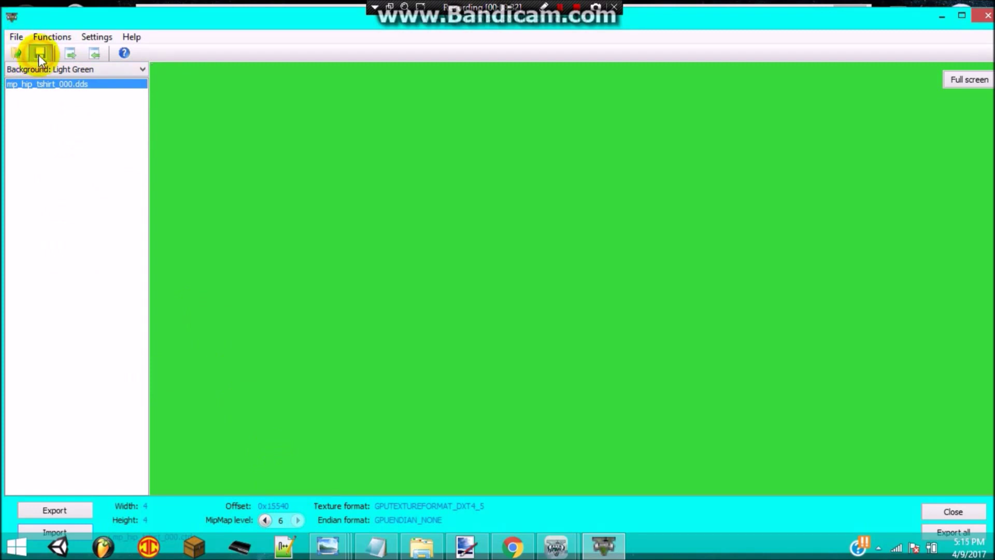
Reload mp_hip_tshirt_000 and preview the hexagon mp_hip_tshirt_002 and monkey mp_hip_tshirt_010 textures
left_click(17, 51)
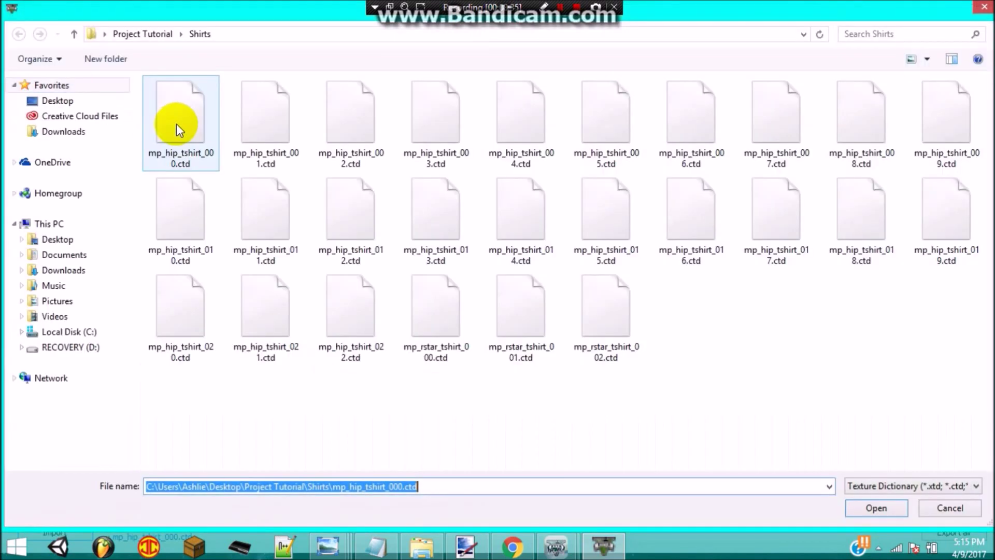
double_click(177, 123)
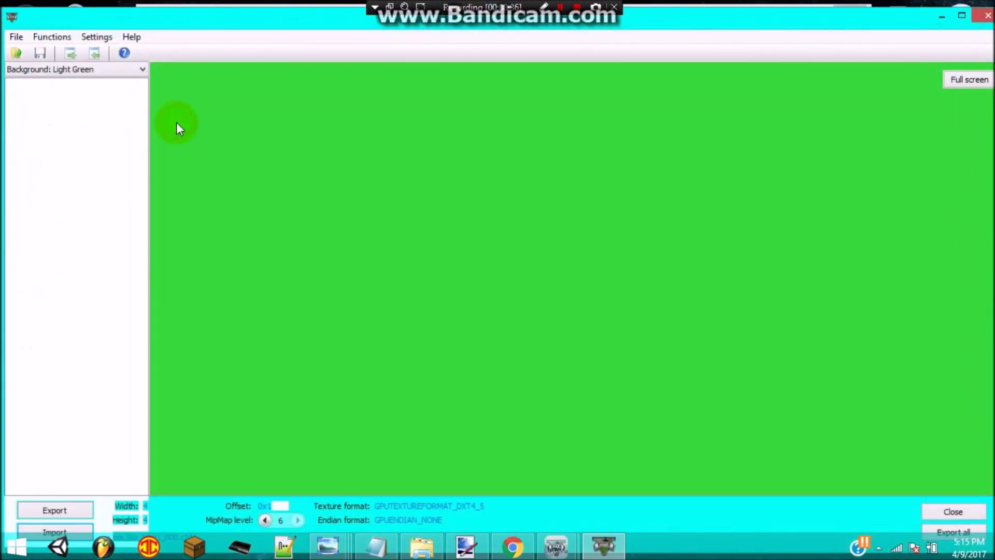
left_click(12, 52)
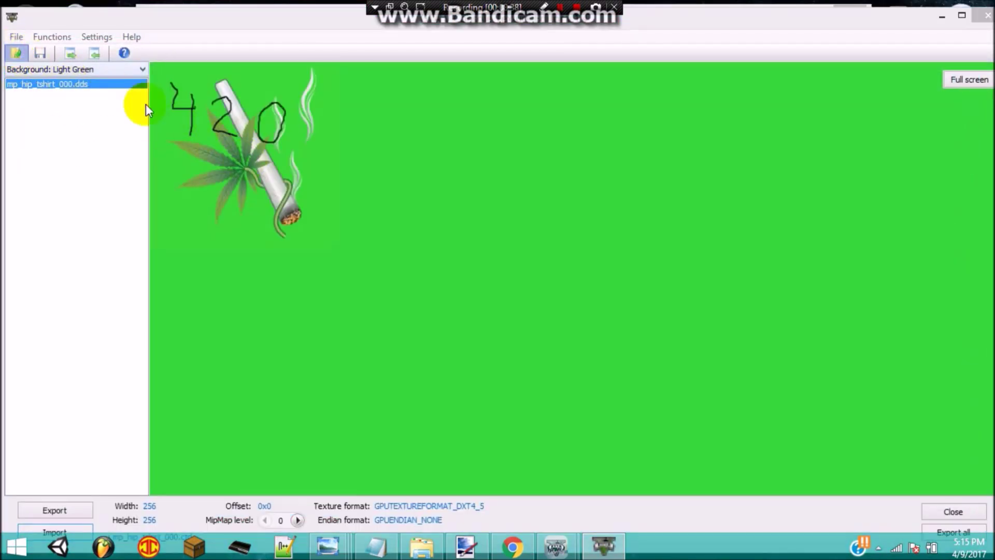
double_click(260, 135)
left_click(12, 52)
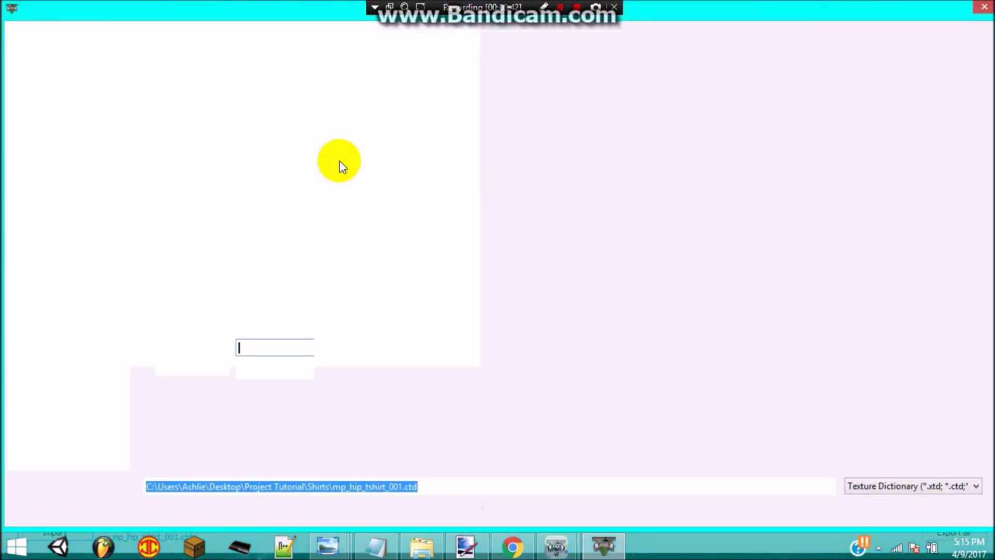
double_click(342, 156)
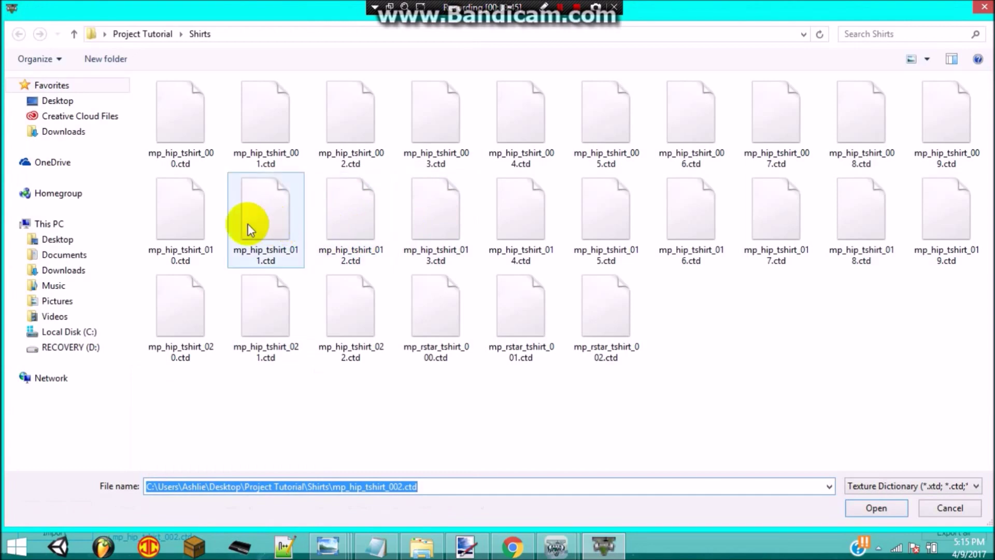
double_click(202, 228)
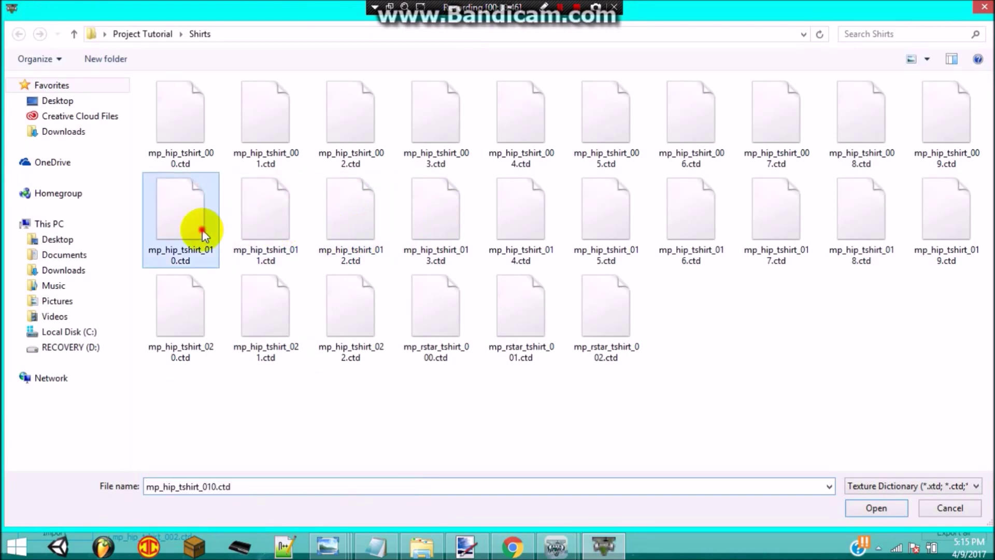
Preview mp_rstar_tshirt_000, mp_rstar_tshirt_002 and the bear texture in mp_hip_tshirt_004
left_click(14, 54)
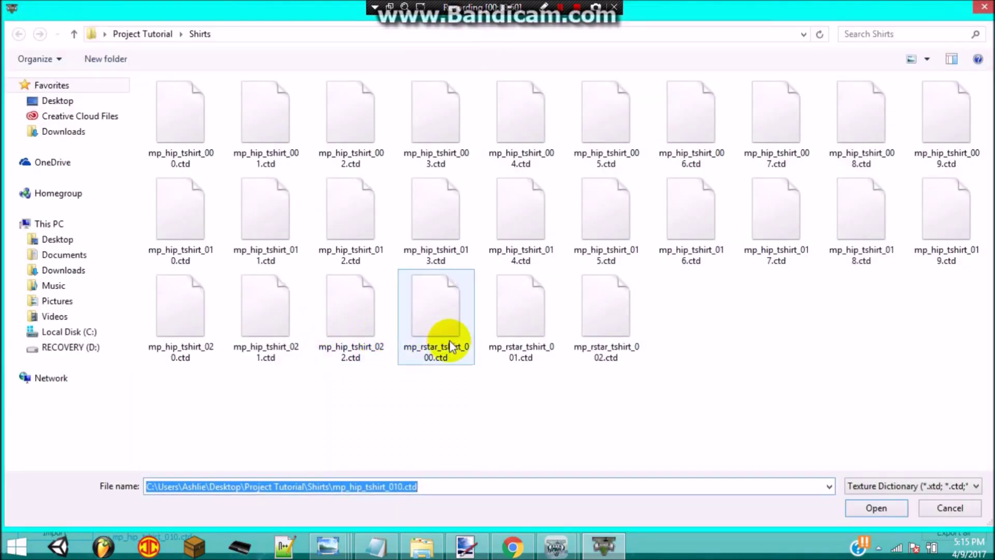
double_click(450, 340)
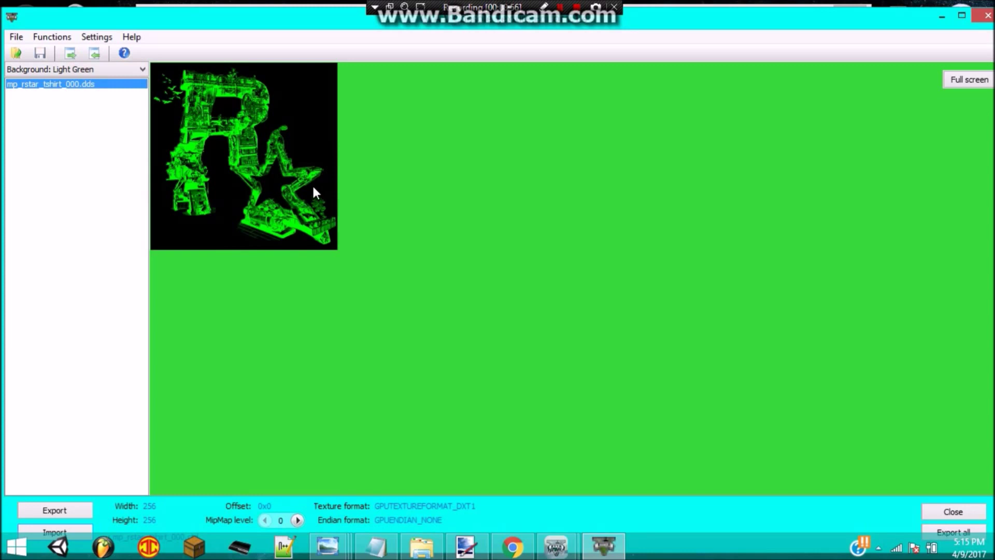
left_click(20, 52)
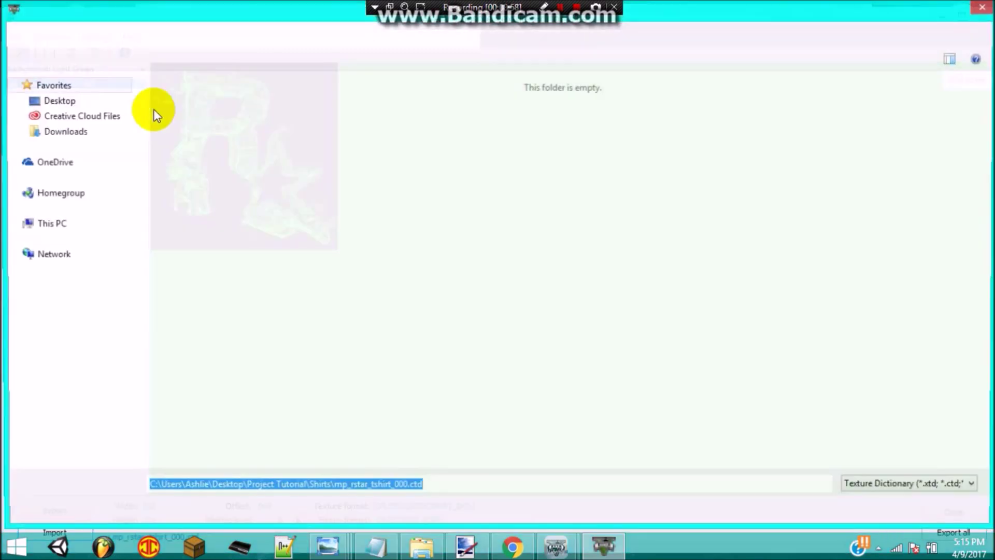
double_click(575, 311)
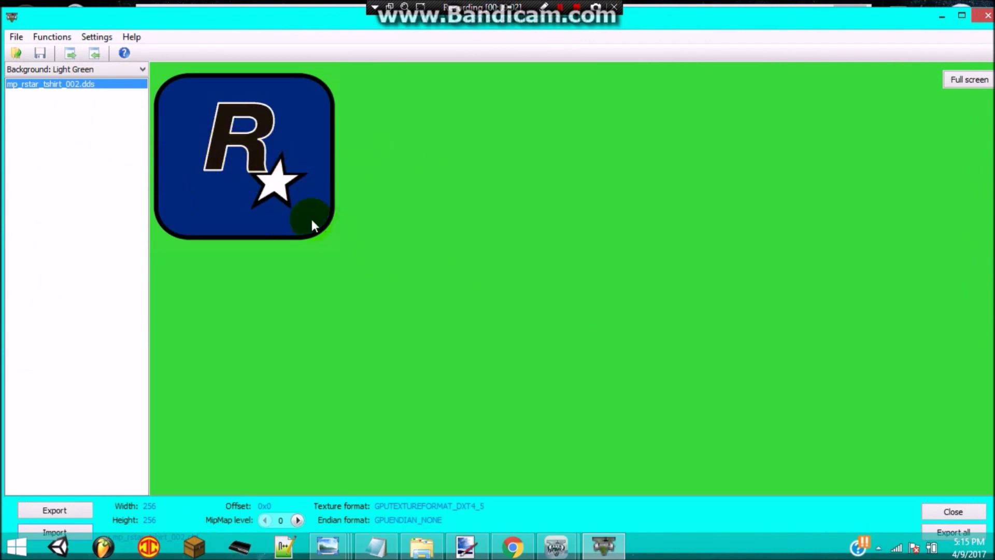
left_click(22, 52)
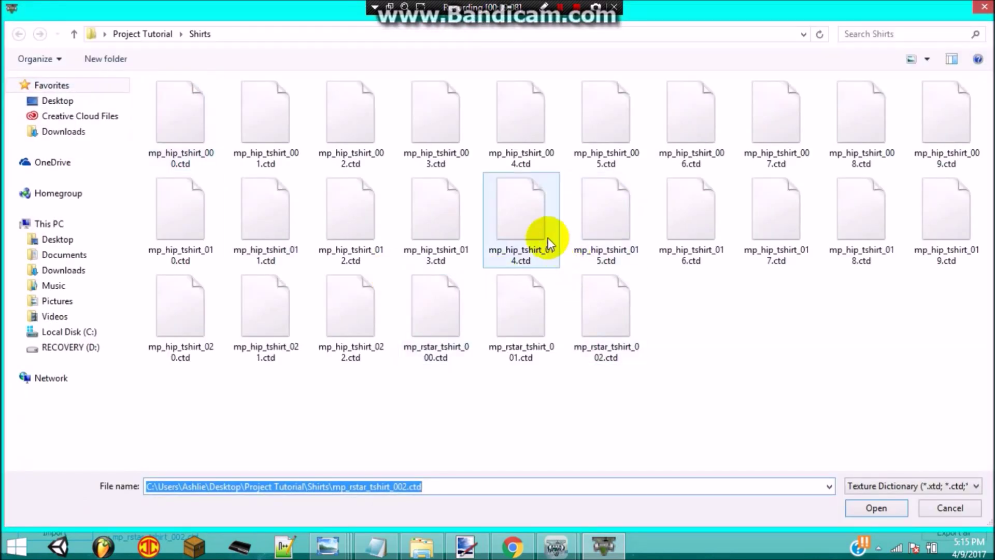
left_click(512, 150)
double_click(511, 150)
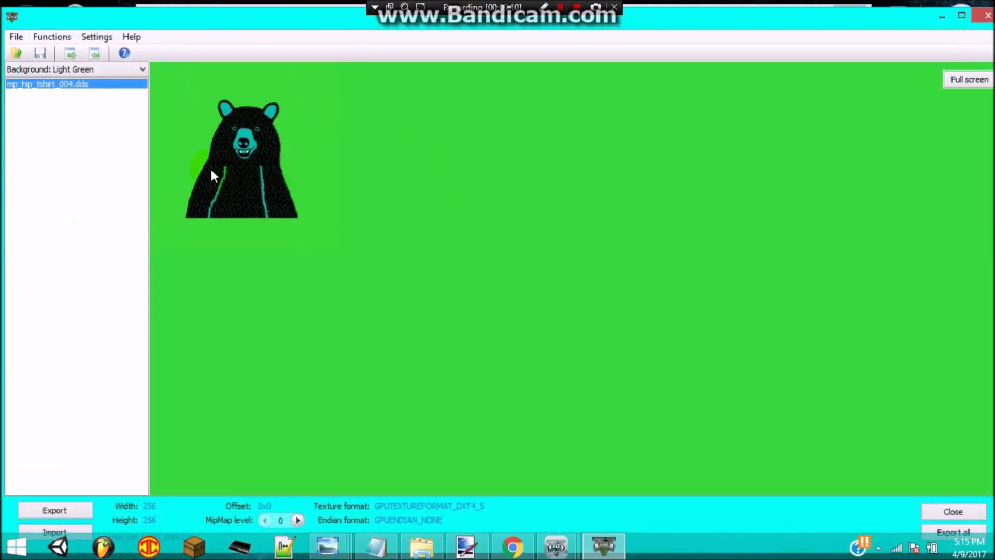
Reopen mp_hip_tshirt_000 to confirm the 420 design, then minimize the editor
left_click(11, 52)
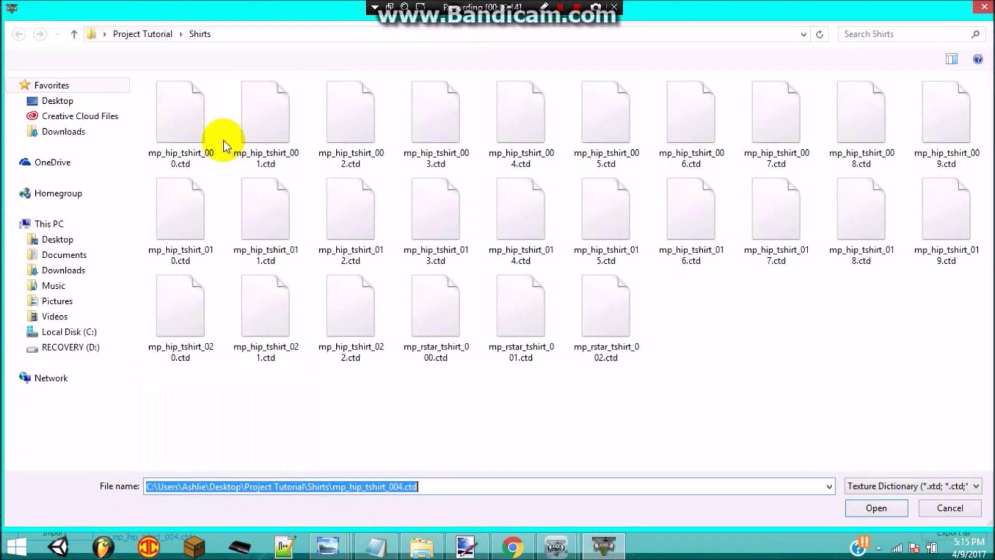
left_click(213, 127)
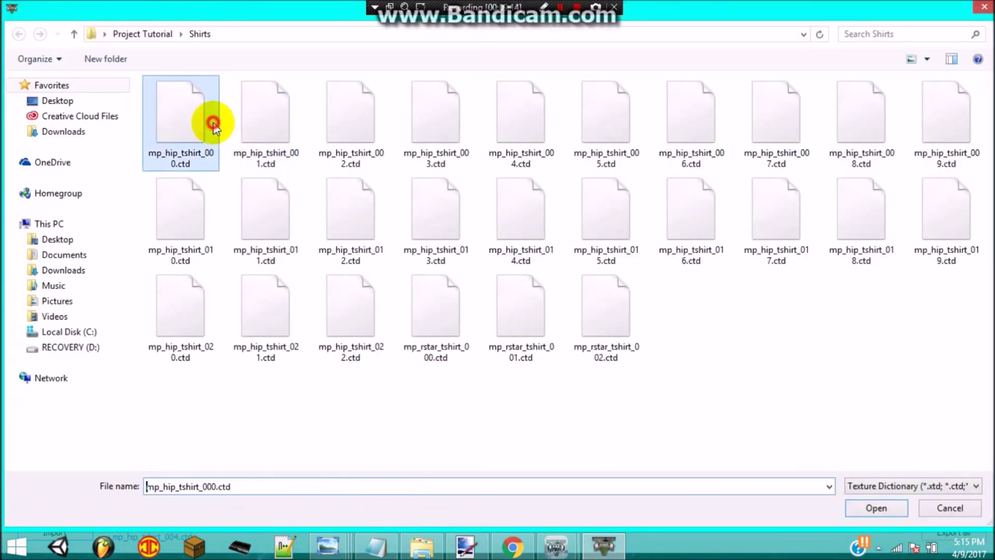
double_click(213, 124)
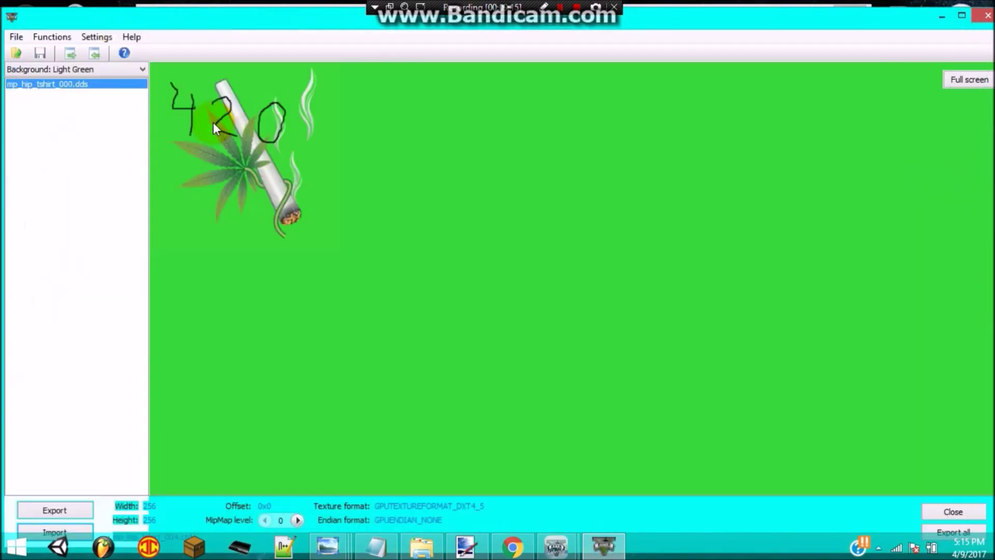
left_click(947, 19)
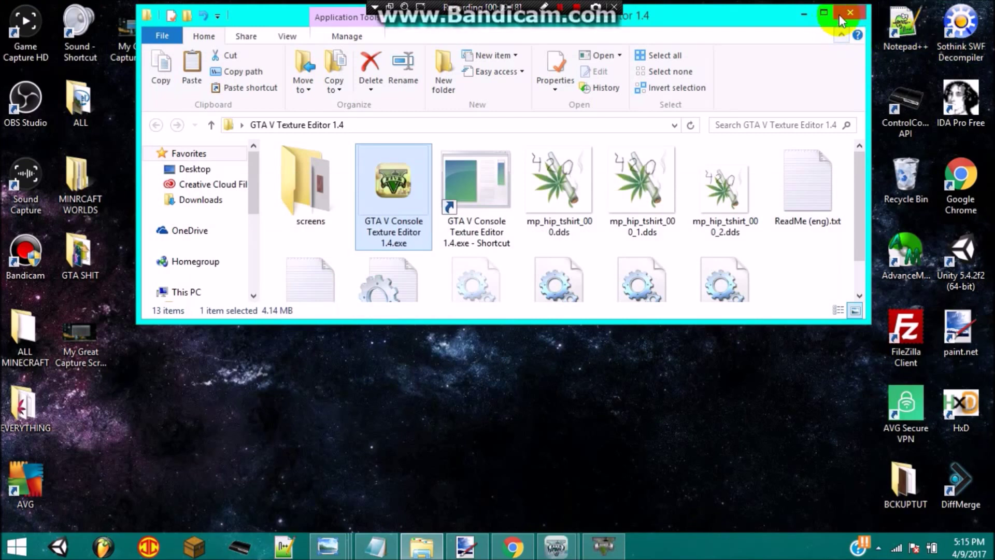
Close Explorer and open mphipster_ped_mp_overlay_txds.rpf from update.rpf in its own window
left_click(840, 15)
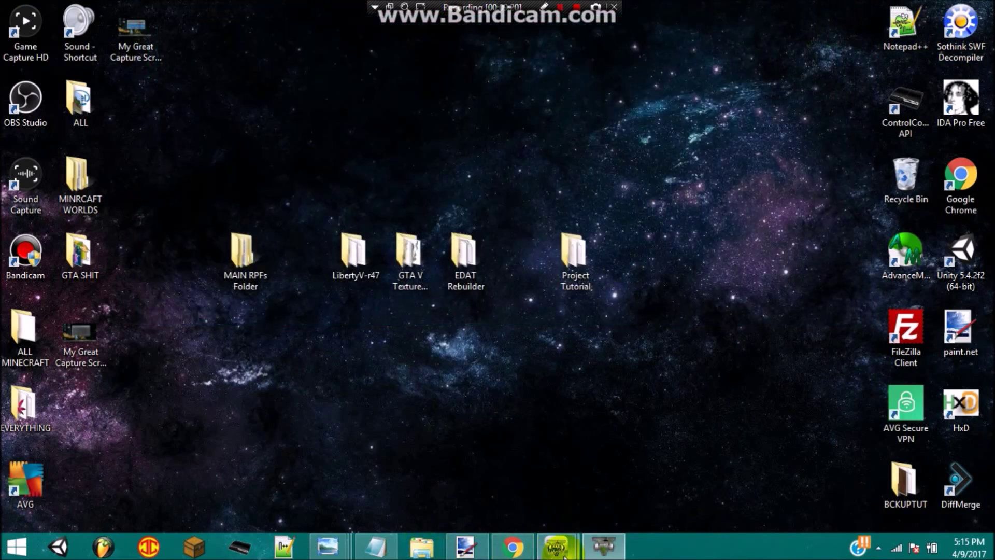
mouse_move(564, 554)
left_click(518, 478)
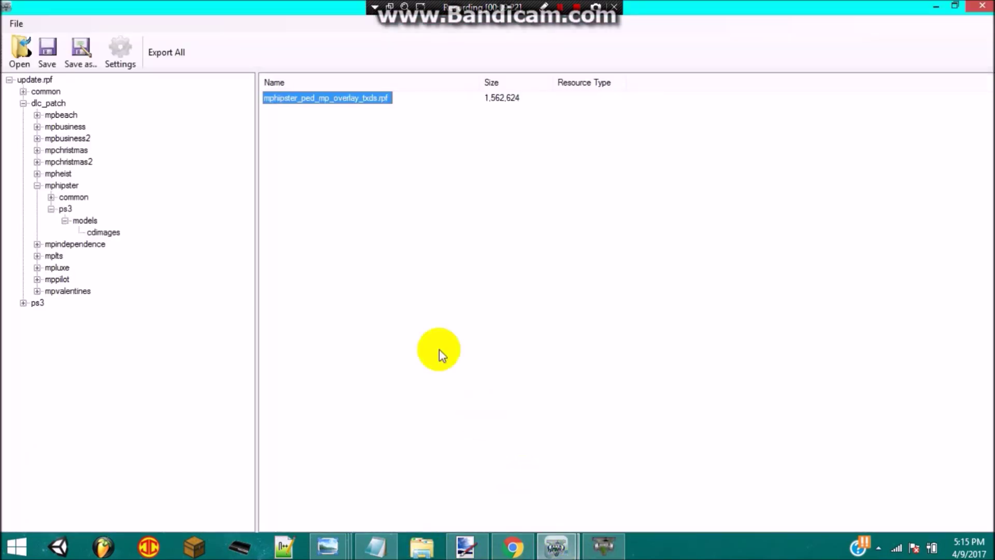
double_click(358, 100)
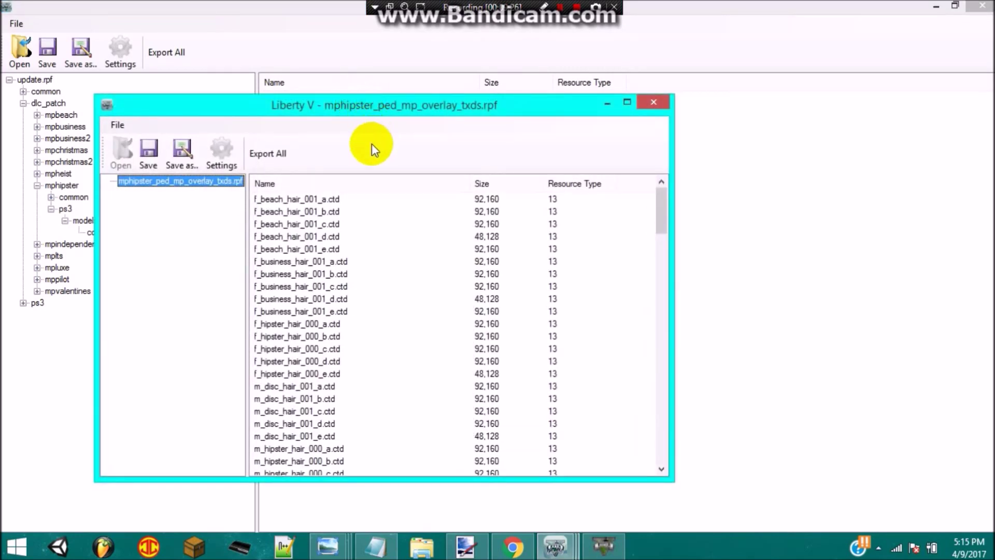
Start importing files into the overlay archive with Import files..
left_click_drag(314, 111, 376, 100)
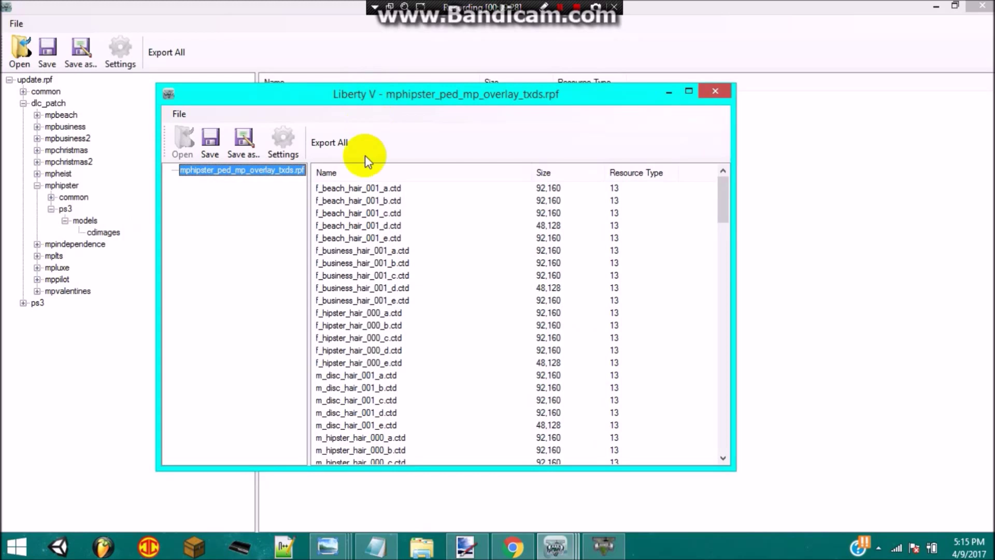
scroll(422, 249, "down", 2)
scroll(425, 253, "down", 20)
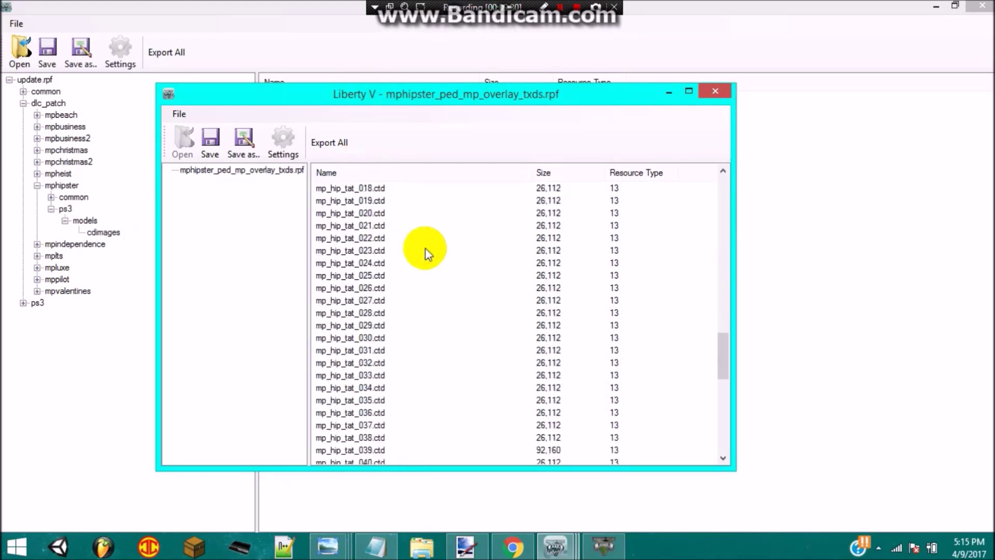
scroll(429, 259, "up", 1)
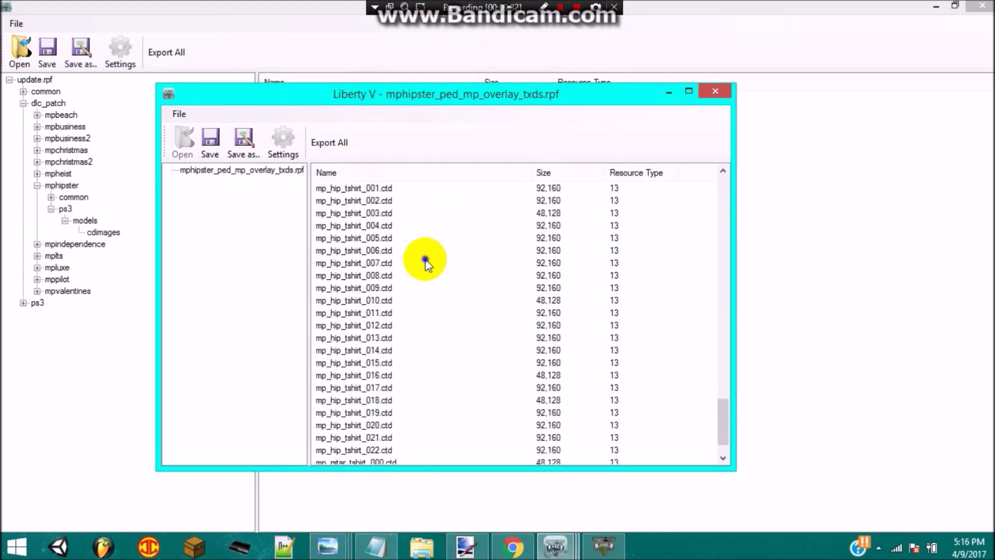
right_click(426, 261)
left_click(442, 272)
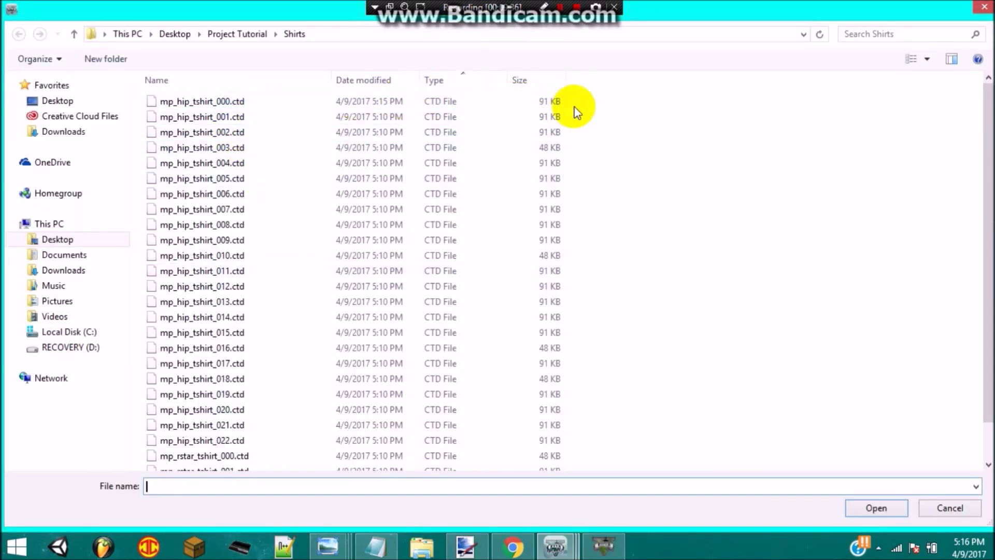
Select every edited shirt .ctd in the Shirts folder and import them with Operation set to Replace
left_click_drag(575, 100, 254, 444)
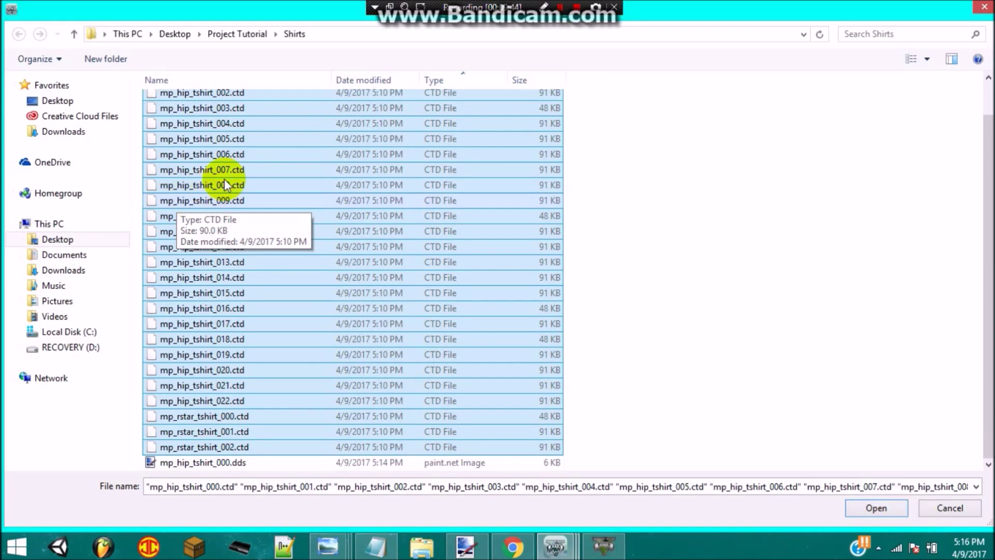
scroll(270, 307, "up", 2)
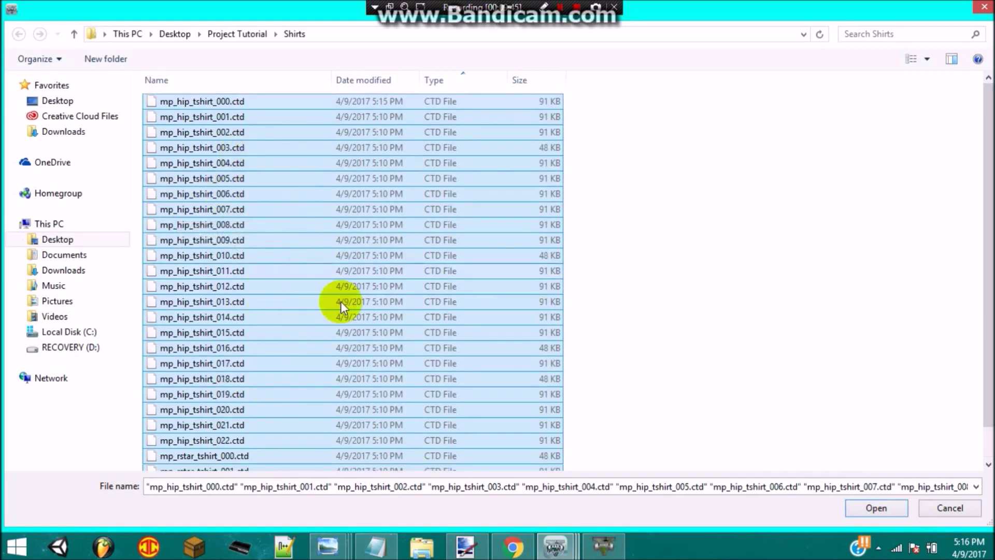
left_click(869, 516)
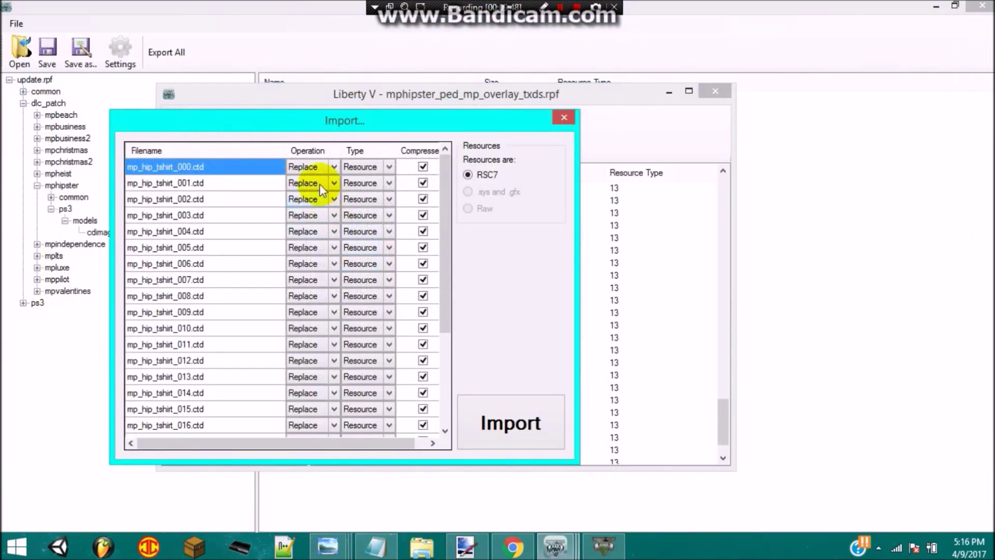
left_click_drag(448, 264, 460, 384)
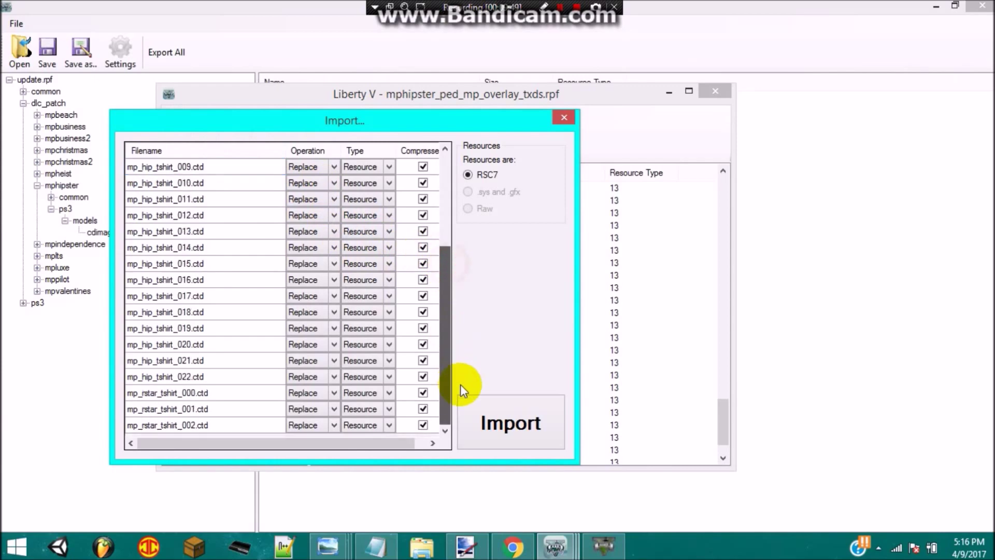
left_click(498, 412)
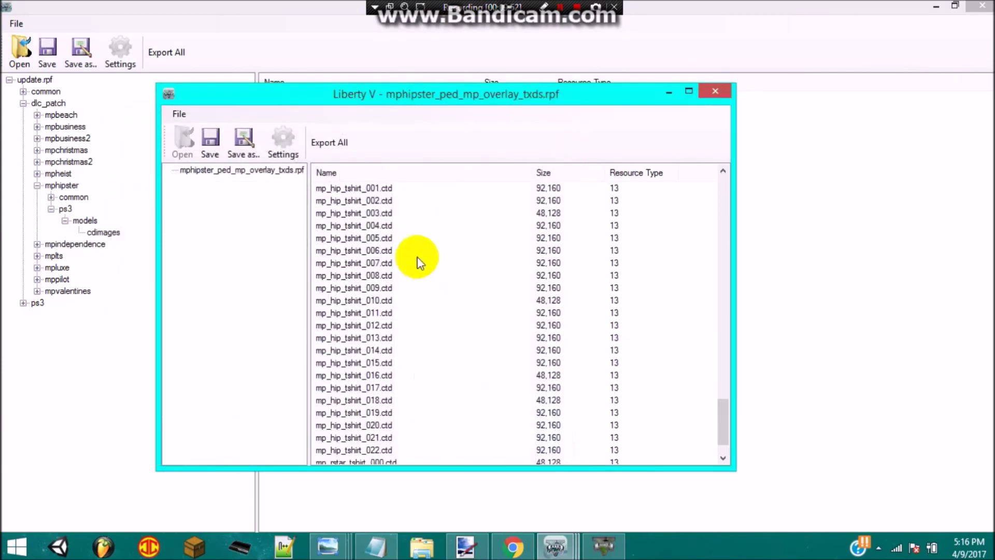
Save all changes to the overlay archive and close its window
left_click(204, 138)
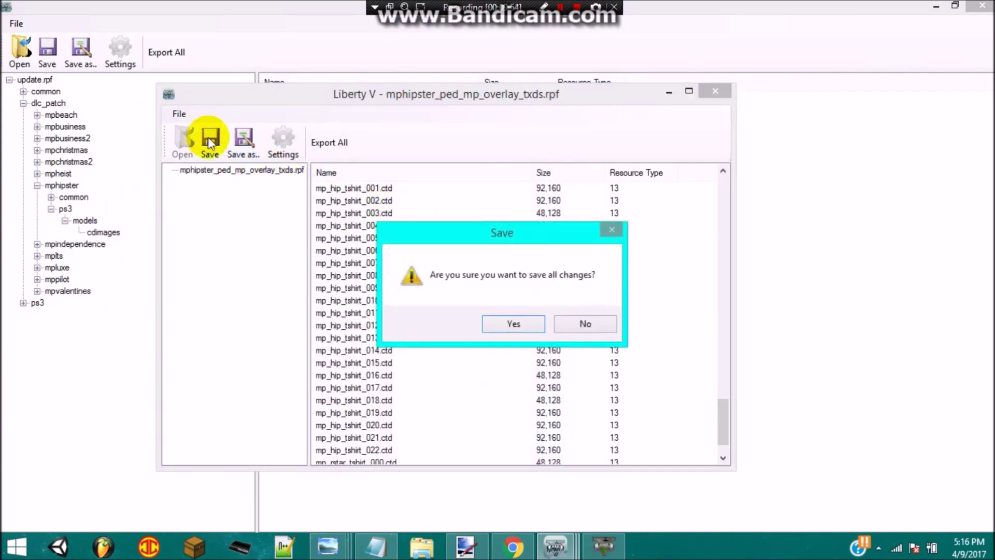
left_click(487, 320)
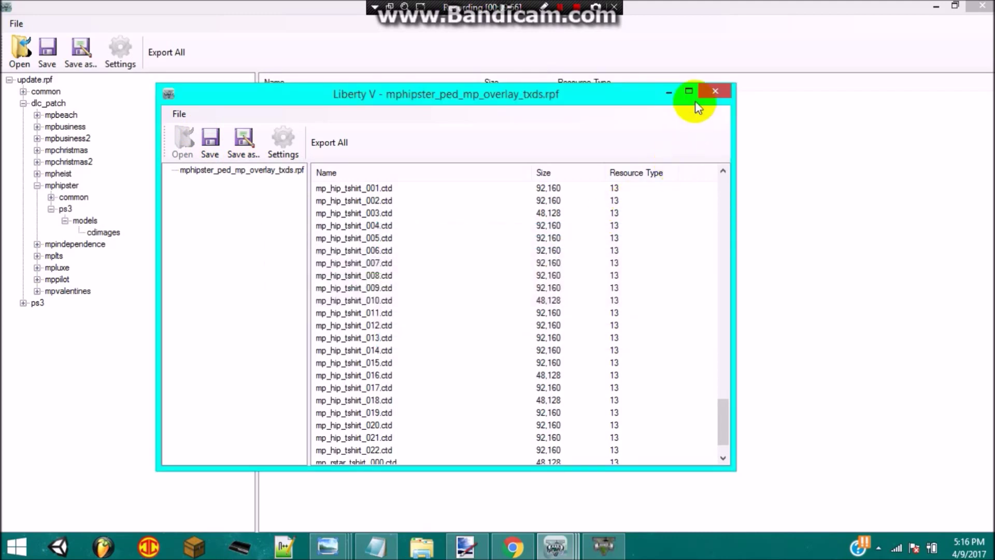
left_click(706, 92)
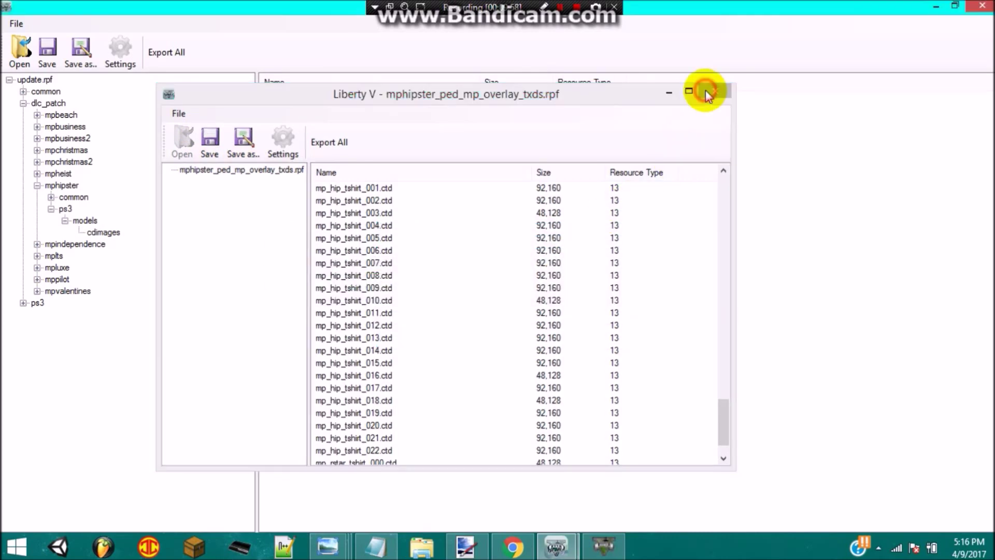
Collapse the mphipster and dlc_patch folders in update.rpf's tree
left_click(669, 147)
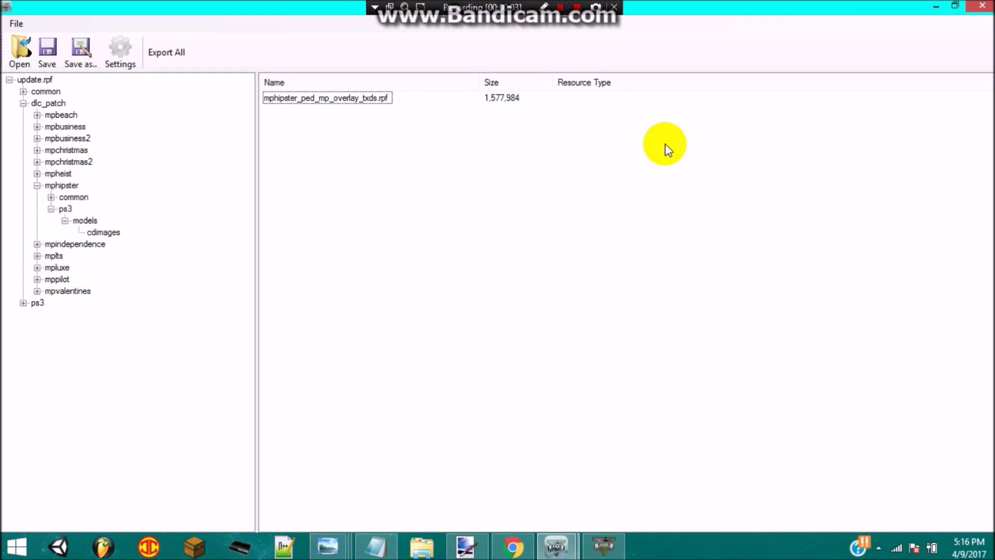
left_click(331, 104)
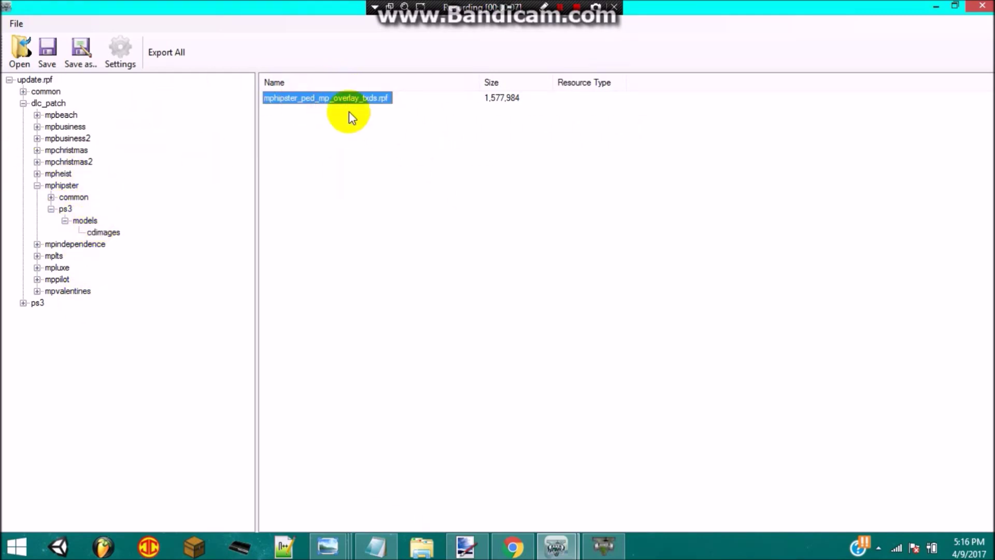
double_click(55, 185)
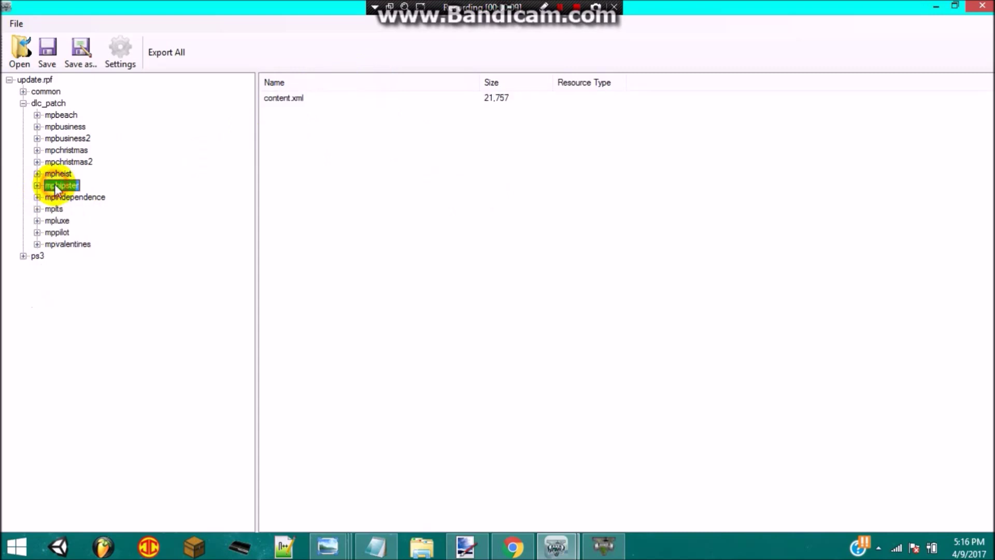
double_click(46, 104)
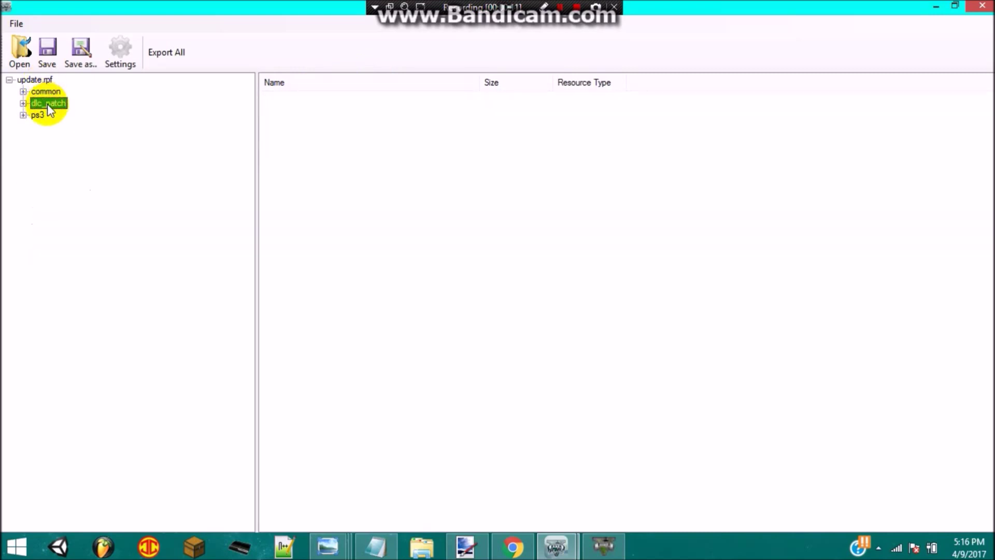
Scroll the Notepad tutorial notes to the Loading Screens section
left_click(377, 548)
scroll(344, 351, "down", 1)
scroll(343, 352, "up", 1)
scroll(256, 329, "down", 3)
scroll(262, 288, "up", 5)
scroll(290, 288, "up", 3)
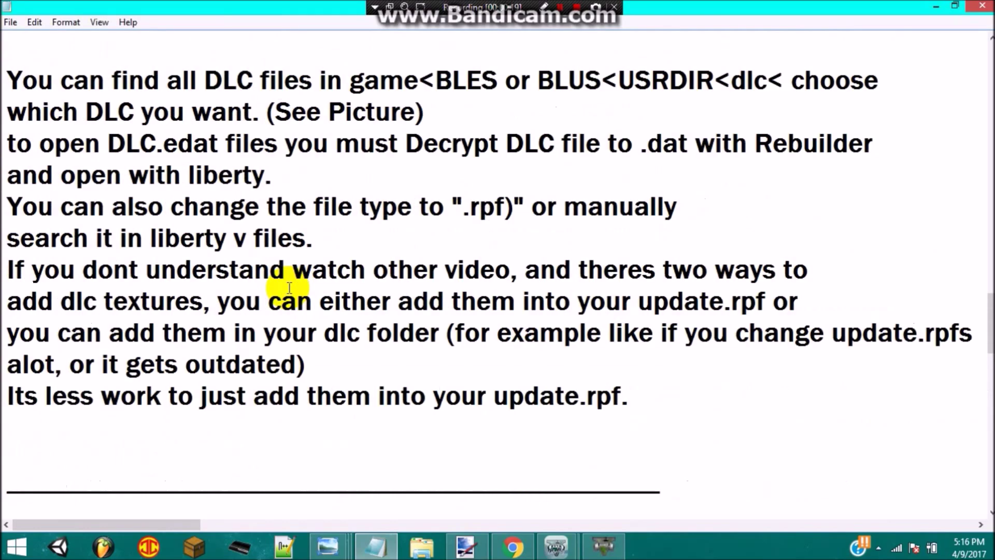
scroll(289, 288, "up", 12)
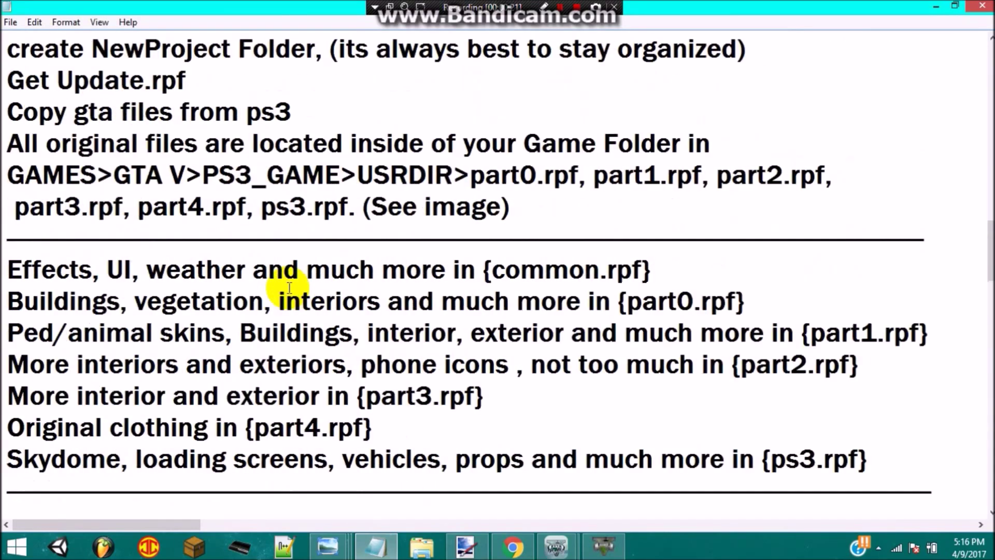
scroll(289, 287, "up", 1)
scroll(289, 288, "up", 2)
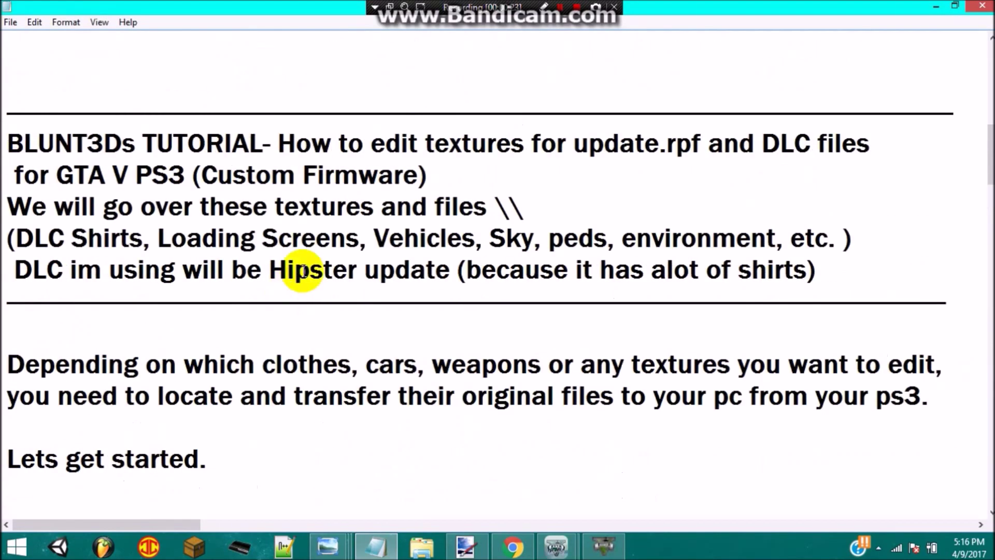
scroll(218, 244, "down", 10)
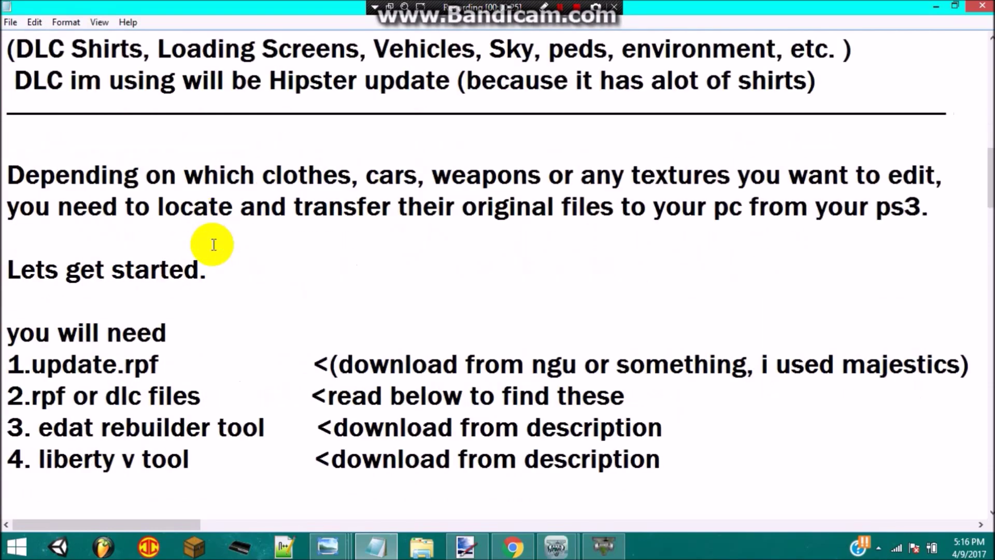
scroll(214, 244, "down", 6)
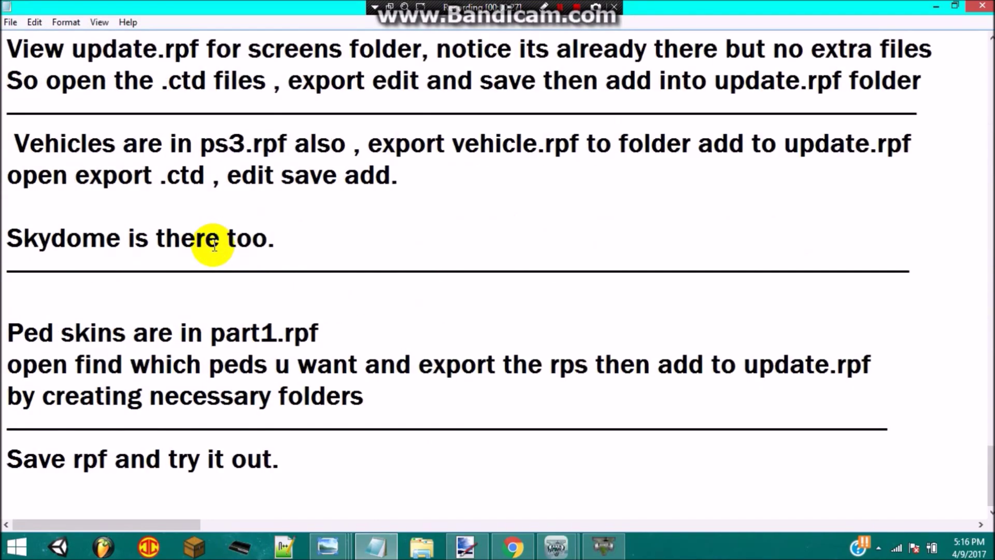
scroll(217, 244, "up", 4)
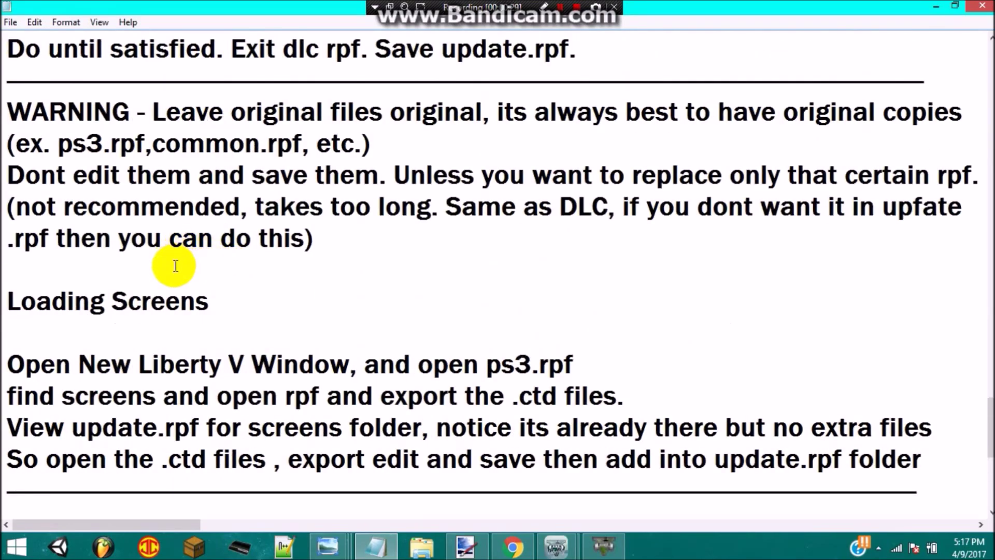
scroll(156, 268, "down", 1)
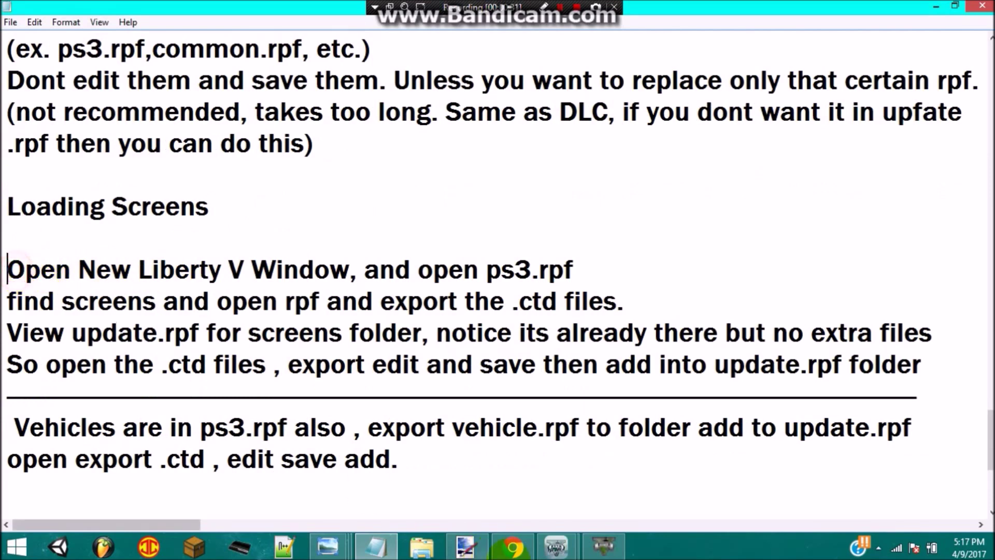
Open the original ps3.rpf from Desktop\MAIN RPFs Folder\ORIGINAL RPF FILES\RPFs
mouse_move(555, 544)
left_click(624, 449)
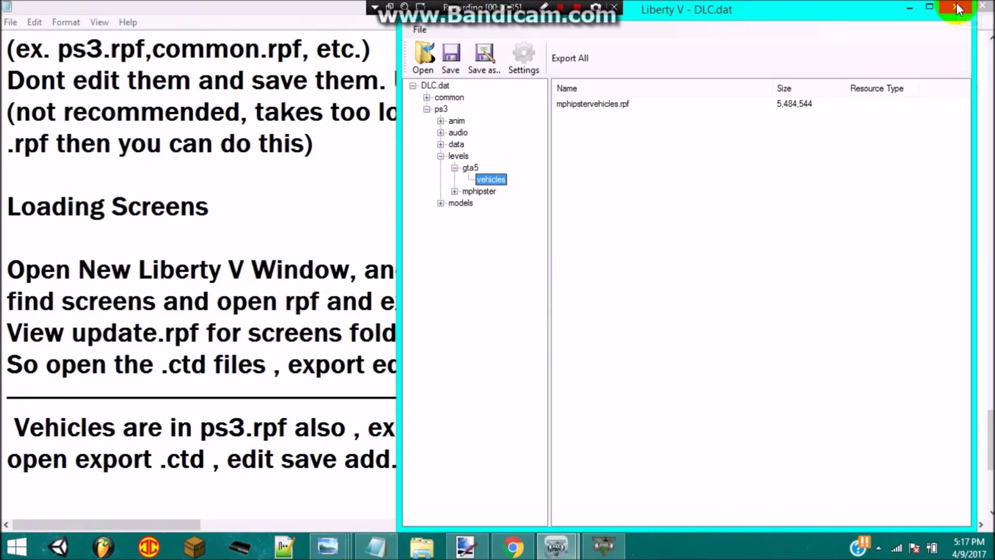
left_click(429, 56)
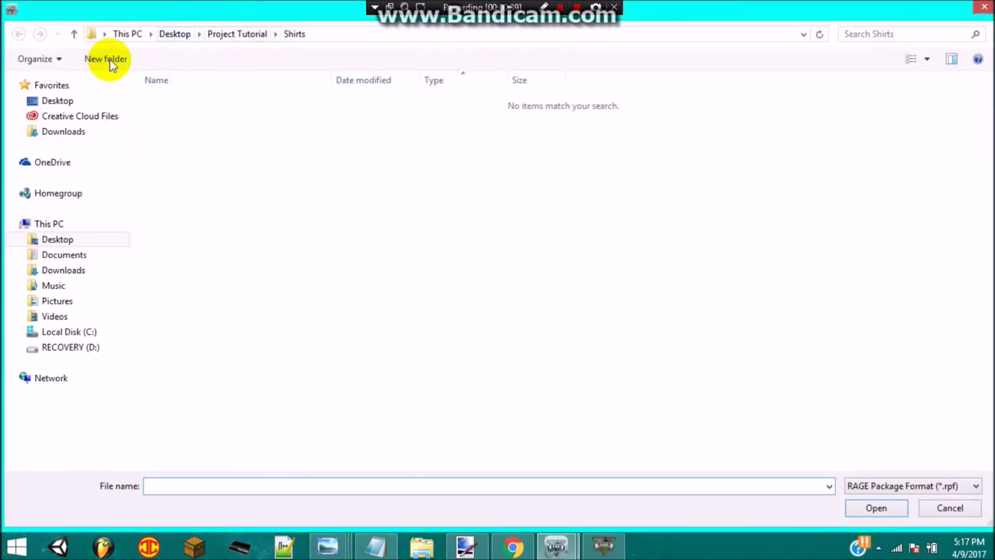
left_click(171, 34)
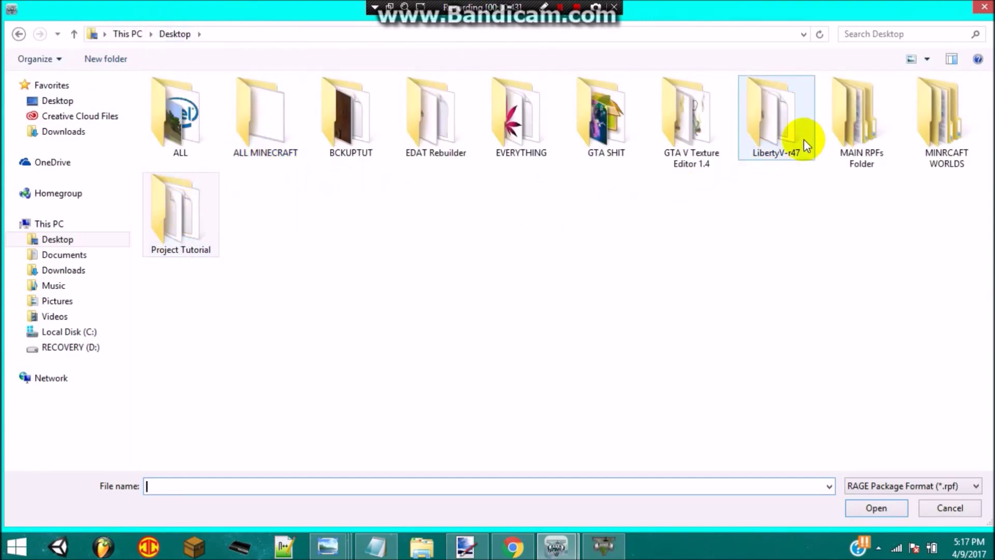
left_click(863, 166)
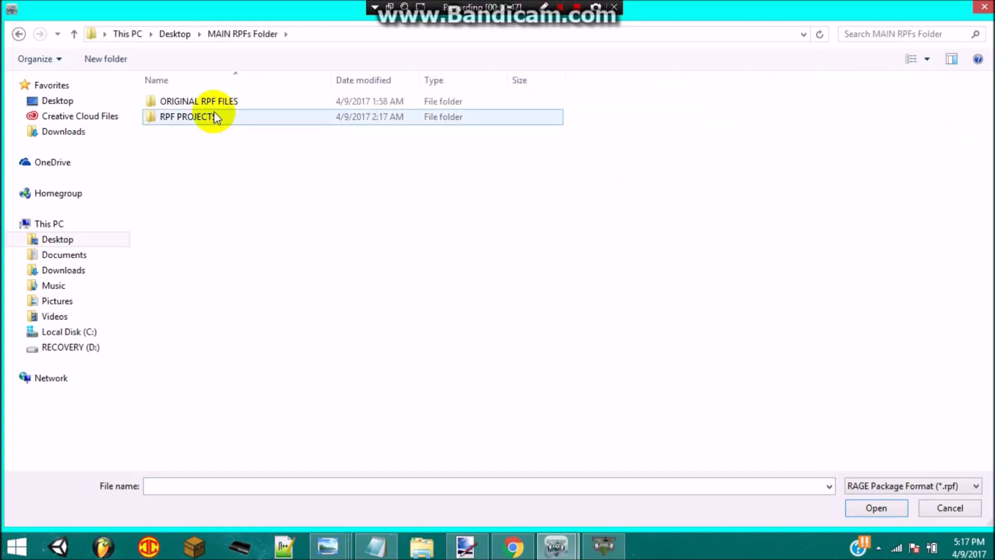
left_click(215, 105)
double_click(215, 105)
double_click(195, 332)
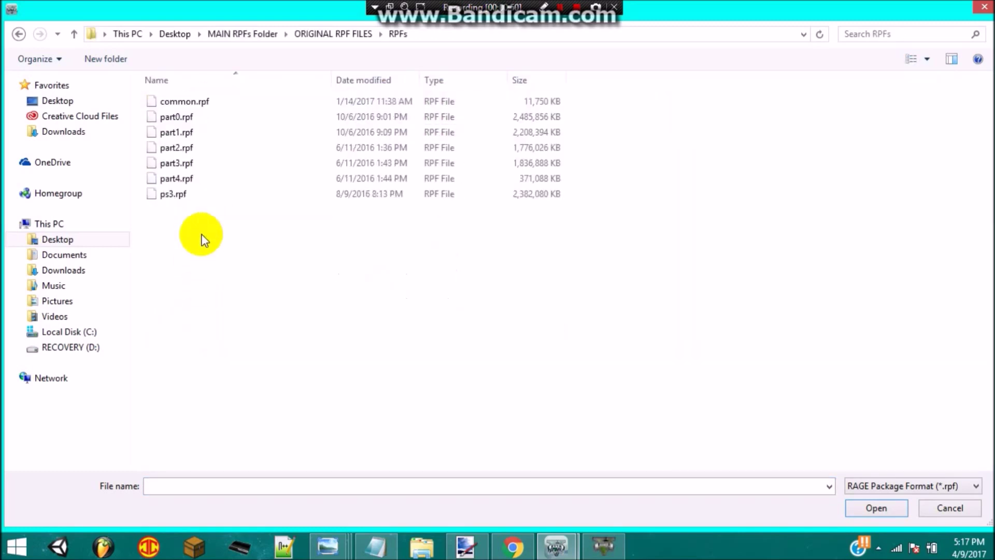
double_click(189, 193)
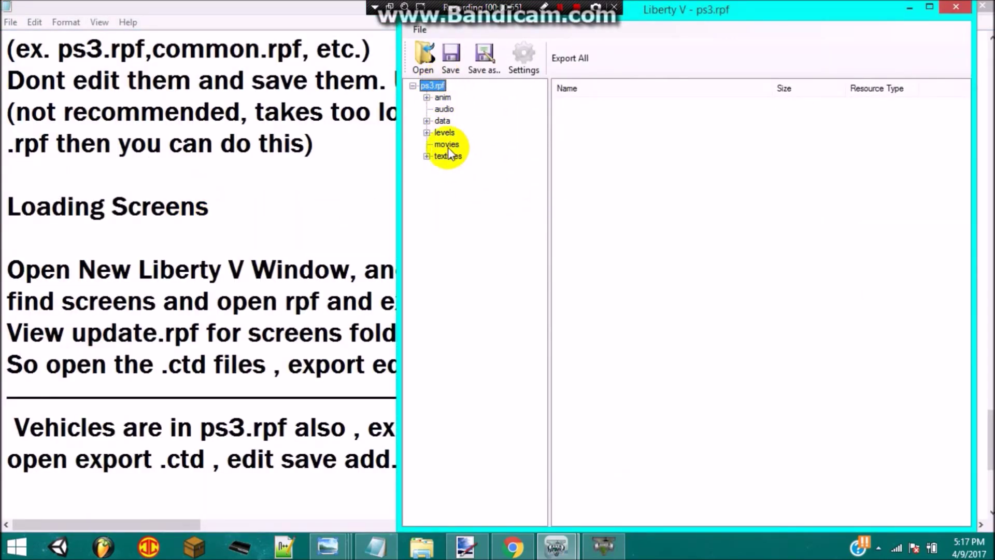
Open scaleform_frontend.rpf from ps3.rpf's data/cdimages in its own window
double_click(444, 123)
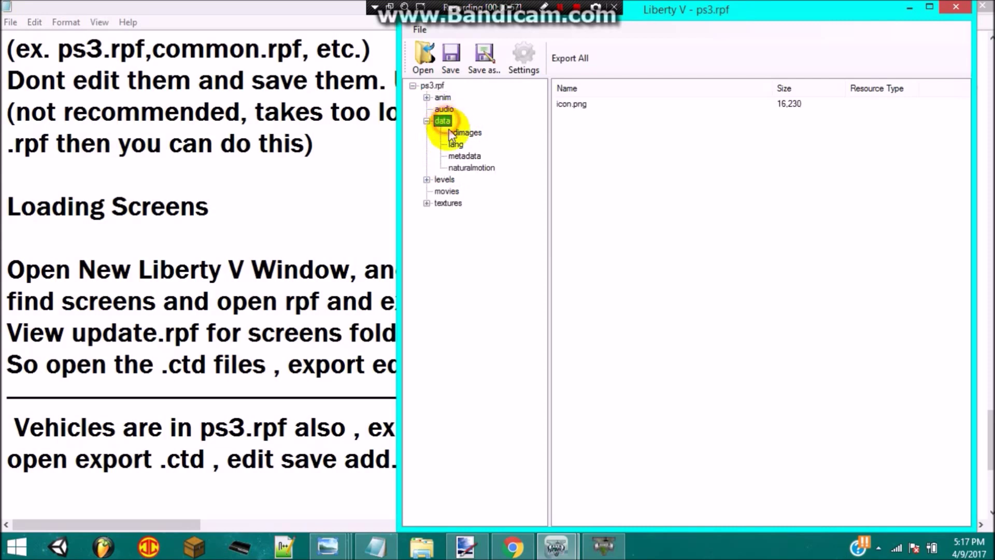
left_click(460, 133)
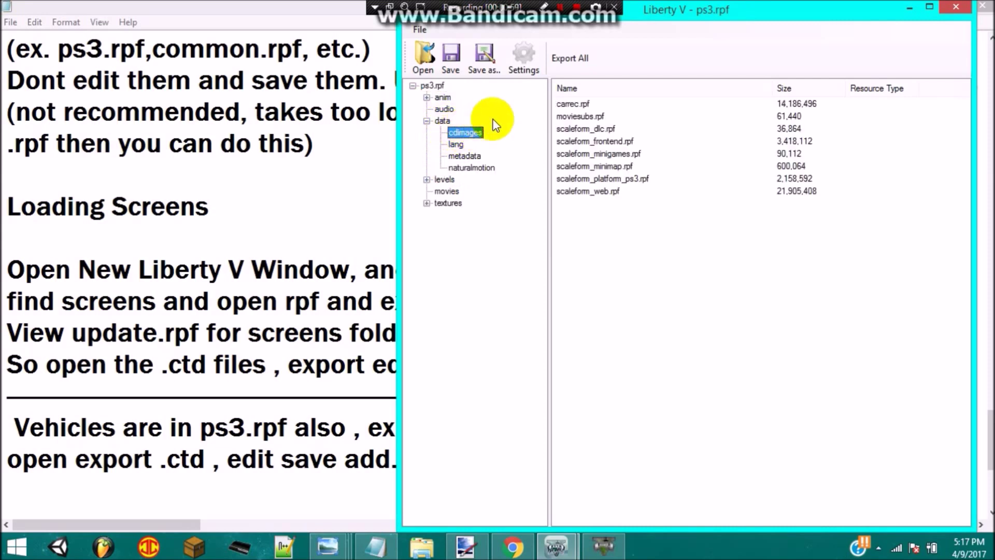
double_click(604, 139)
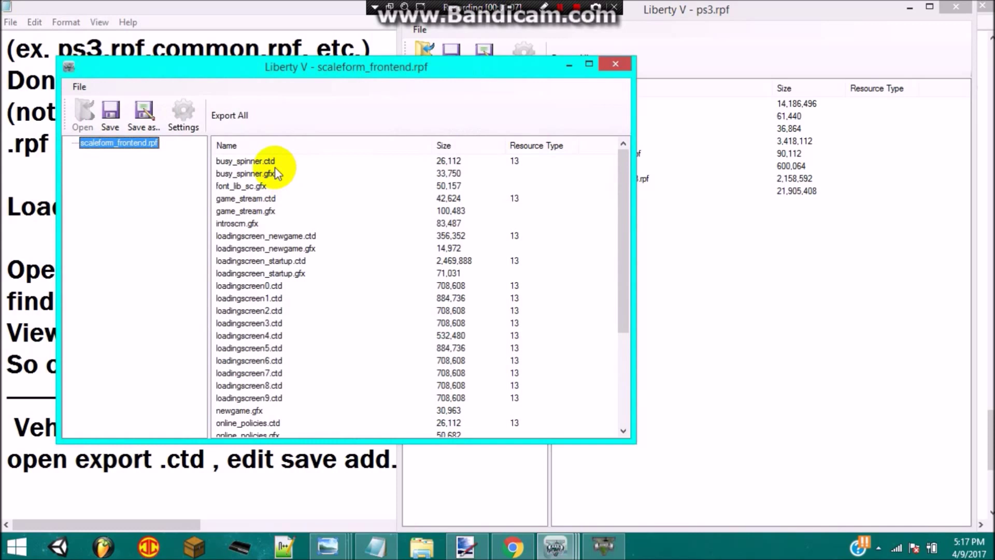
Select busy_spinner.ctd, loadingscreen_newgame, loadingscreen_startup and loadingscreen0–9 .ctd files
left_click(272, 161)
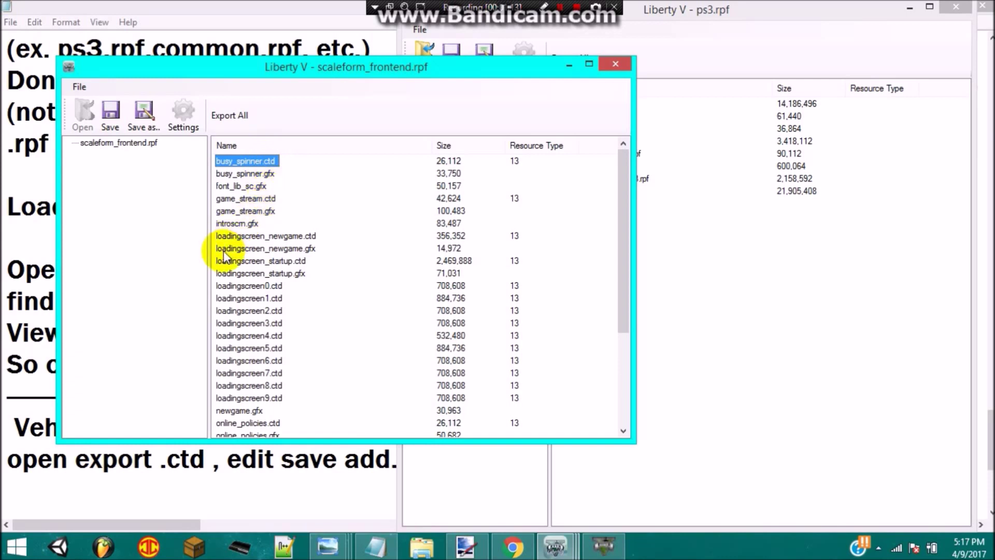
left_click(258, 237, "ctrl")
left_click(260, 261, "ctrl")
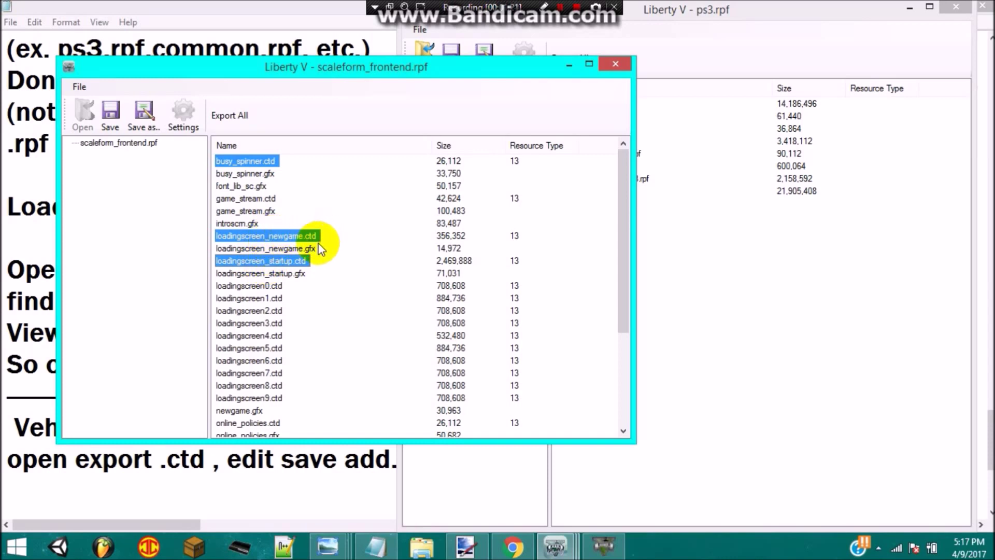
left_click(280, 286, "ctrl")
left_click(271, 299, "ctrl")
left_click(272, 311, "ctrl")
left_click(274, 323, "ctrl")
left_click(269, 335, "ctrl")
left_click(267, 348, "ctrl")
left_click(266, 361, "ctrl")
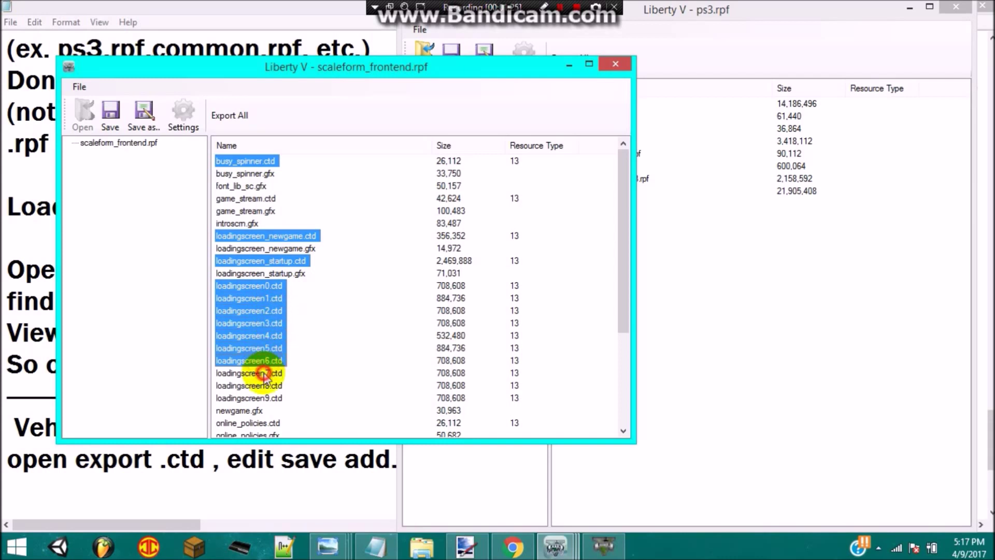
left_click(266, 373, "ctrl")
left_click(266, 386, "ctrl")
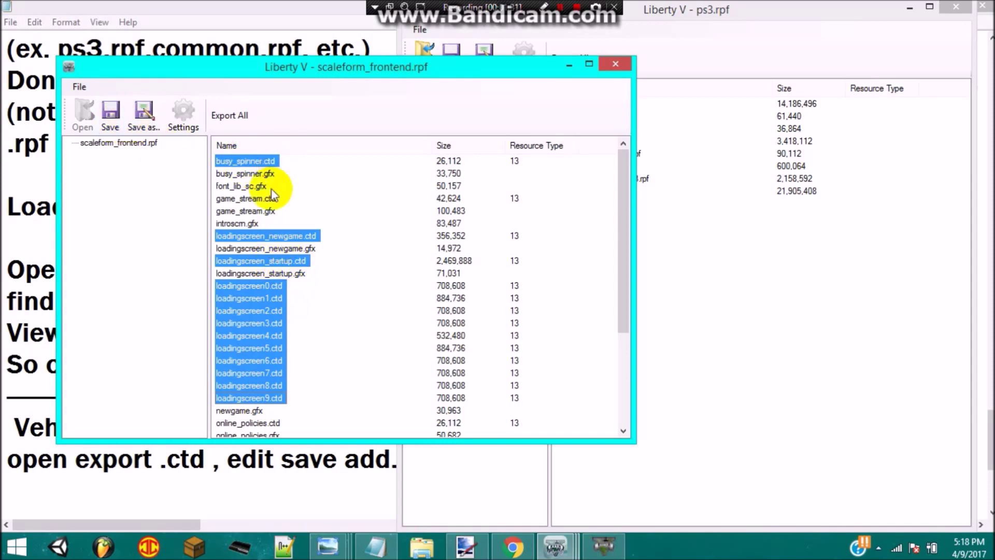
Export the selected files into a new Screens folder under Desktop\Project Tutorial
right_click(249, 307)
left_click(266, 314)
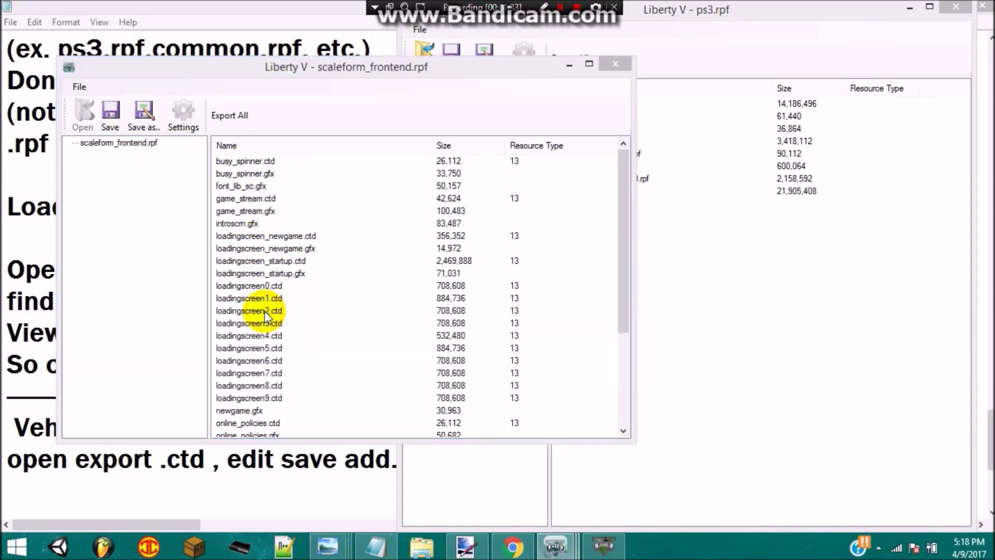
left_click(175, 34)
double_click(181, 217)
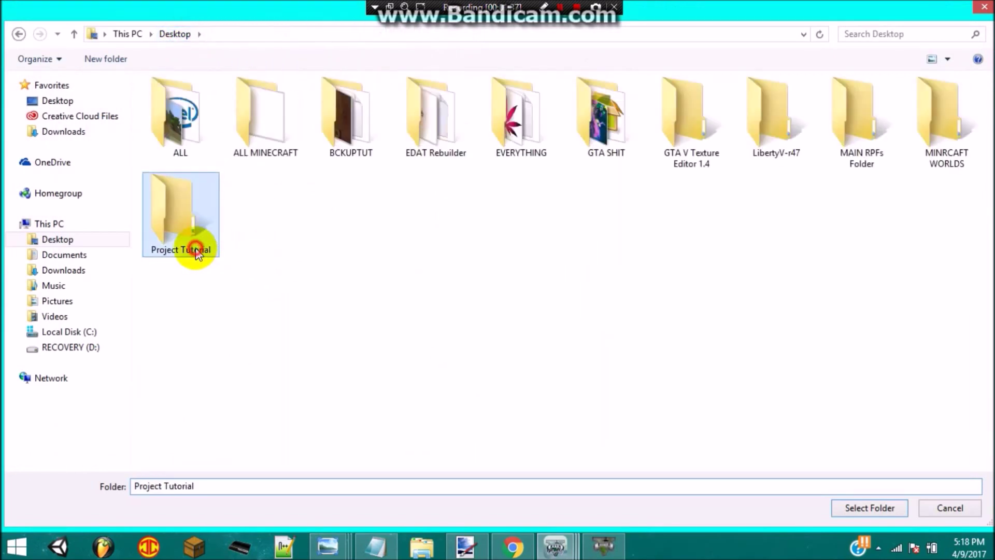
right_click(233, 237)
left_click(288, 391)
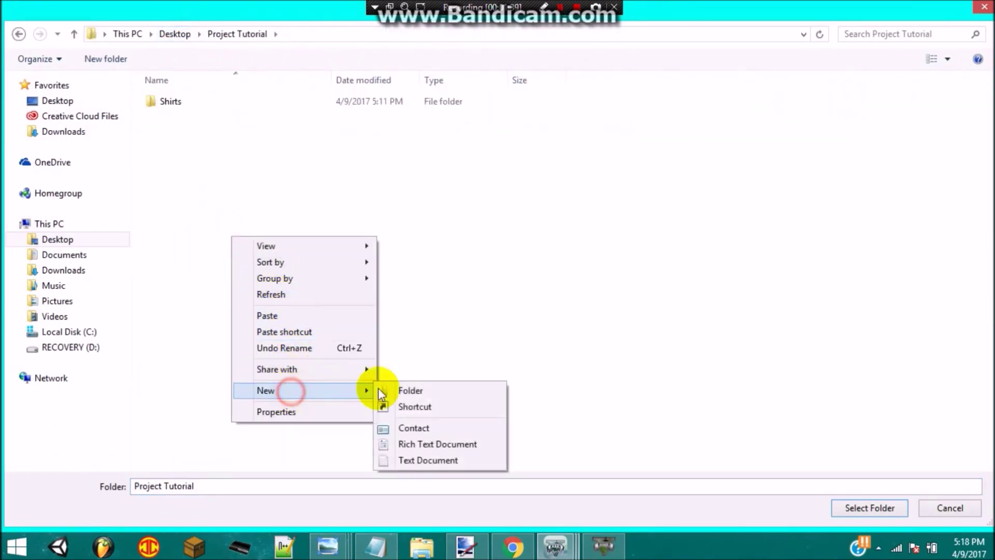
left_click(394, 390)
type("Screens")
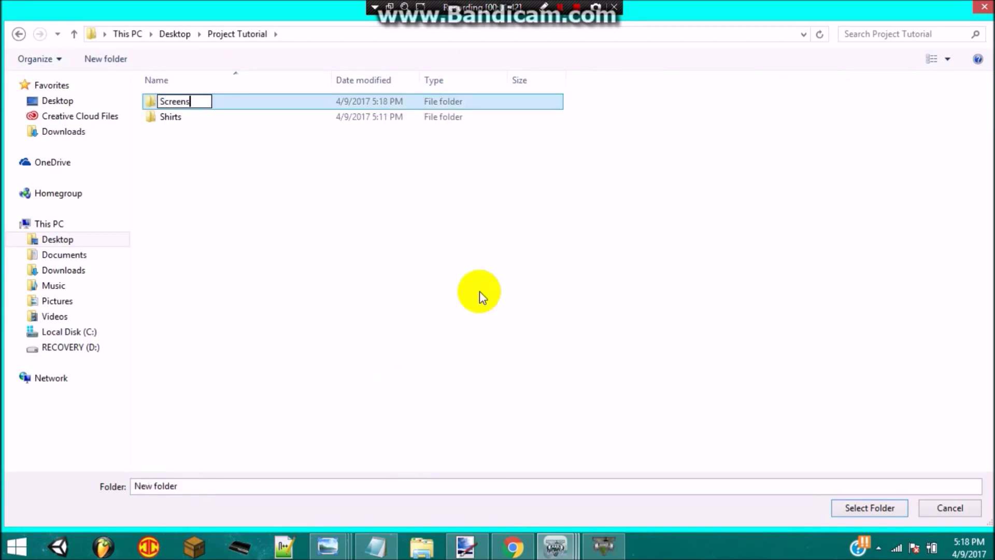
key("Return")
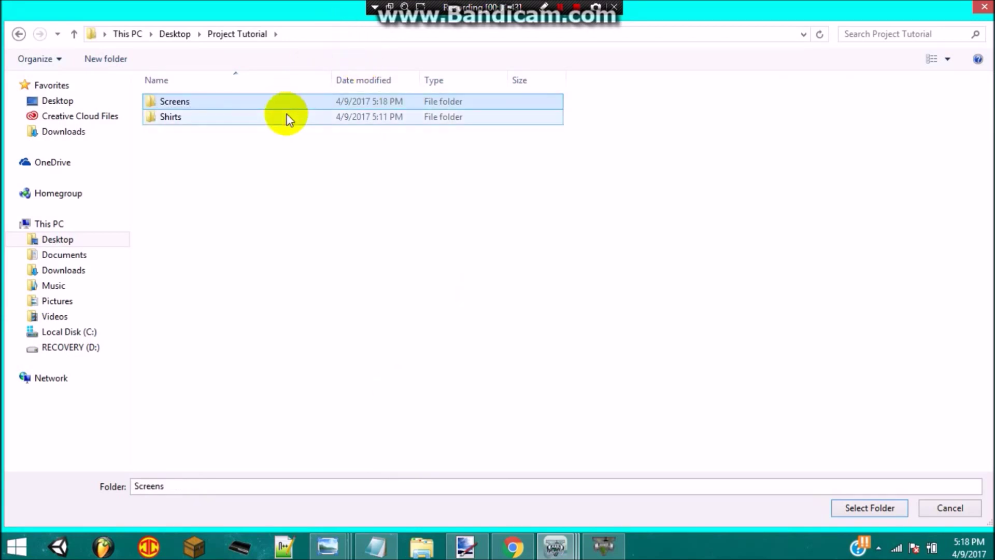
double_click(282, 104)
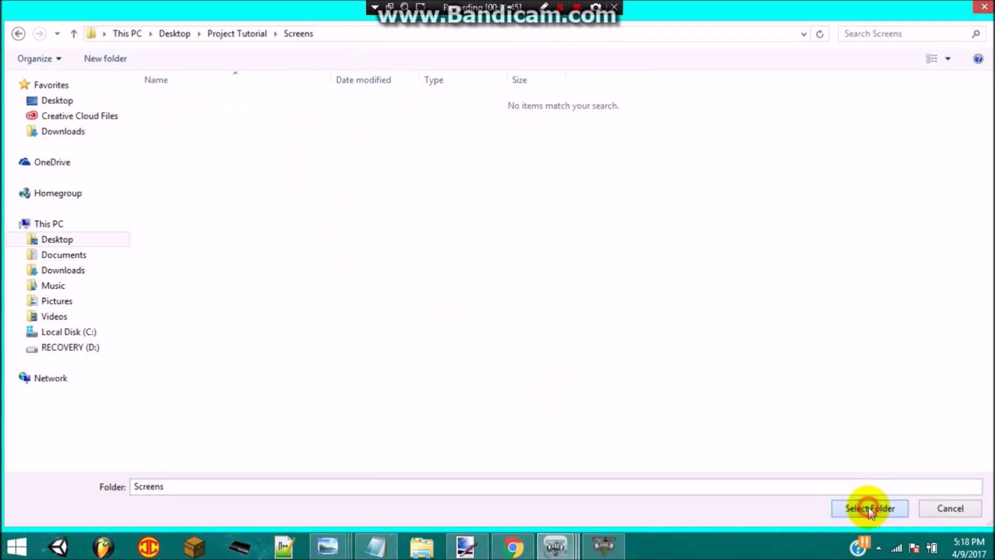
left_click(866, 506)
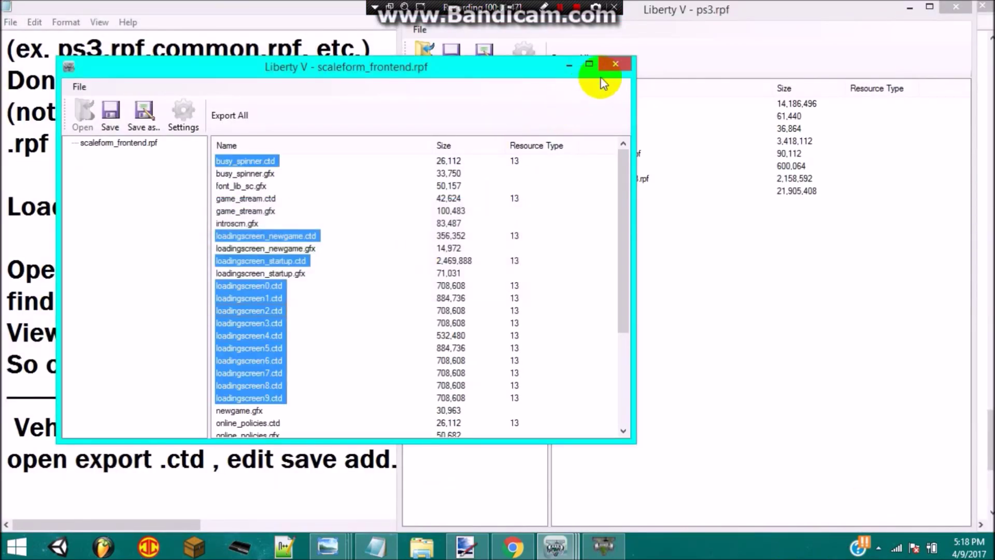
Put away the ps3.rpf windows and Notepad, then expand ps3/patch/data/cdimages in update.rpf
left_click(615, 64)
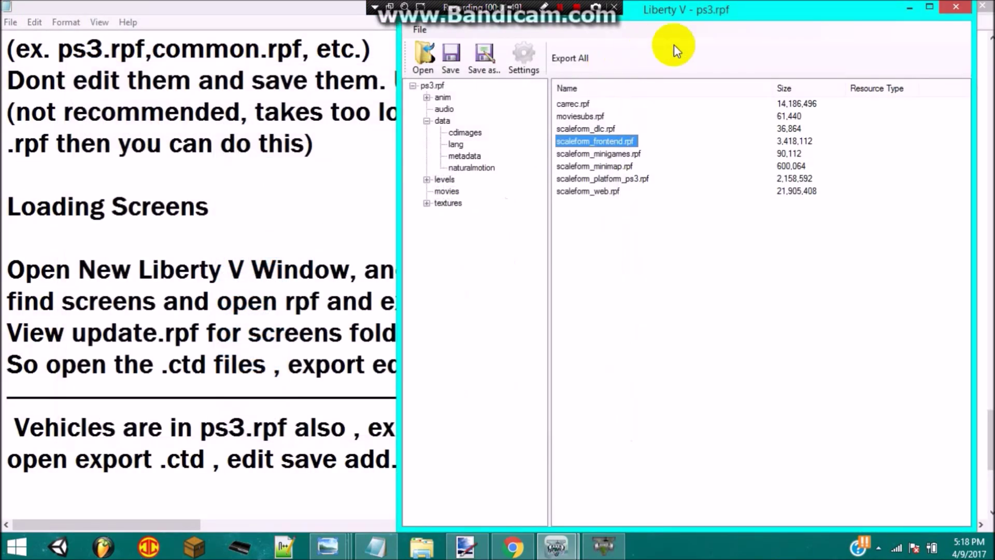
left_click(911, 8)
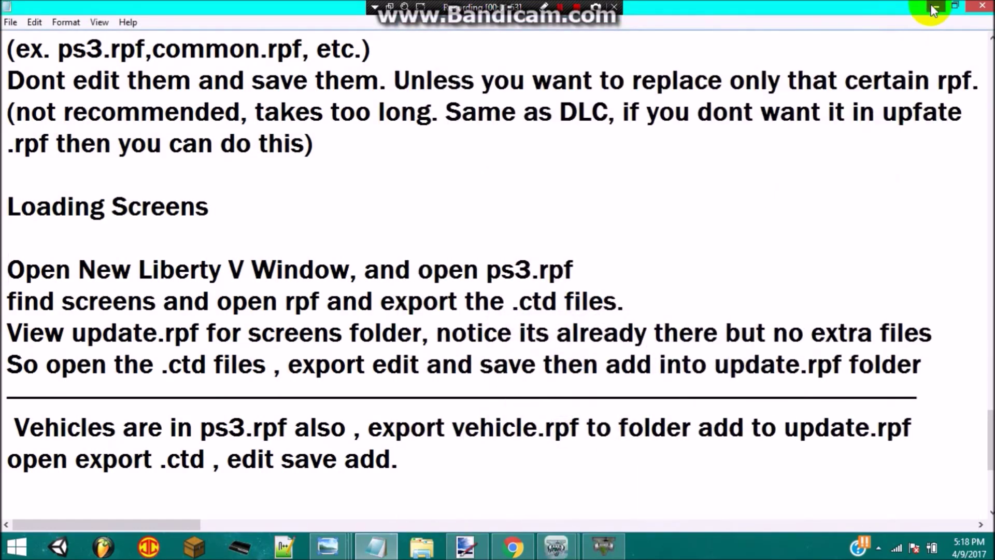
left_click(934, 8)
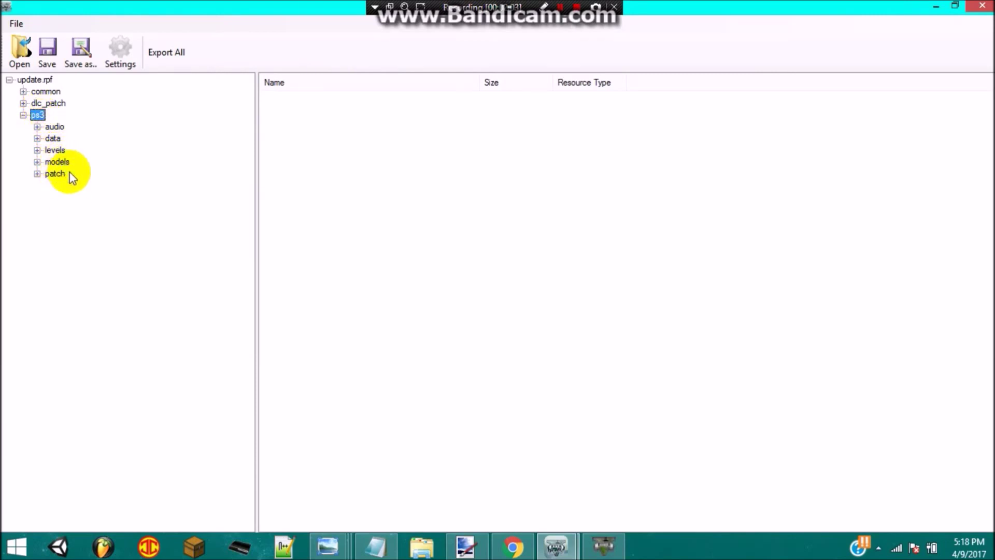
double_click(54, 138)
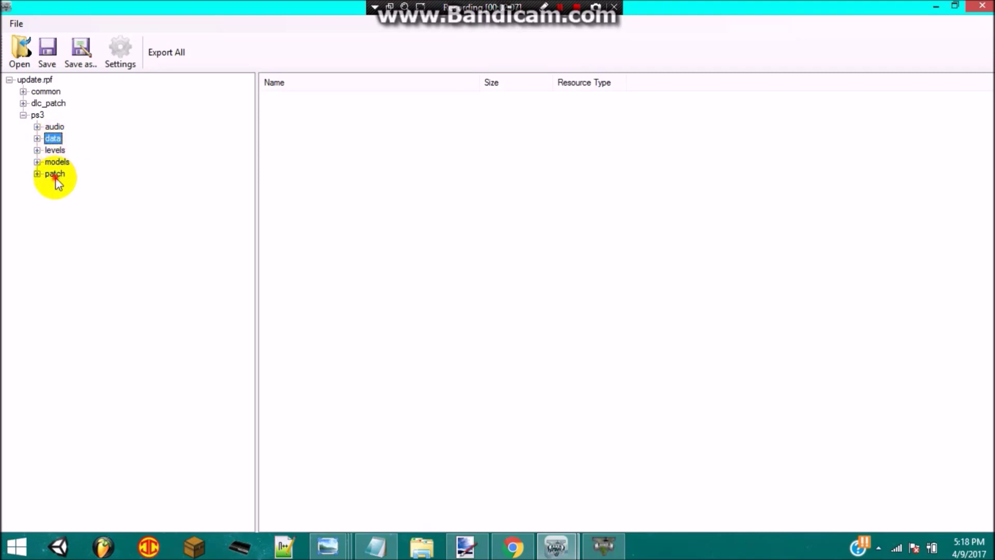
double_click(55, 175)
double_click(68, 197)
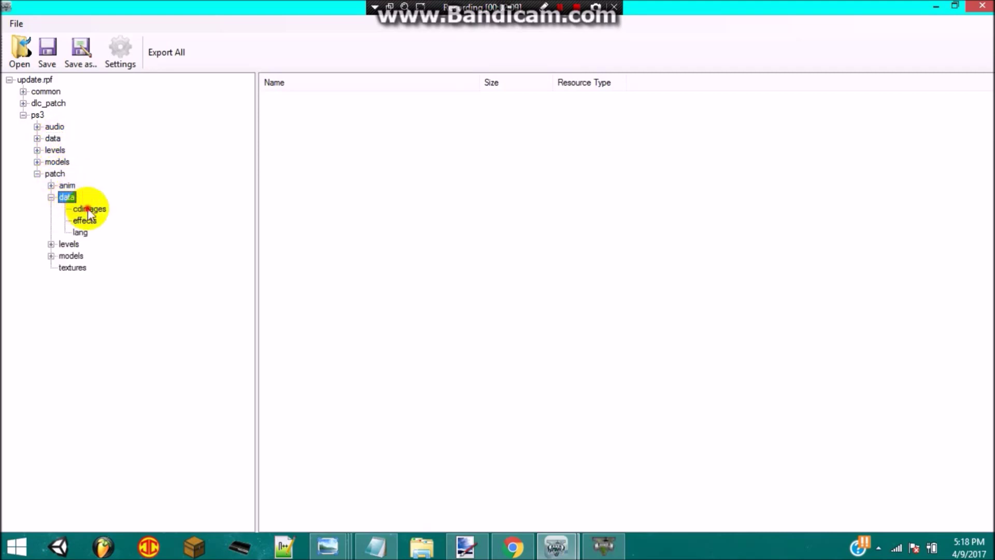
left_click(88, 210)
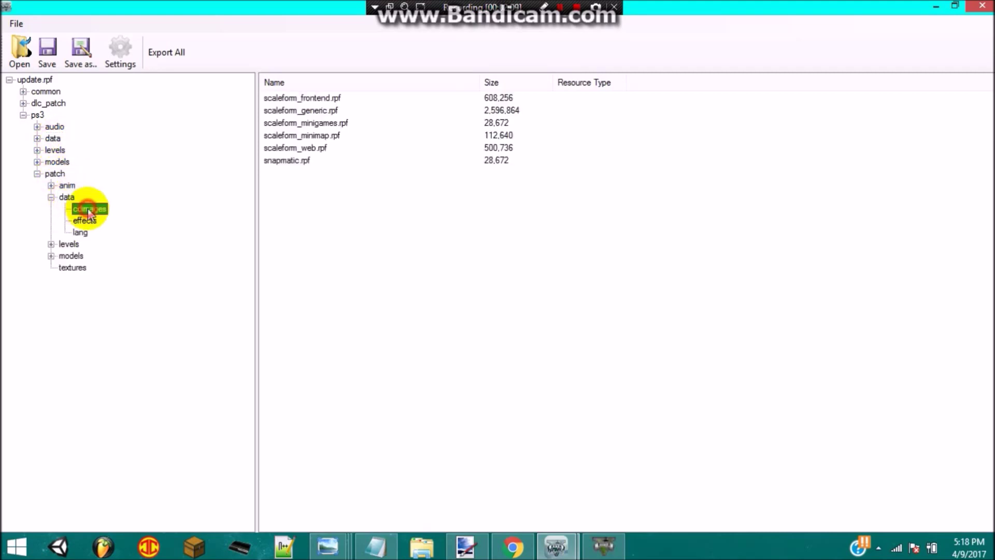
Open update.rpf's scaleform_frontend.rpf and import the 13 exported .ctd files into it
double_click(316, 97)
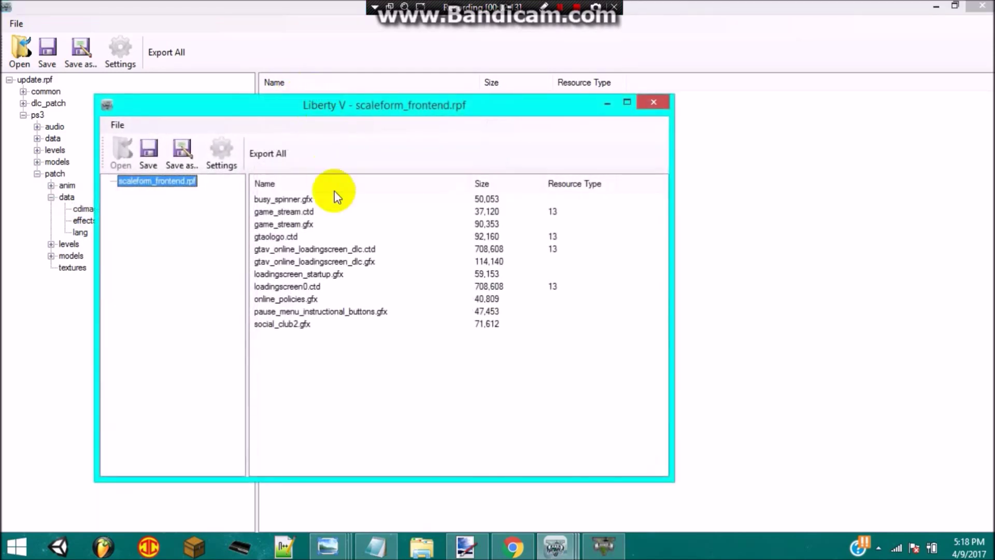
left_click(360, 234)
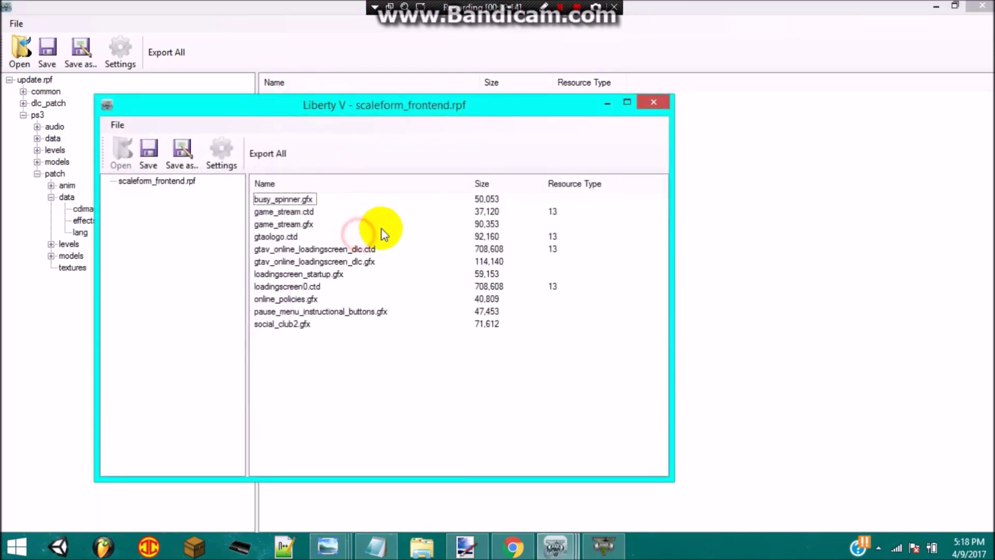
right_click(402, 282)
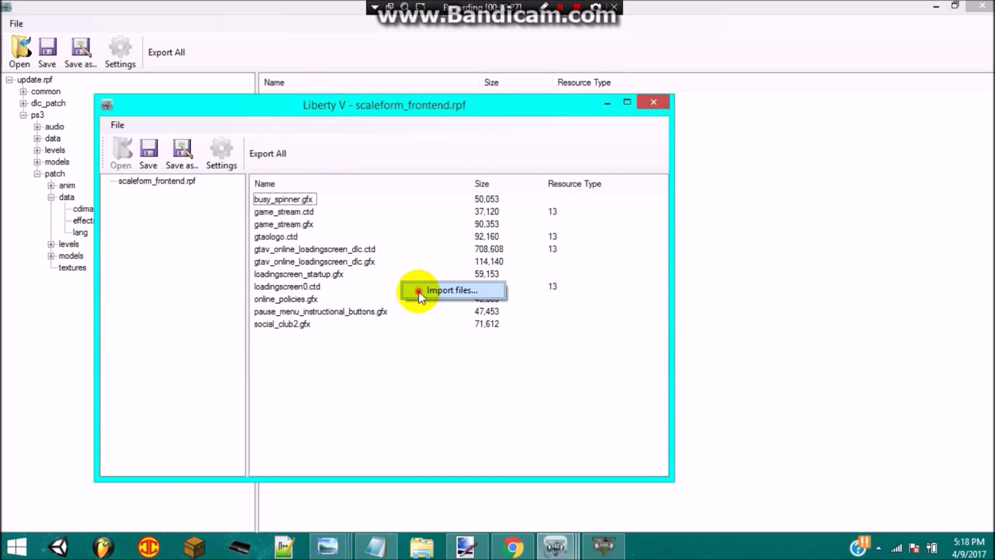
left_click(419, 291)
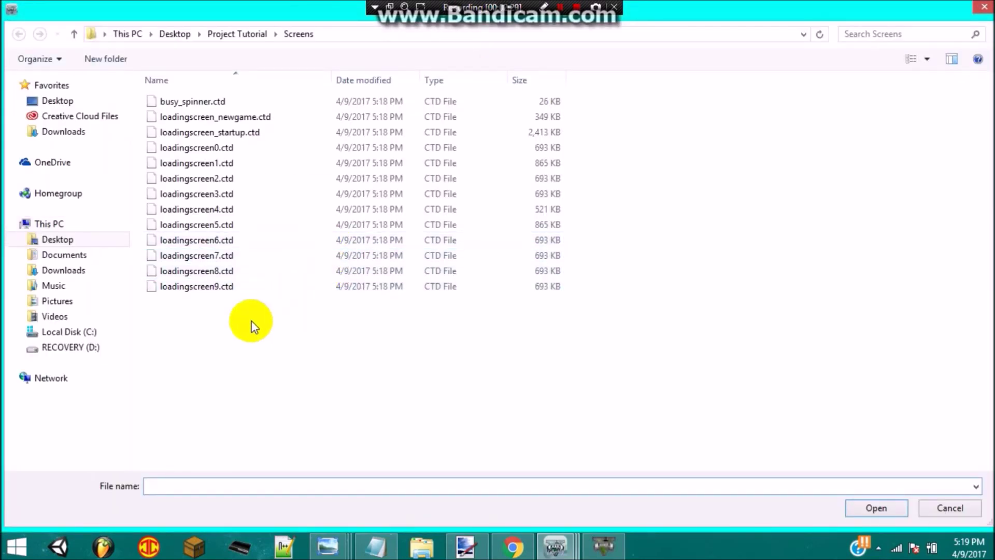
left_click_drag(239, 328, 187, 94)
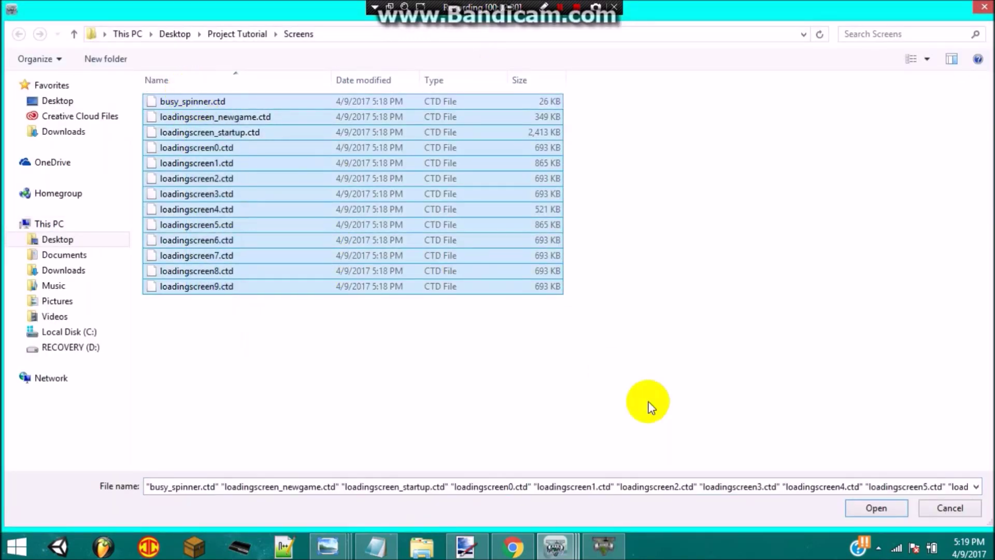
left_click(853, 513)
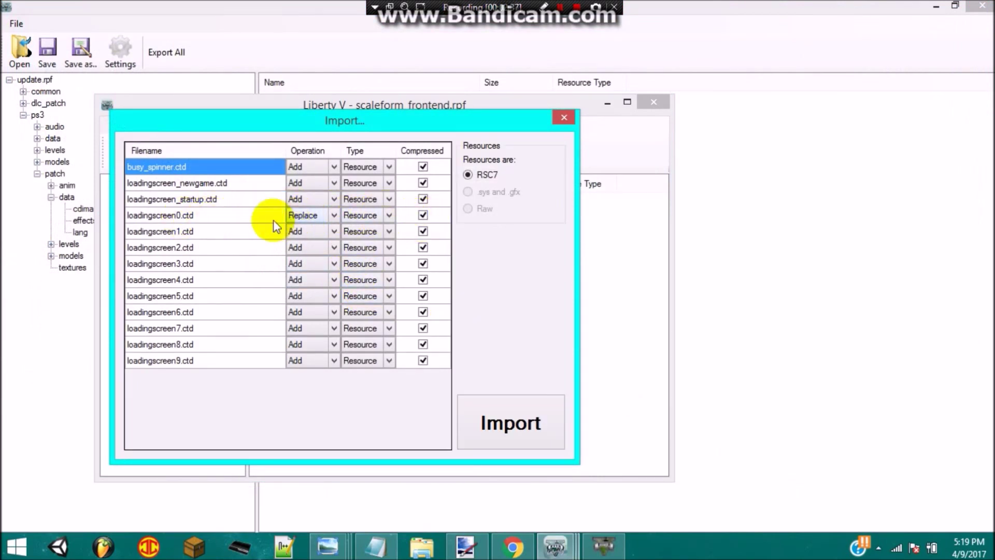
left_click(564, 119)
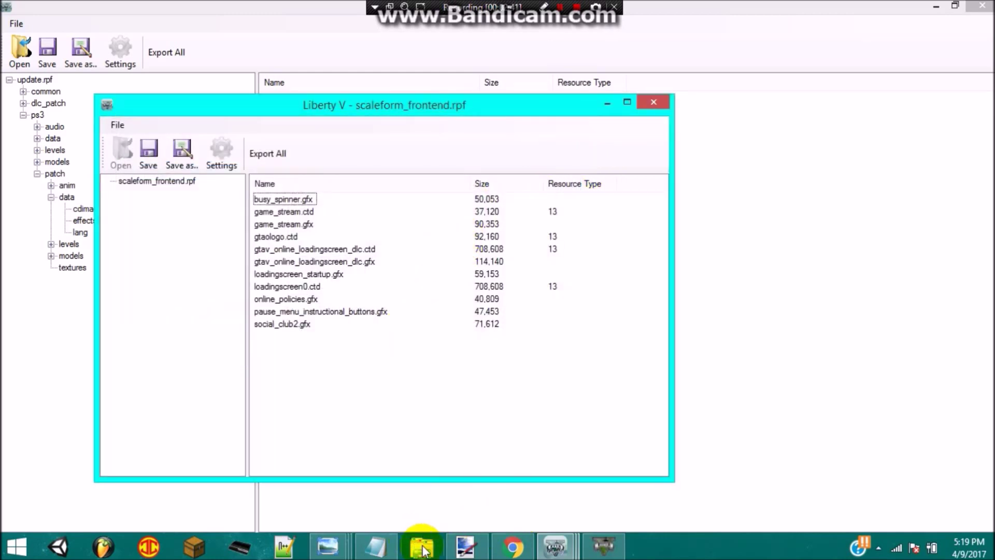
Import busy_spinner, the newgame and startup screens and loadingscreen1–9 .ctd files from Screens
left_click(366, 369)
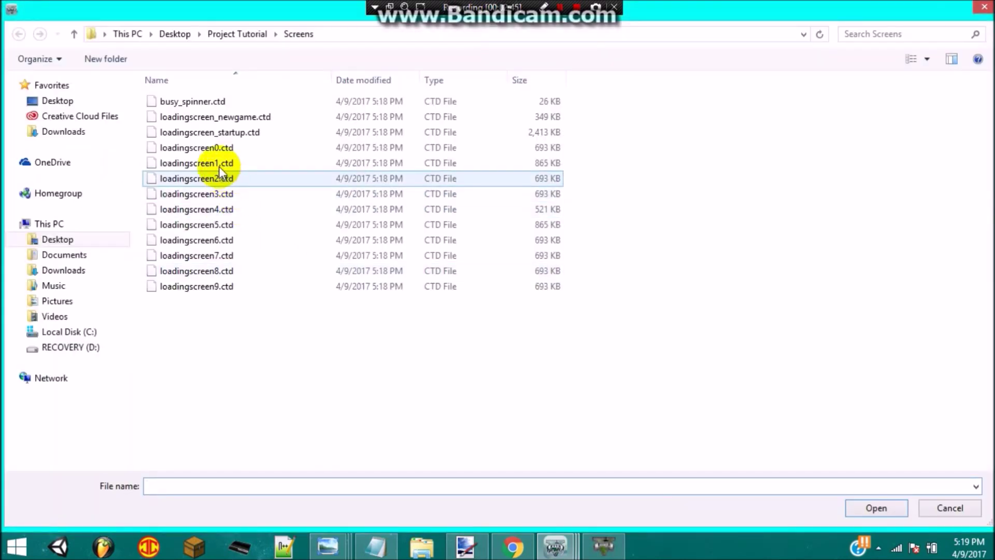
left_click(229, 106)
left_click(227, 118, "ctrl")
left_click(212, 132, "ctrl")
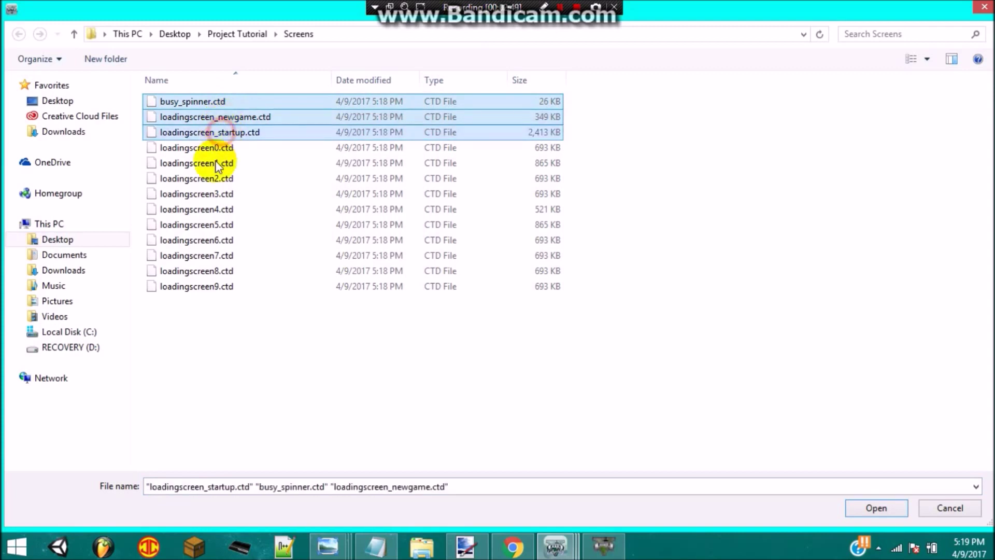
left_click(212, 162, "ctrl")
left_click(212, 194, "ctrl")
left_click(212, 178, "ctrl")
left_click(208, 208, "ctrl")
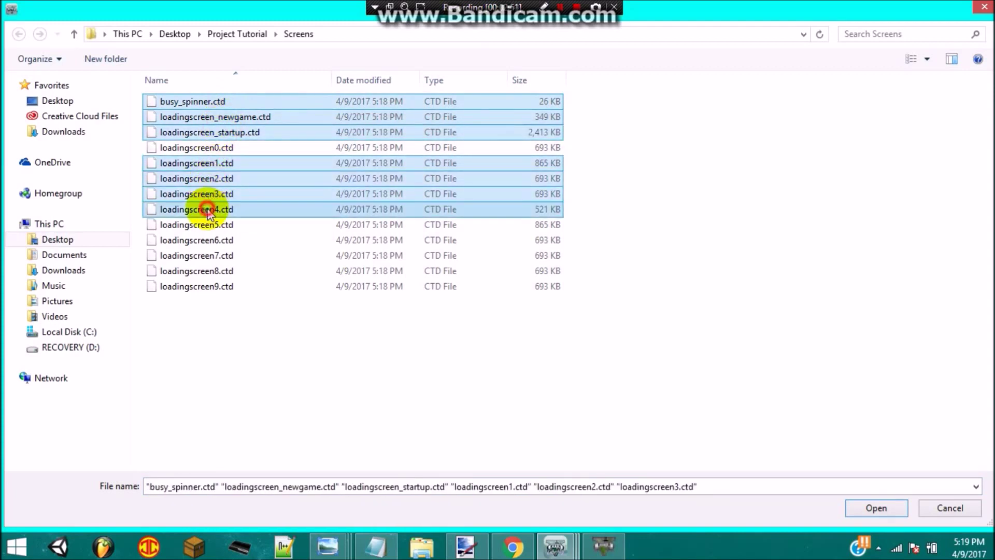
left_click(204, 224, "ctrl")
left_click(201, 241, "ctrl")
left_click(193, 257, "ctrl")
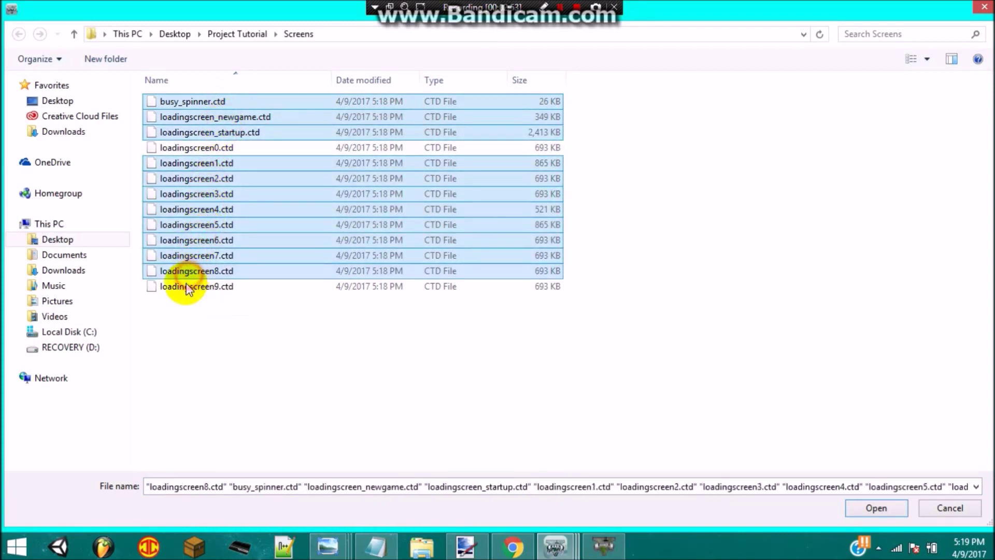
left_click(190, 272, "ctrl")
left_click(188, 286, "ctrl")
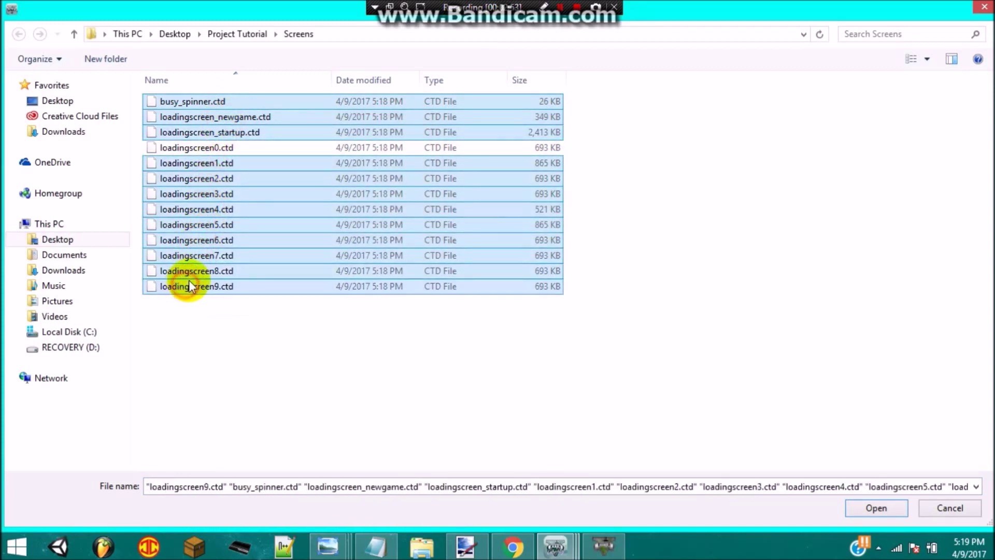
left_click(850, 511)
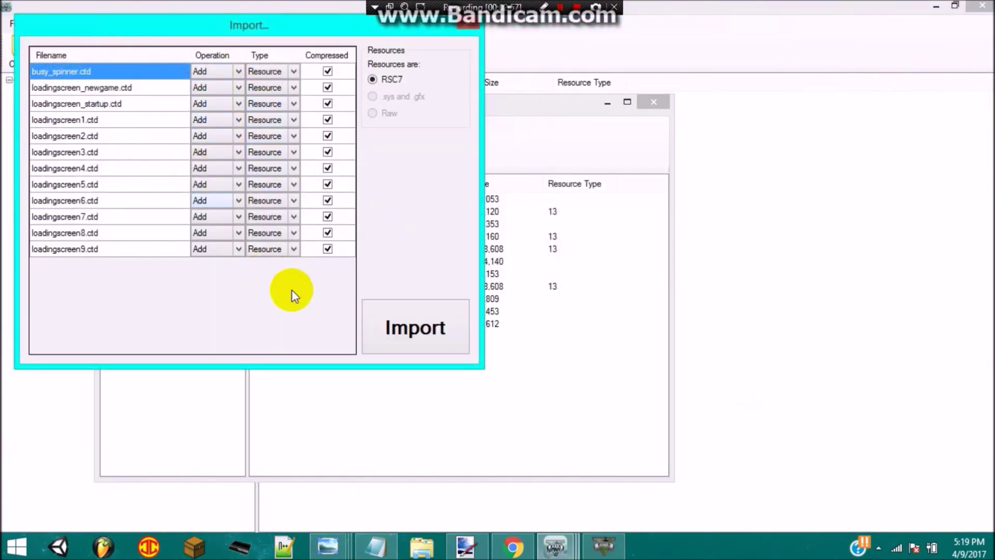
left_click(412, 327)
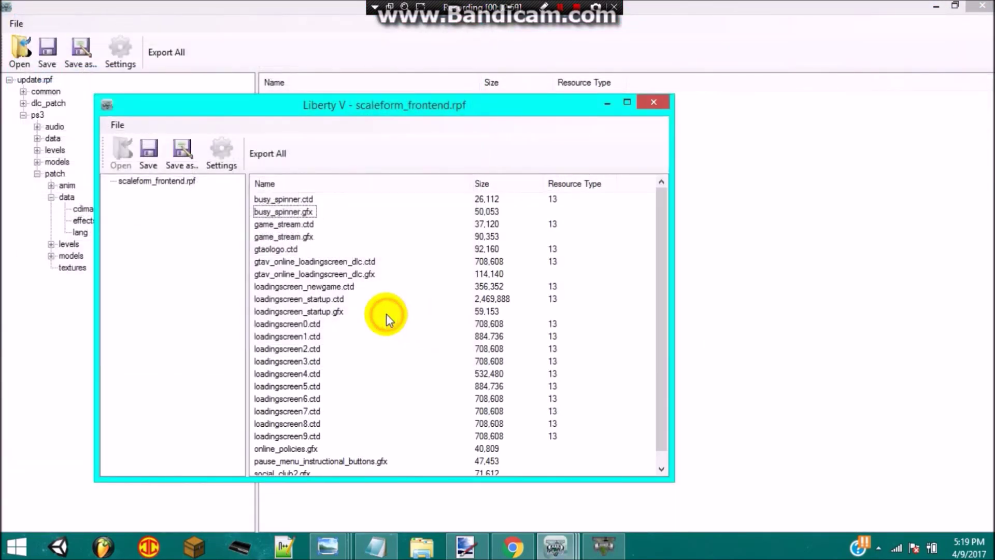
Save all changes to scaleform_frontend.rpf
scroll(388, 316, "down", 1)
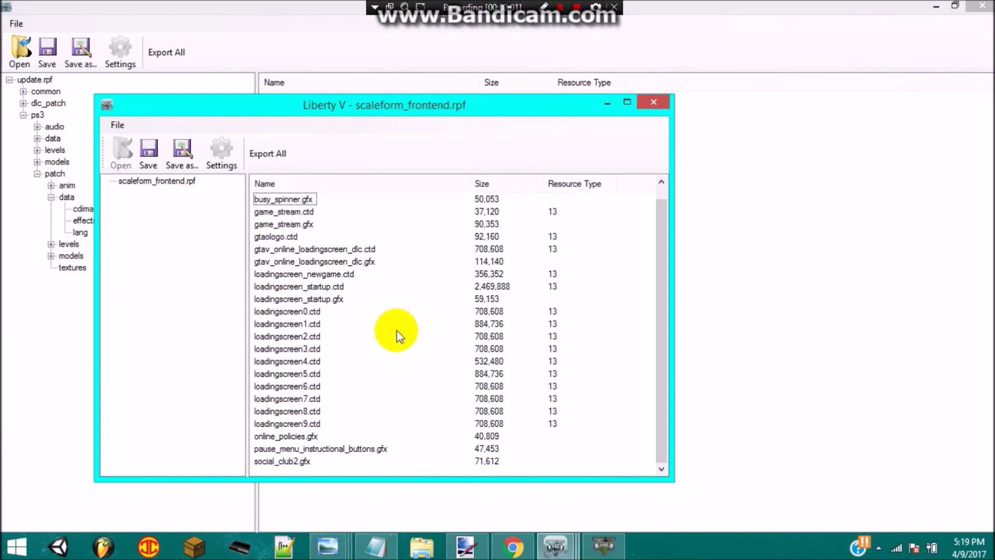
left_click(150, 155)
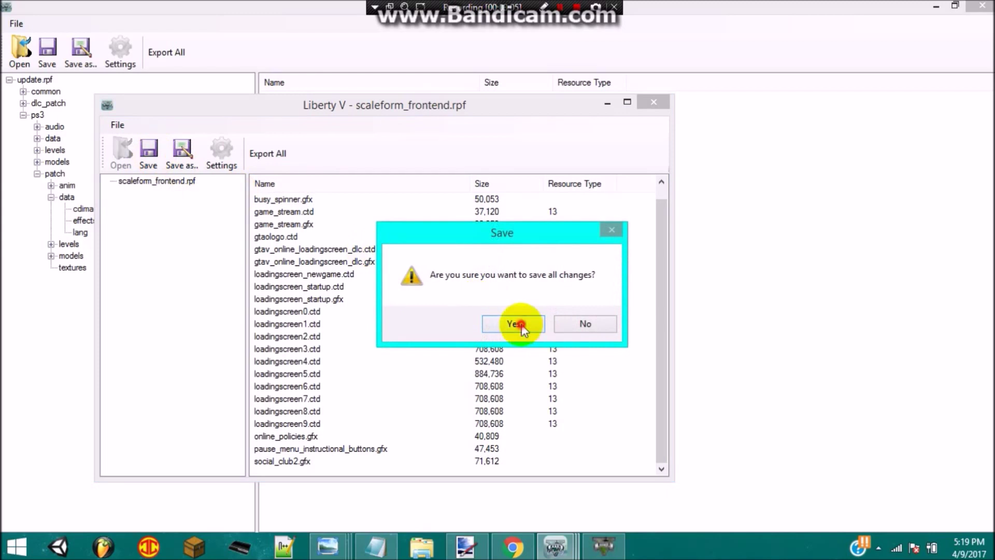
left_click(519, 324)
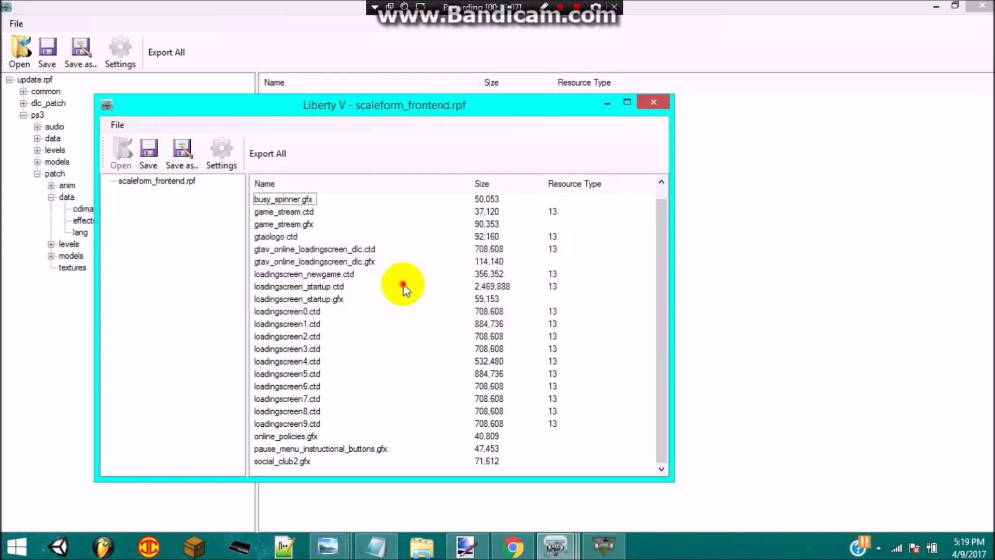
scroll(404, 288, "up", 1)
scroll(449, 358, "down", 1)
scroll(447, 360, "up", 1)
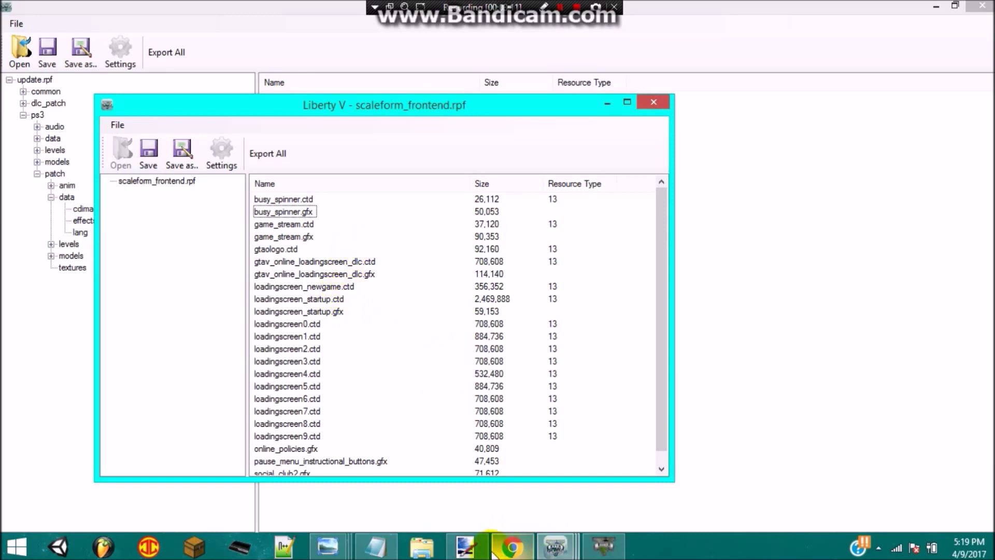
Open busy_spinner.ctd from Project Tutorial > Screens and view gtav_savingspinner_ib.dds
left_click(604, 545)
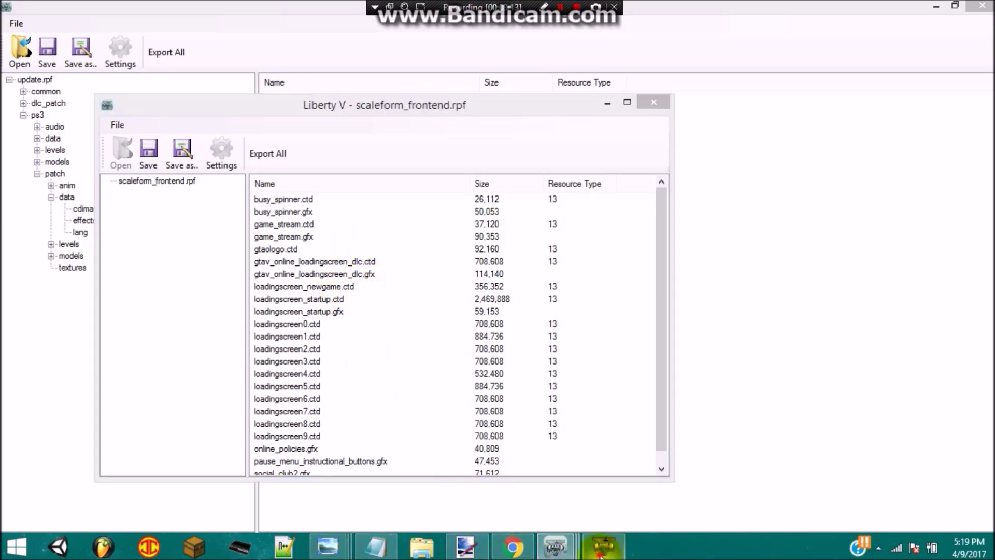
left_click(21, 53)
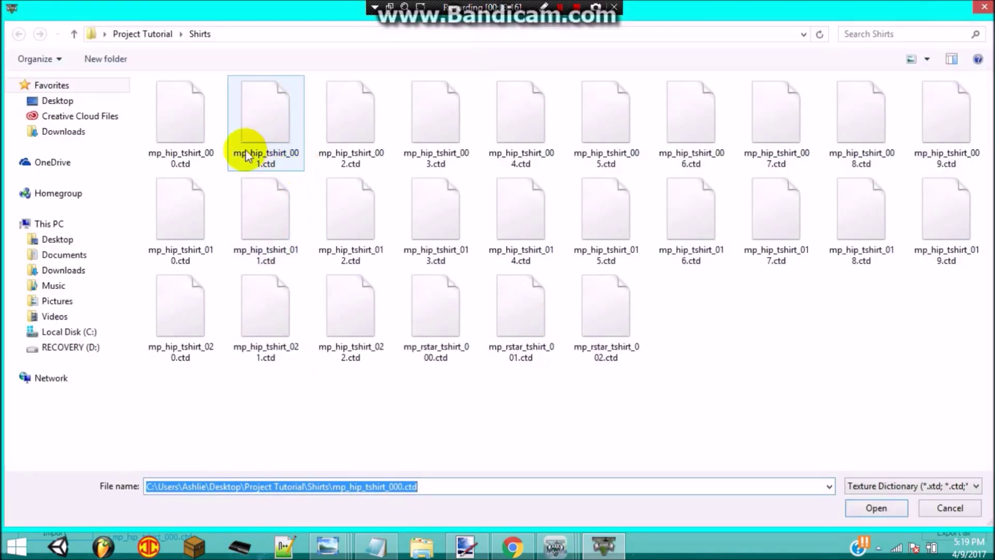
left_click(143, 34)
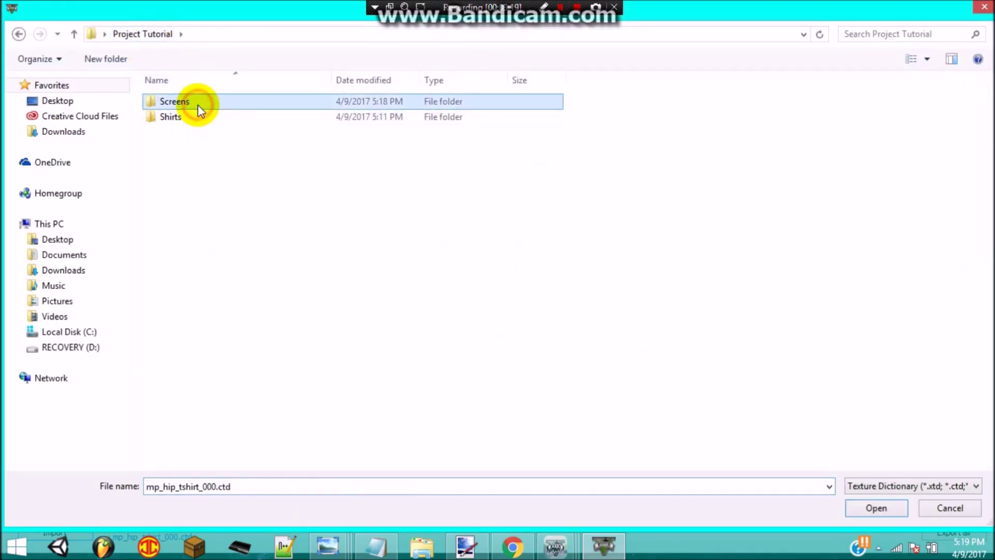
double_click(197, 105)
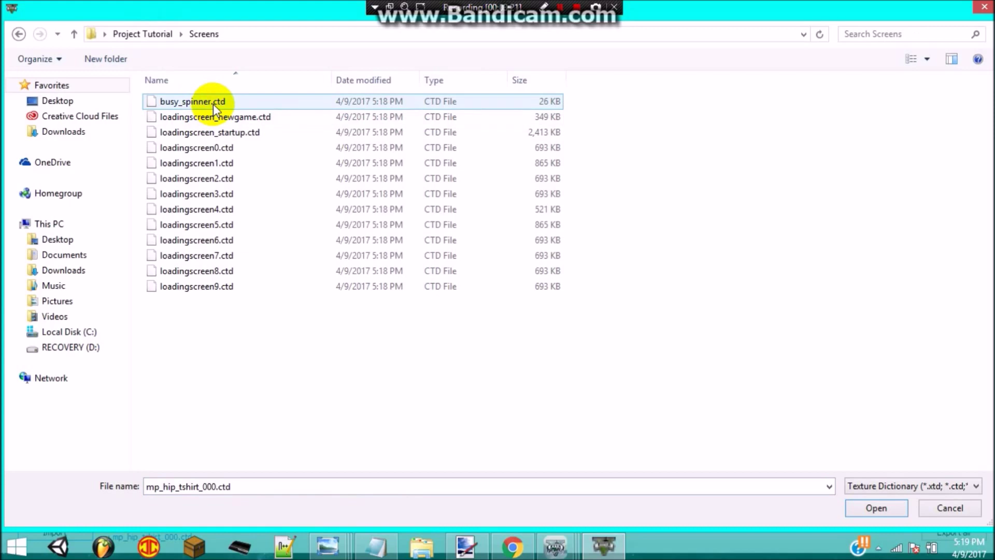
double_click(213, 104)
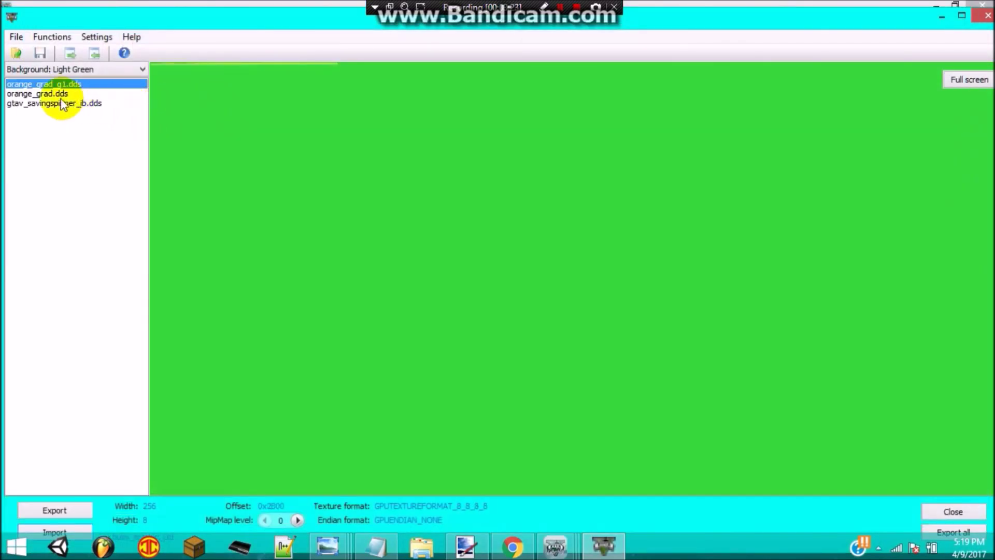
left_click(38, 93)
left_click(38, 102)
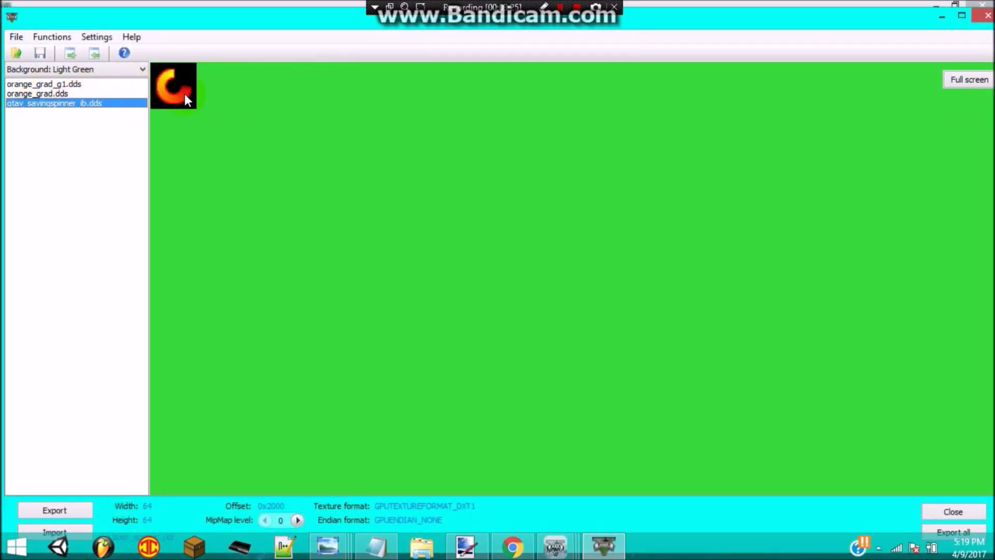
Open loadingscreen_newgame.ctd, then loadingscreen_startup.ctd
left_click(15, 54)
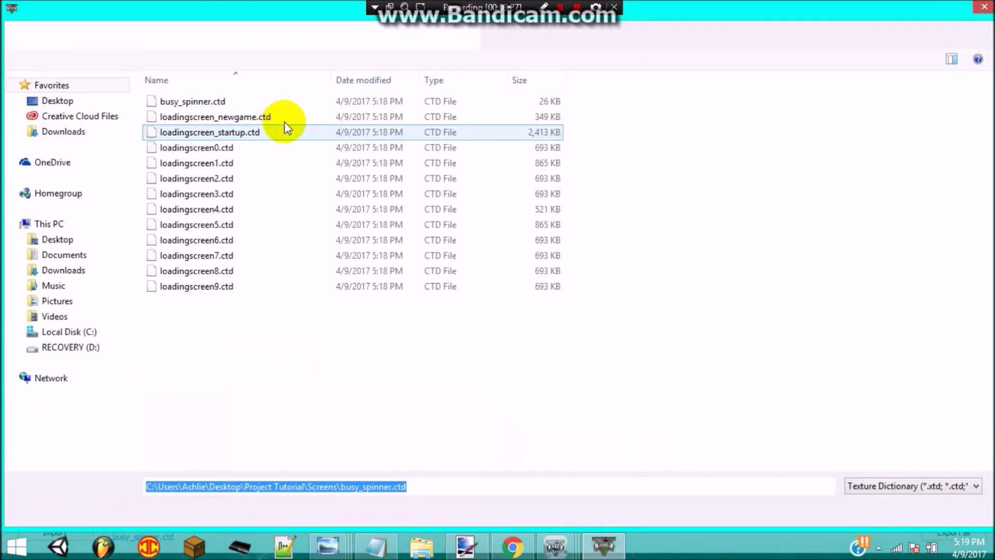
double_click(248, 119)
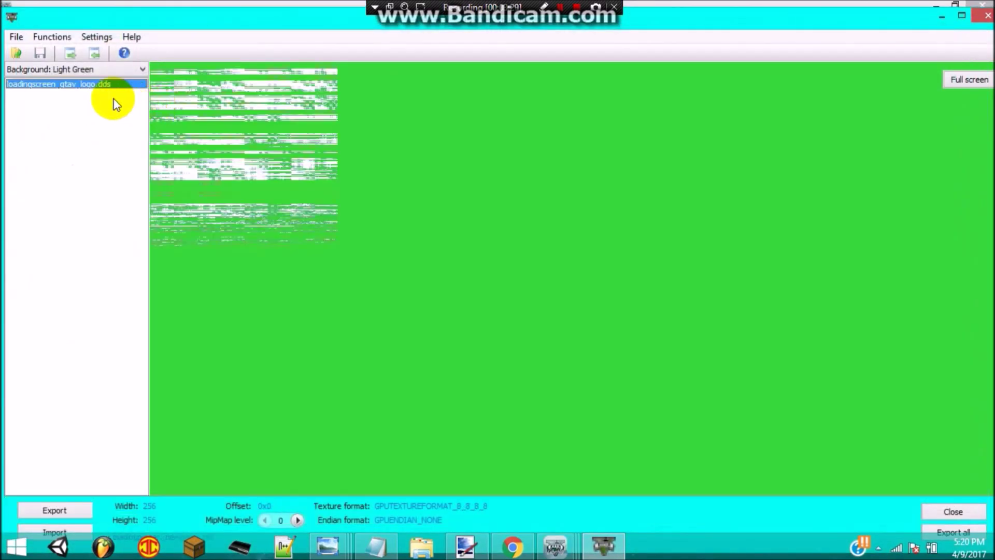
left_click(16, 54)
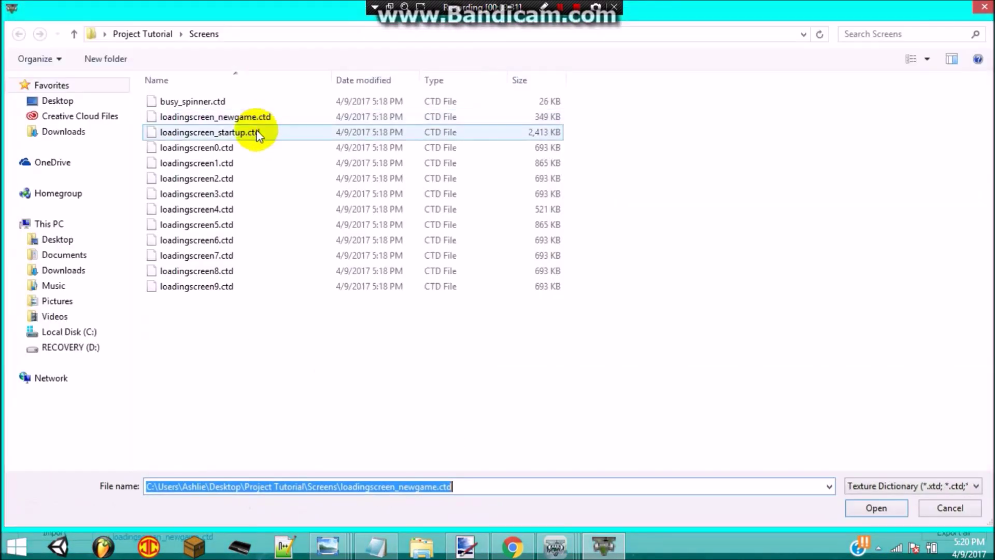
double_click(254, 132)
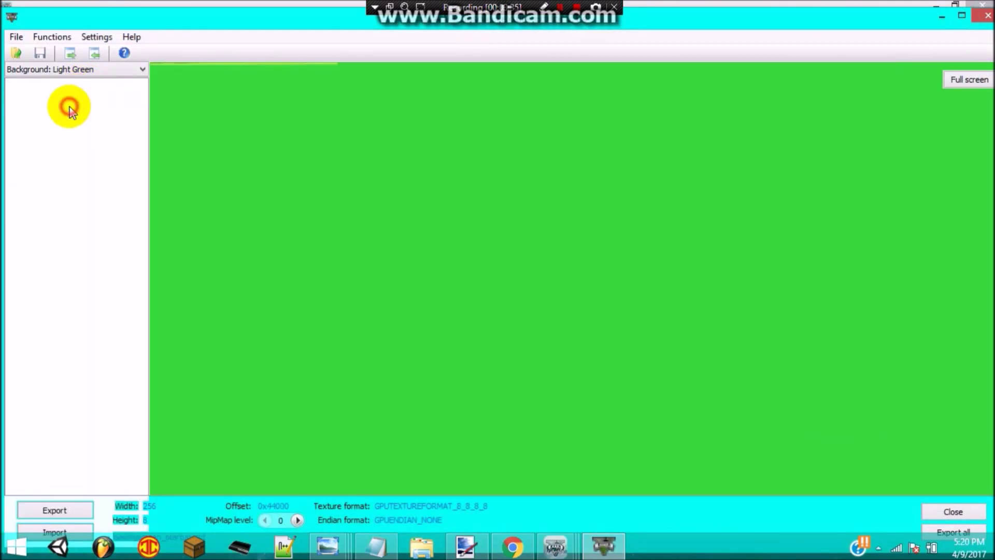
Browse the loadingscreen_startup textures, including i7e, i7b, gtav_savingspinner_g and the police officer i75
left_click(69, 113)
left_click(65, 123)
left_click(60, 132)
left_click(51, 141)
left_click(49, 151)
left_click(45, 161)
left_click(39, 171)
left_click(36, 172)
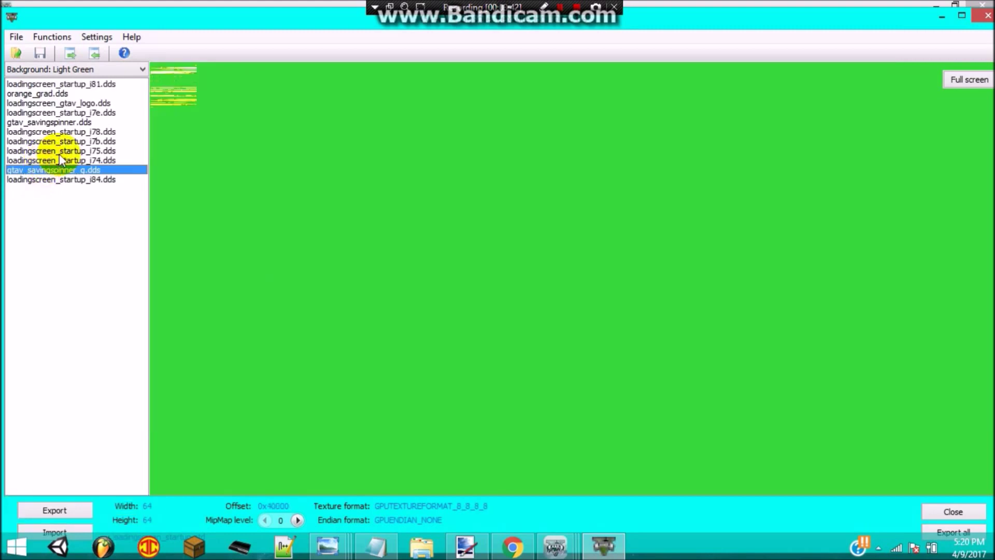
left_click(59, 153)
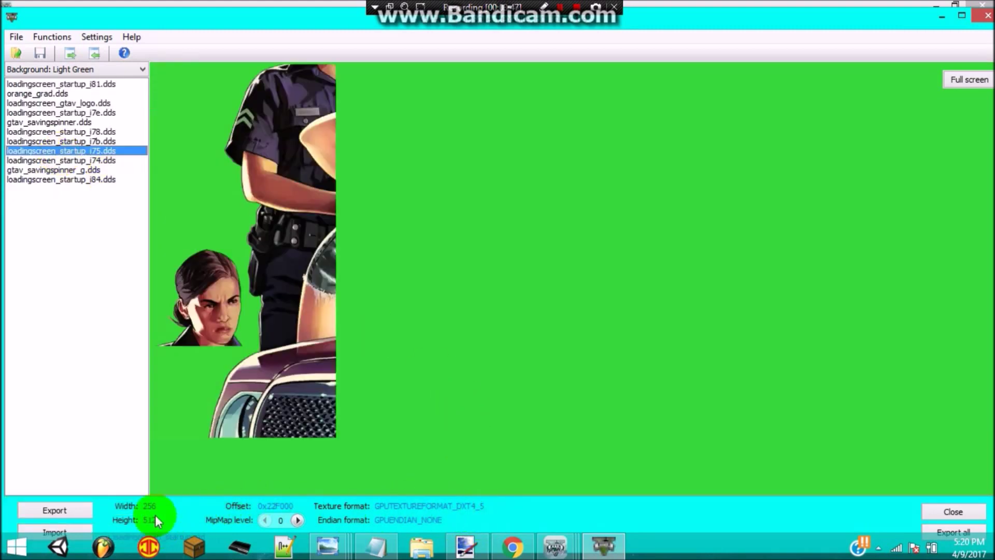
left_click(16, 54)
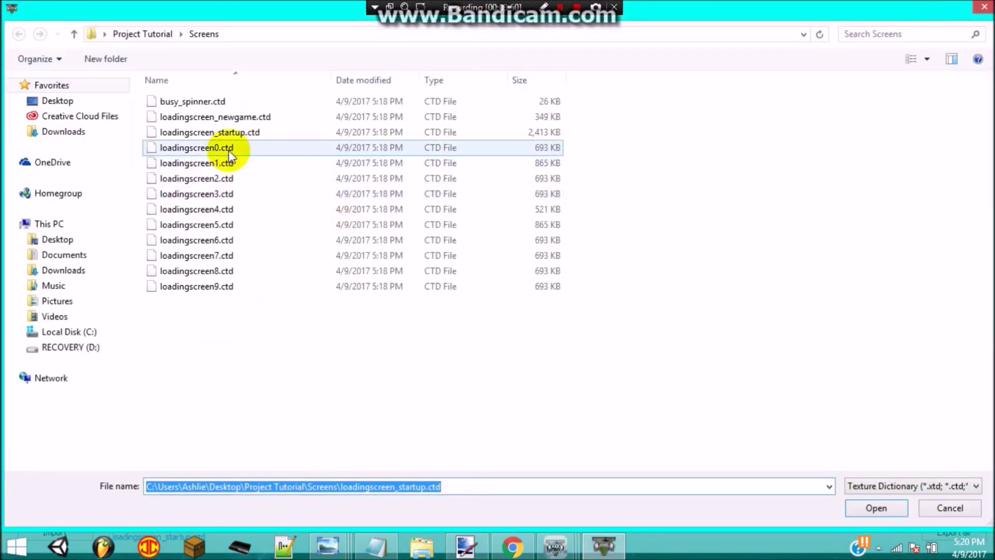
Open loadingscreen0.ctd and loadingscreen2.ctd and view their background and foreground textures
double_click(220, 151)
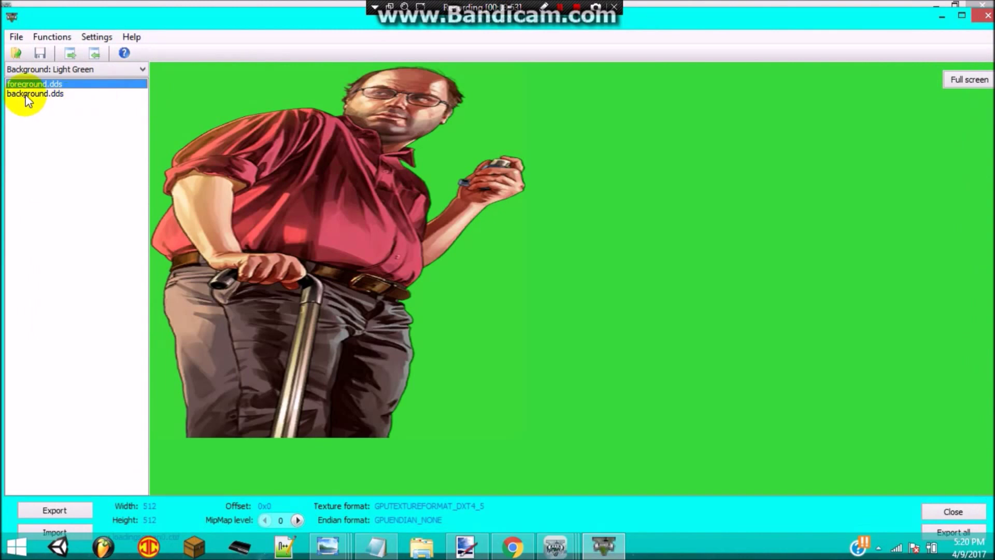
left_click(26, 95)
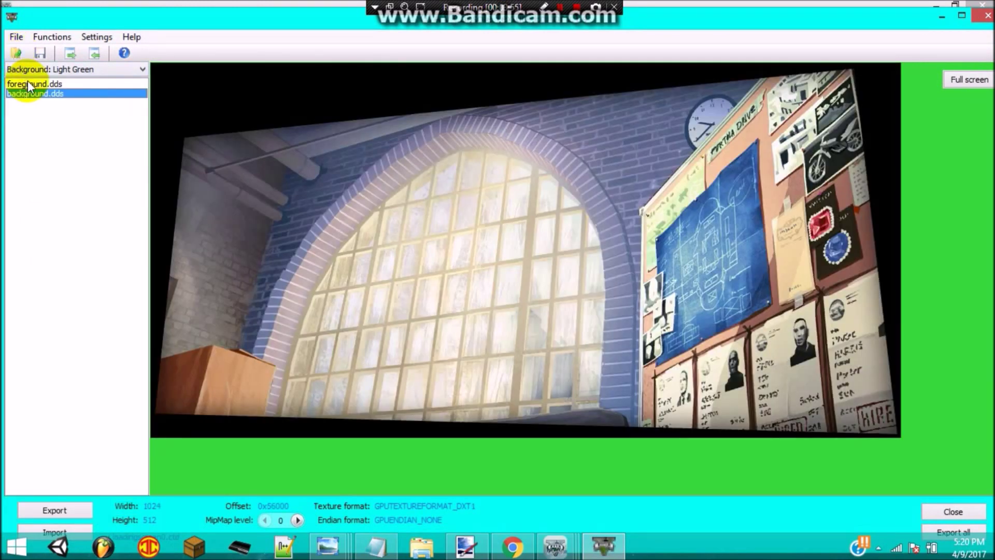
left_click(27, 83)
left_click(16, 53)
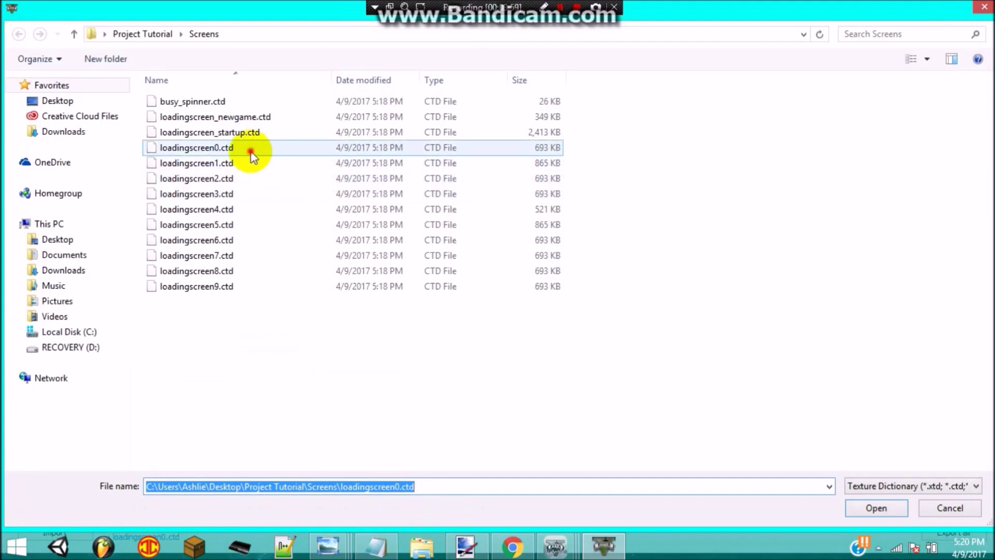
left_click(251, 151)
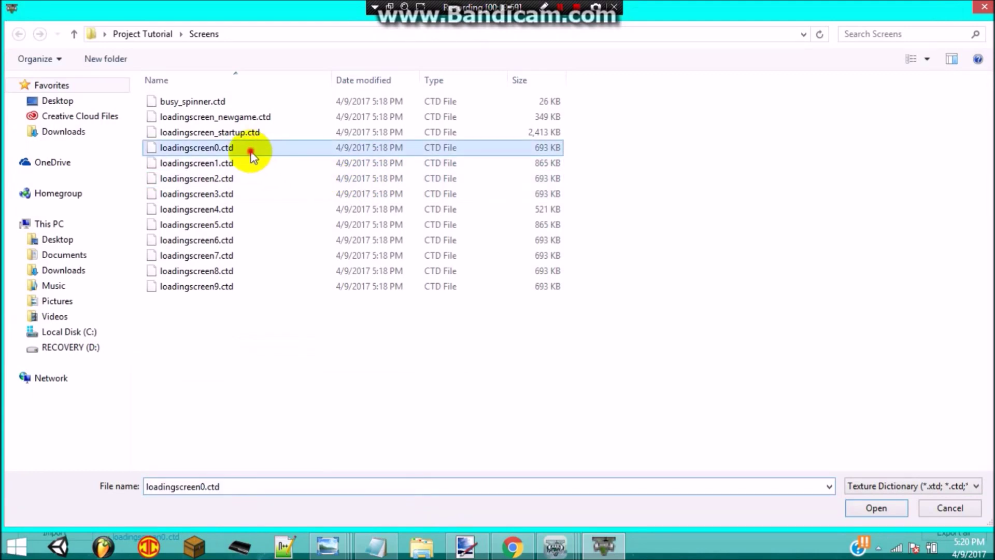
double_click(251, 151)
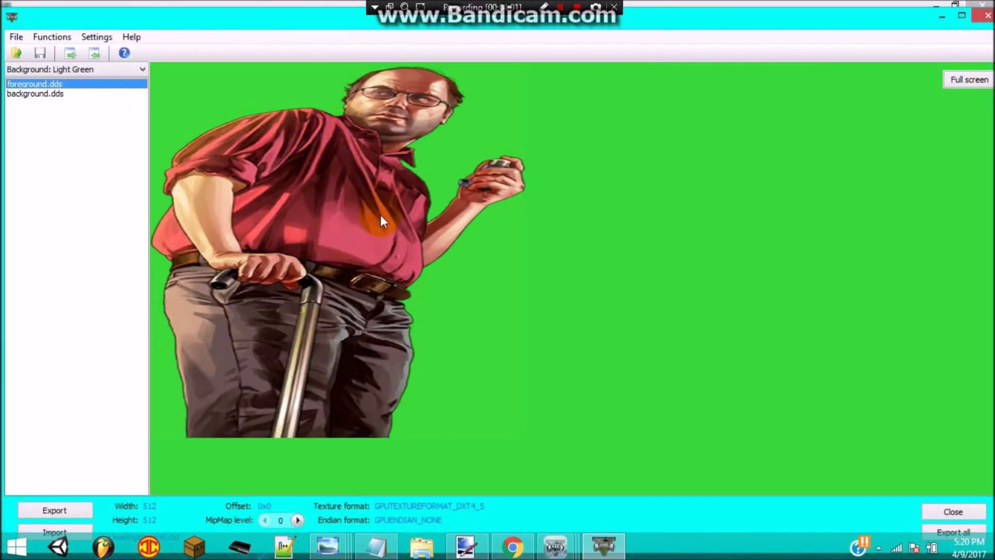
left_click(17, 54)
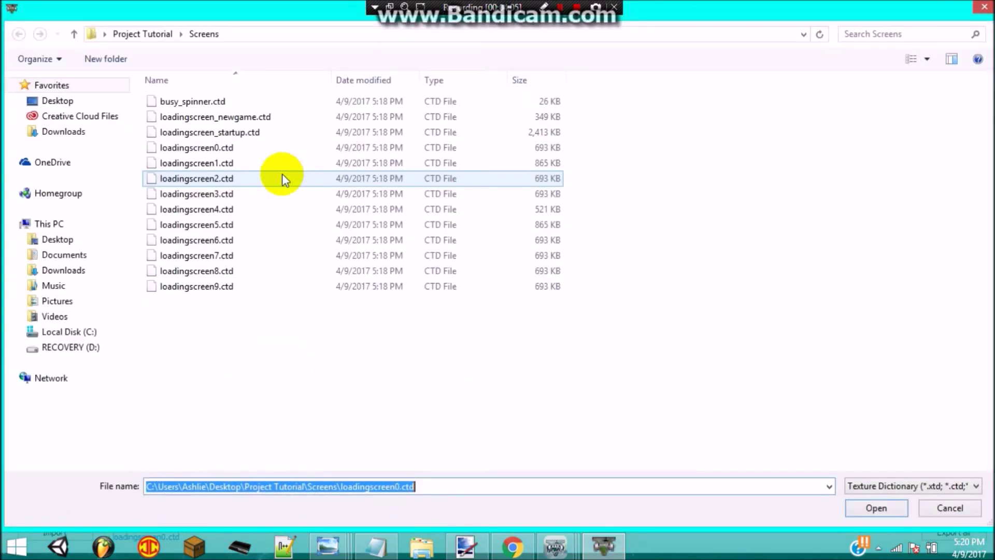
double_click(245, 177)
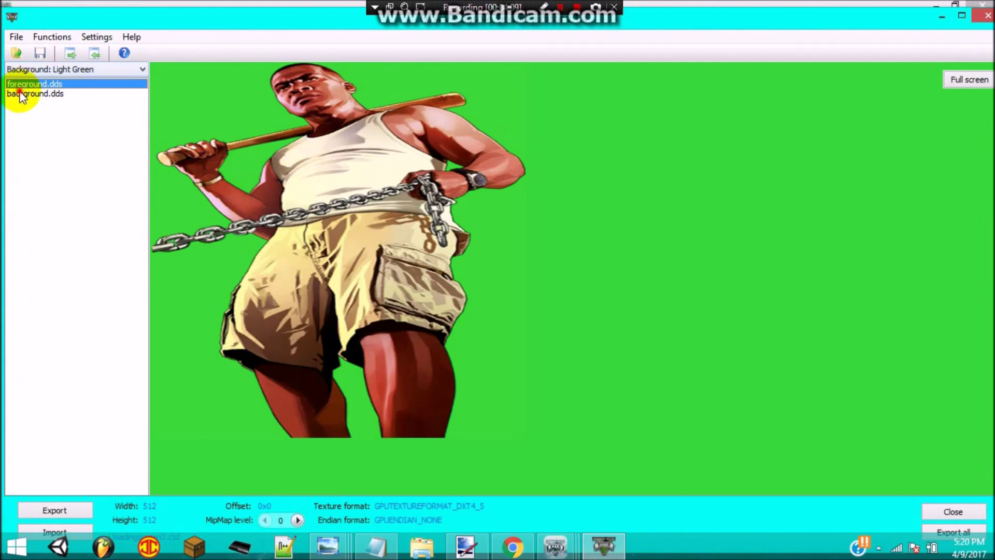
left_click(21, 94)
Open loadingscreen8.ctd and export its water-tower background.dds to the Screens folder
left_click(14, 54)
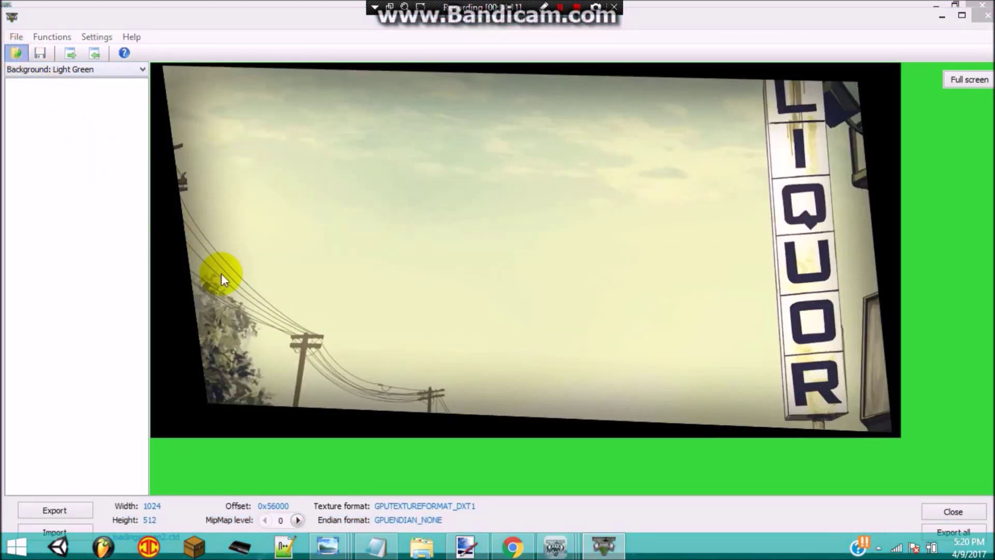
double_click(251, 269)
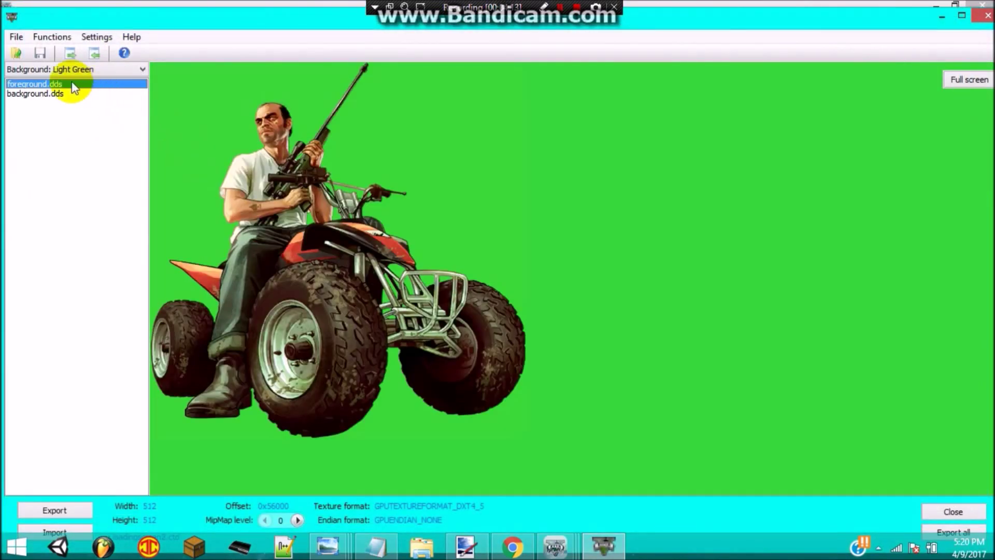
left_click(24, 92)
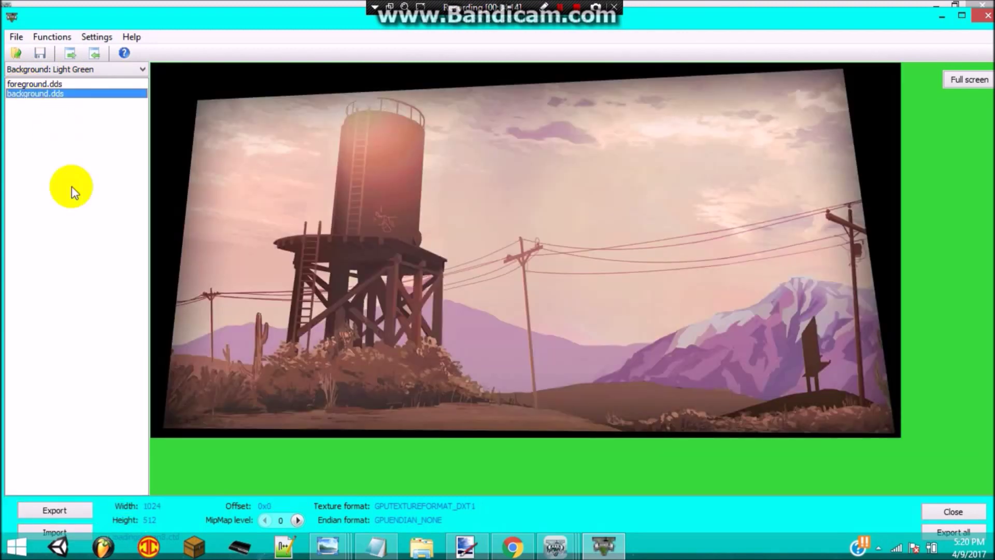
left_click(56, 511)
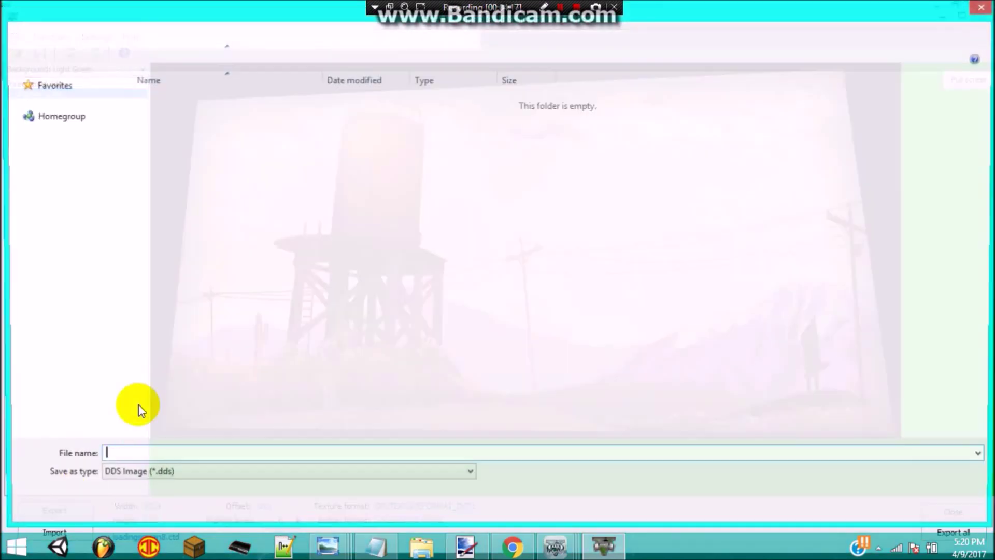
left_click(877, 508)
Open background.dds from Project Tutorial > Screens in paint.net
left_click(465, 545)
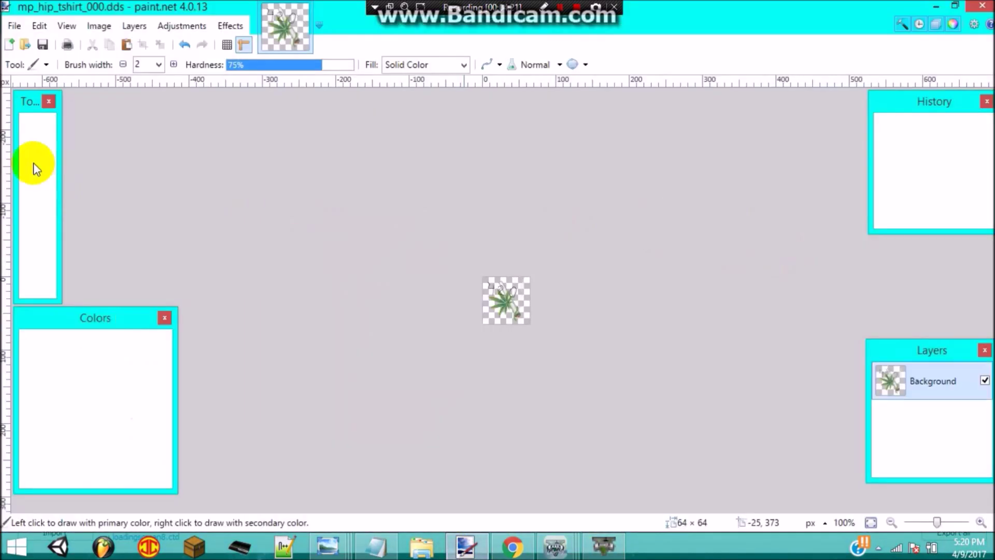
left_click(14, 26)
left_click(40, 60)
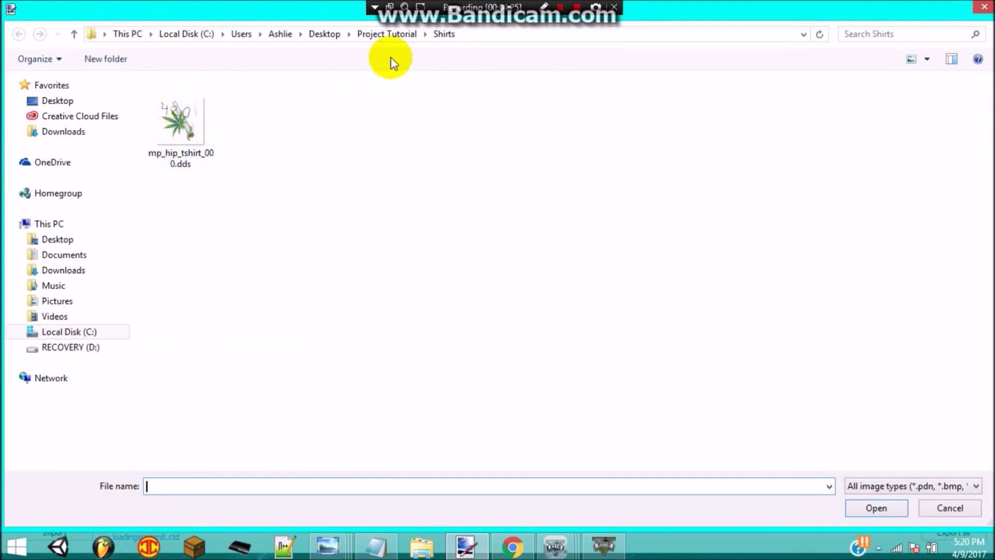
left_click(373, 35)
double_click(176, 100)
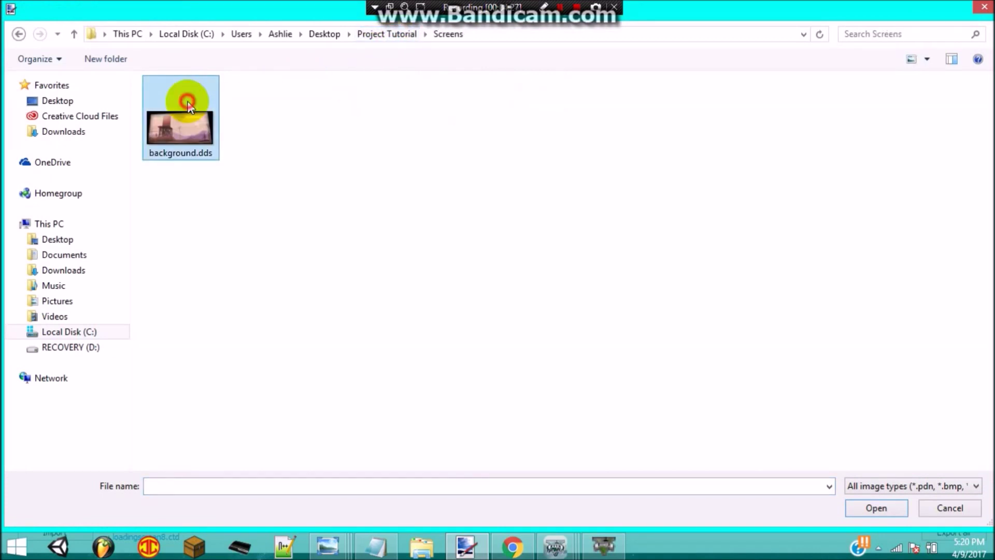
double_click(184, 98)
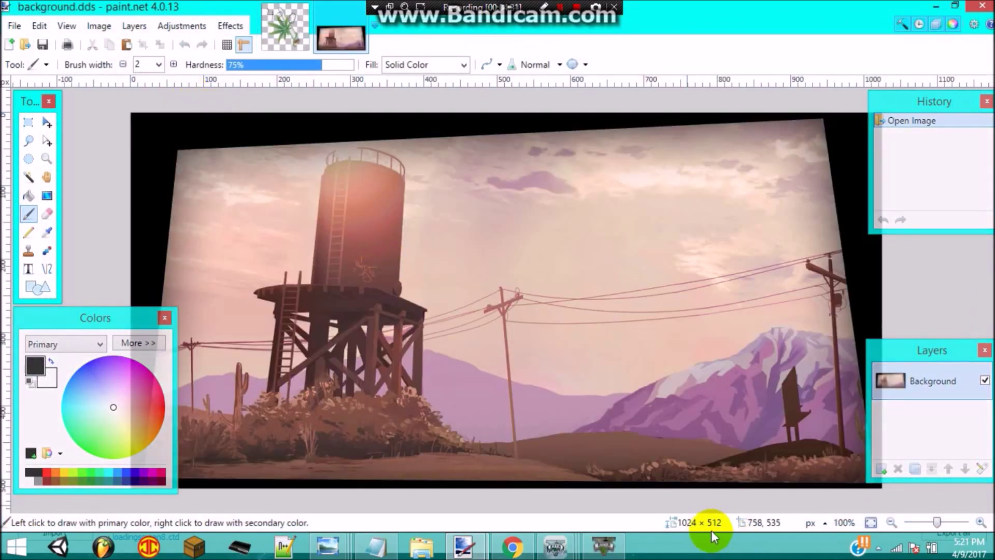
Import the Black Widow RPF space picture from Pictures as a new layer
left_click(134, 26)
left_click(181, 101)
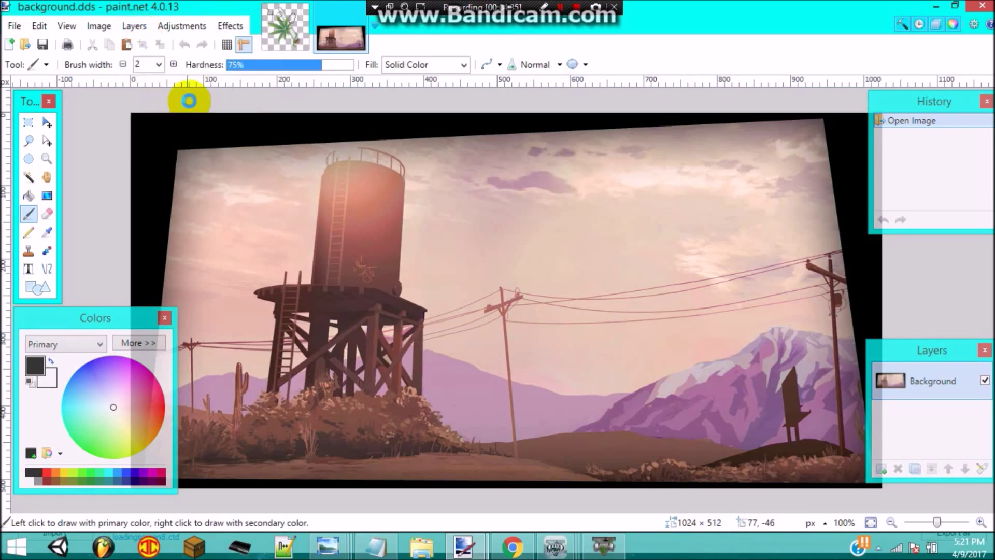
left_click(58, 301)
double_click(216, 122)
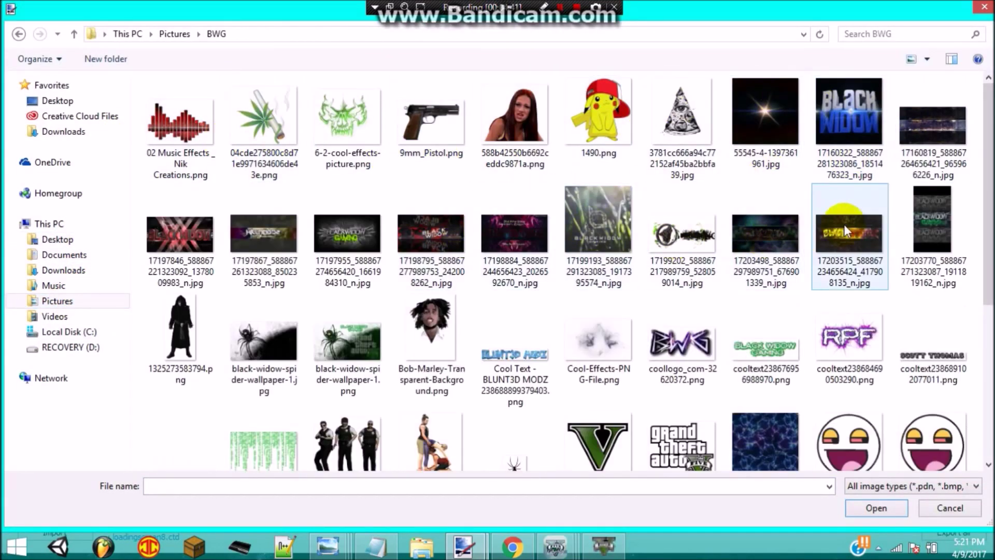
scroll(451, 282, "down", 5)
scroll(451, 282, "up", 5)
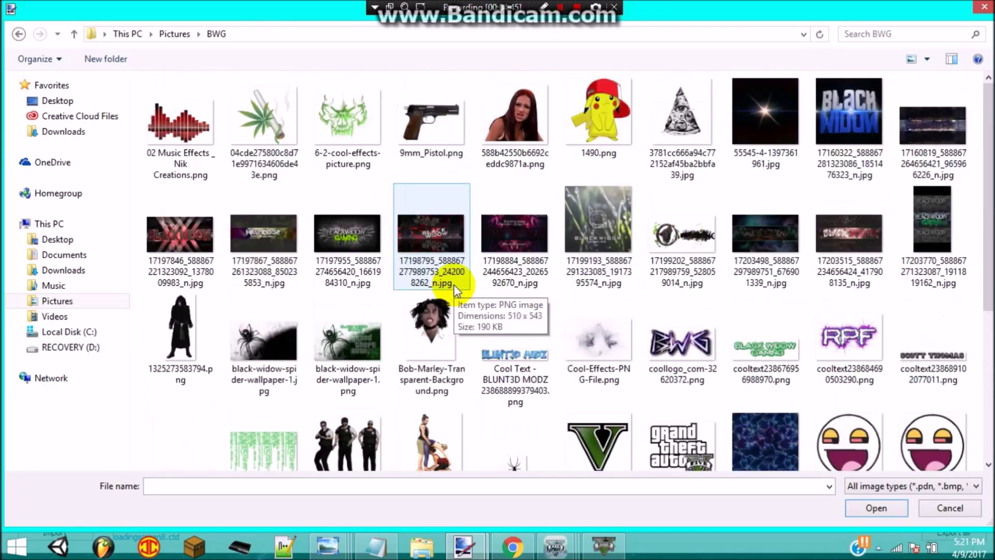
scroll(455, 288, "down", 4)
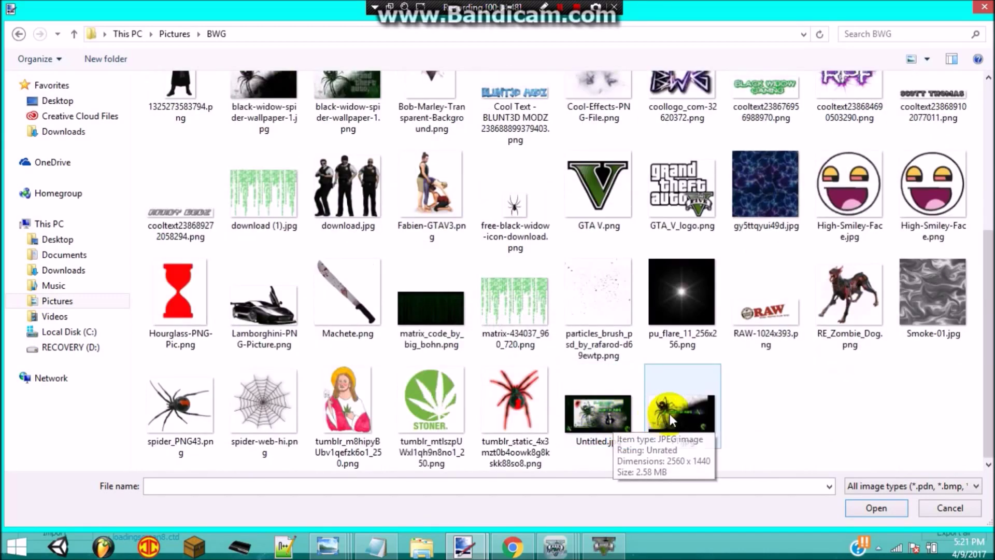
scroll(455, 238, "up", 5)
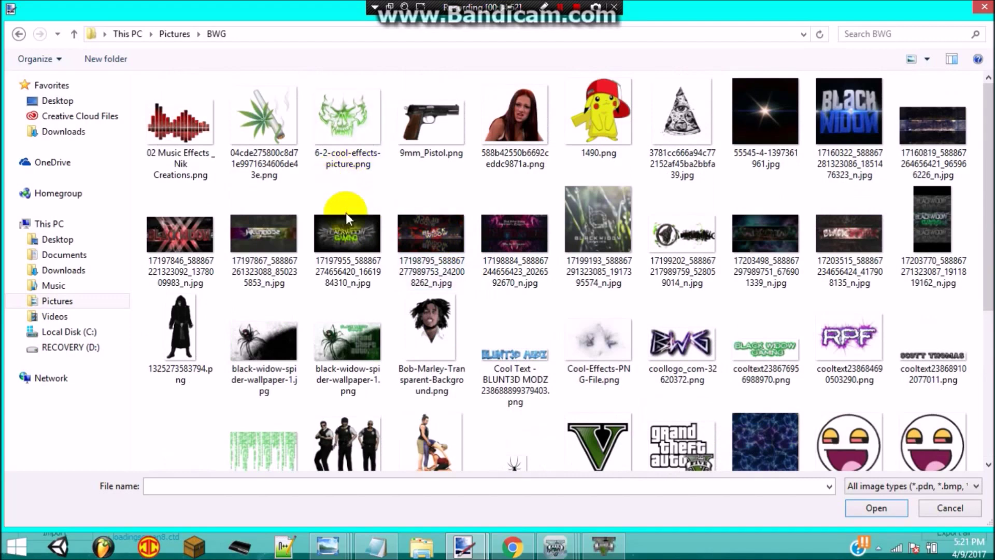
left_click(187, 34)
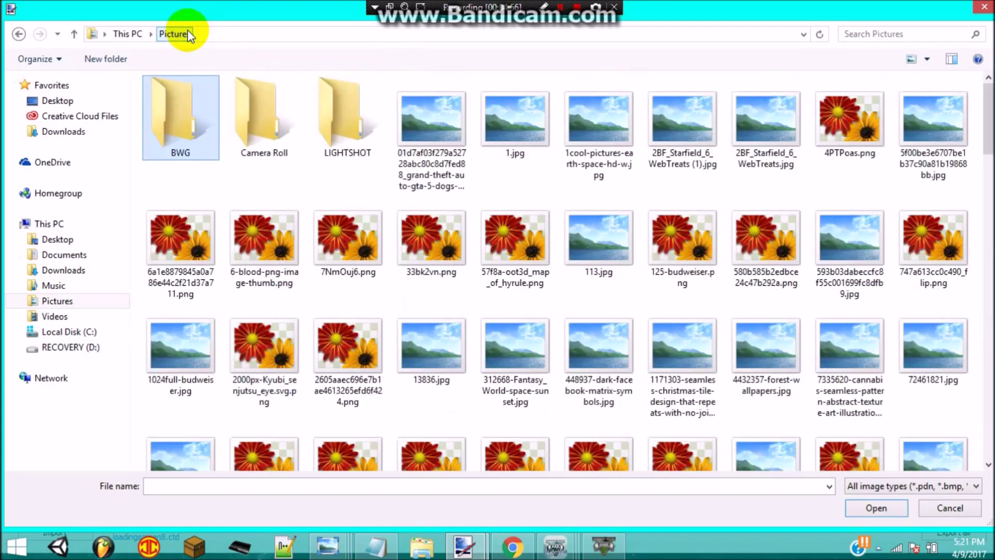
double_click(584, 158)
Overwrite background.dds as a DXT1-compressed DDS, flattening the layers
left_click(44, 45)
left_click(246, 475)
left_click(243, 457)
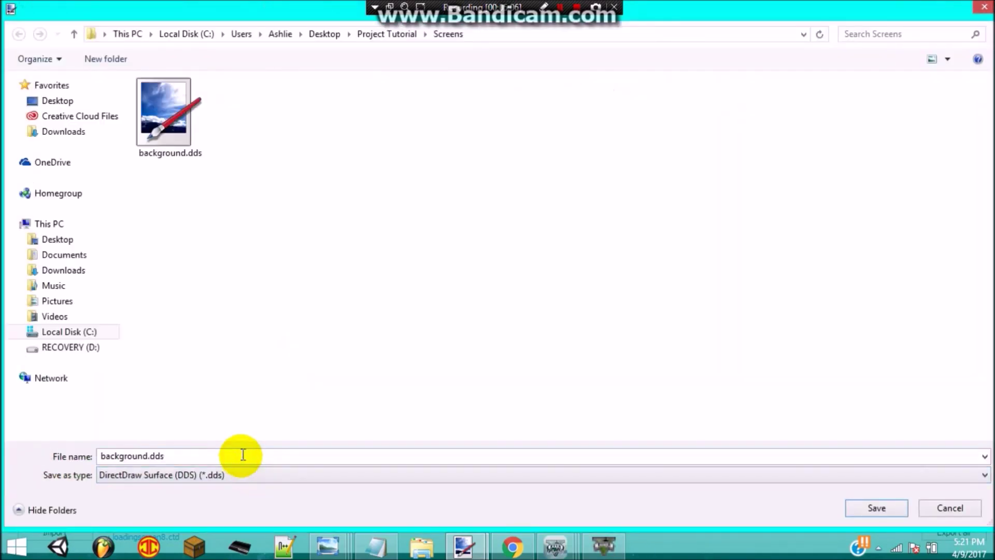
left_click(870, 509)
left_click(536, 271)
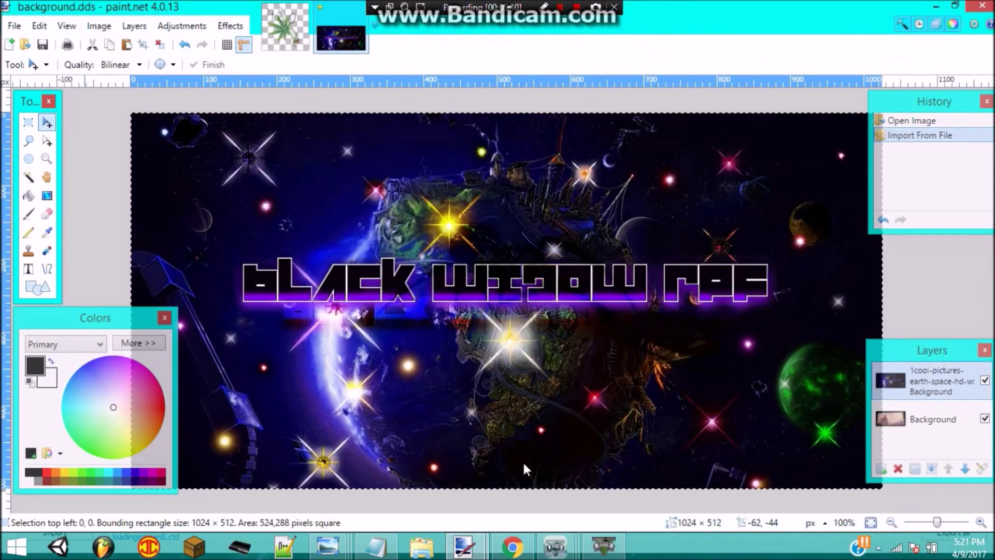
left_click(607, 551)
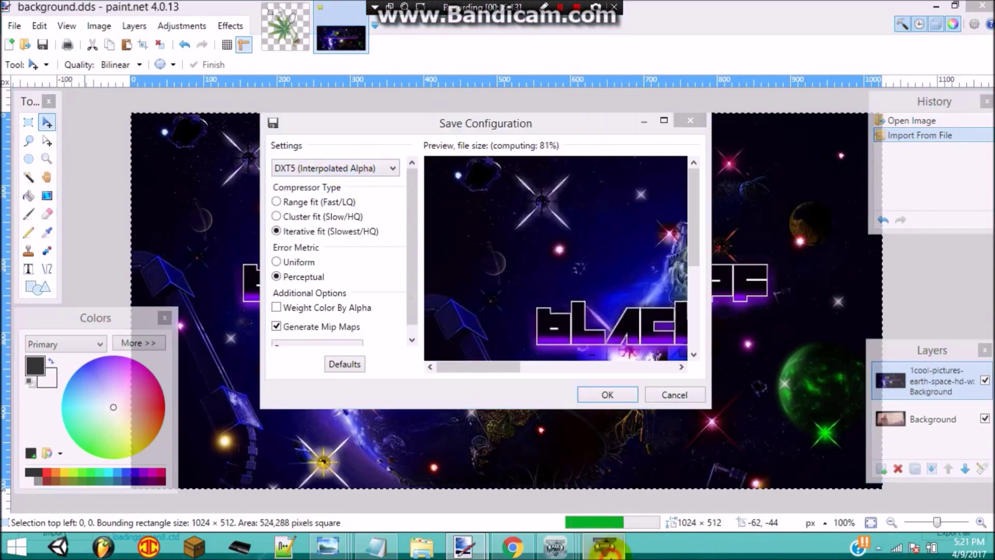
left_click(594, 548)
left_click(336, 168)
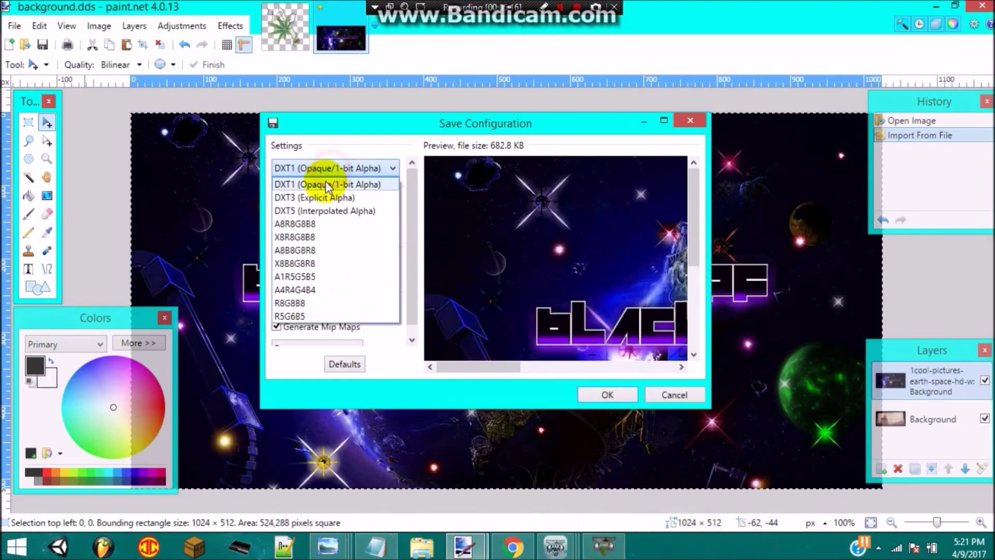
left_click(311, 181)
left_click(591, 393)
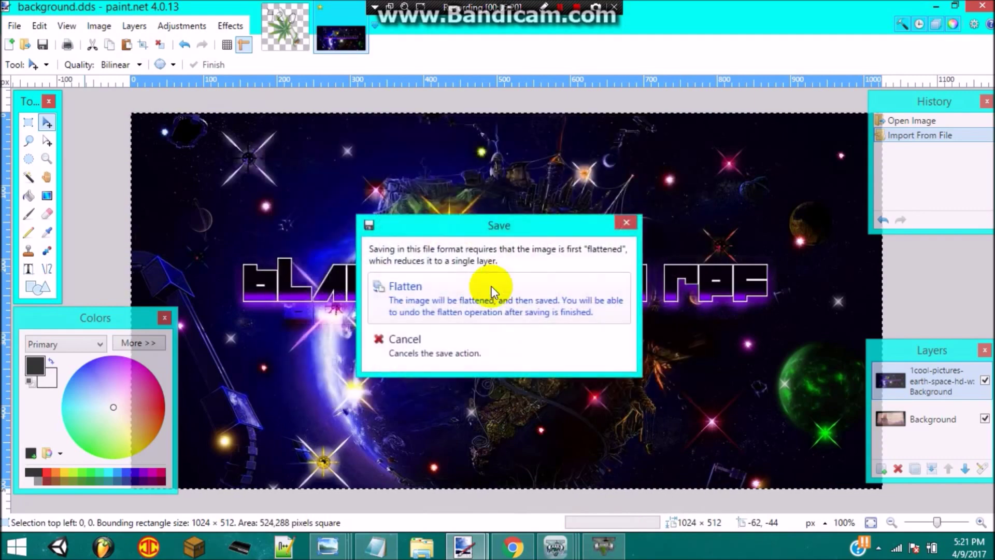
left_click(501, 284)
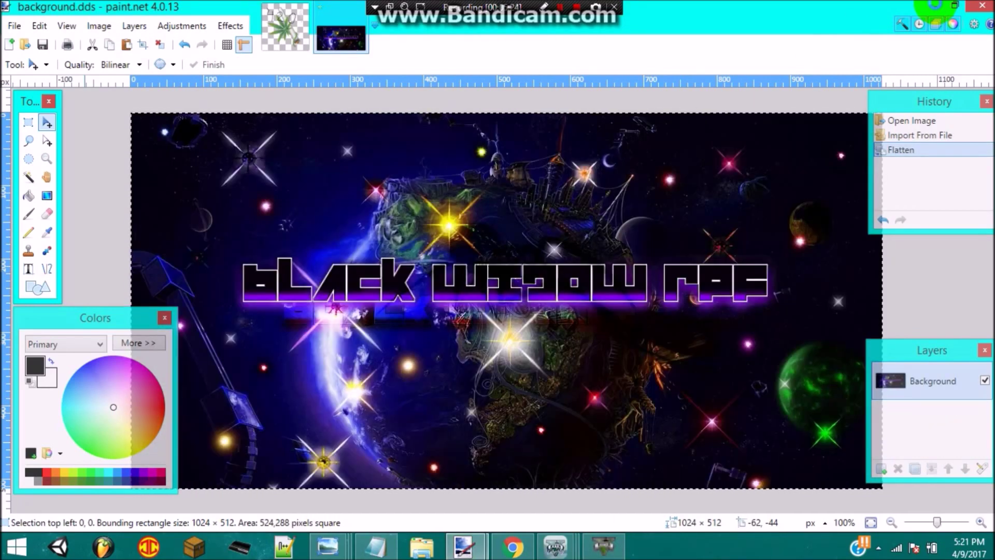
left_click(937, 8)
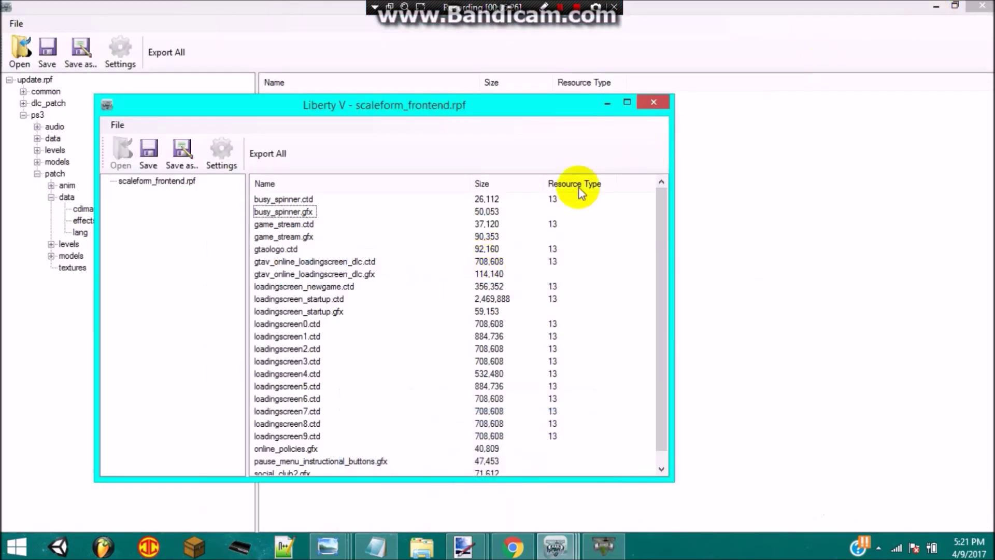
Replace loadingscreen8.ctd's background with the new background.dds and save the dictionary
left_click(606, 546)
left_click(55, 532)
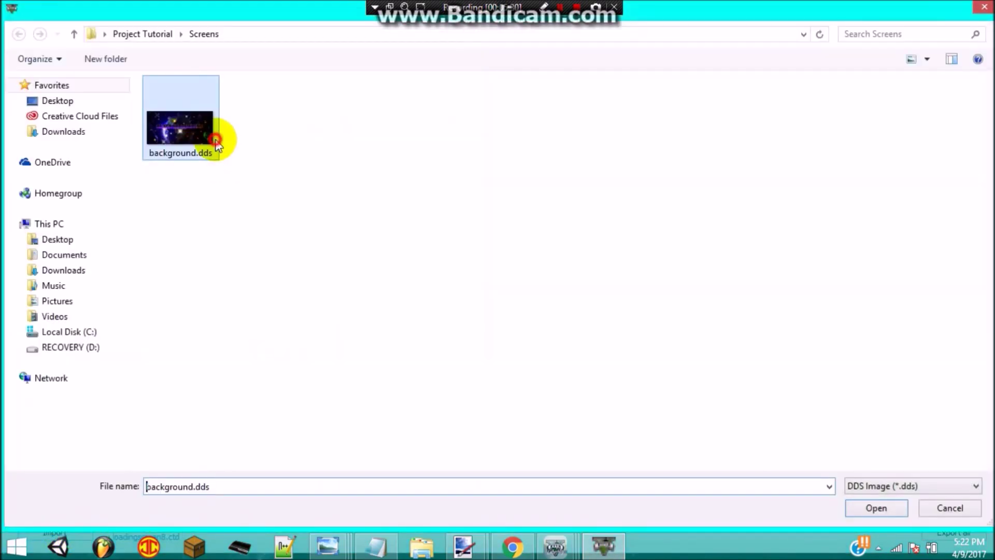
double_click(218, 136)
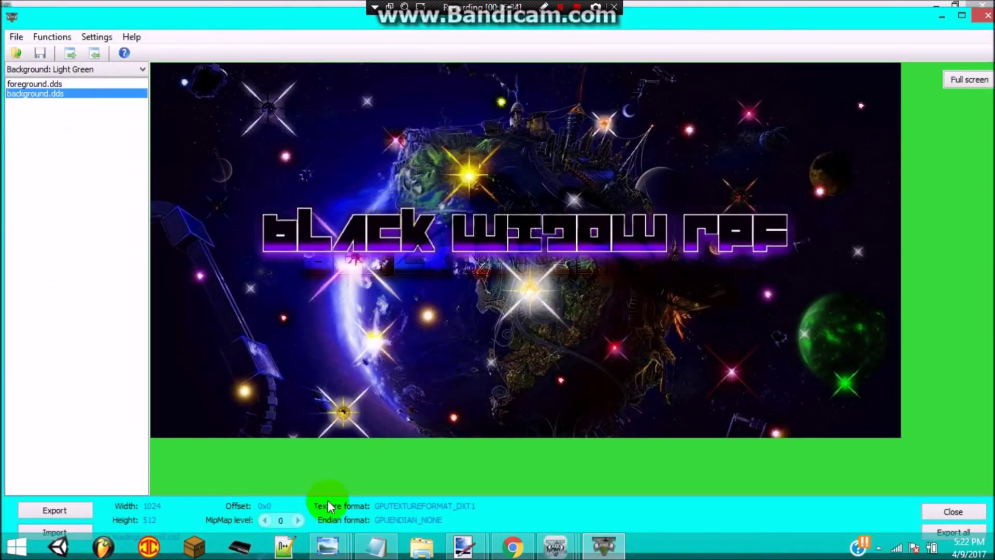
left_click(297, 520)
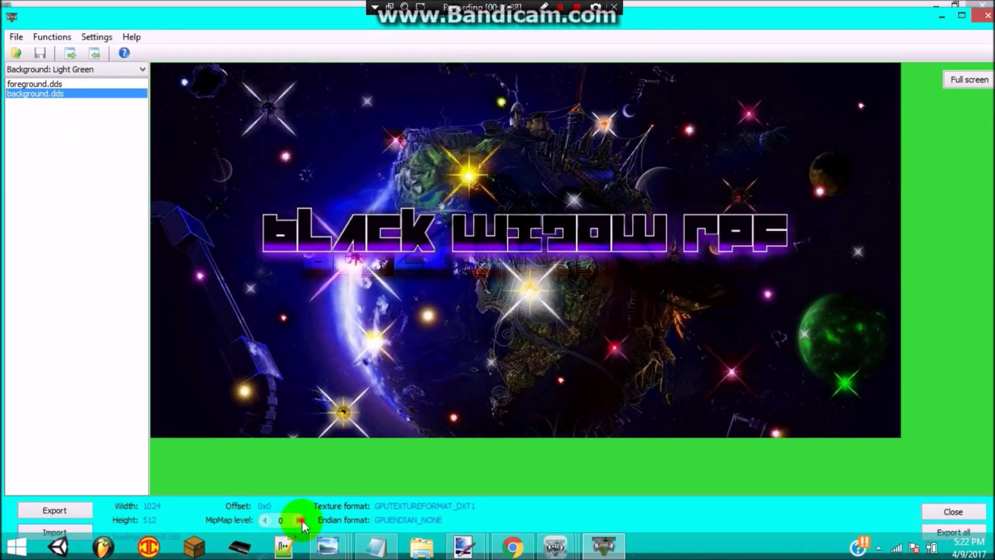
left_click(51, 82)
left_click(40, 94)
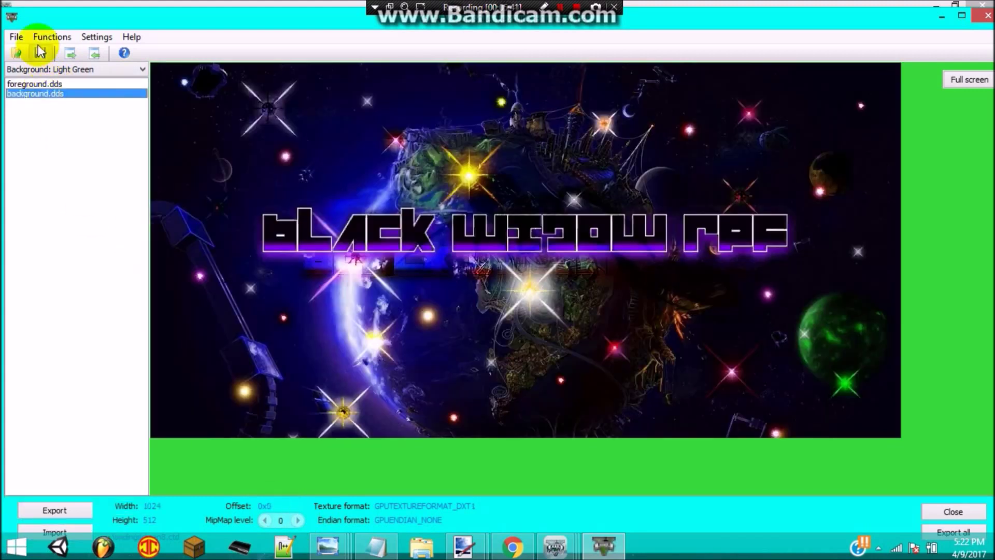
left_click(25, 53)
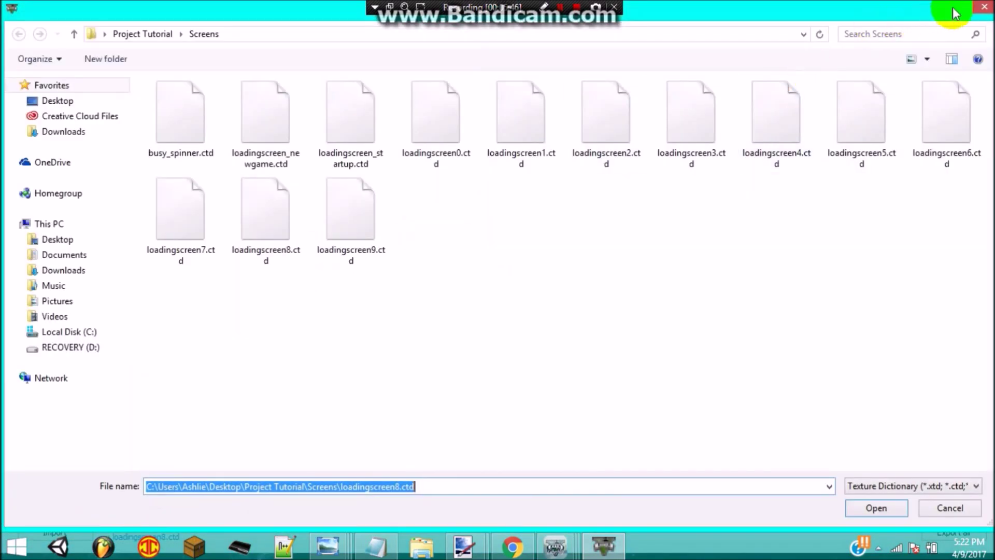
left_click(985, 7)
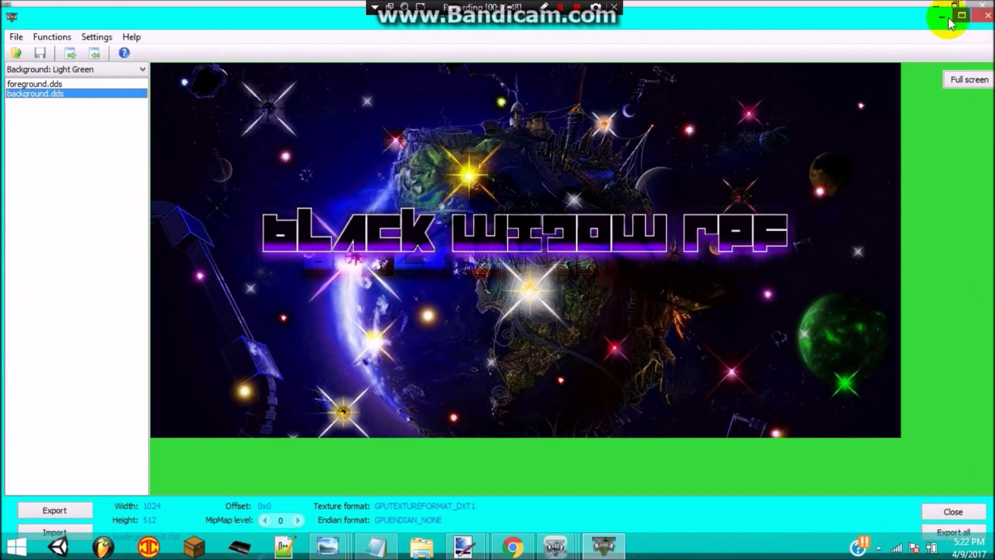
left_click(983, 7)
Re-import all Screens .ctd files into scaleform_frontend.rpf, save it, and close its window
right_click(380, 352)
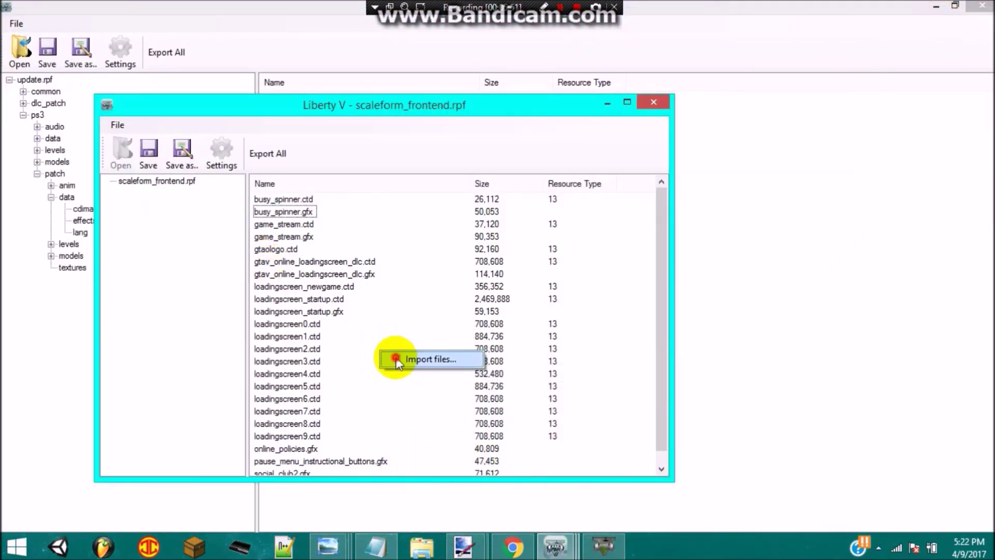
left_click(410, 355)
left_click_drag(222, 346, 210, 113)
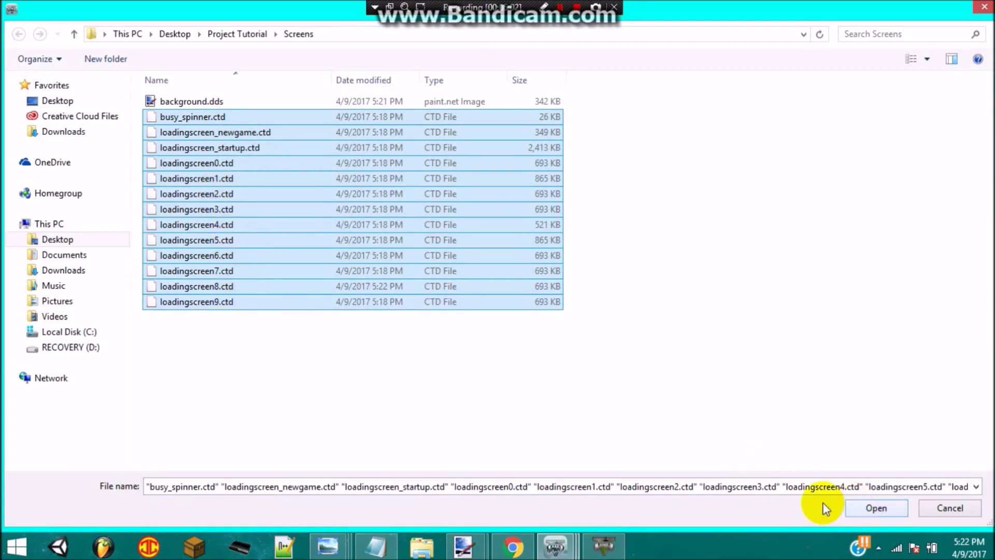
left_click(852, 508)
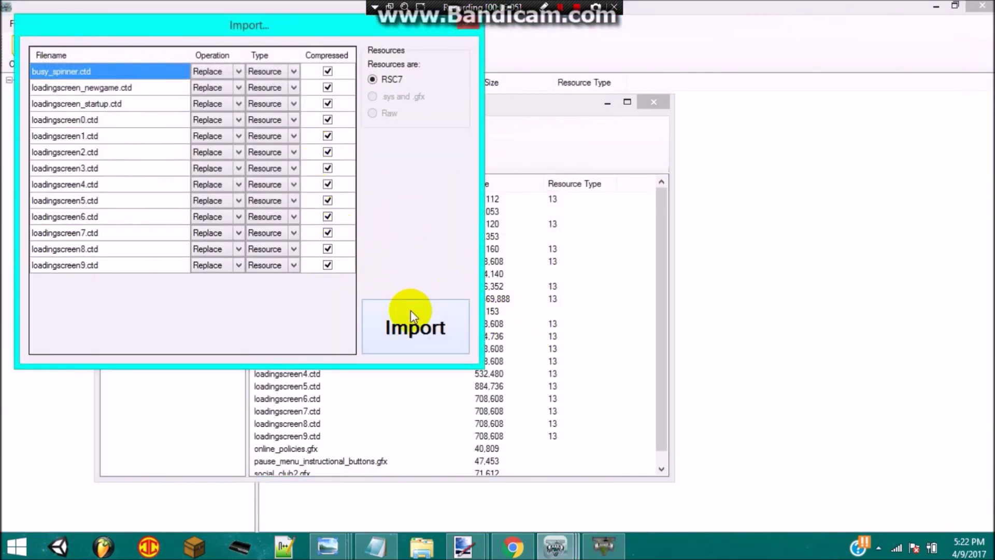
left_click(410, 314)
left_click(149, 160)
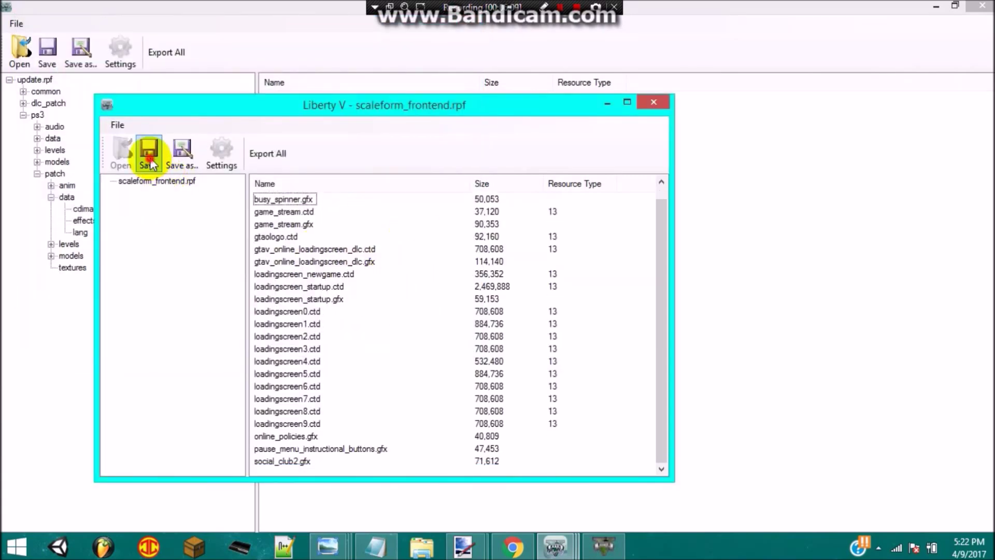
left_click(525, 325)
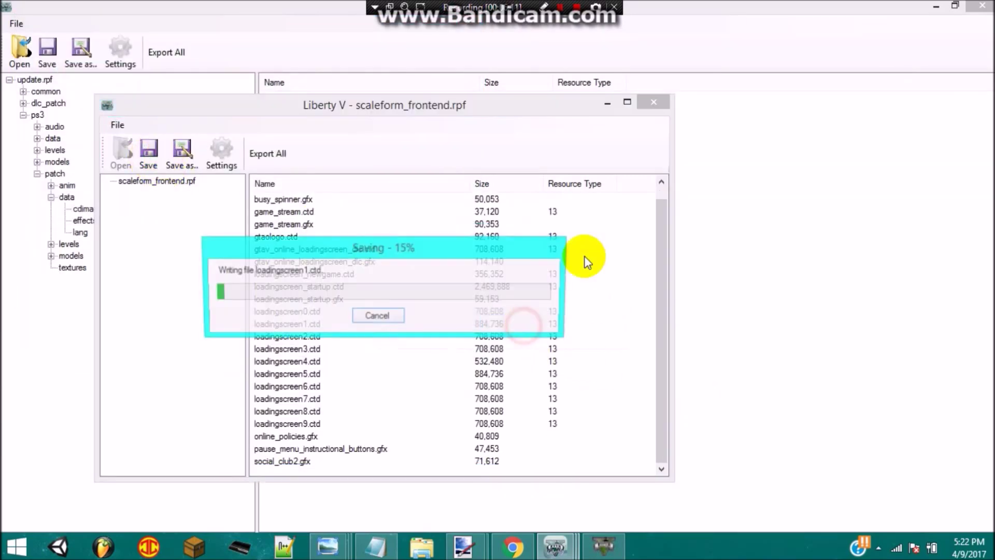
left_click(651, 105)
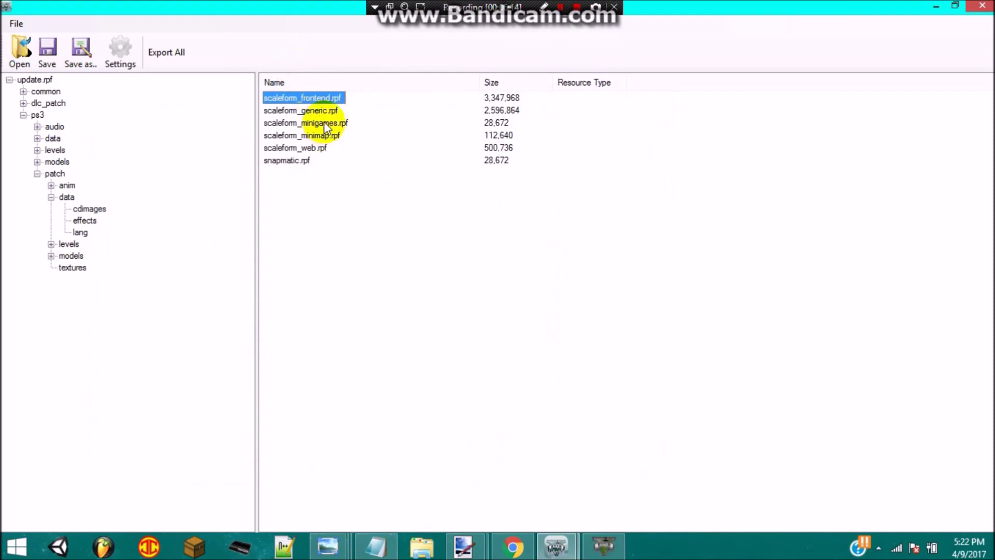
Check the loading-screen notes in Notepad, then return to update.rpf
left_click(318, 187)
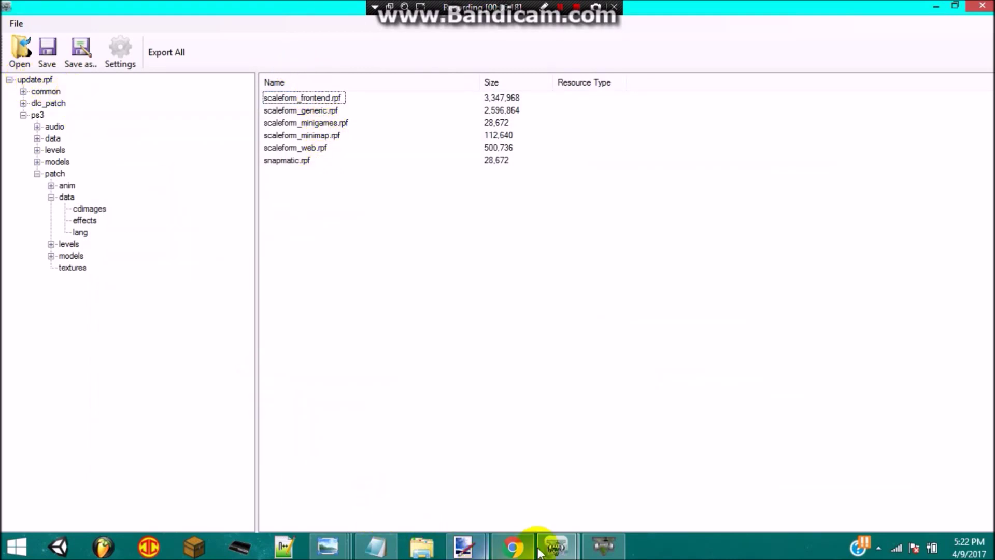
left_click(369, 545)
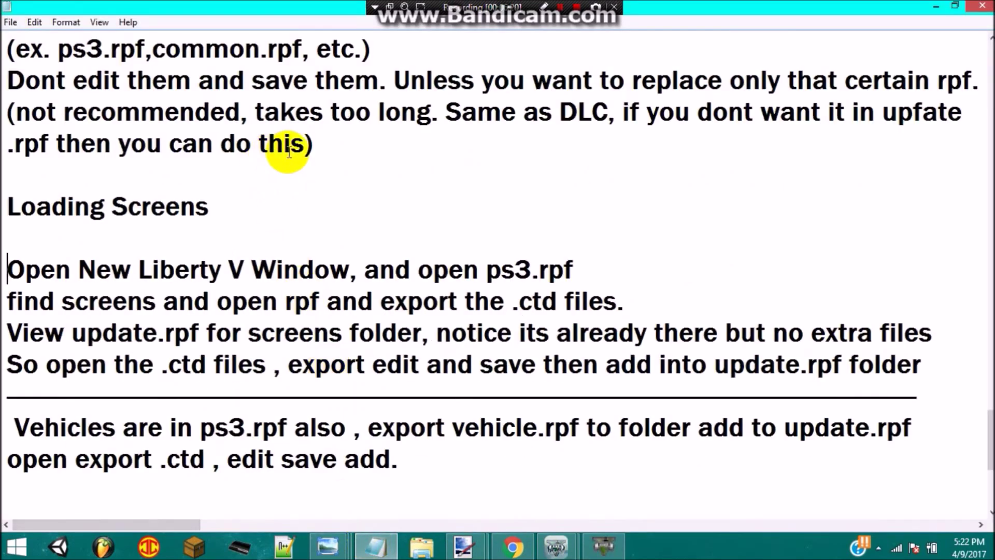
scroll(310, 244, "down", 1)
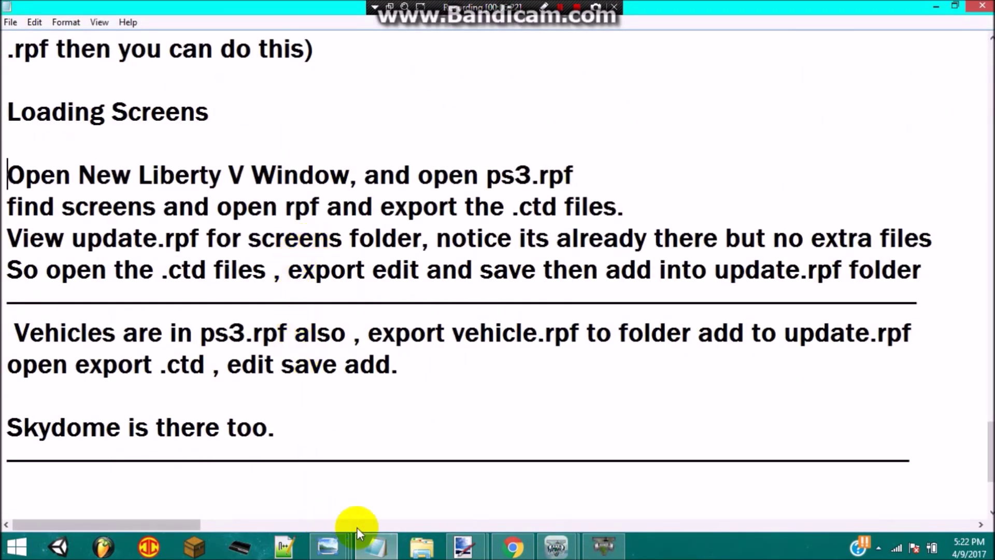
left_click(386, 545)
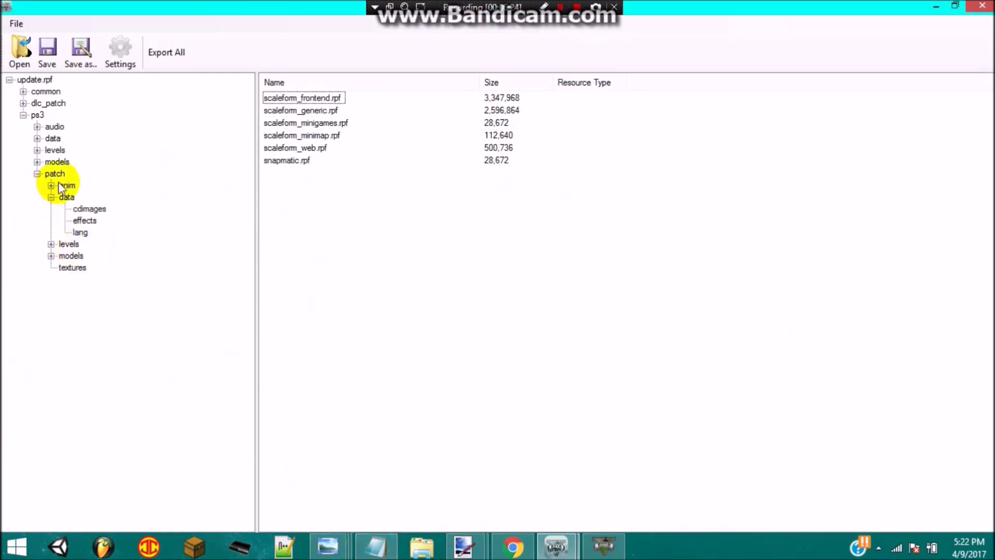
Expand patch > levels > gta5 and ps3 > levels > gta5, revealing lodlights.rpf
double_click(56, 175)
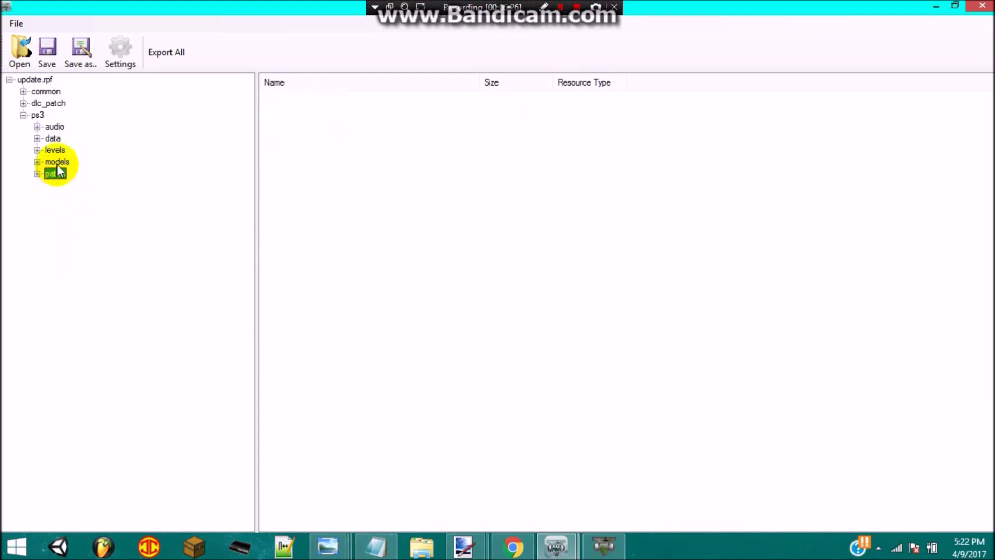
double_click(55, 175)
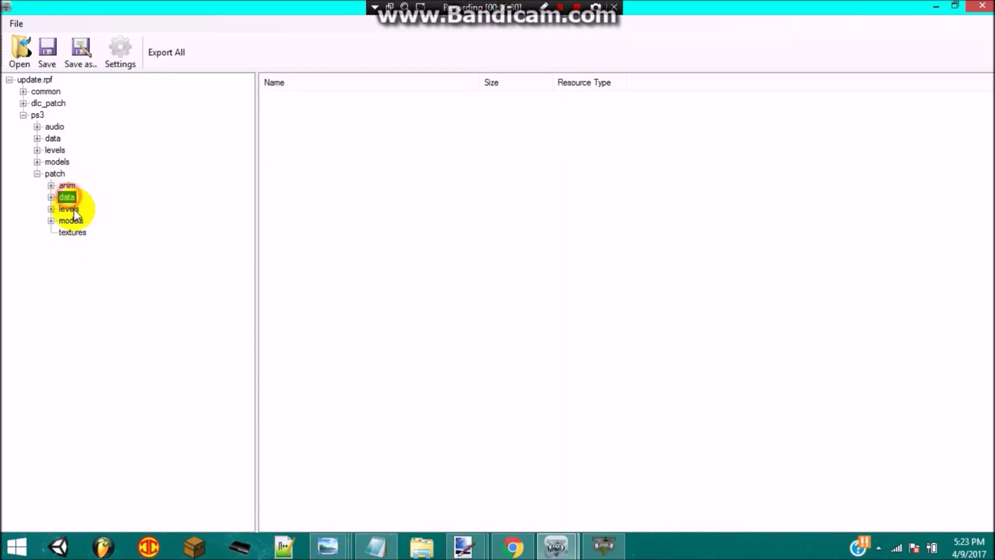
left_click(78, 221)
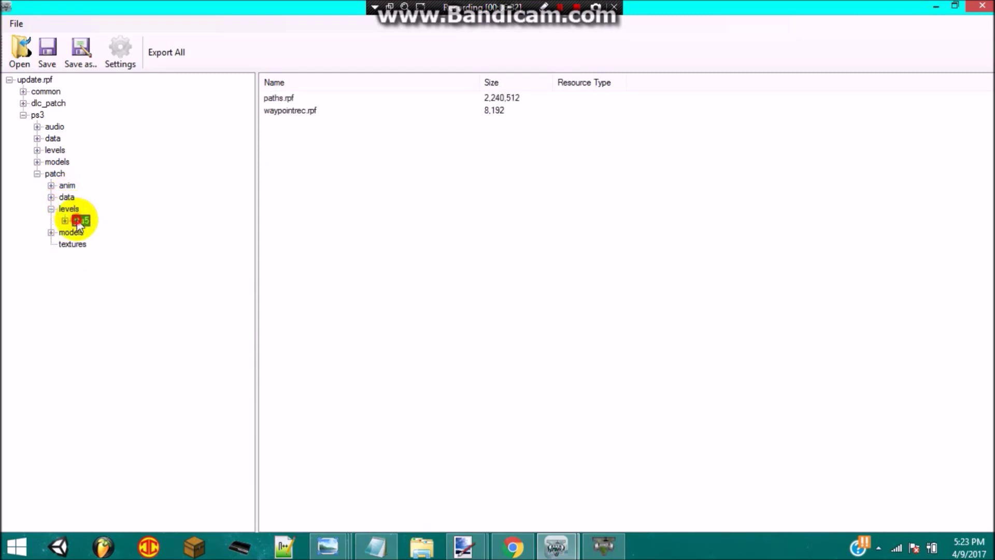
double_click(78, 222)
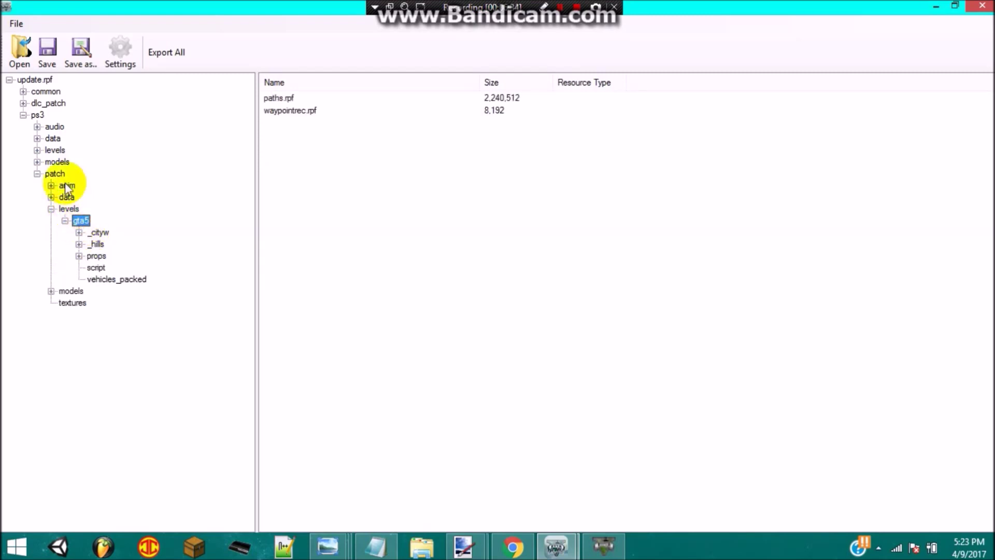
double_click(55, 150)
left_click(65, 162)
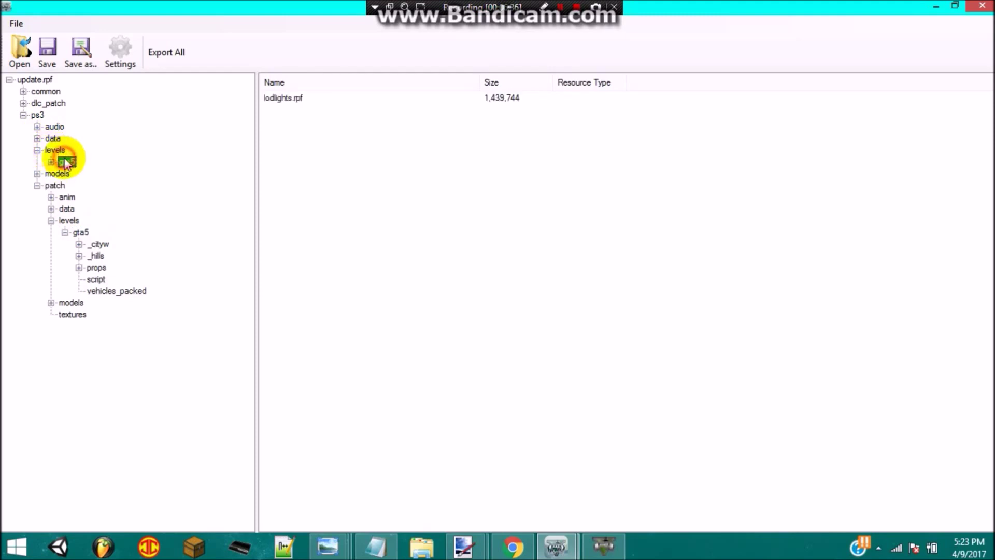
double_click(65, 161)
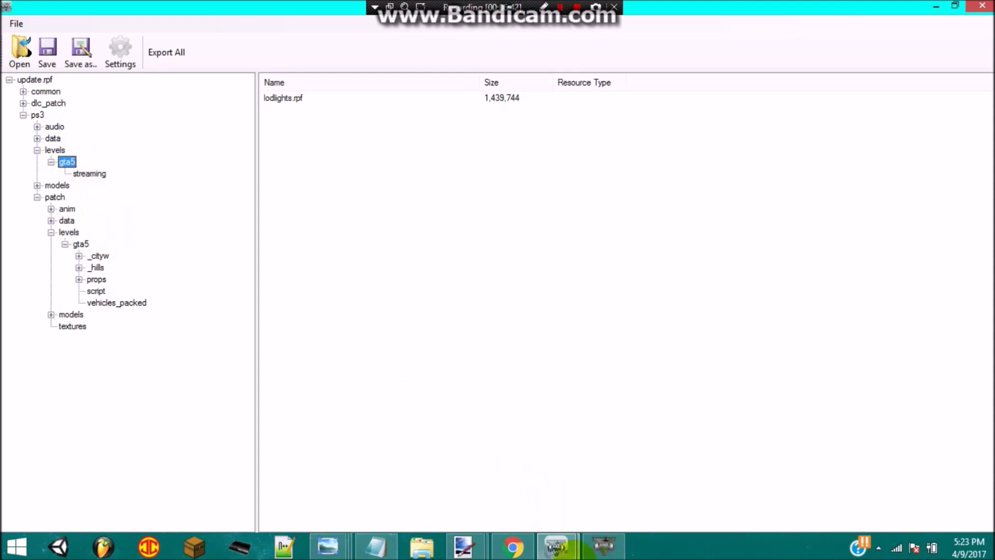
Switch to the ps3.rpf window and list the levels/gta5 archives
left_click(555, 545)
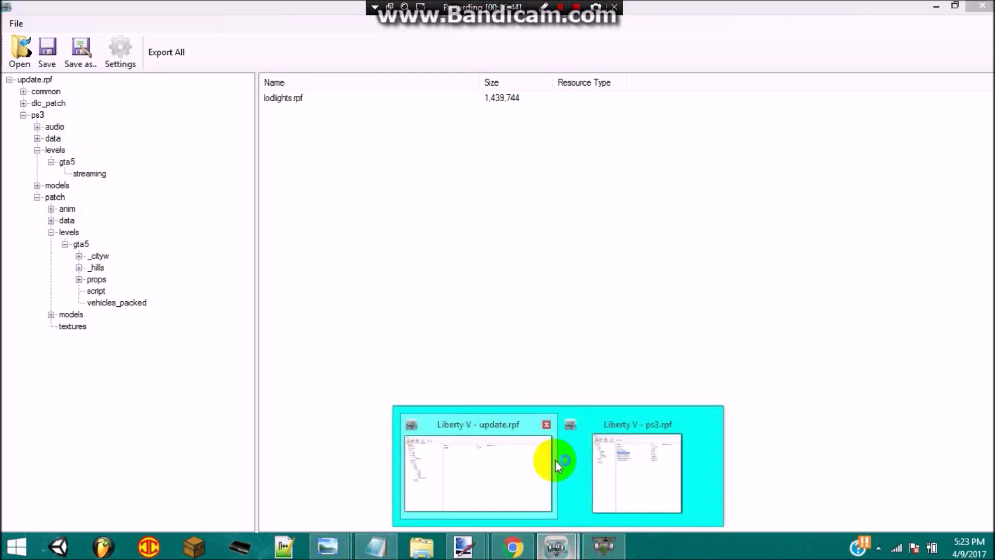
left_click(610, 453)
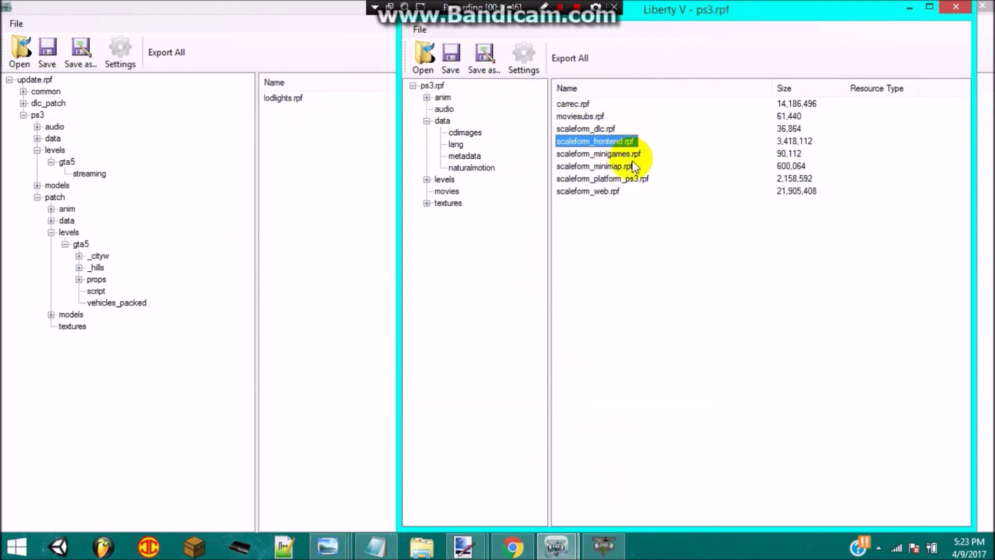
left_click(443, 121)
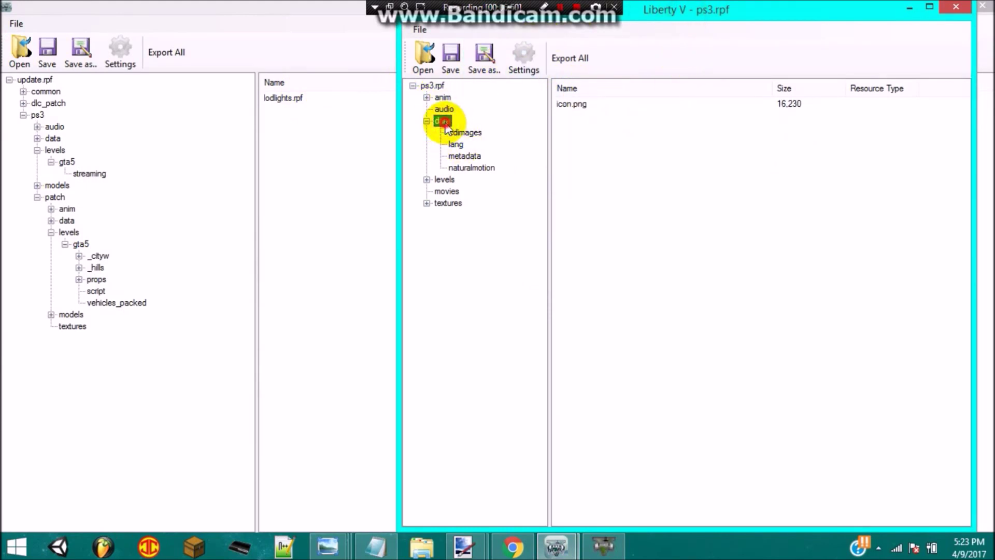
double_click(444, 122)
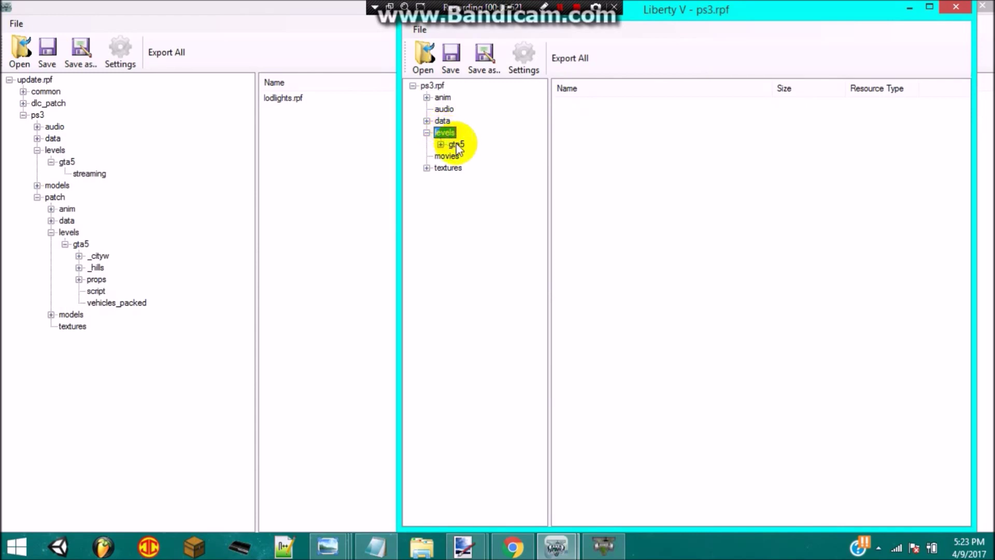
left_click(459, 146)
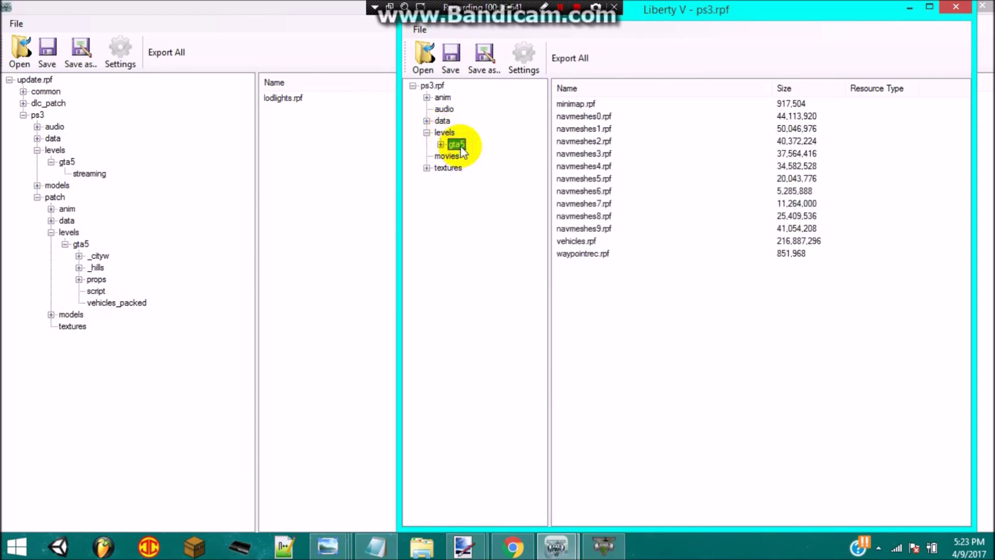
Export vehicles.rpf into the Project Tutorial folder
right_click(591, 244)
left_click(636, 269)
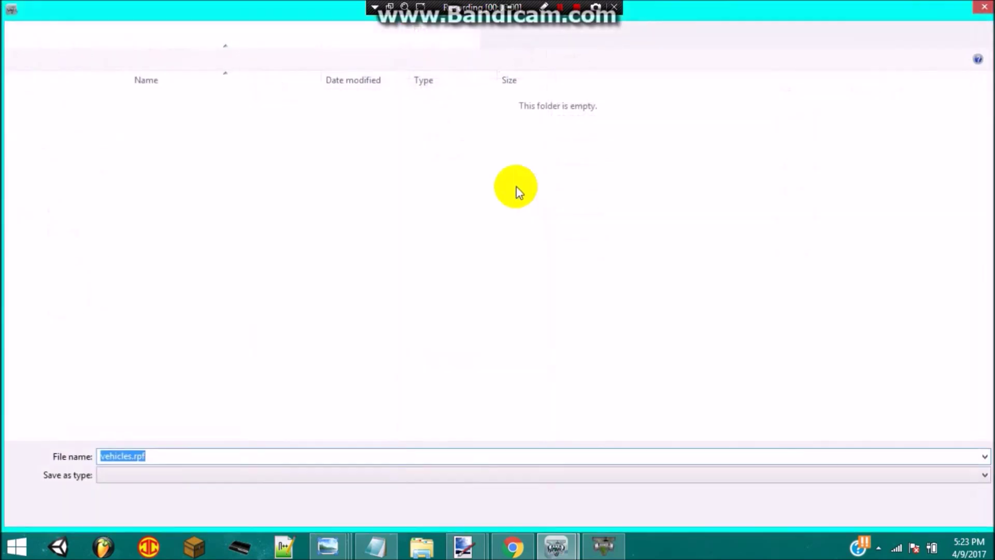
left_click(258, 34)
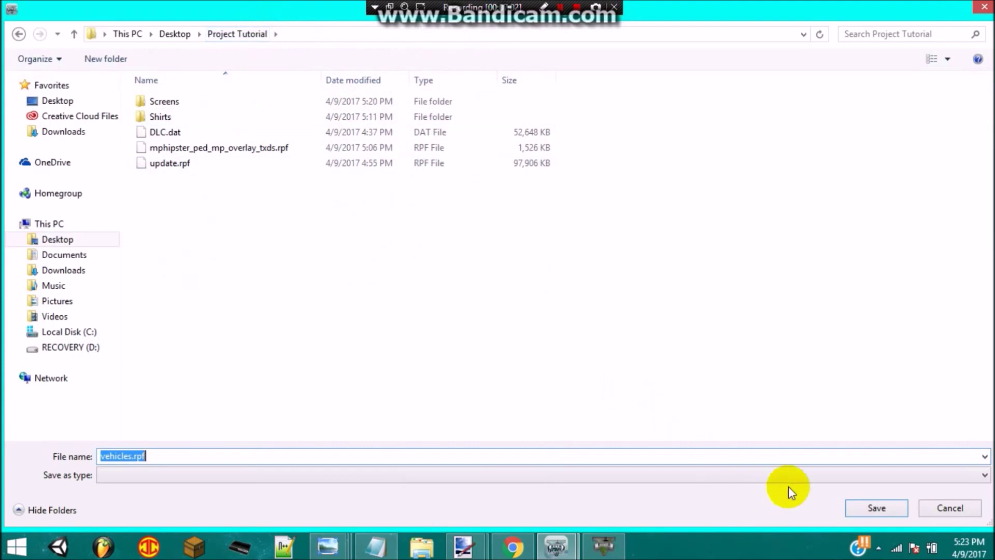
left_click(871, 512)
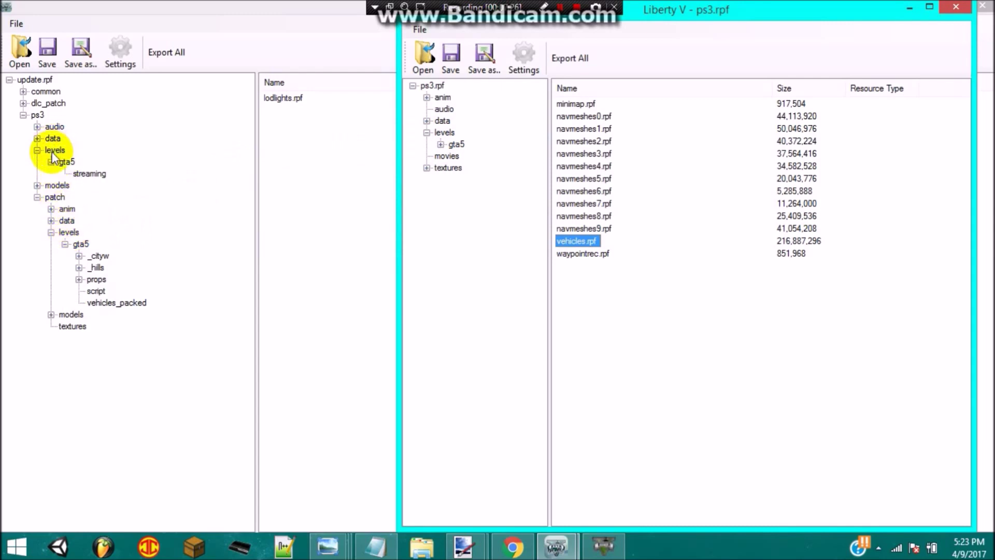
Import vehicles.rpf from Project Tutorial into update.rpf's patch/levels/gta5 folder
left_click(66, 162)
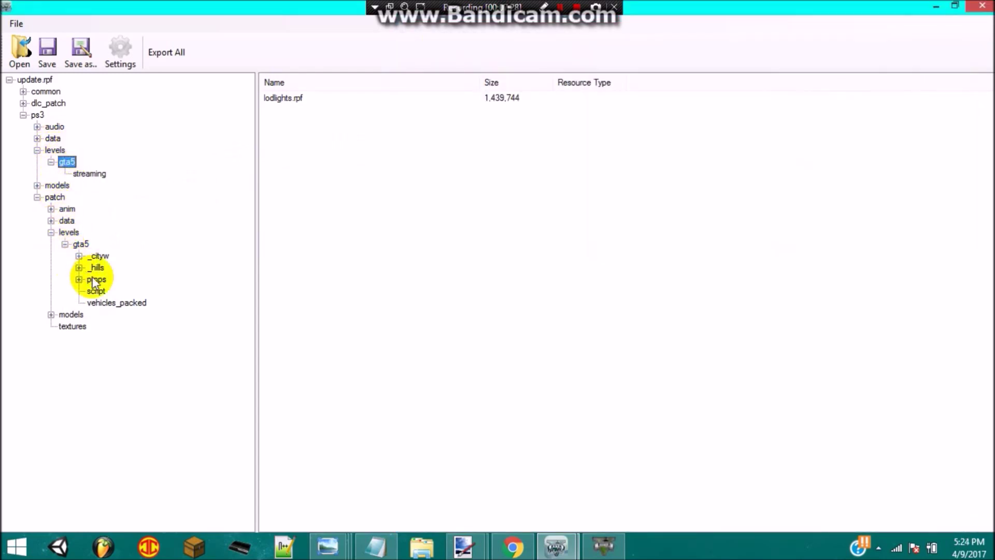
left_click(75, 241)
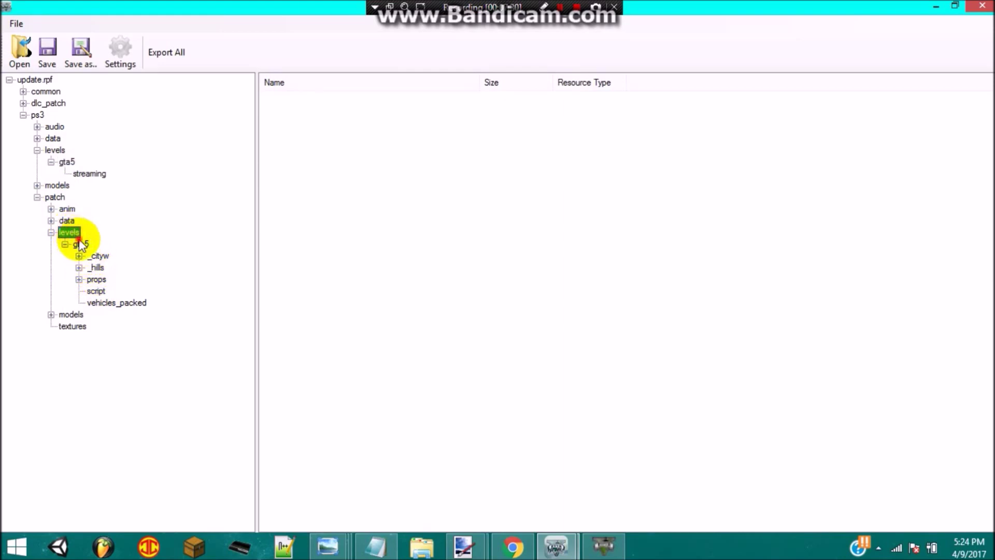
double_click(75, 241)
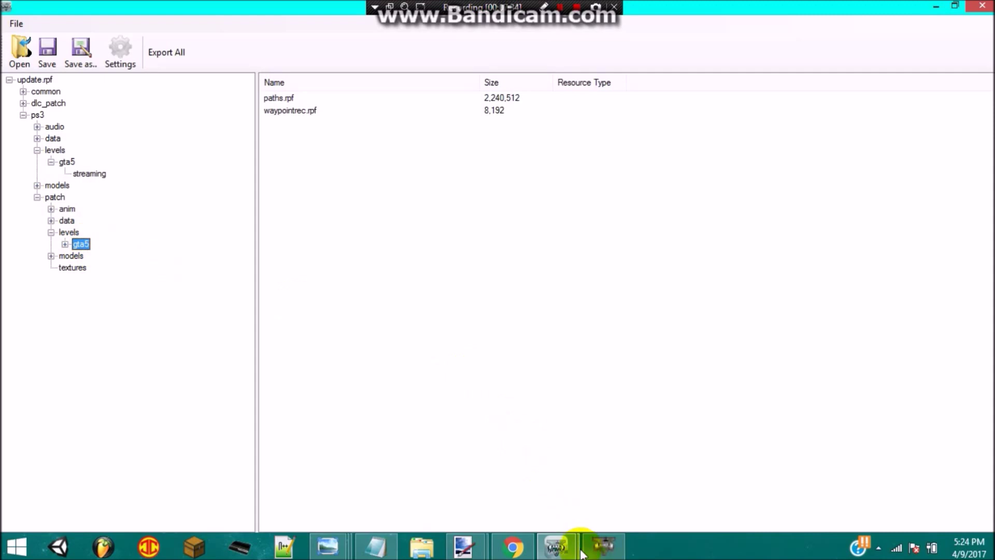
mouse_move(576, 550)
left_click(617, 493)
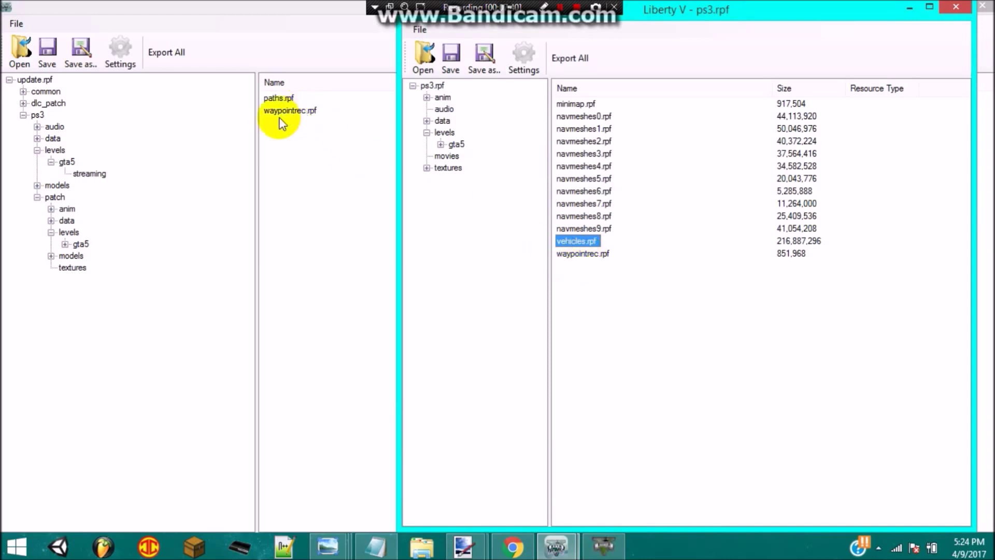
left_click(81, 244)
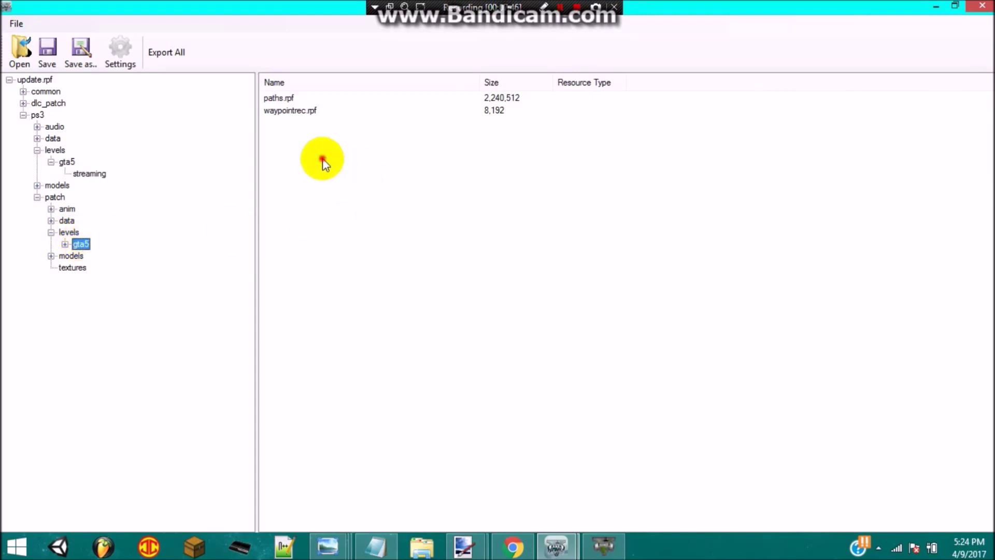
left_click(335, 167)
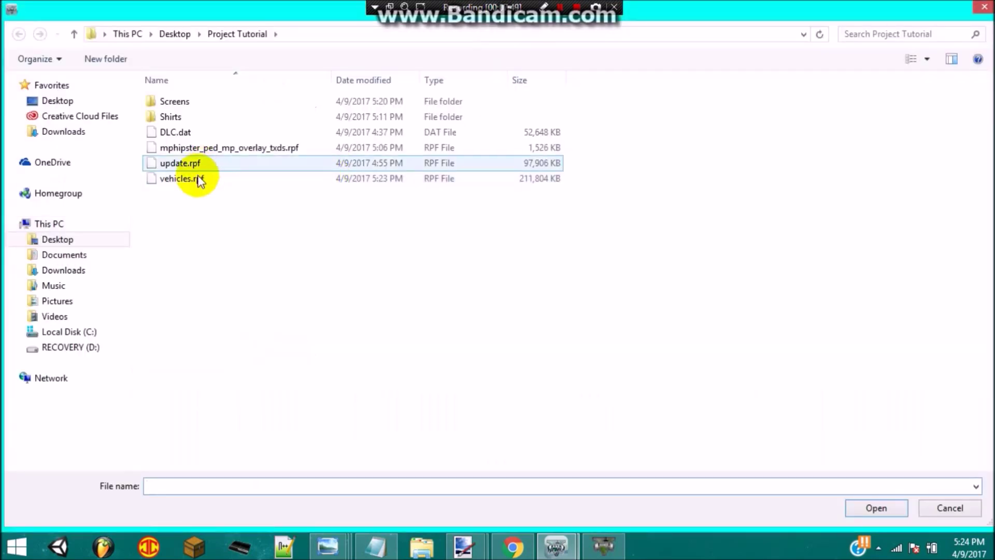
double_click(197, 177)
left_click(454, 382)
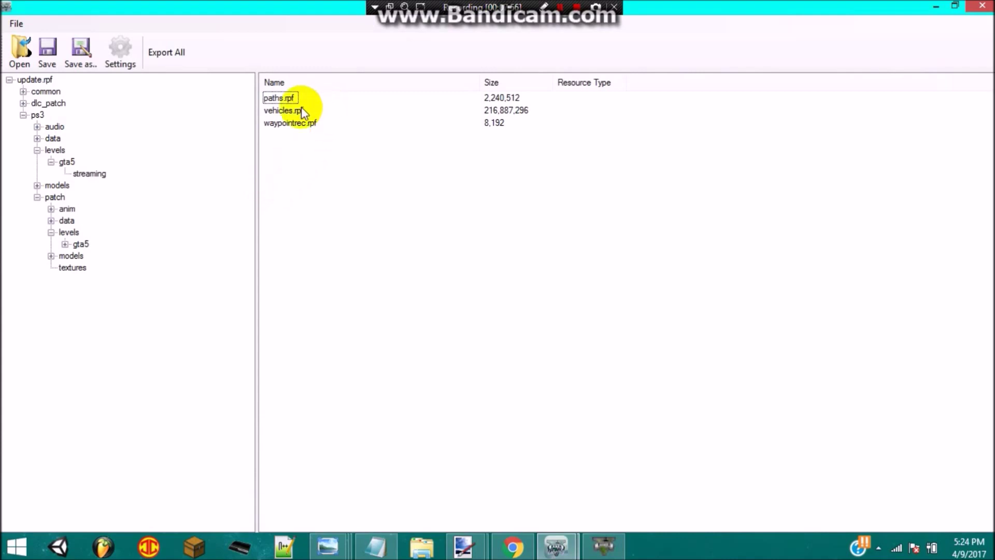
left_click(66, 162)
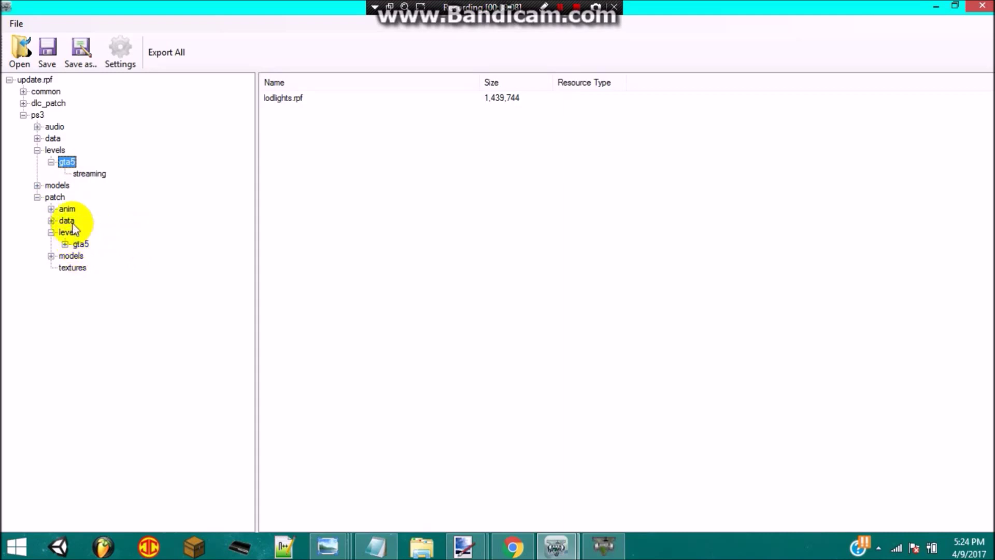
Open vehicles.rpf from update.rpf's patch/levels/gta5 folder in its own window
left_click(80, 243)
left_click(67, 162)
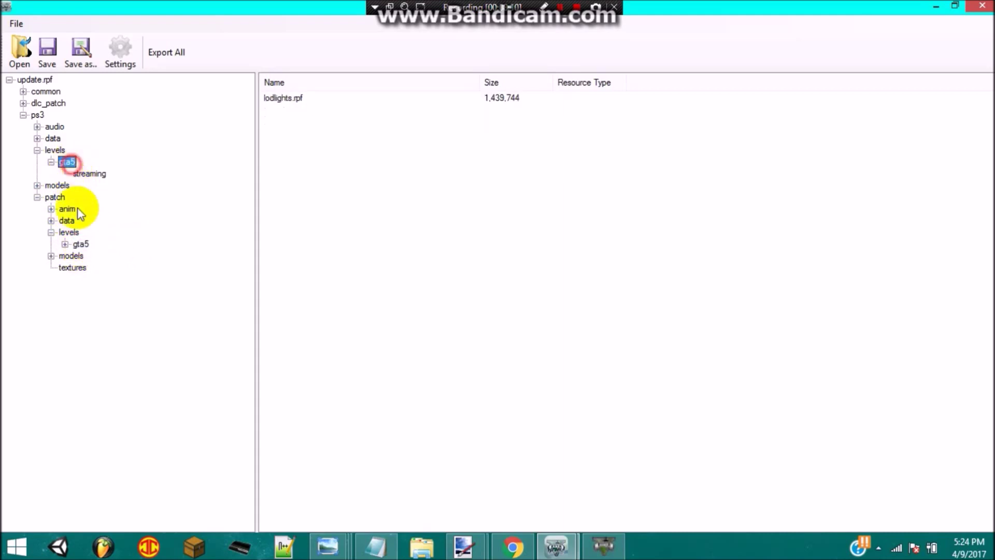
left_click(80, 244)
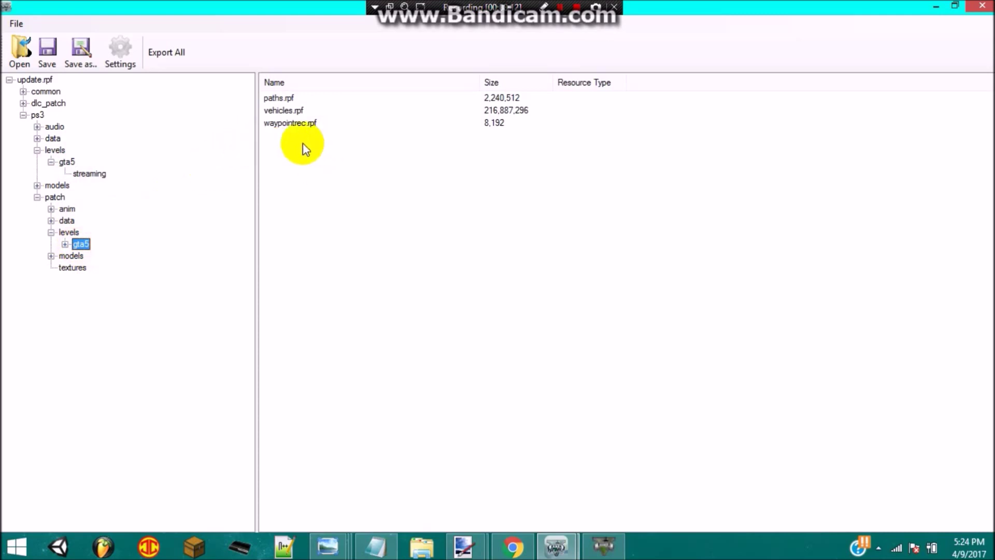
double_click(287, 111)
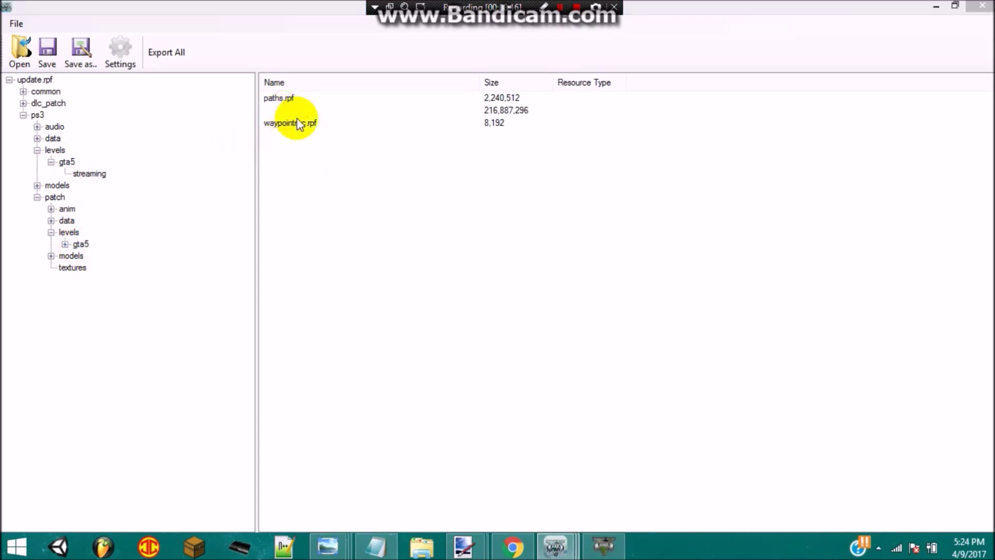
Scroll down the vehicles.rpf listing to the jet entries and select jet.ctd
scroll(324, 256, "down", 4)
scroll(324, 255, "down", 20)
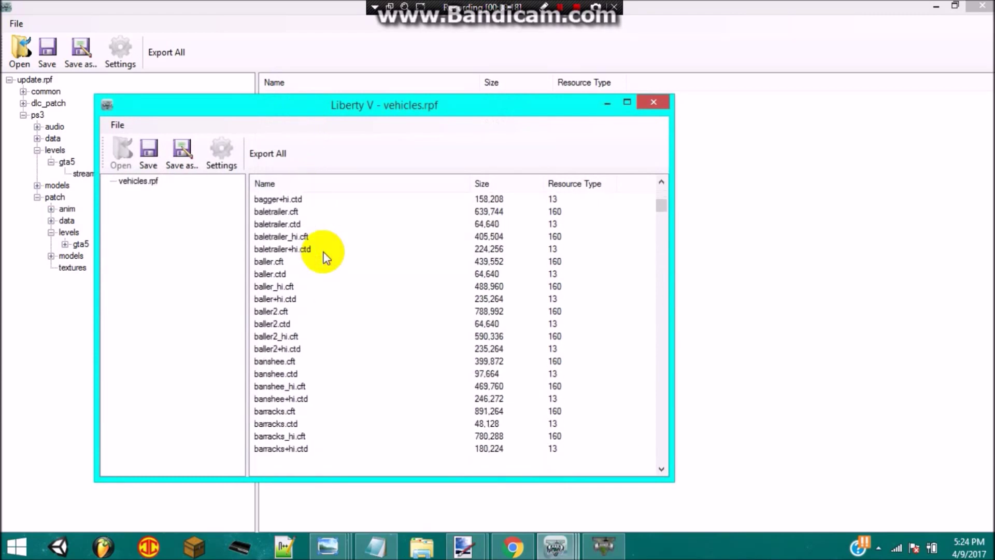
scroll(329, 254, "down", 20)
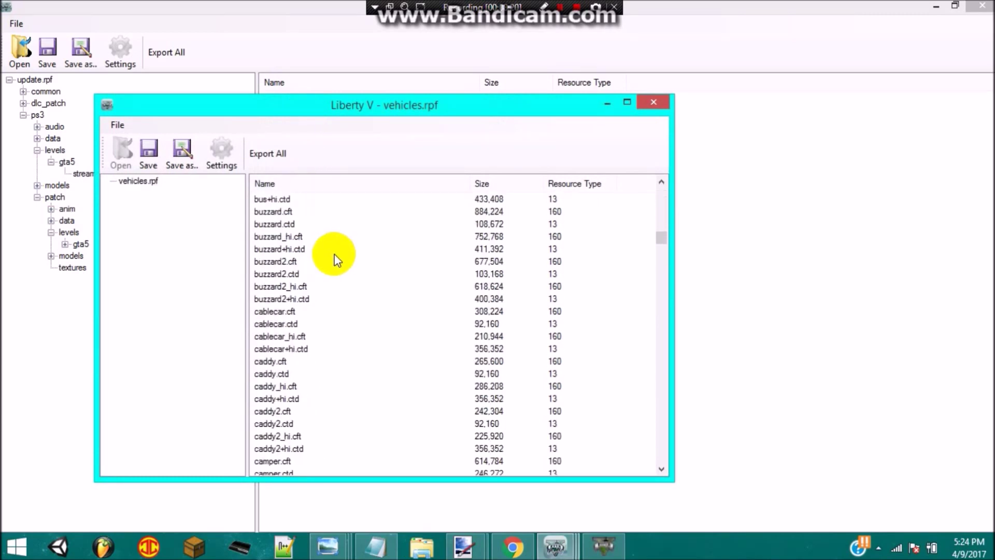
scroll(333, 253, "down", 20)
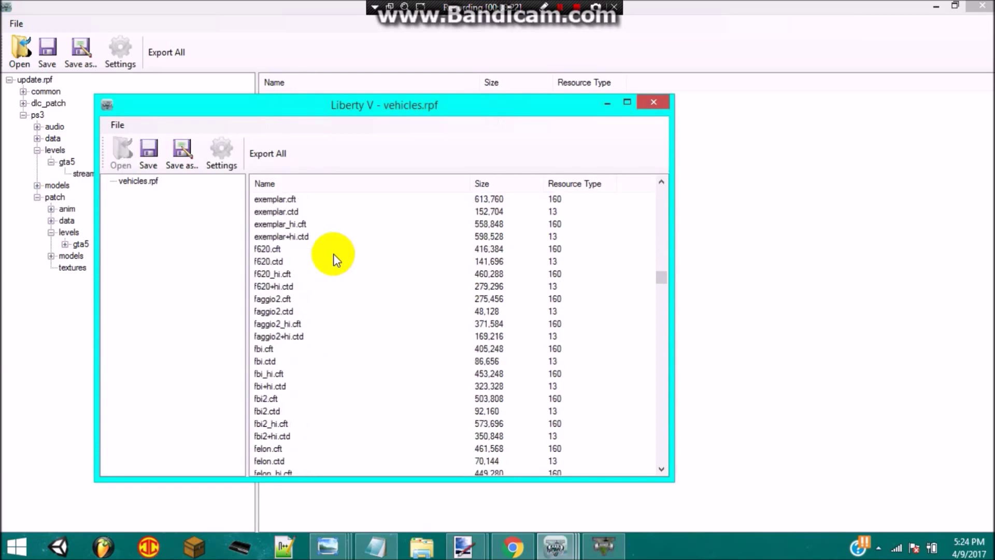
scroll(335, 254, "down", 9)
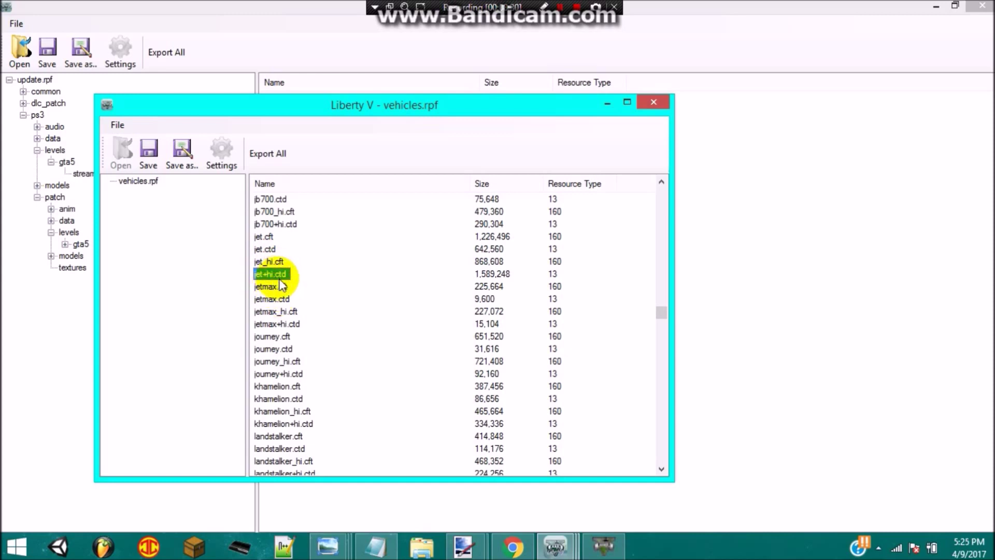
left_click(272, 276)
Select jet.ctd and jet+hi.ctd in vehicles.rpf and export them
left_click(270, 249)
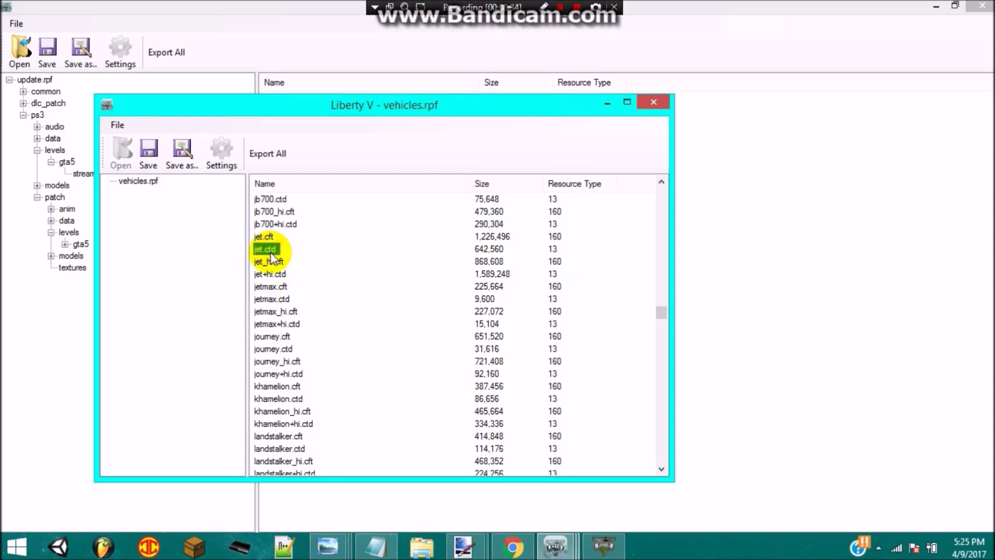
right_click(275, 275)
left_click(291, 281)
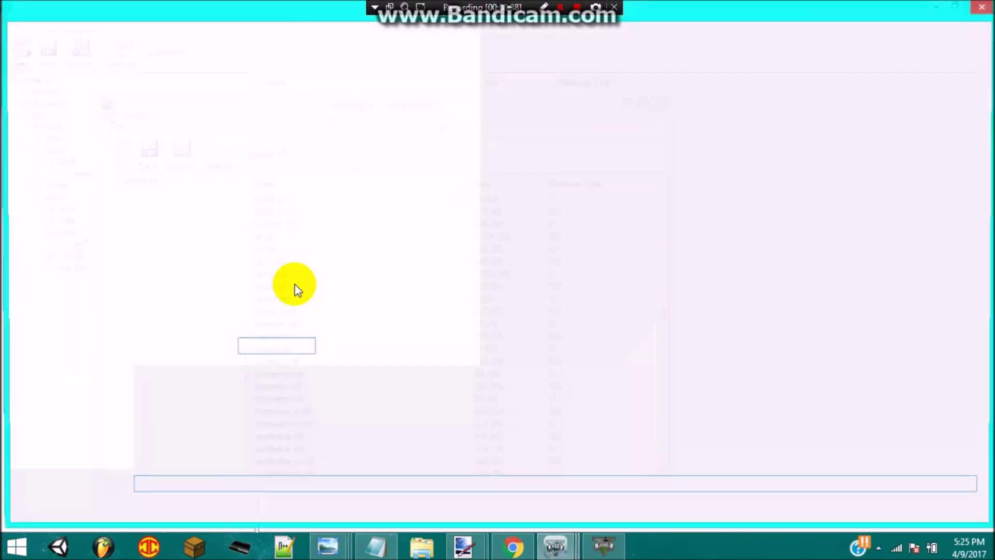
Create a new 'vehuces' folder in Project Tutorial and choose it as the export destination
right_click(208, 175)
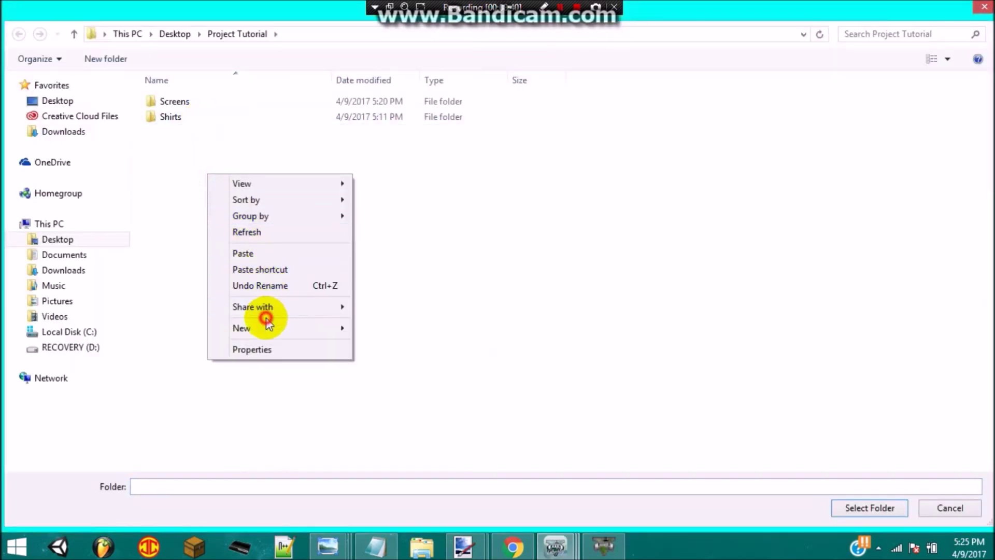
mouse_move(264, 325)
left_click(381, 328)
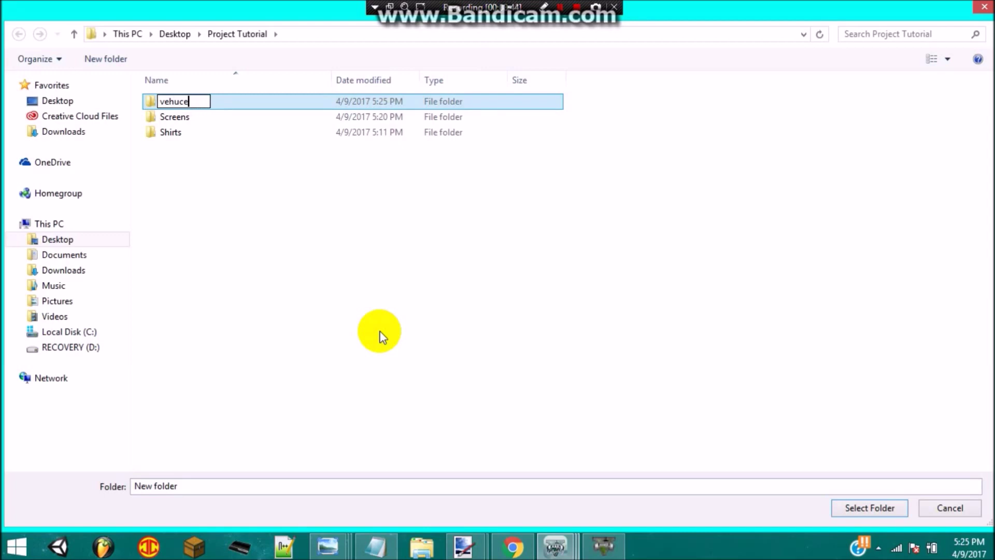
key("Return")
double_click(210, 101)
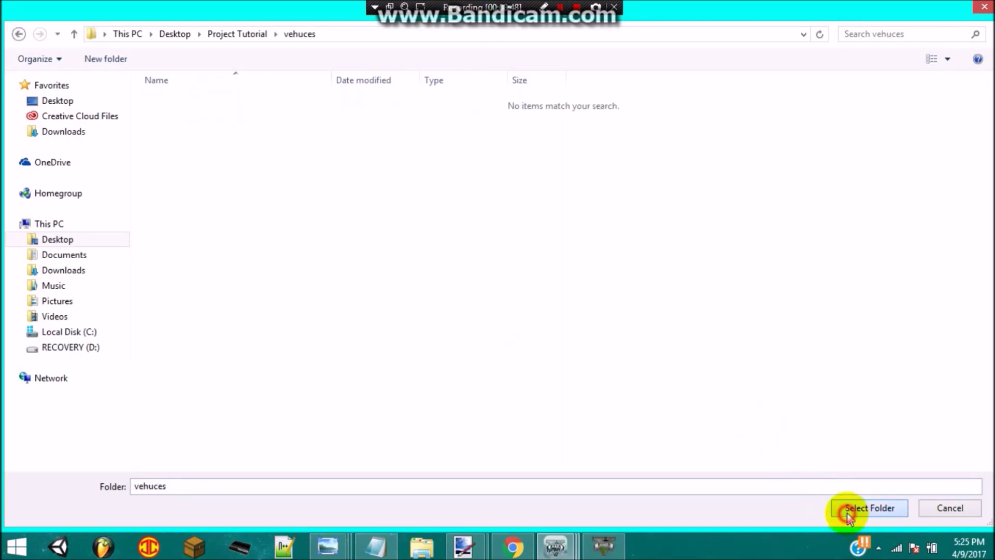
left_click(848, 514)
Open jet+hi.ctd from Project Tutorial\vehuces in the texture editor
left_click(602, 543)
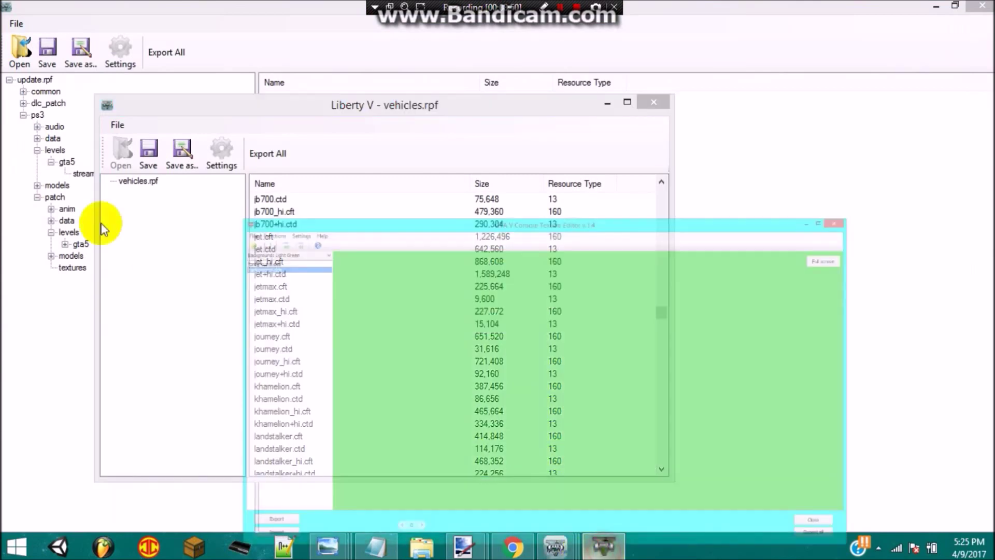
left_click(15, 52)
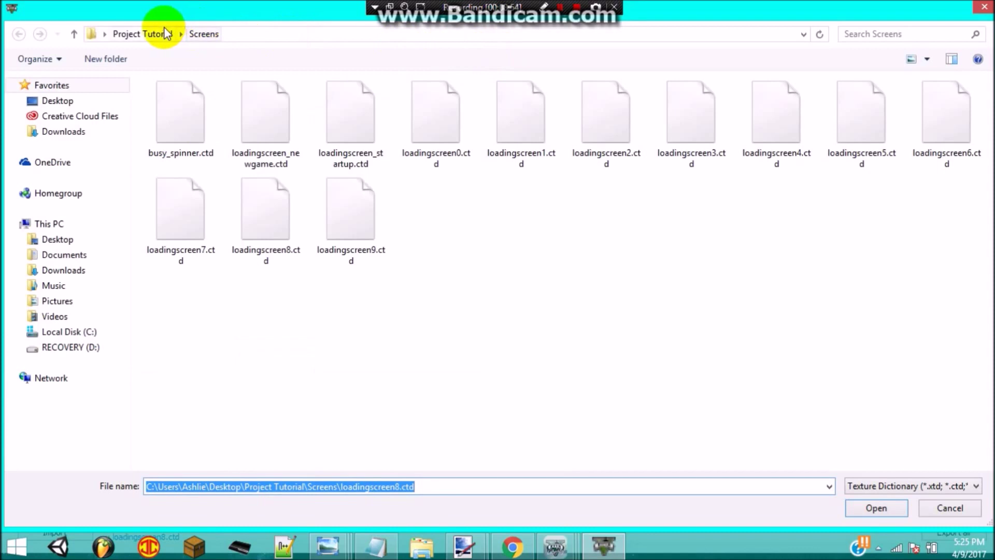
left_click(166, 34)
double_click(163, 136)
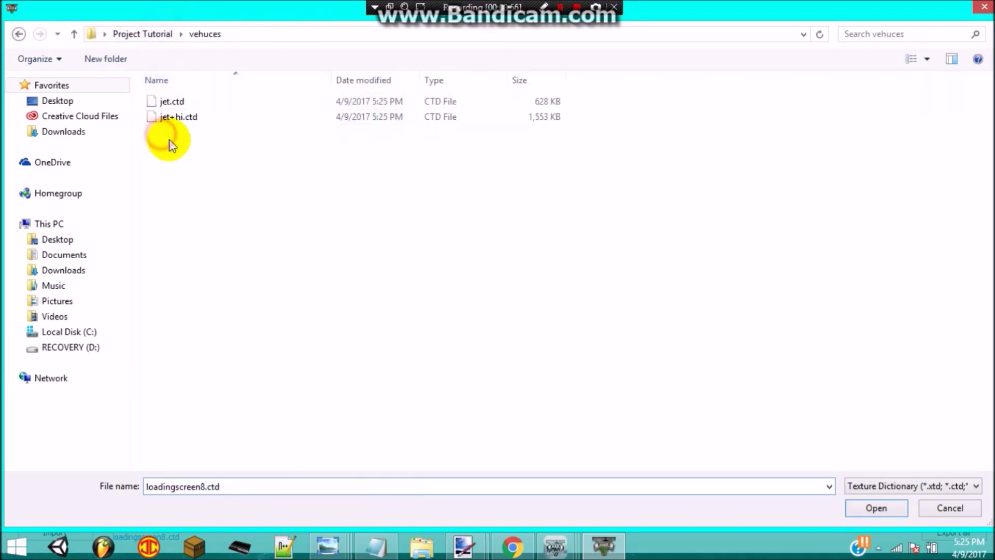
left_click(186, 118)
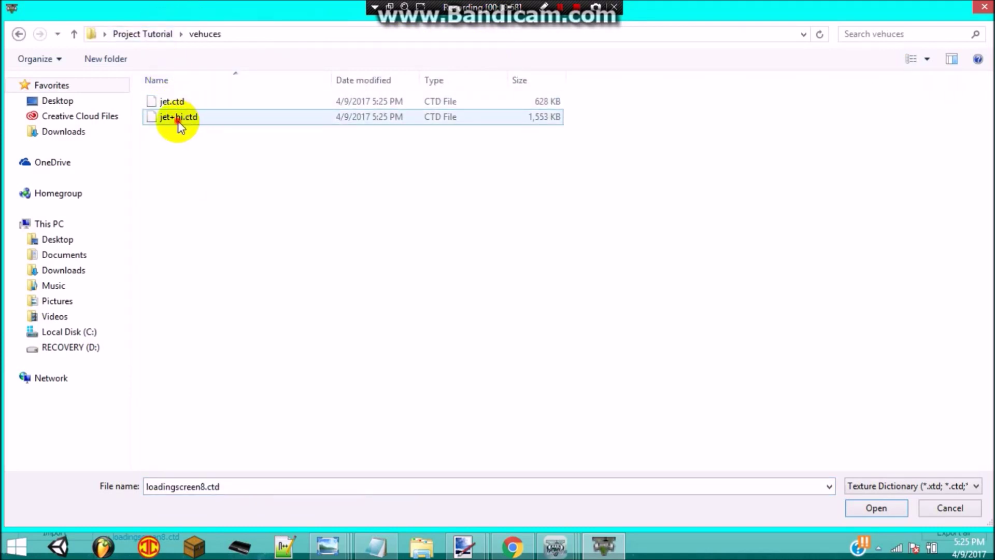
double_click(179, 120)
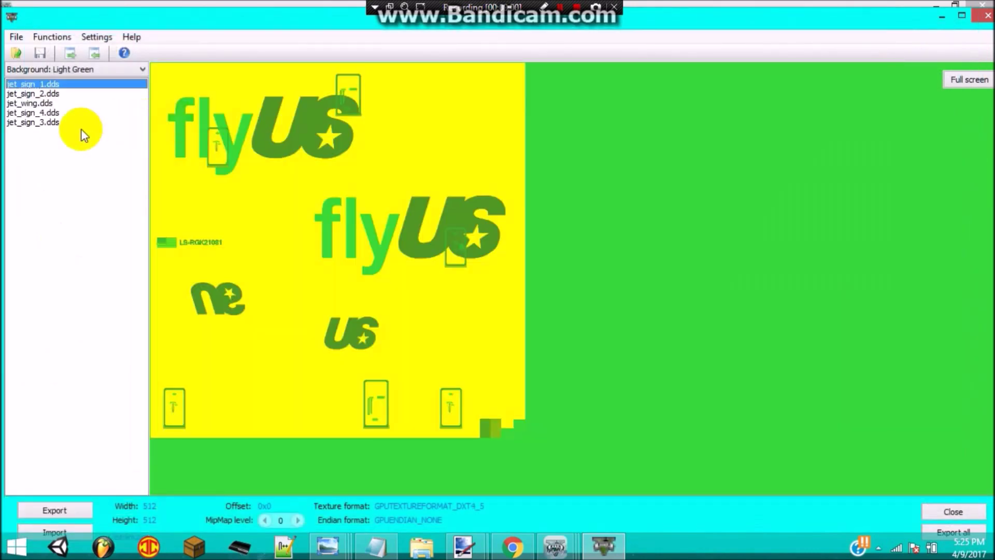
Preview the jet+hi.ctd textures: jet_sign_1 to jet_sign_4.dds and jet_wing.dds
left_click(23, 94)
left_click(24, 104)
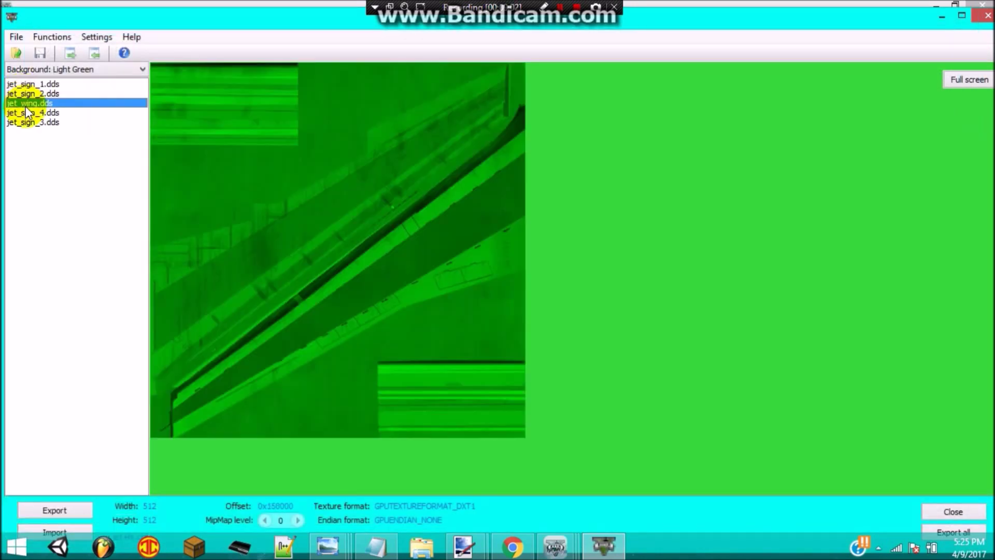
left_click(27, 113)
left_click(23, 122)
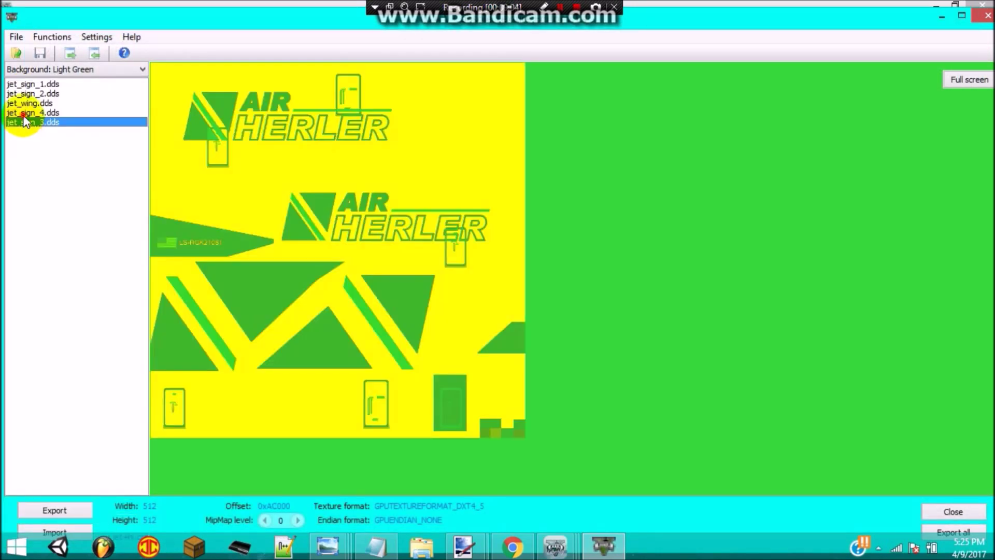
left_click(28, 113)
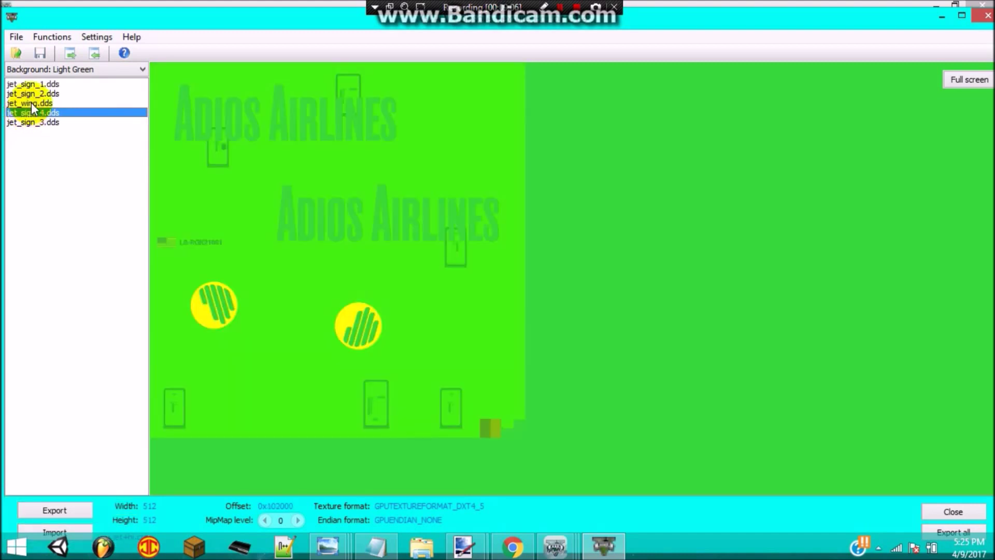
left_click(47, 102)
left_click(45, 94)
left_click(42, 85)
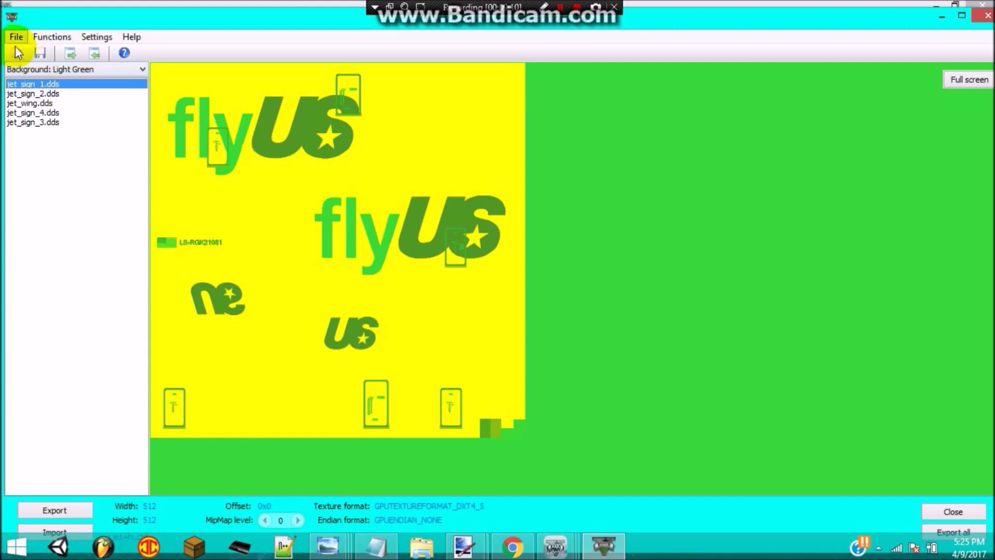
Open jet.ctd in the texture editor, then minimize the editor
left_click(16, 51)
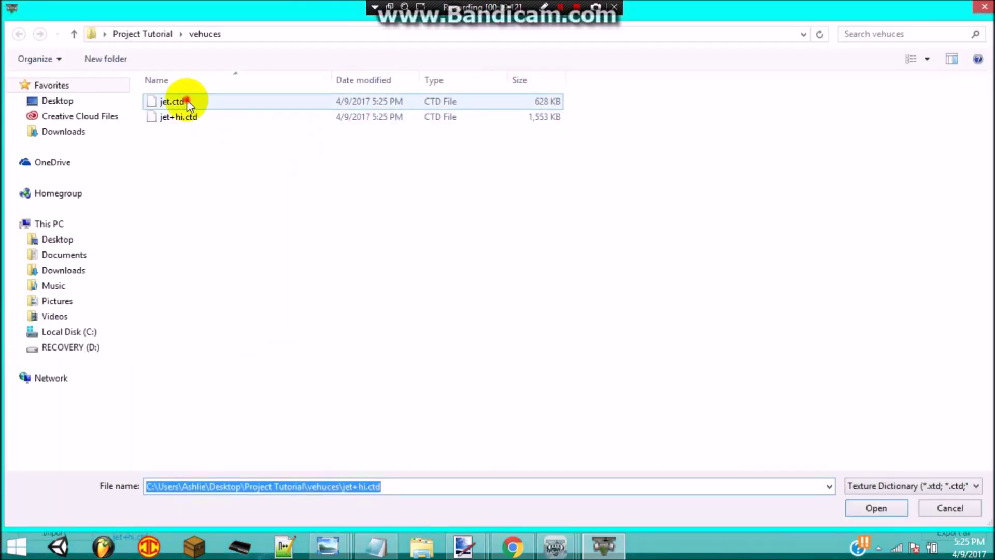
left_click(186, 101)
double_click(187, 101)
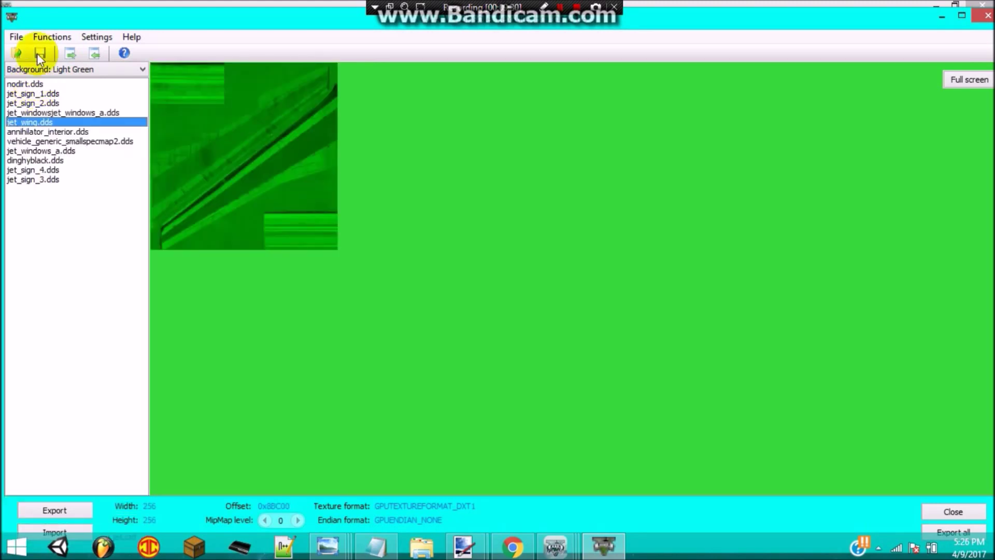
left_click(941, 16)
Close the vehicles.rpf archive window and check the tutorial notes in Notepad
right_click(331, 291)
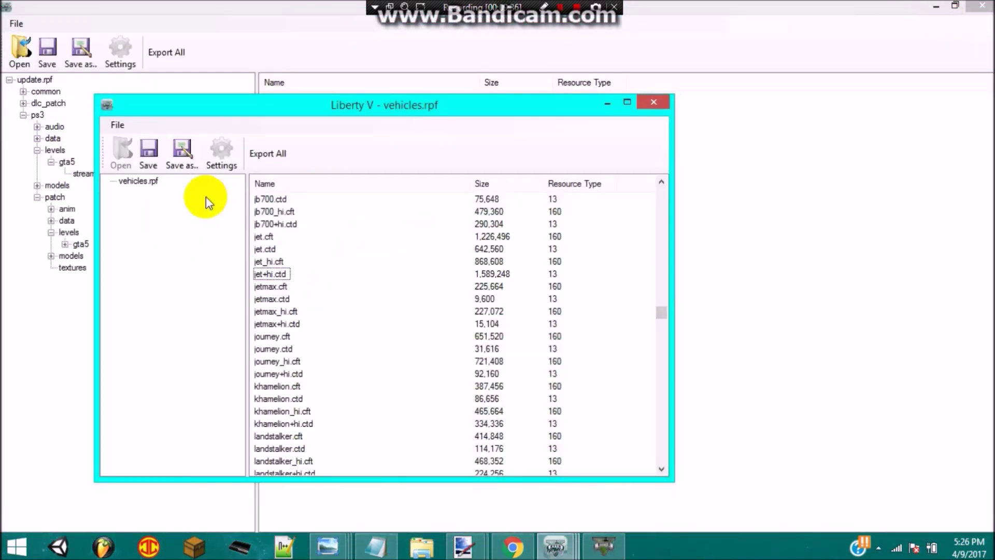
left_click(649, 103)
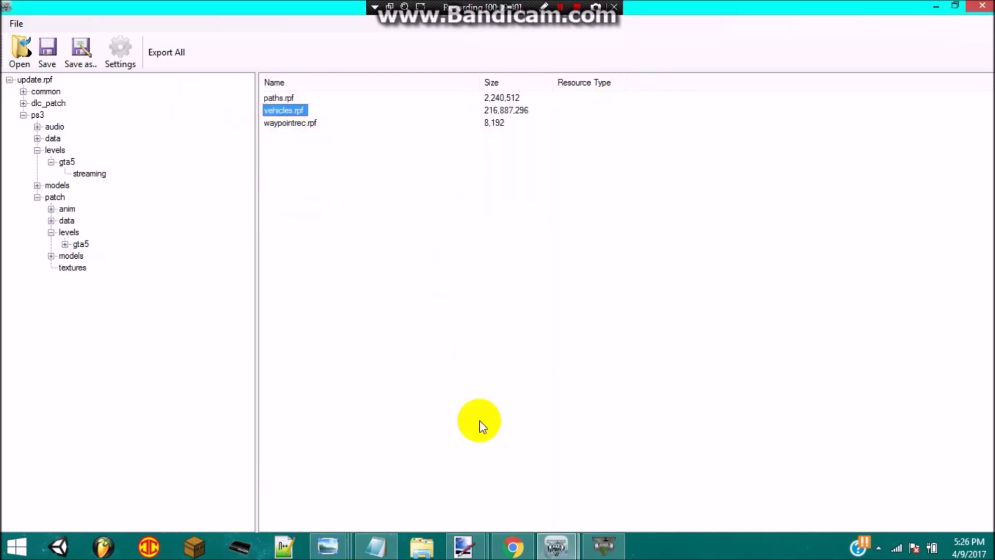
left_click(381, 545)
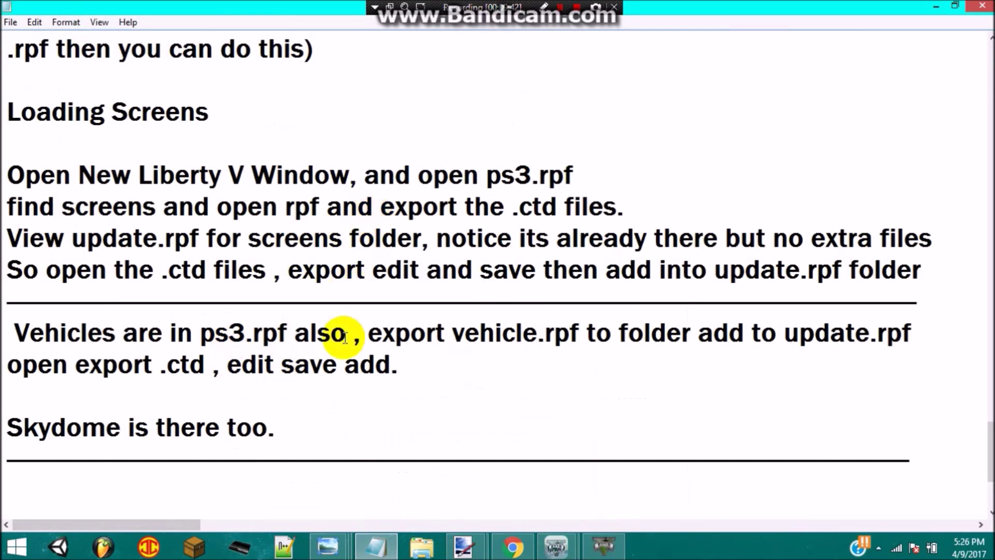
scroll(352, 353, "down", 1)
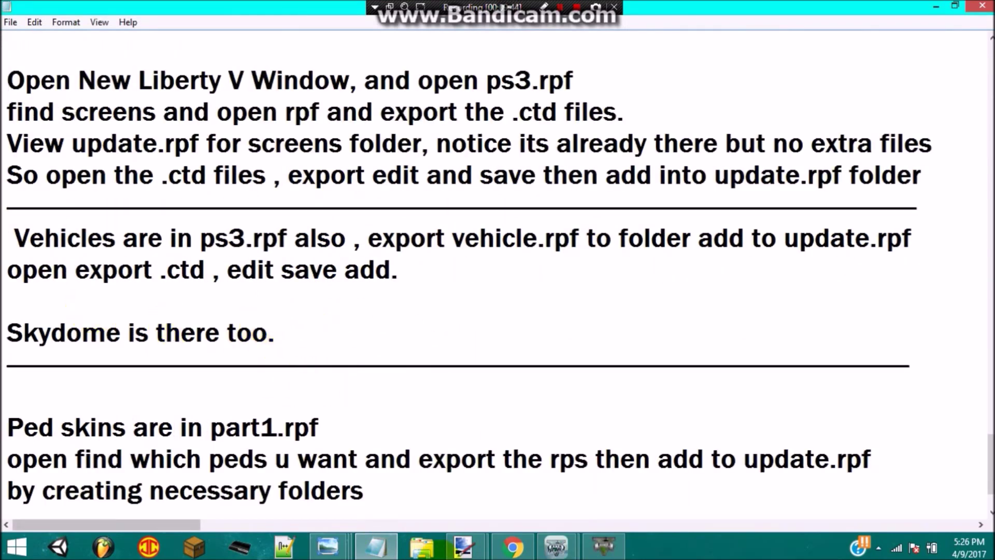
left_click(363, 548)
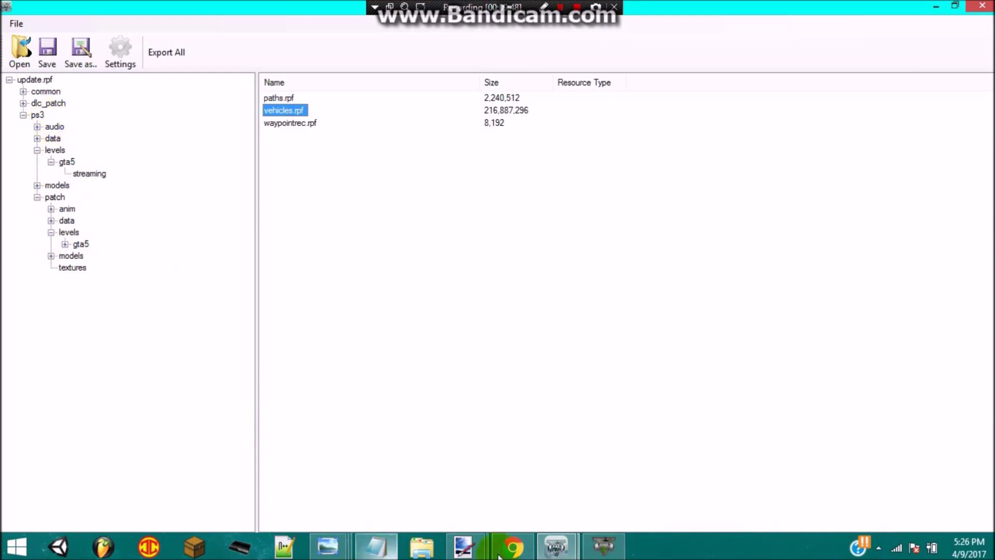
In the ps3.rpf window, open the textures folder and scroll to skydome.ctd
mouse_move(556, 546)
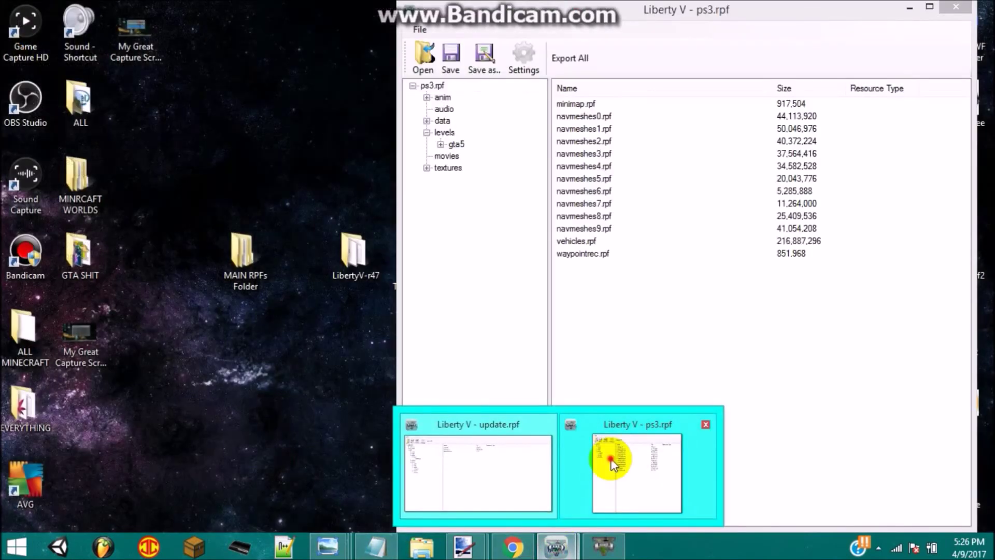
left_click(612, 461)
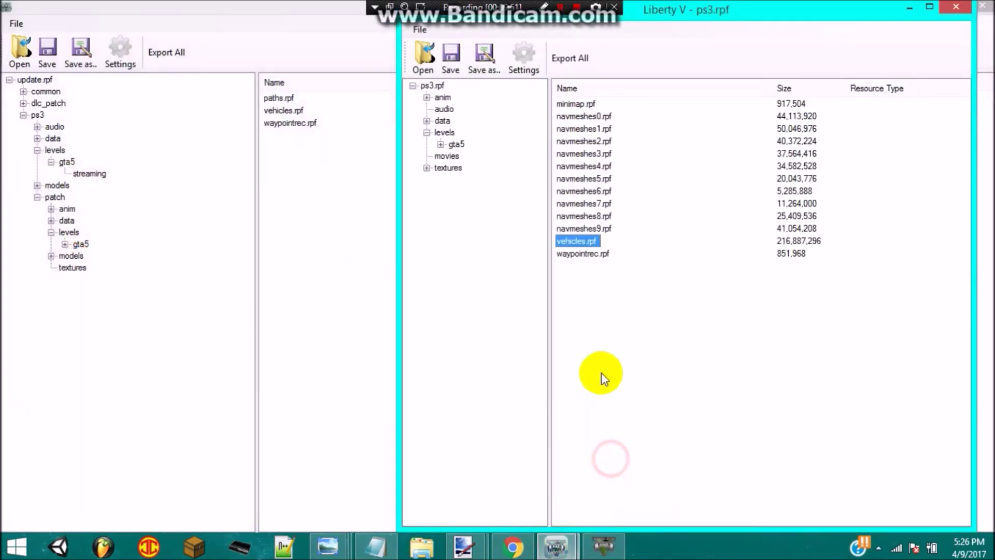
double_click(446, 169)
double_click(447, 168)
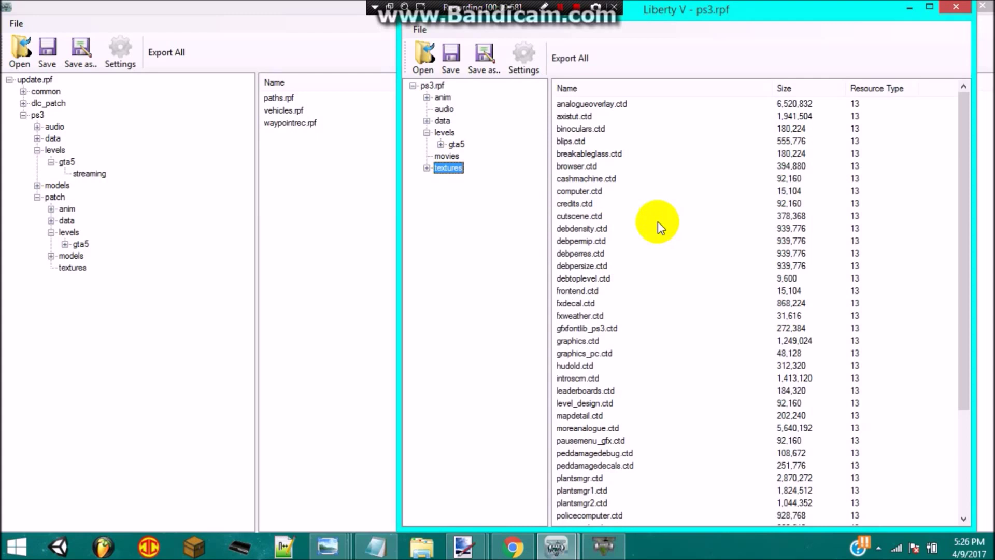
left_click(668, 283)
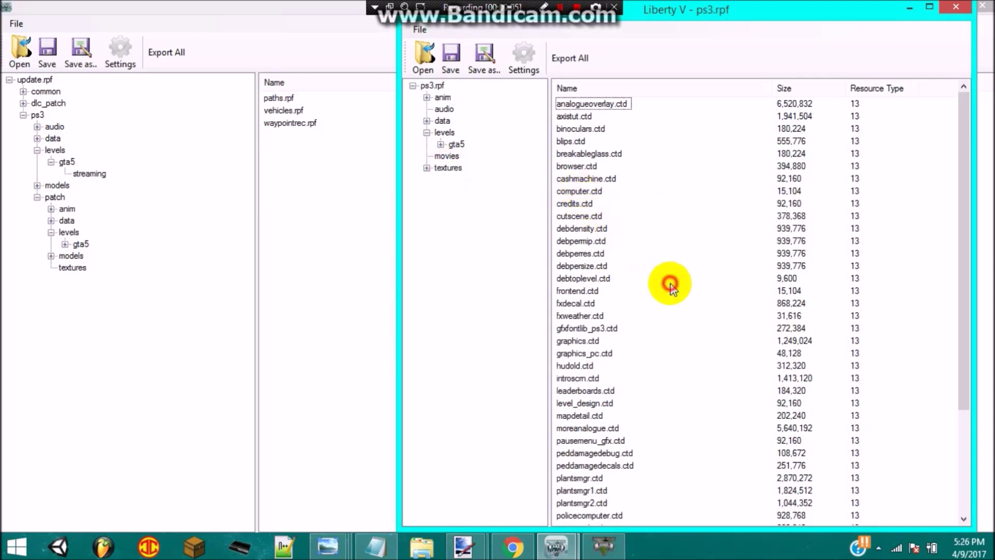
scroll(668, 284, "down", 4)
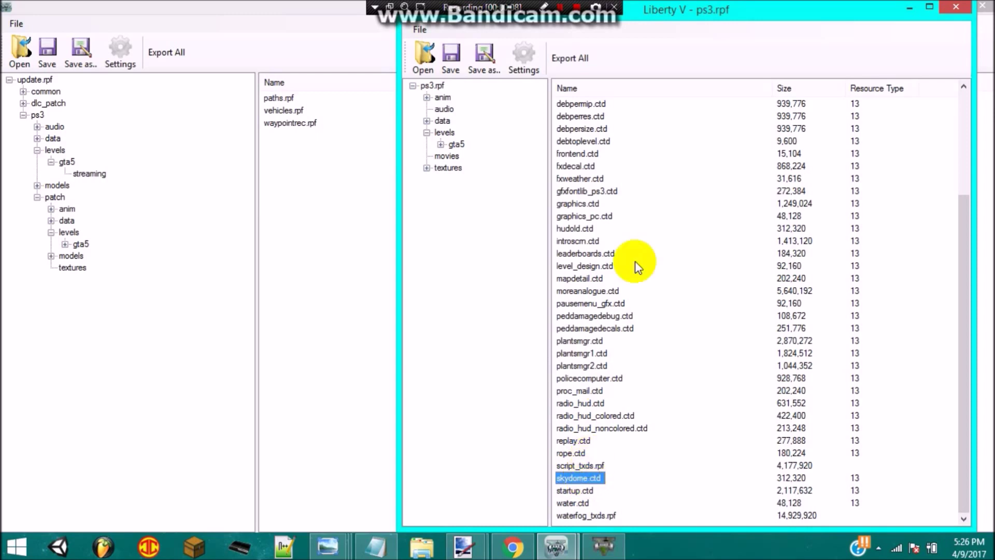
Export skydome.ctd from ps3.rpf into the Project Tutorial folder
right_click(589, 481)
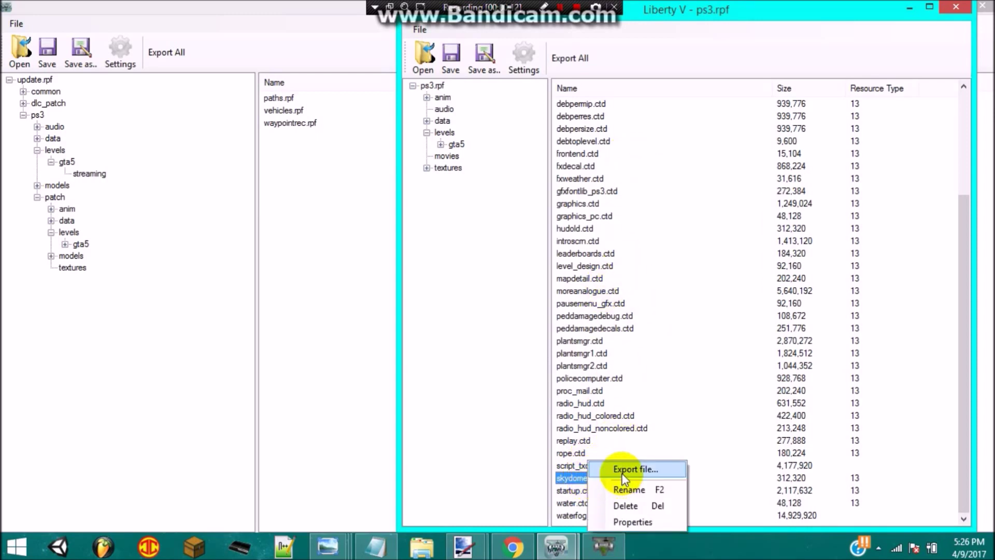
left_click(622, 472)
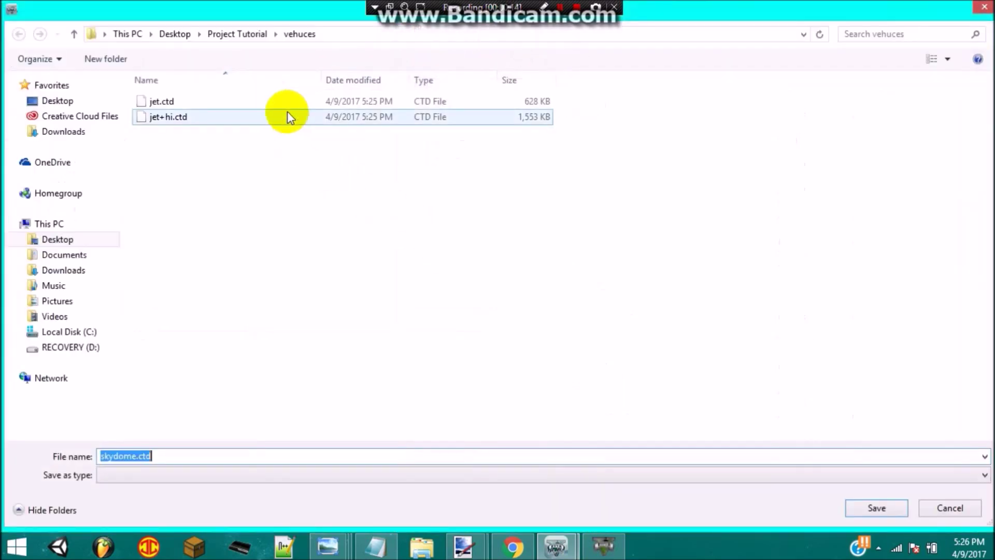
left_click(862, 510)
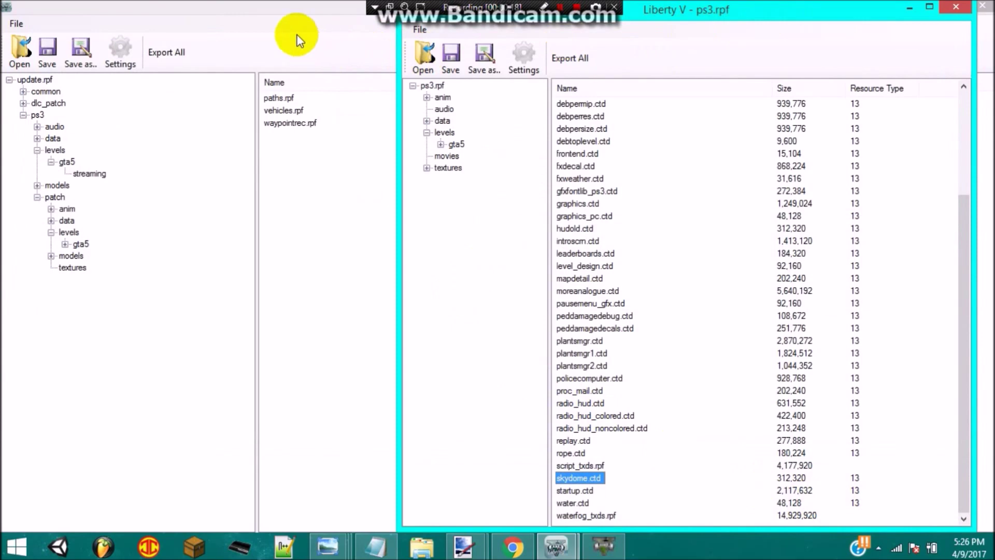
left_click(266, 16)
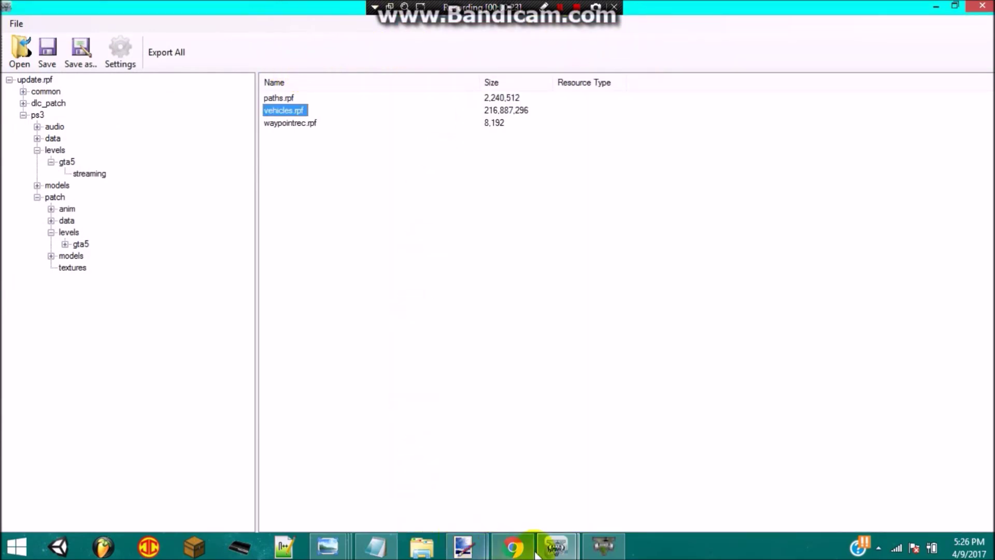
Open skydome.ctd from Project Tutorial in the texture editor
left_click(602, 545)
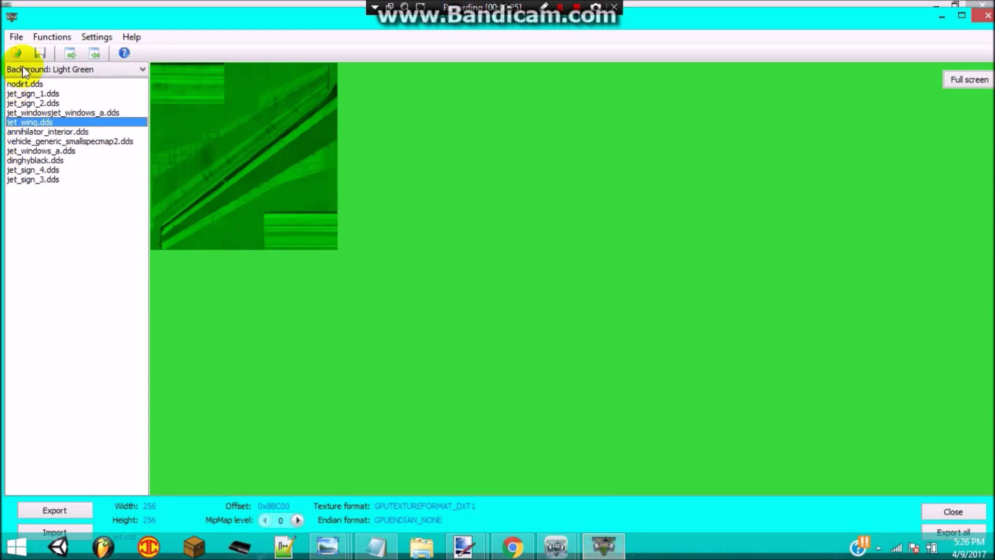
left_click(18, 54)
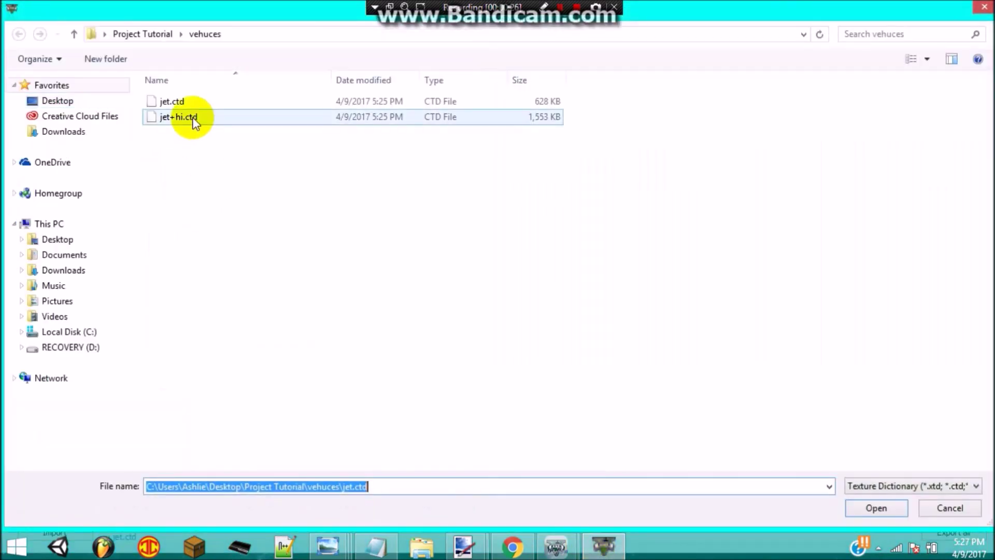
left_click(145, 34)
left_click(193, 148)
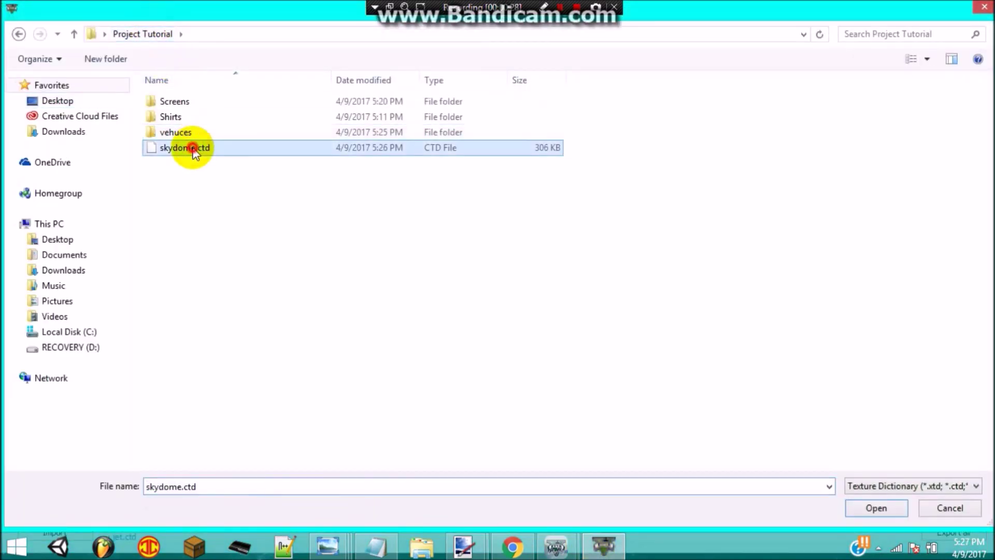
double_click(193, 148)
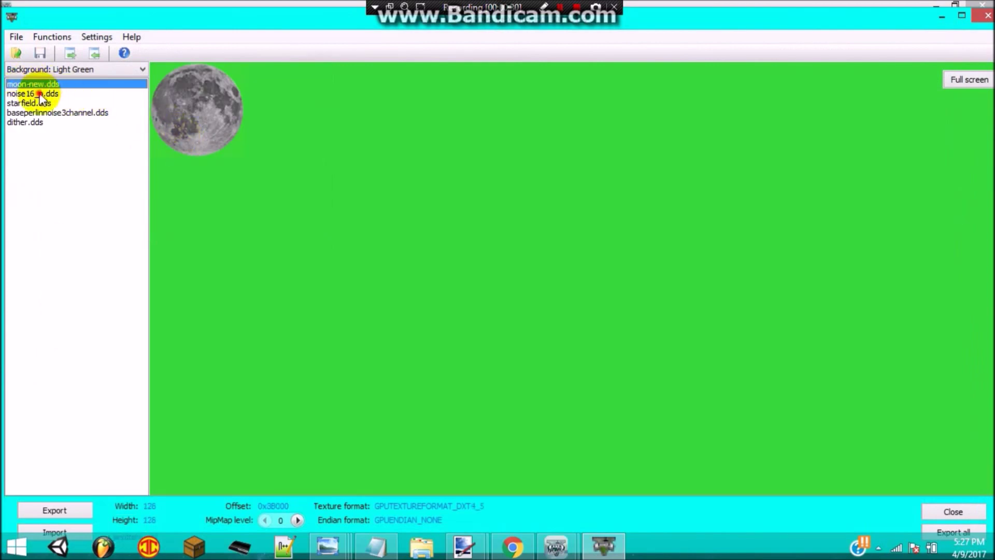
Preview the skydome textures, including noise16_p.dds, and select starfield.dds
left_click(40, 94)
left_click(34, 102)
left_click(35, 114)
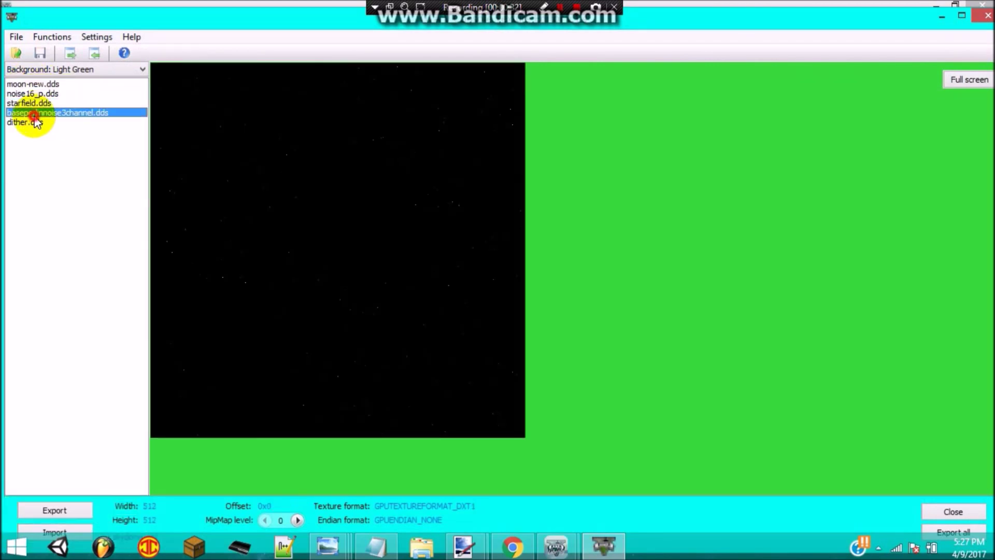
left_click(31, 123)
left_click(30, 107)
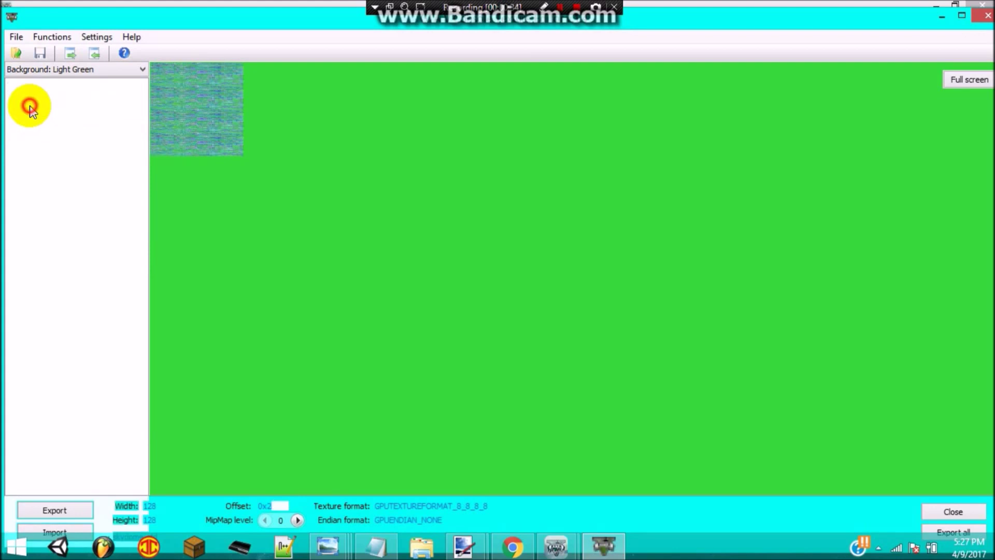
left_click(27, 102)
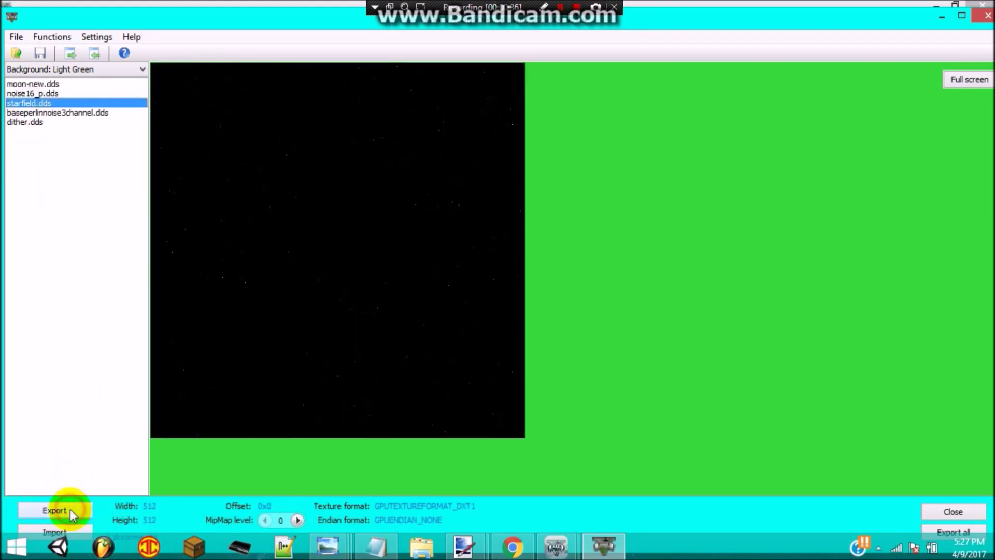
Export starfield.dds into a new 'sky' folder inside Project Tutorial
left_click(54, 511)
right_click(313, 249)
mouse_move(409, 402)
left_click(480, 407)
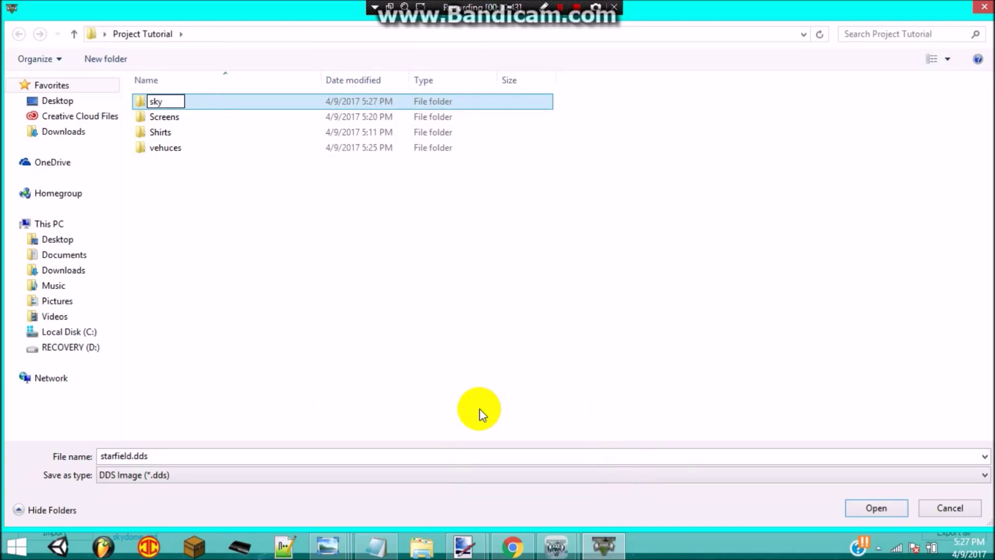
key("Return")
key("Return")
left_click(898, 515)
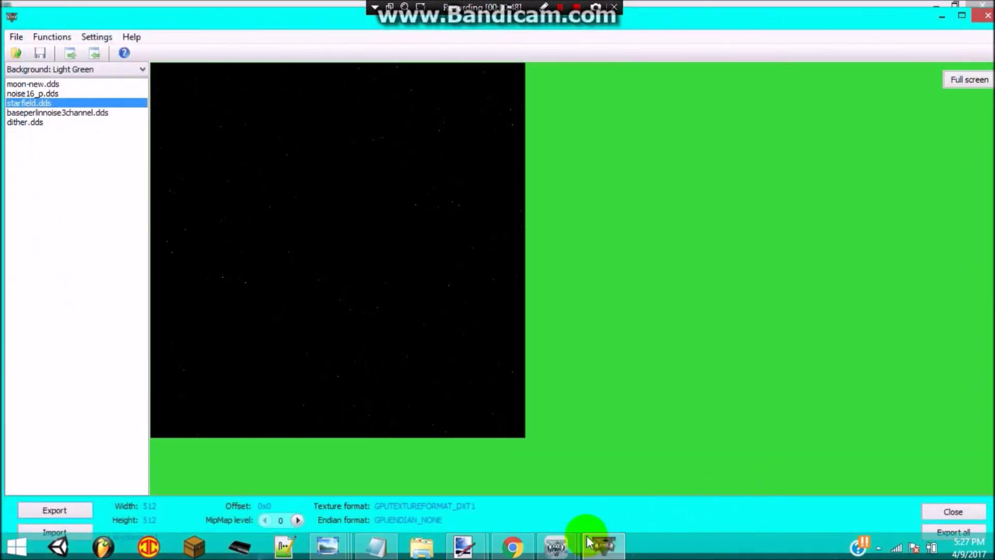
left_click(604, 545)
In paint.net, close the extra t-shirt and background.dds images
mouse_move(465, 545)
left_click(496, 496)
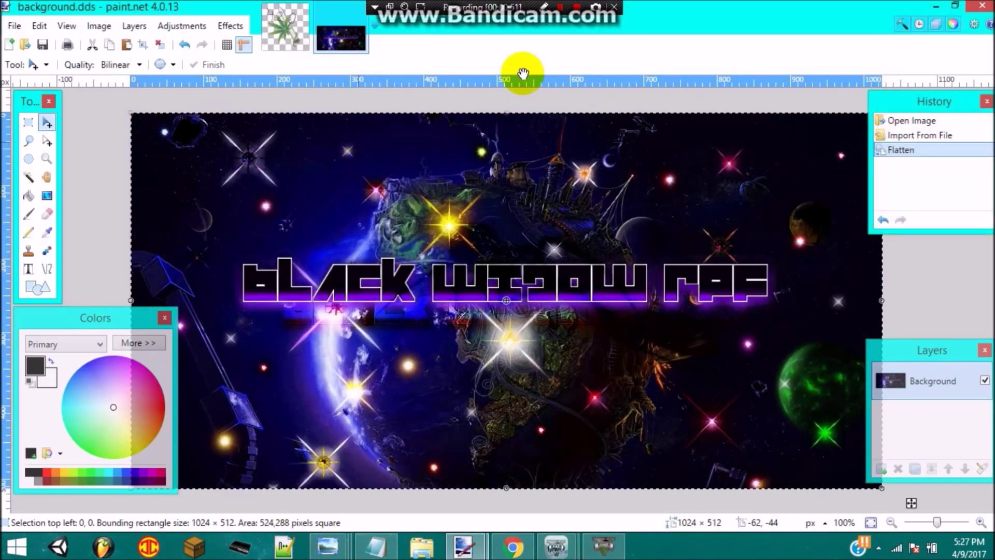
left_click(301, 21)
left_click(319, 8)
left_click(318, 7)
left_click(14, 25)
left_click(38, 41)
left_click(585, 154)
Open starfield.dds from the Project Tutorial\sky folder
left_click(14, 25)
left_click(31, 56)
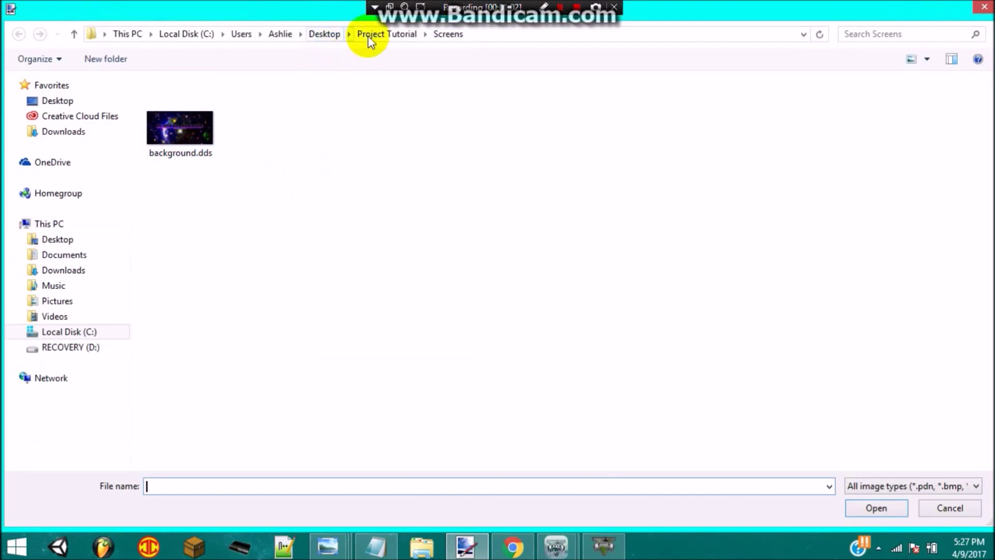
left_click(365, 34)
double_click(210, 130)
left_click(191, 116)
double_click(191, 117)
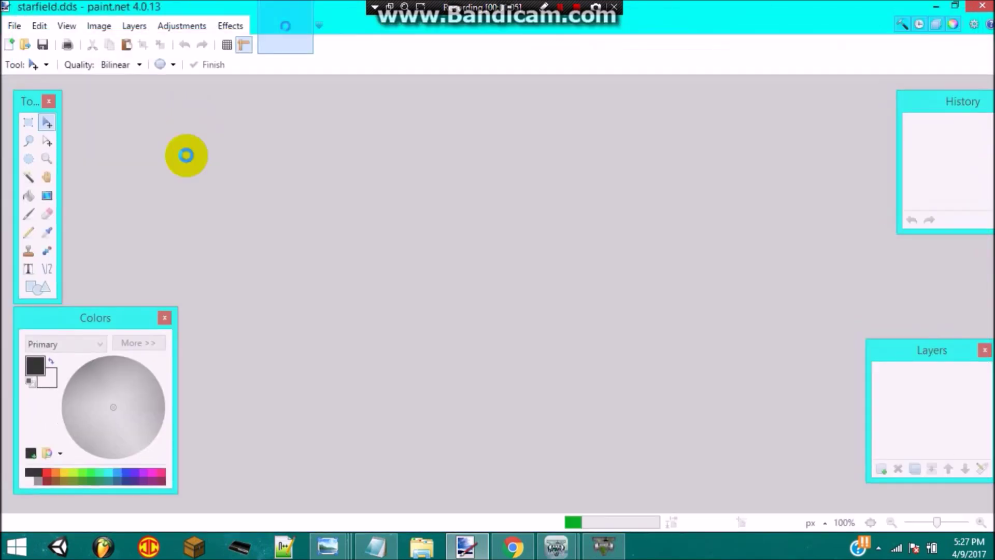
Brighten the stars with an RGB Curves adjustment, Red unchecked and the curve raised
left_click(174, 26)
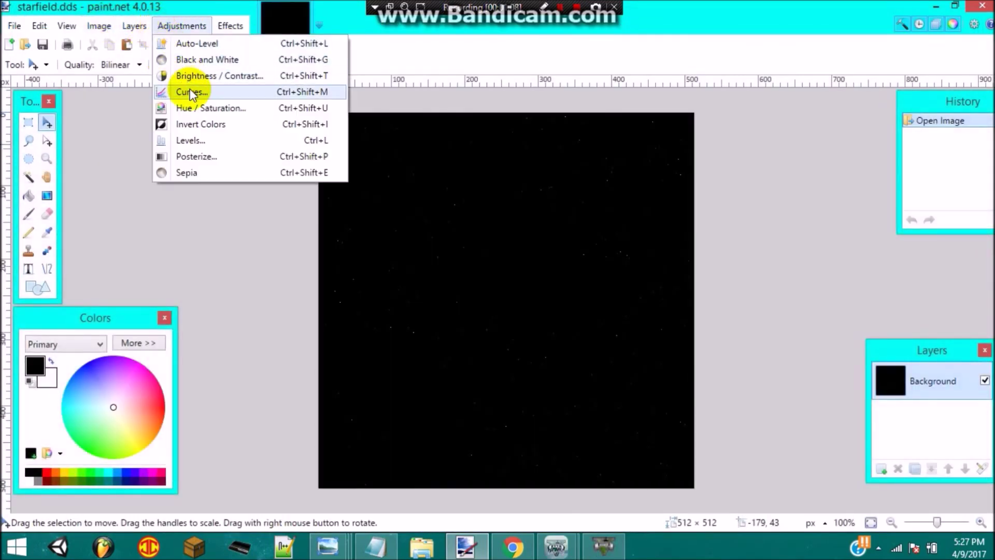
left_click(190, 91)
left_click_drag(456, 115, 690, 135)
left_click(660, 176)
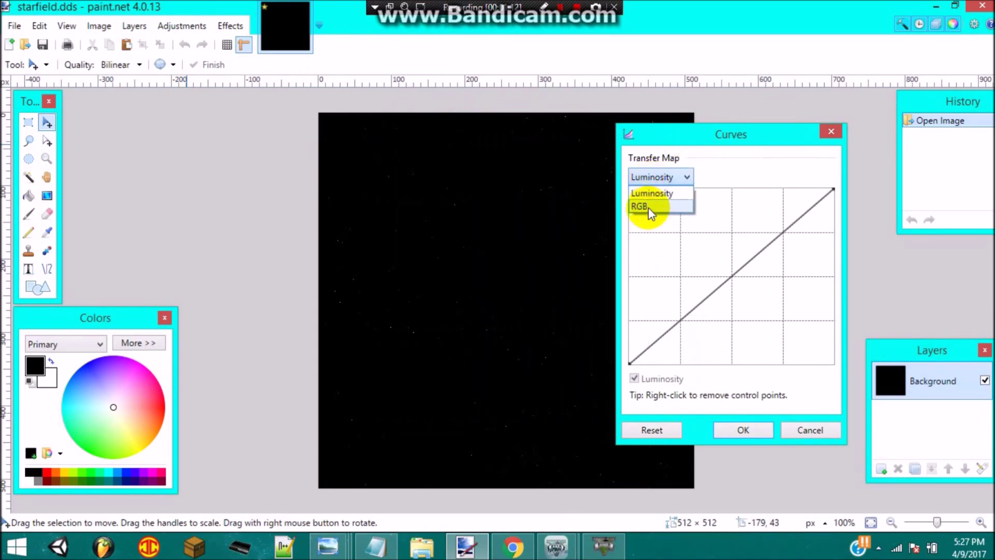
left_click(648, 207)
left_click(643, 380)
left_click_drag(695, 299, 633, 200)
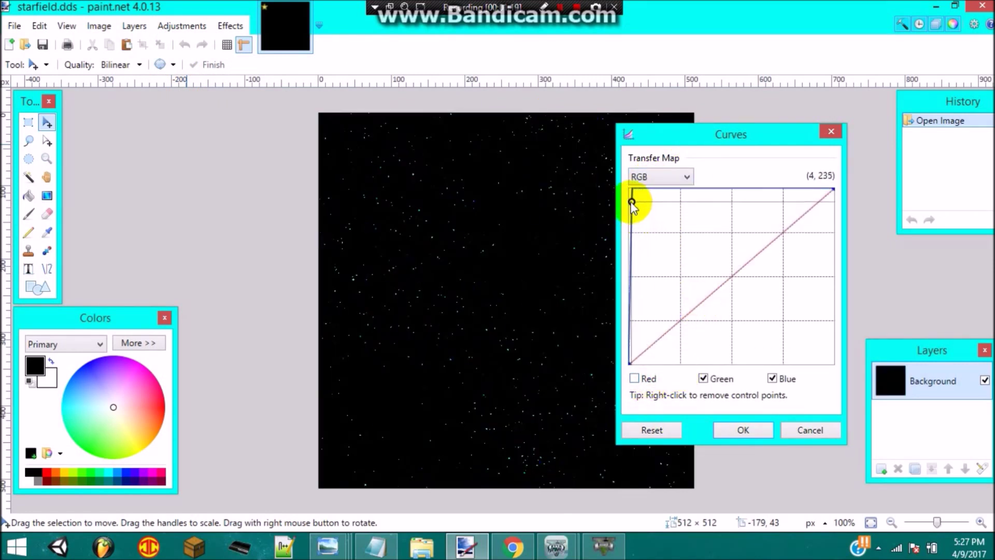
left_click(729, 425)
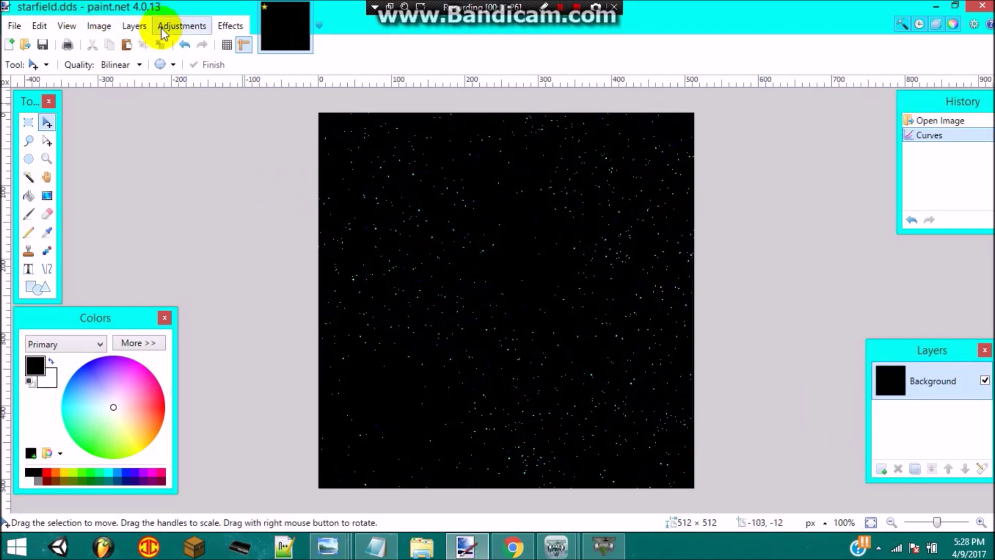
Start Layers > Import From File and browse to the Desktop
left_click(135, 25)
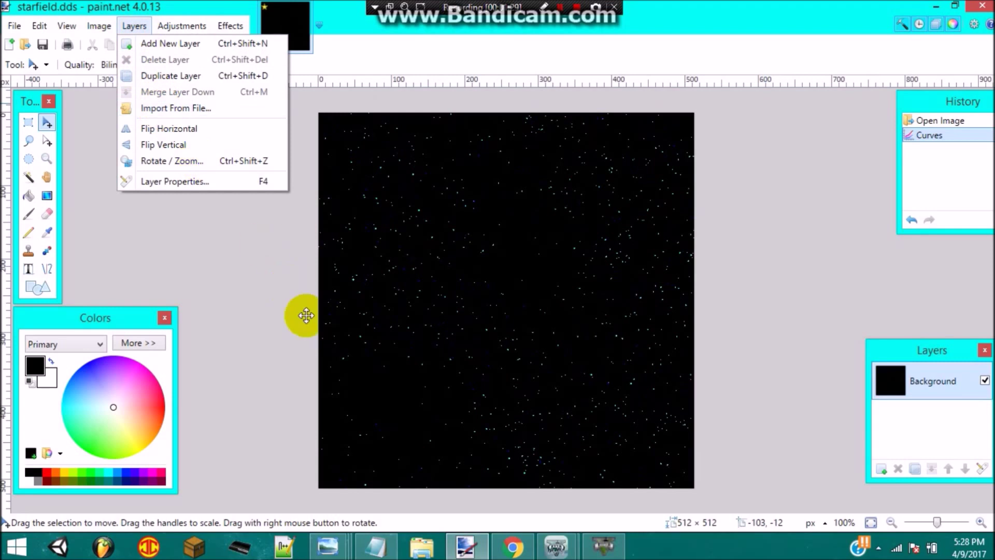
left_click(212, 110)
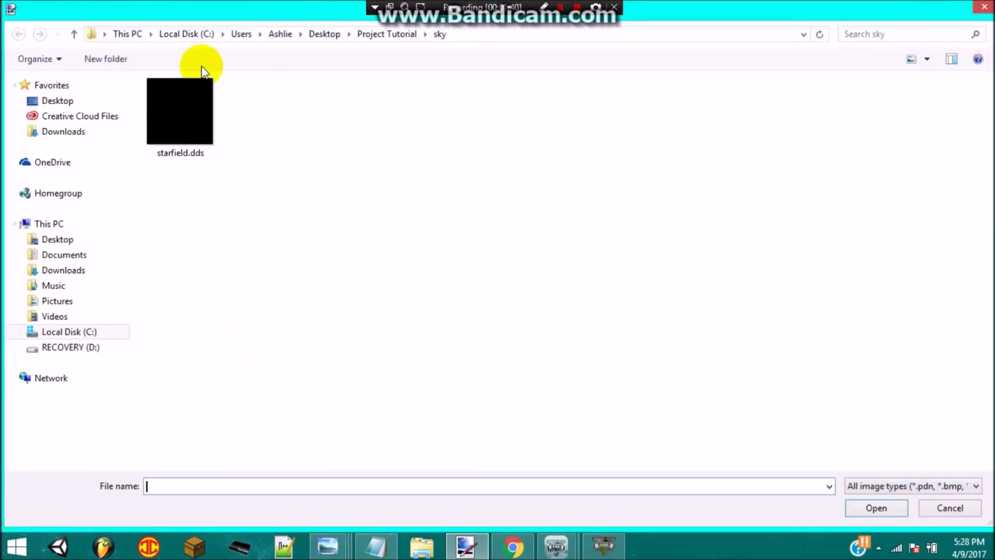
left_click(326, 34)
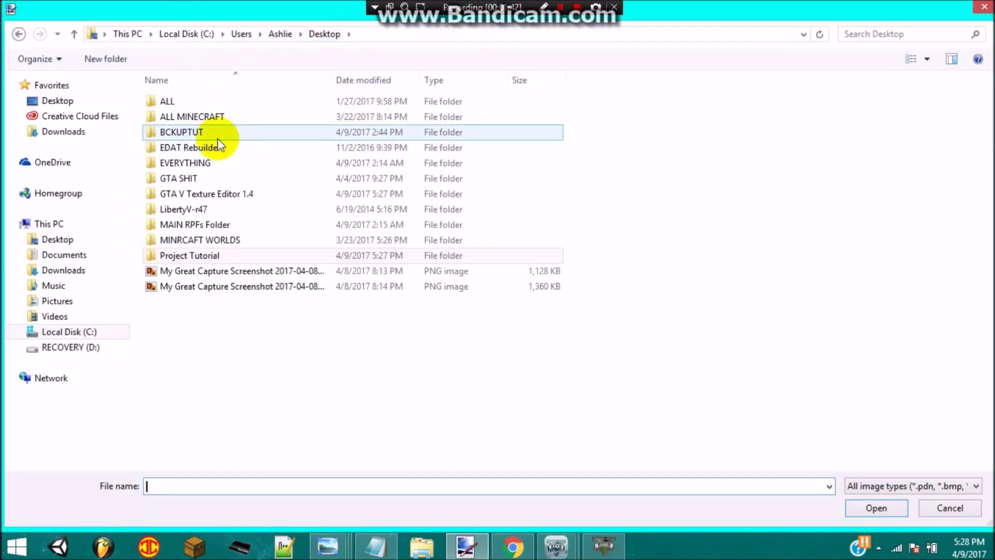
Browse the MAIN RPFs Folder through ORIGINAL RPF FILES and RPFs, then back
double_click(204, 227)
double_click(191, 102)
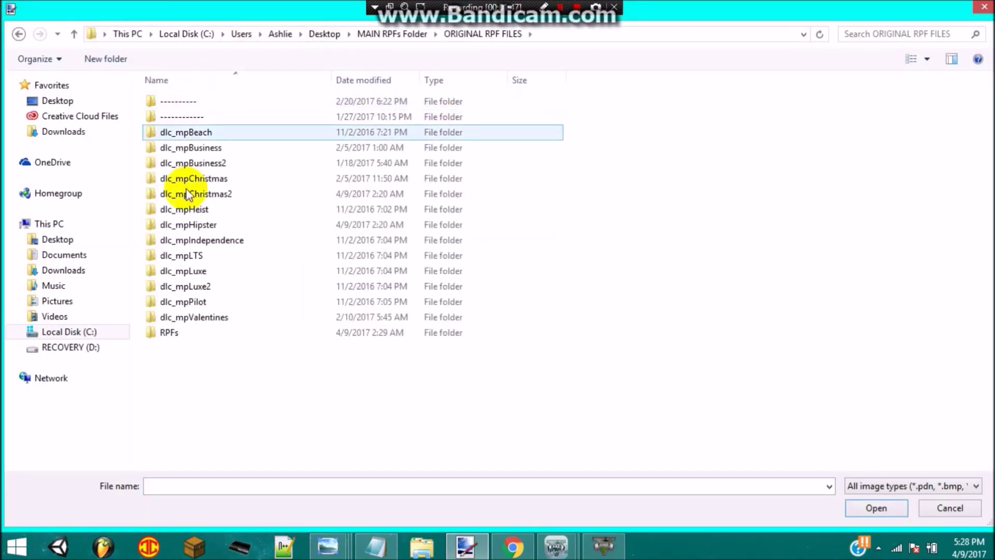
double_click(203, 333)
left_click(469, 35)
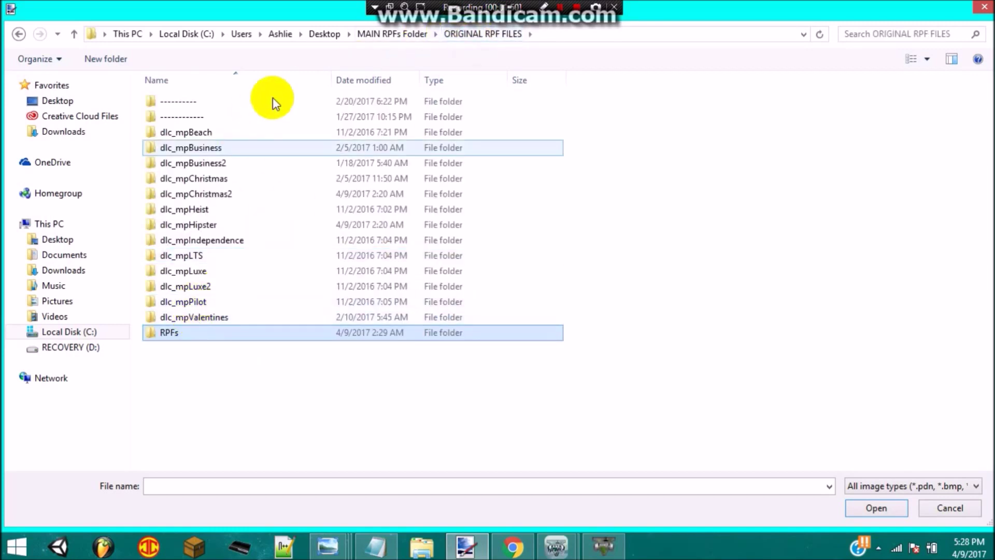
left_click(393, 34)
Browse the RPF PROJECTS > BLACK WIDOW RPF- folders down to V2, then cancel the import
double_click(216, 118)
double_click(212, 103)
left_click(207, 119)
double_click(208, 119)
left_click(523, 33)
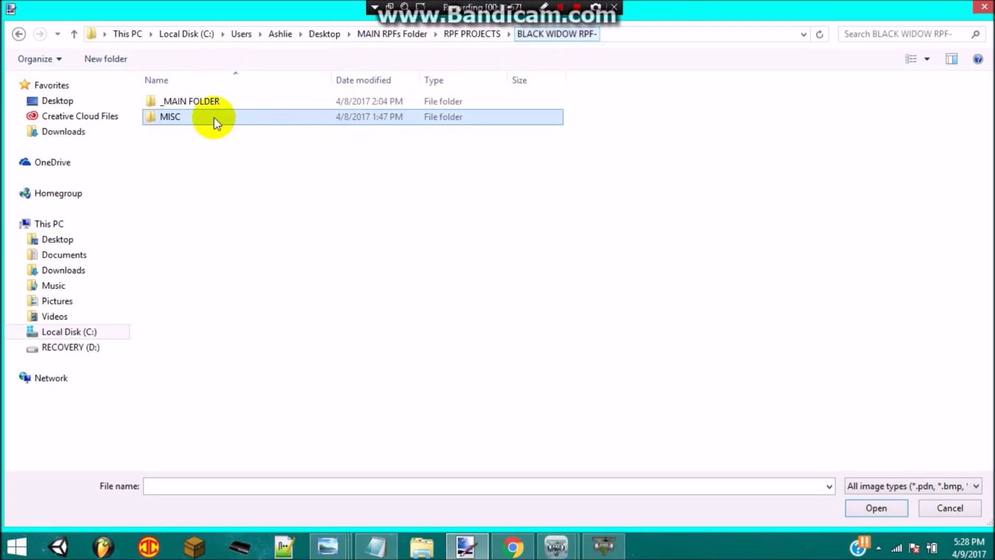
double_click(205, 101)
double_click(196, 178)
double_click(188, 103)
left_click(195, 120)
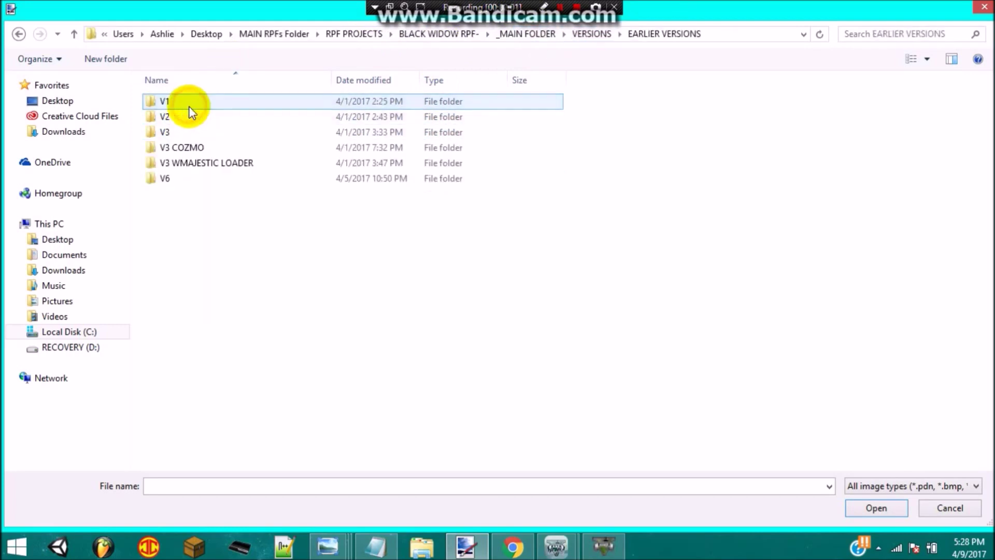
double_click(195, 120)
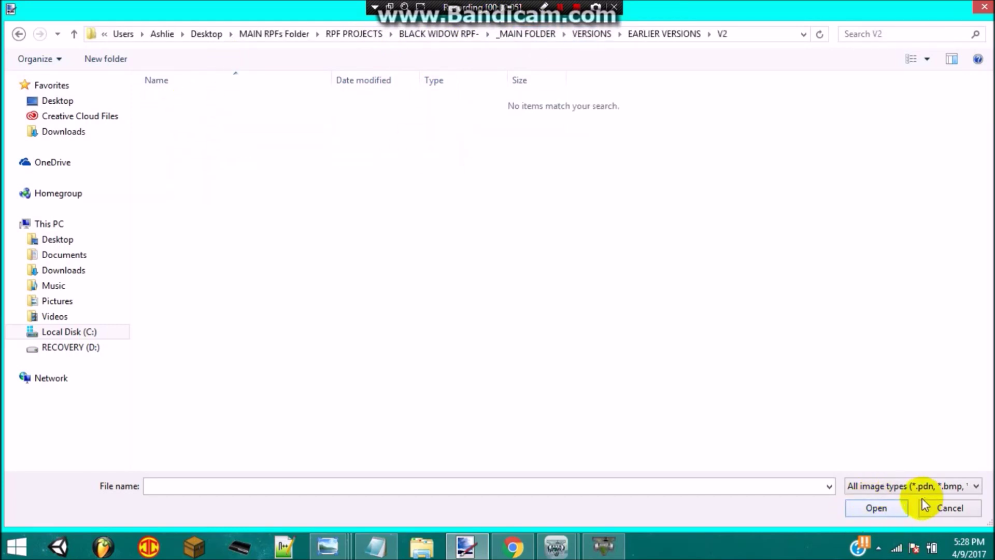
left_click(524, 34)
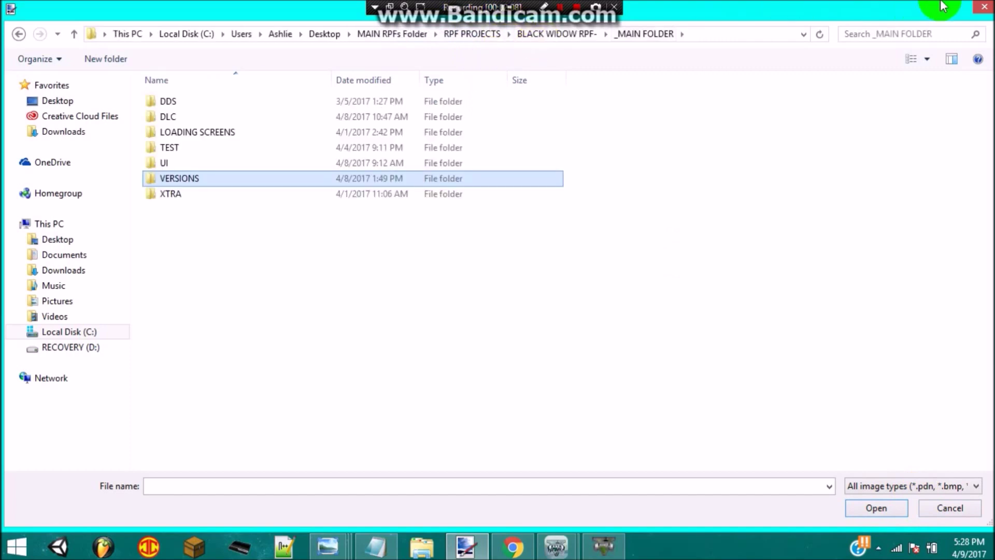
left_click(984, 7)
Import gy5ttqyui49d.jpg from Pictures > BWG as a new layer
left_click(134, 26)
left_click(155, 105)
left_click(57, 302)
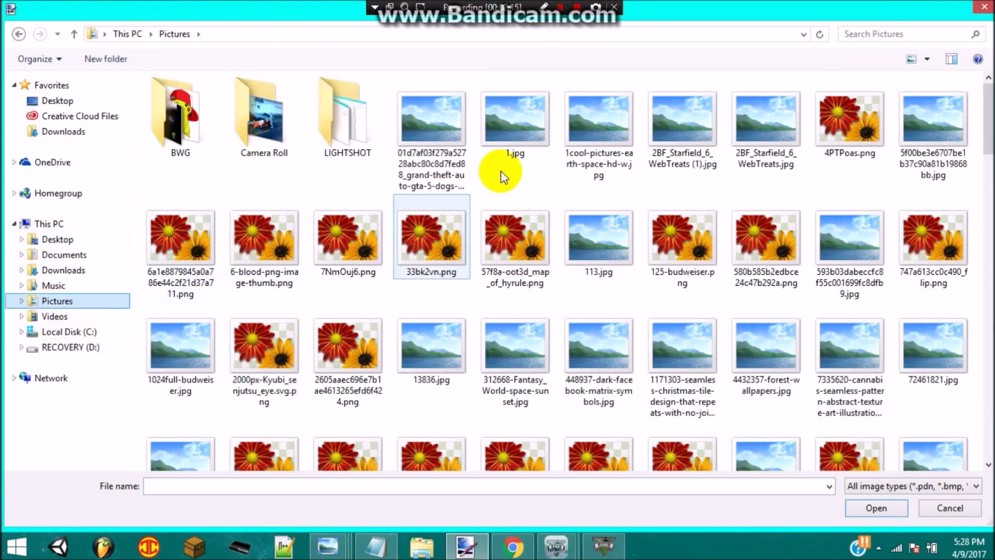
double_click(211, 148)
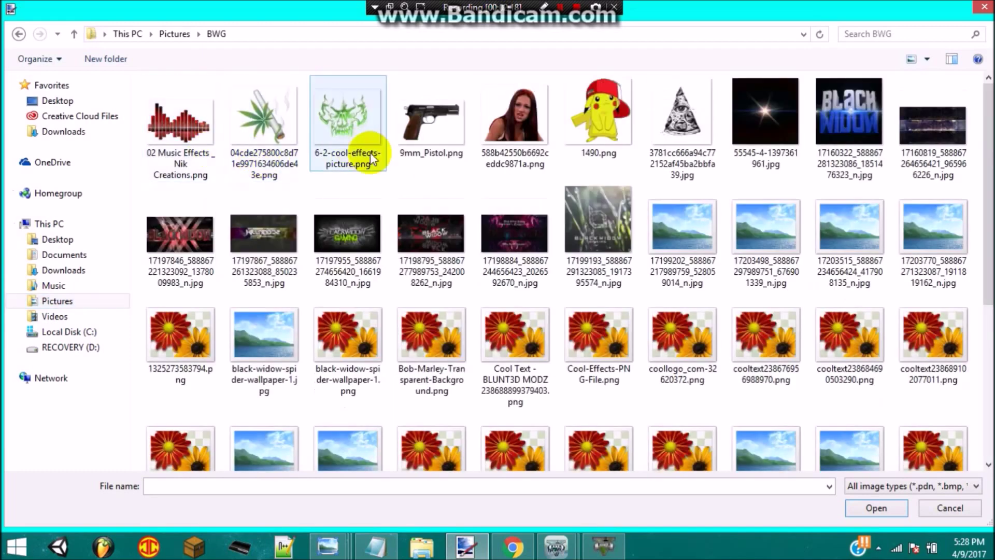
left_click(732, 454)
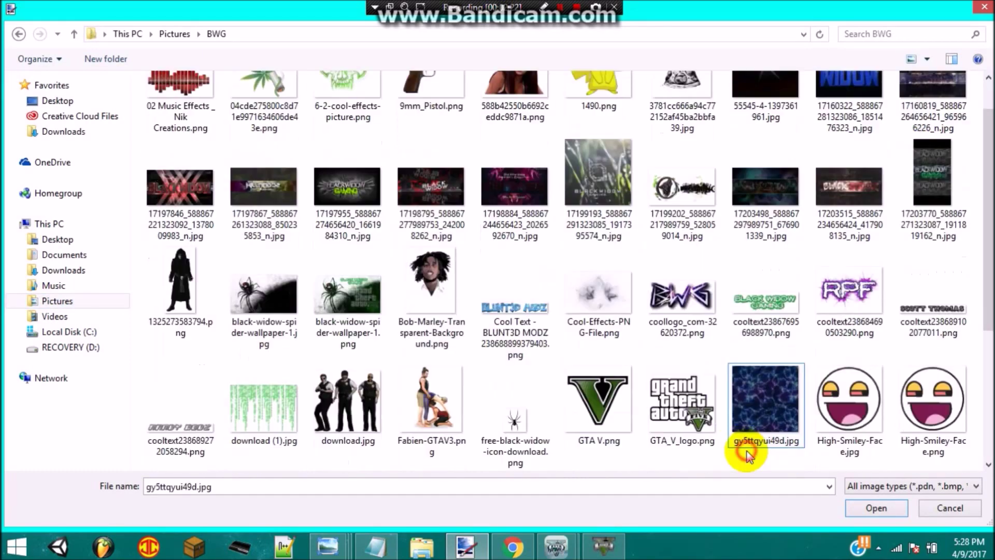
double_click(765, 418)
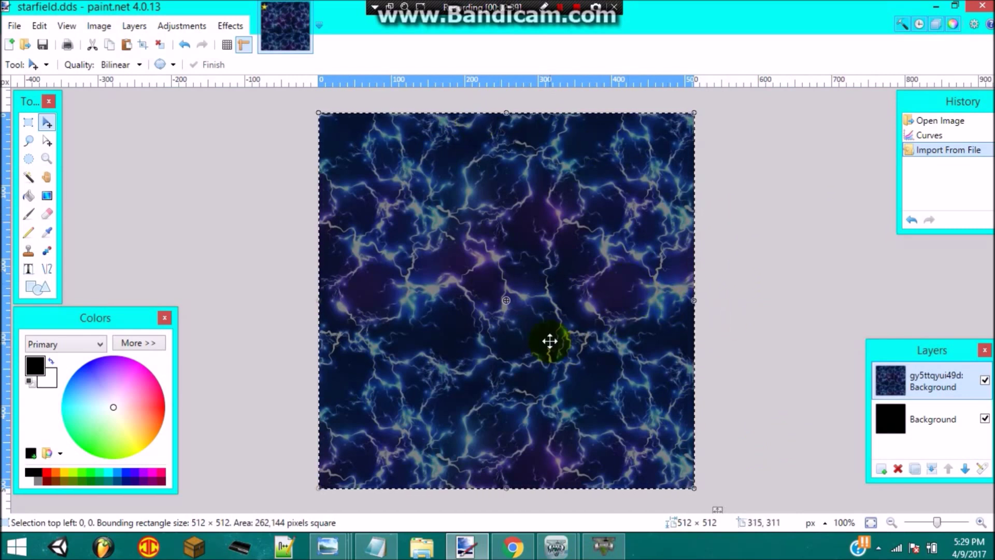
Close paint.net and choose Don't Save
mouse_move(304, 13)
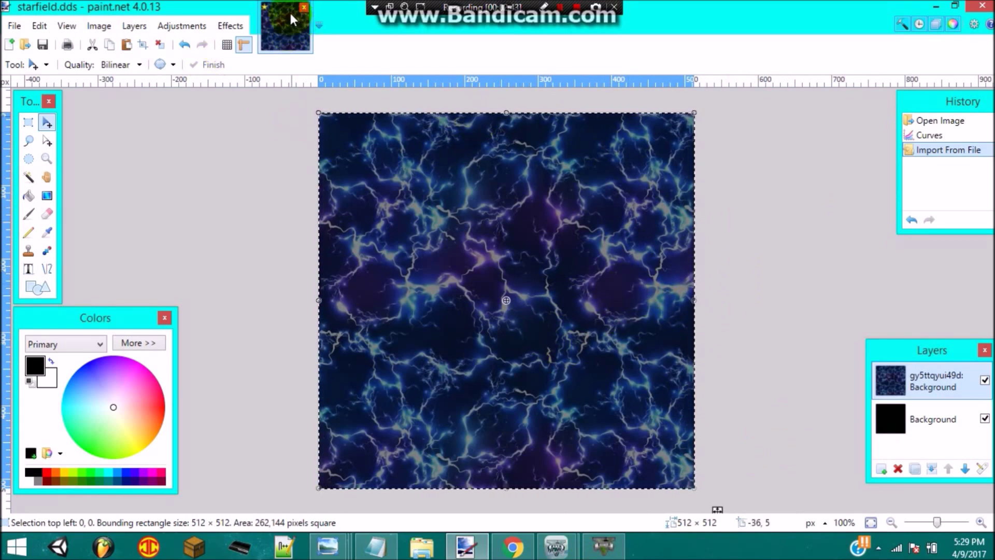
left_click(983, 5)
left_click(542, 366)
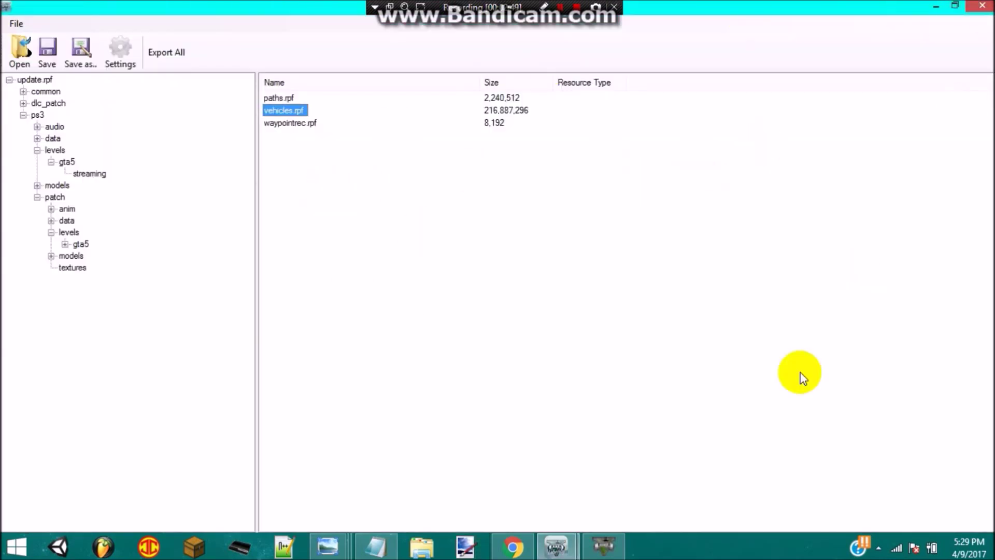
Close the texture viewer and bring the update.rpf window to the front
left_click(607, 542)
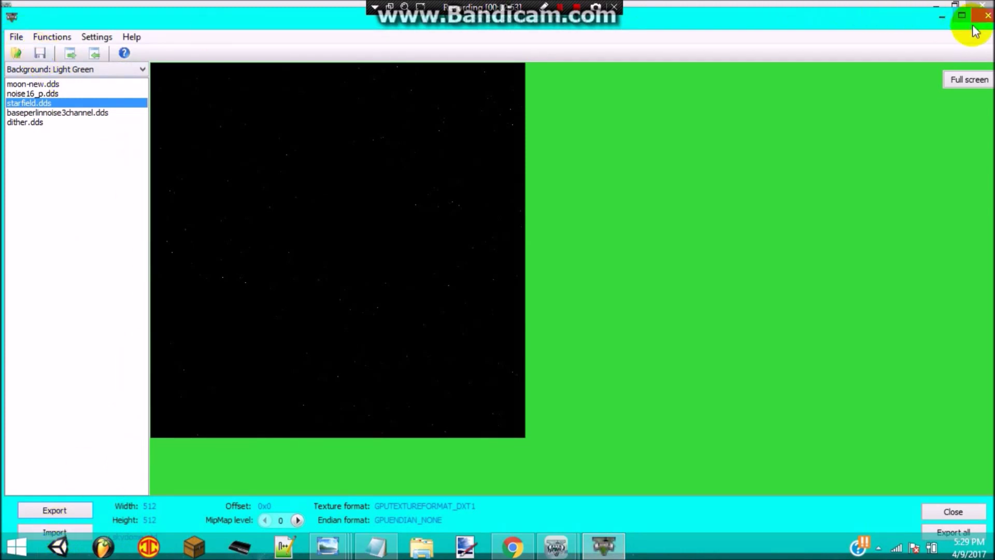
left_click(988, 17)
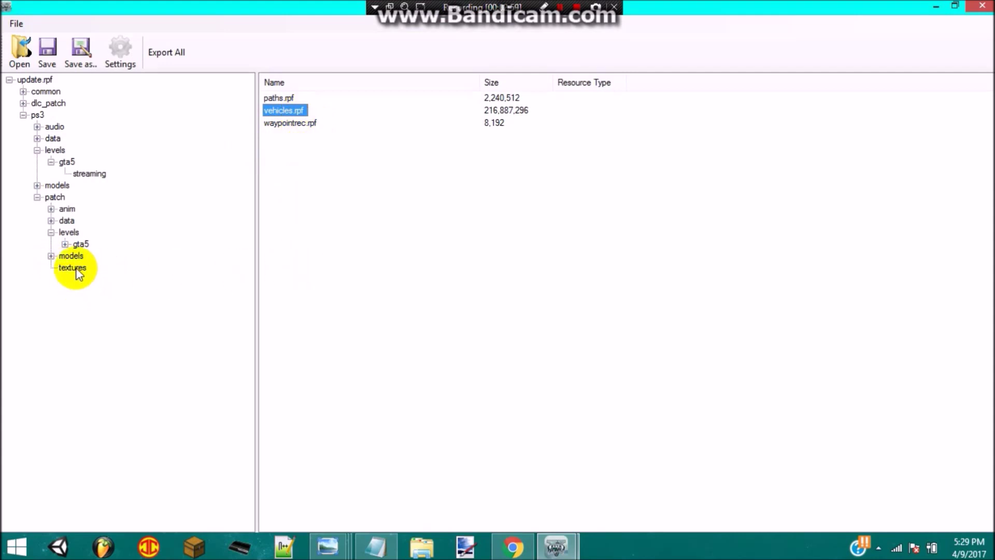
mouse_move(556, 544)
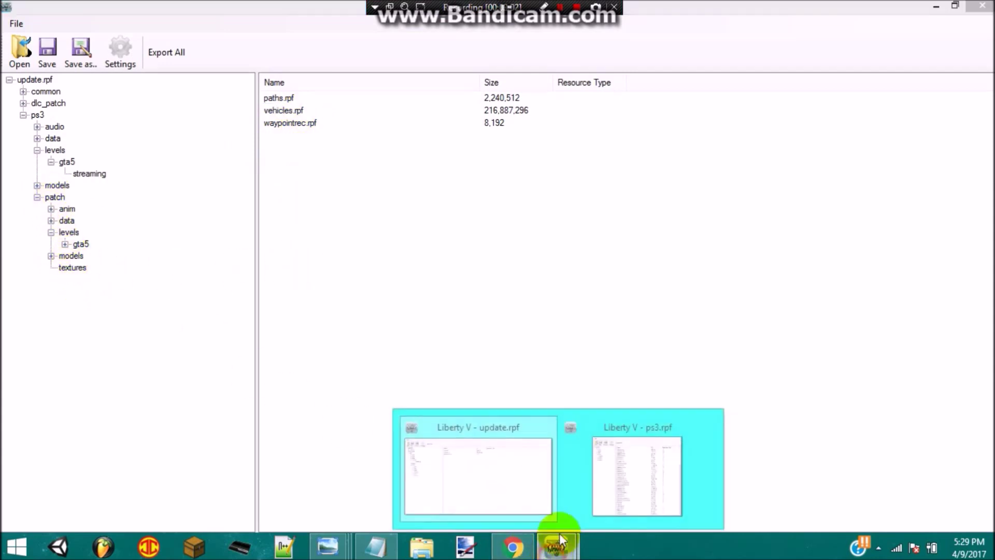
left_click(628, 469)
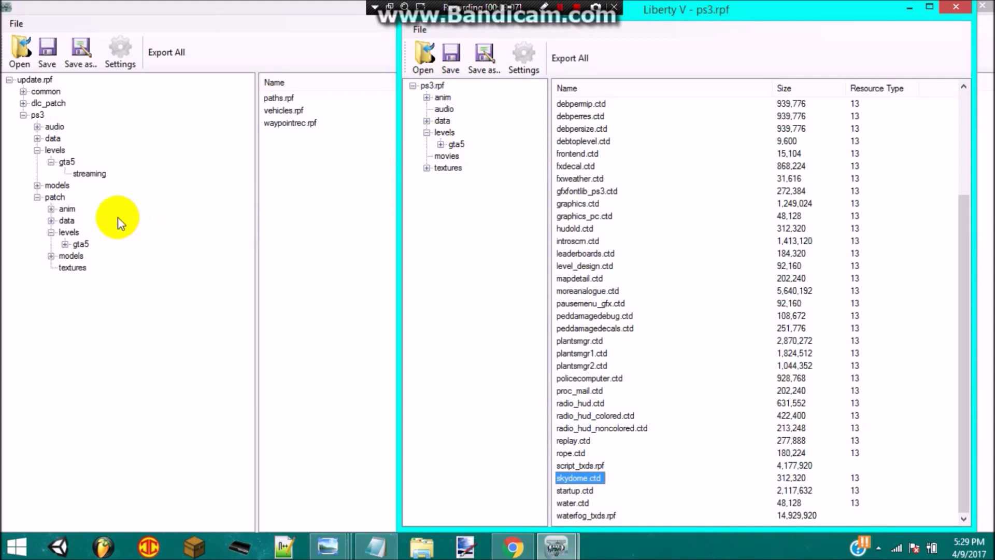
left_click(37, 115)
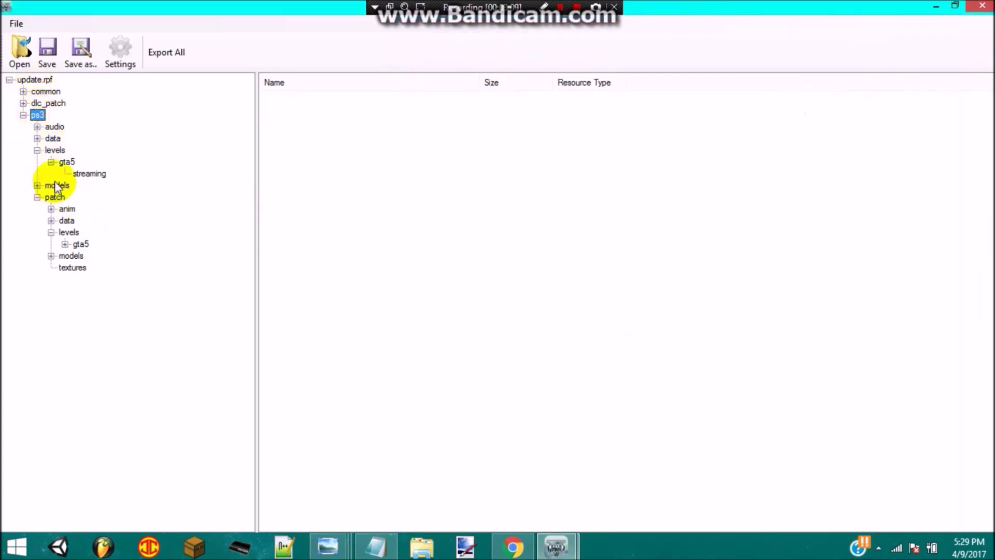
Create a new 'textures' folder under ps3 and start importing files into it
double_click(52, 150)
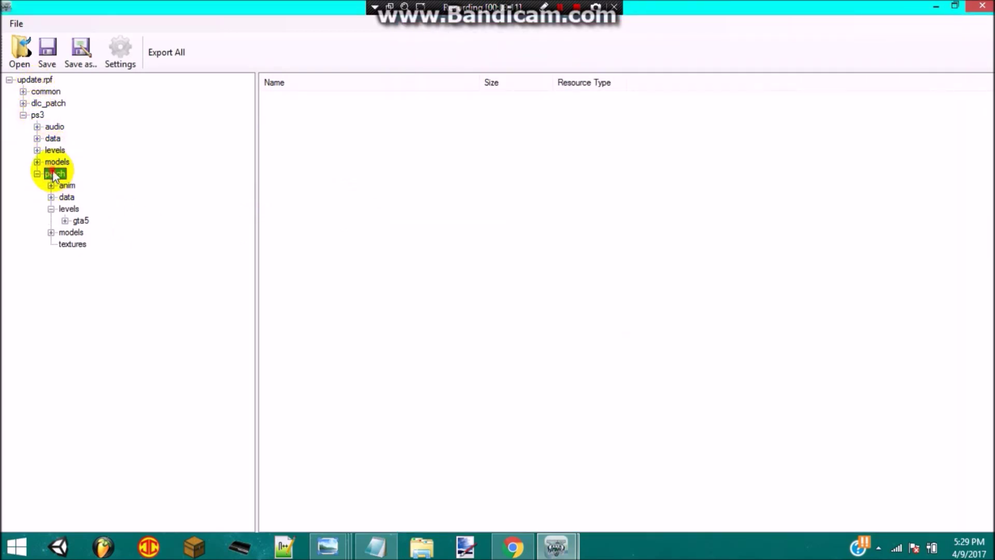
double_click(55, 174)
right_click(38, 114)
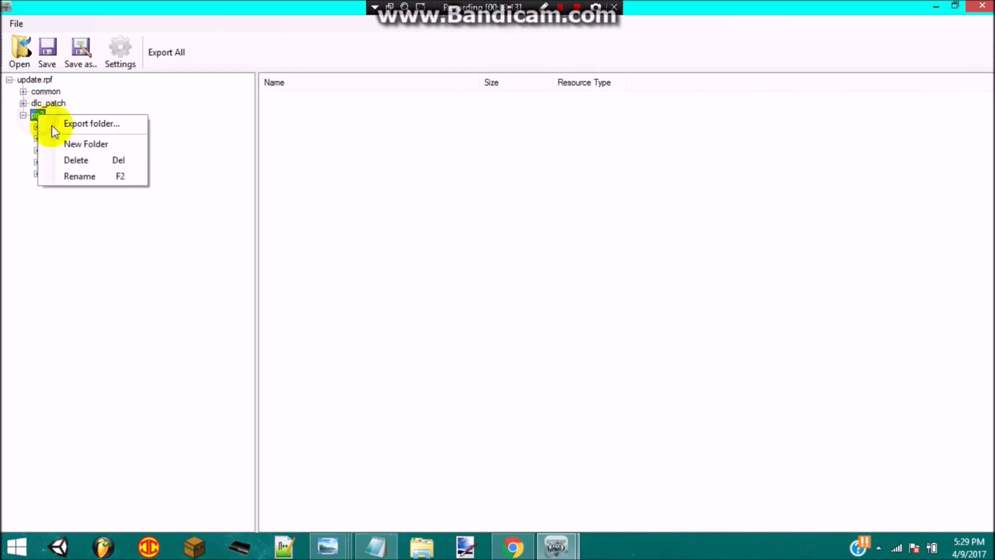
left_click(86, 145)
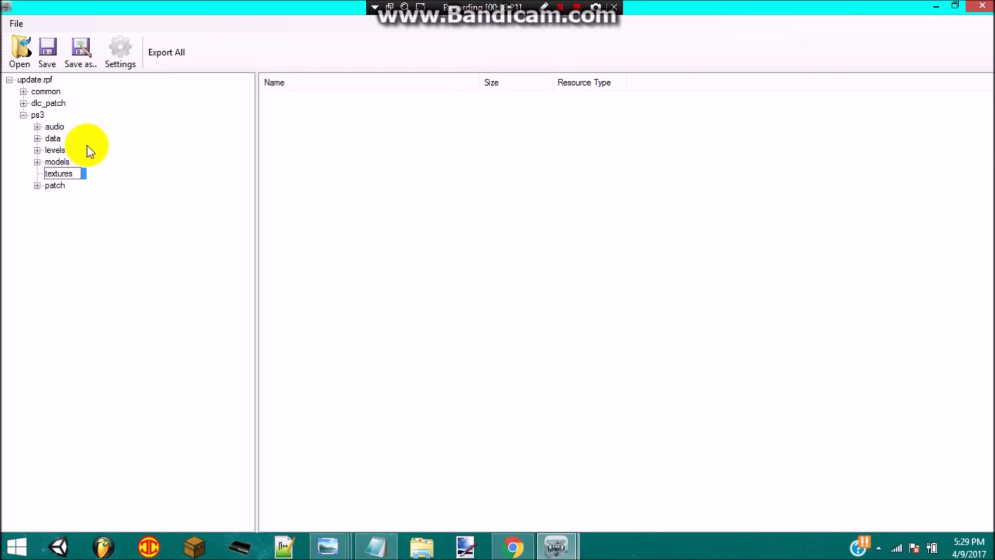
left_click(89, 170)
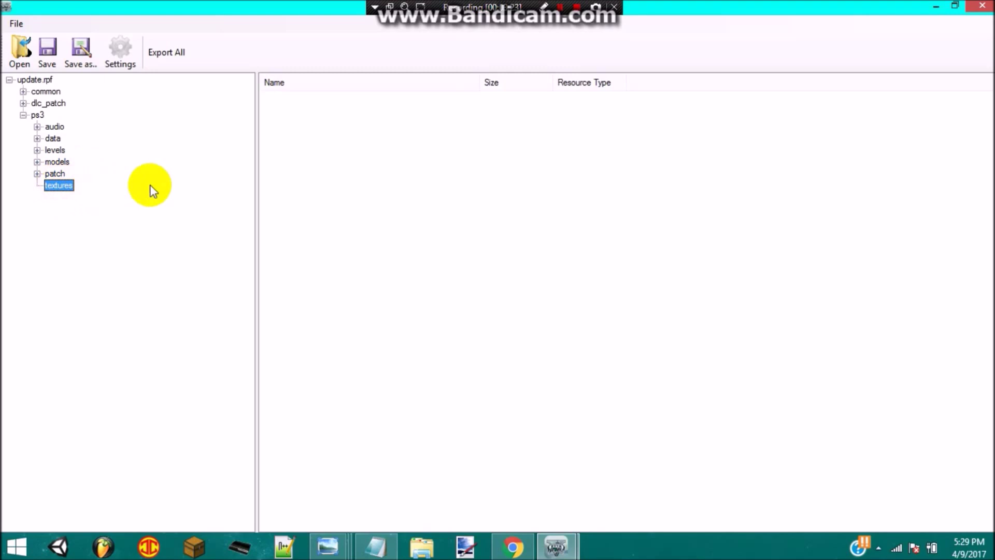
right_click(355, 174)
left_click(387, 188)
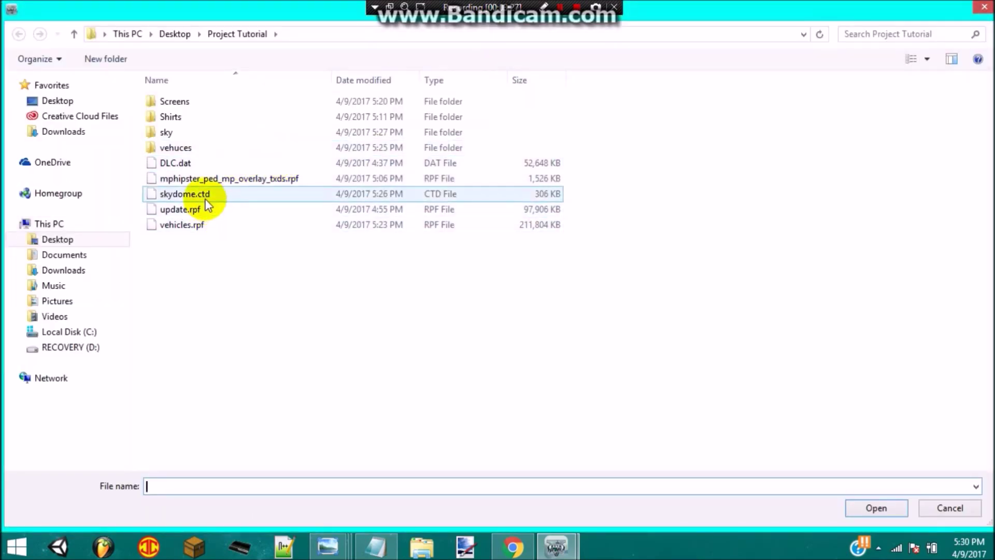
Import skydome.ctd into update.rpf's ps3/textures folder, then bring up the Notepad notes
double_click(205, 198)
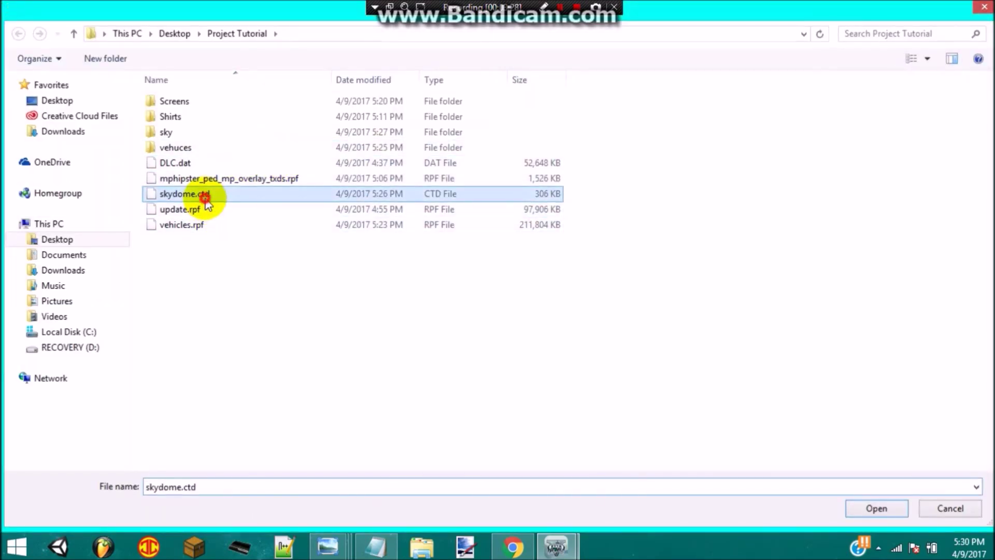
left_click(424, 334)
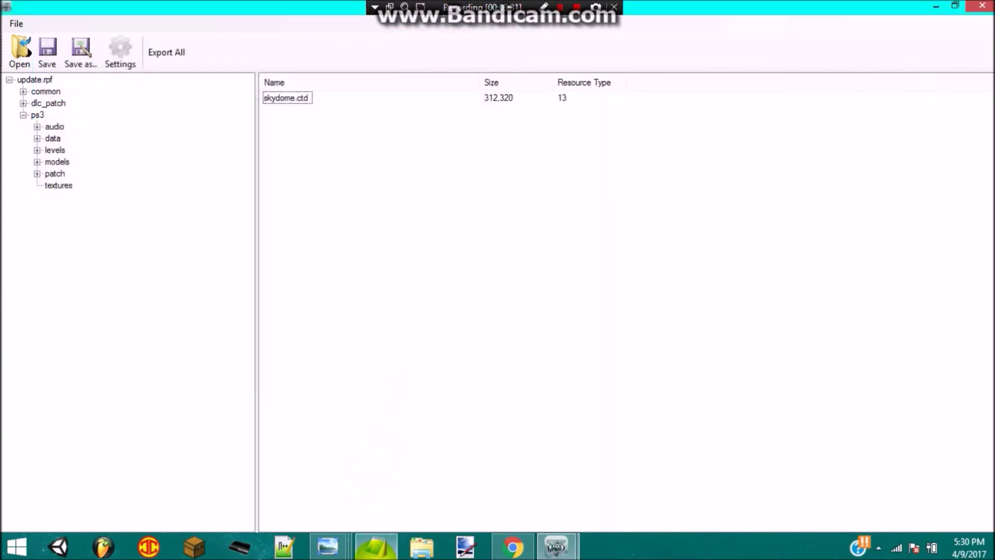
left_click(374, 549)
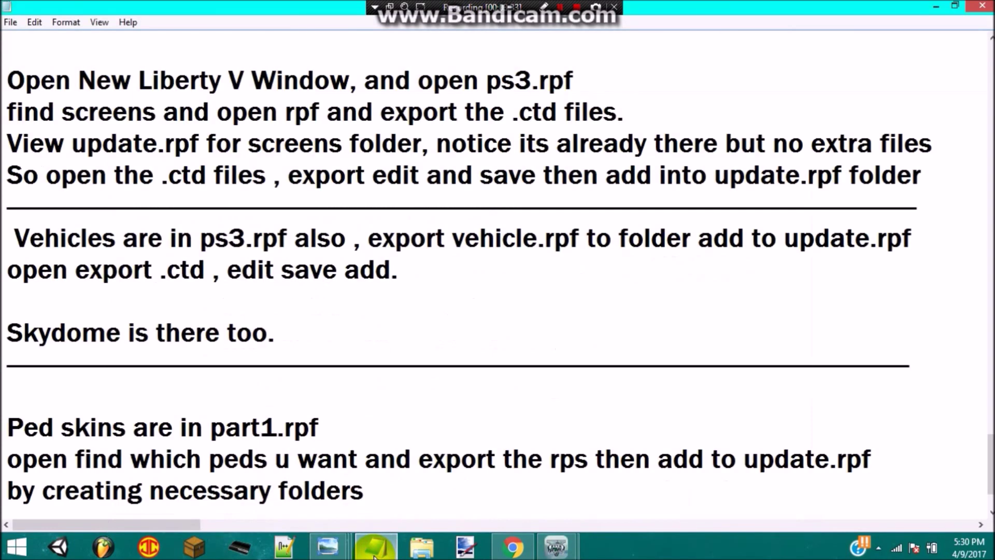
Read the notes' final step on saving the rpf, then bring update.rpf back in LibertyV
scroll(306, 345, "down", 1)
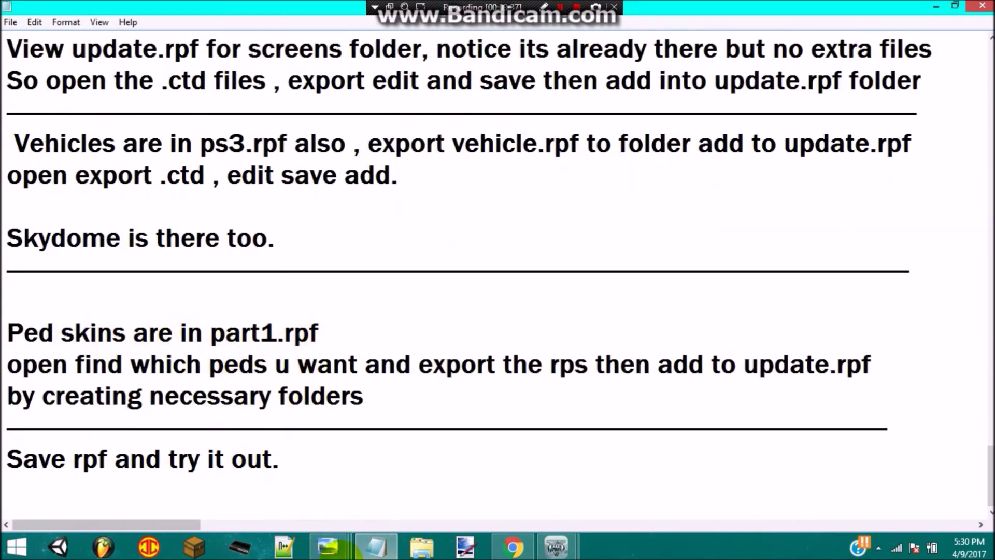
left_click(371, 554)
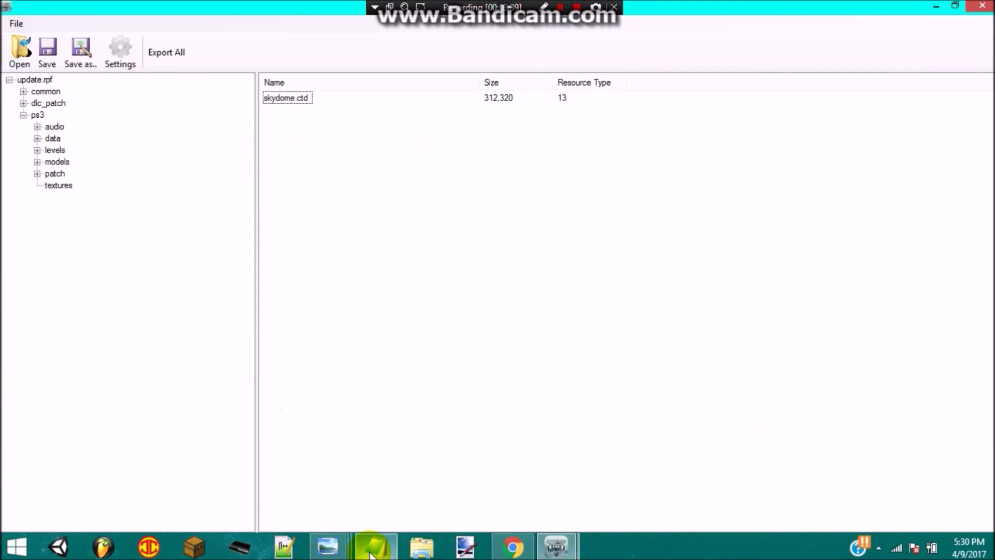
From the ps3.rpf window, open part1.rpf from Desktop > MAIN RPFs Folder > ORIGINAL RPF FILES > RPFs
left_click(556, 544)
left_click(585, 491)
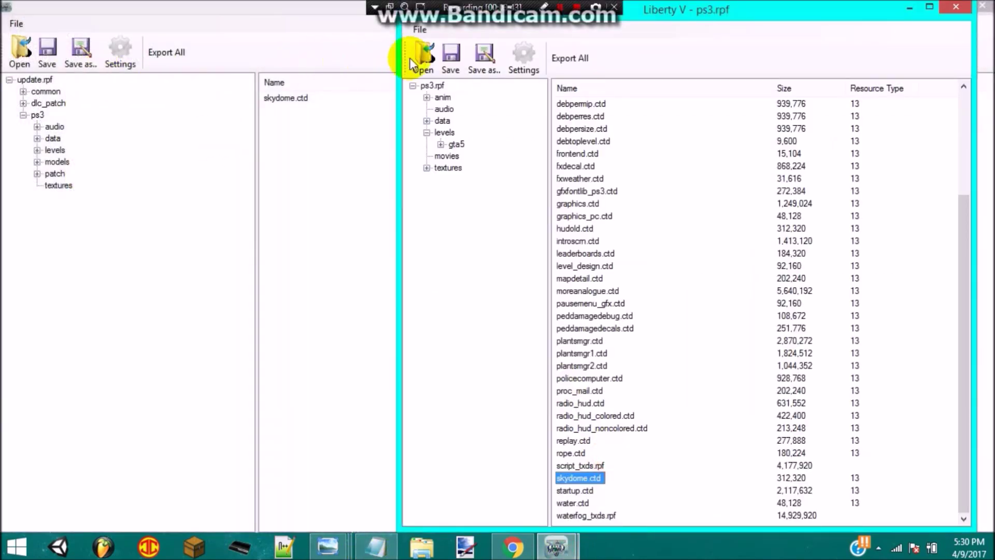
left_click(412, 57)
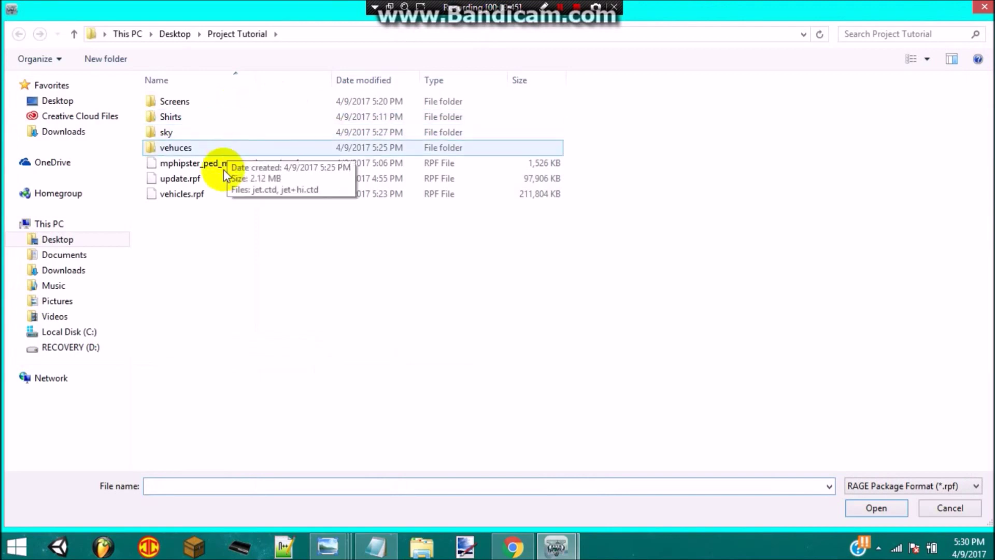
left_click(175, 34)
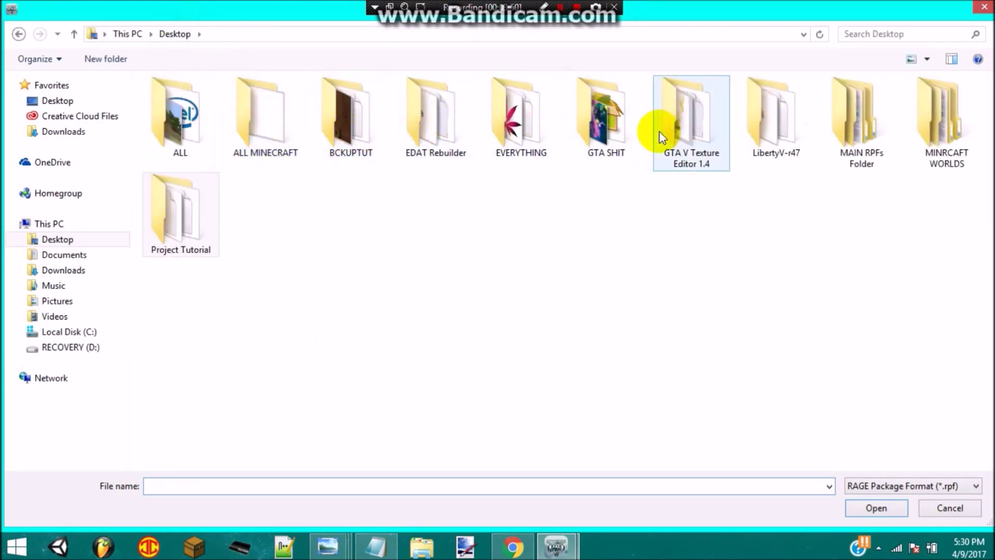
double_click(862, 137)
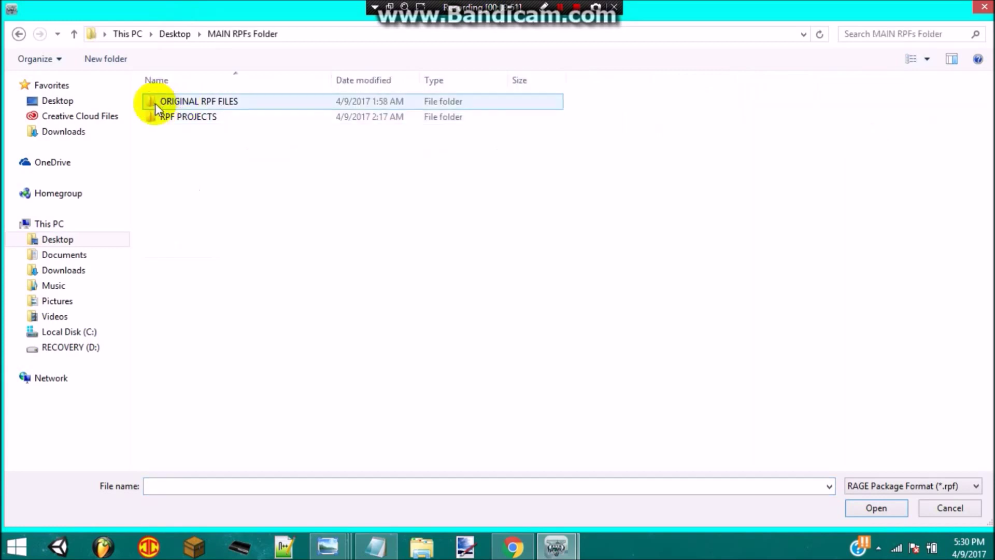
double_click(185, 104)
left_click(176, 332)
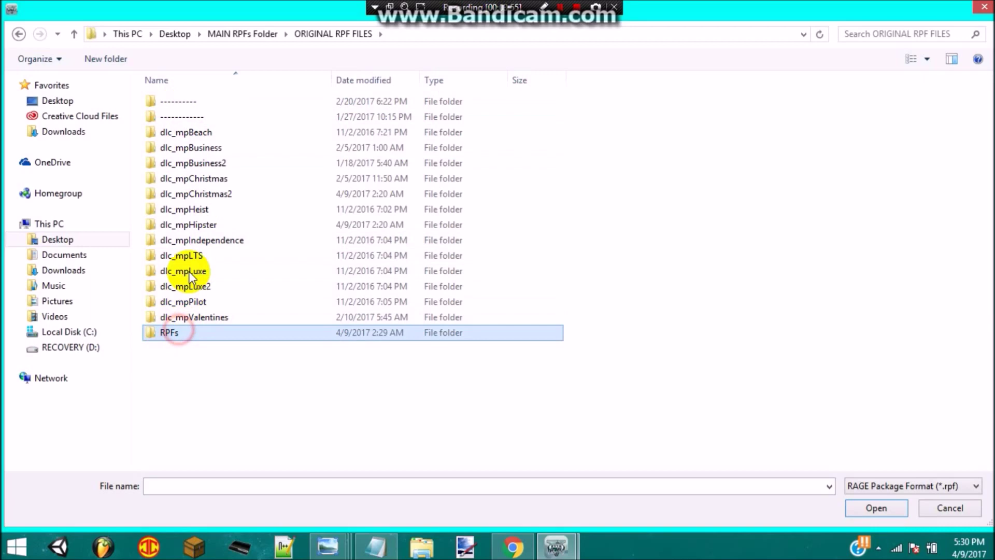
double_click(189, 130)
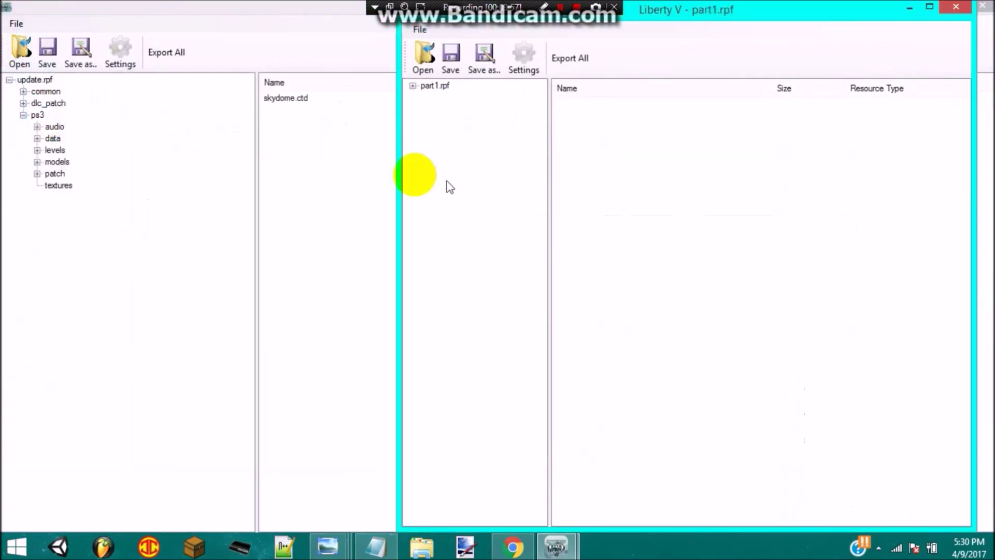
Expand part1.rpf's models > cdimages folder and look over the componentpeds .rpf files
double_click(438, 85)
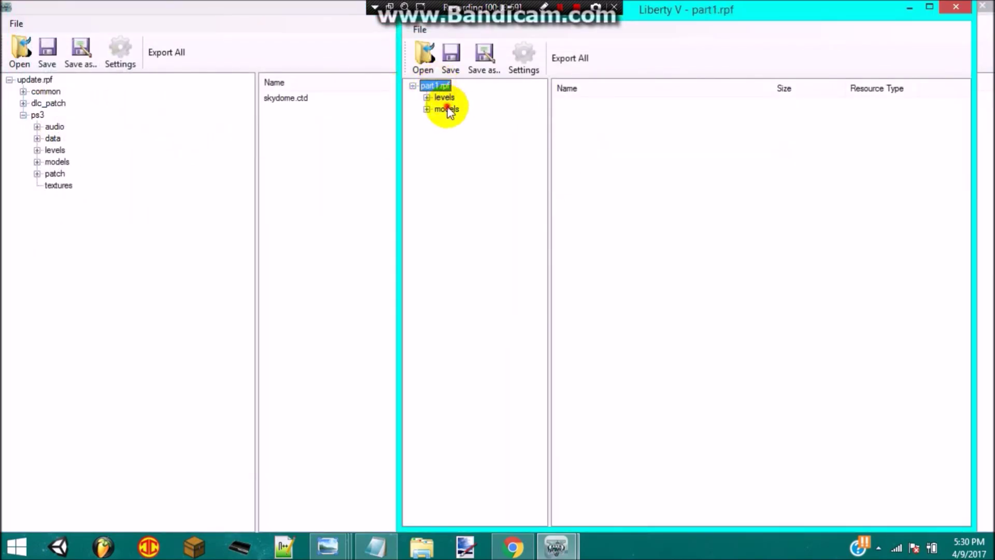
double_click(447, 110)
left_click(465, 121)
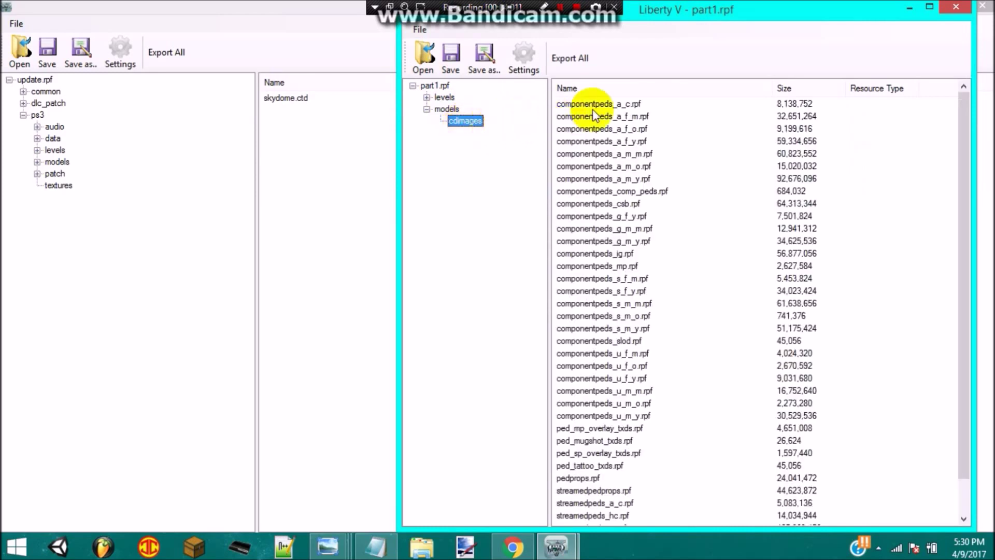
left_click_drag(651, 106, 664, 433)
left_click(666, 438)
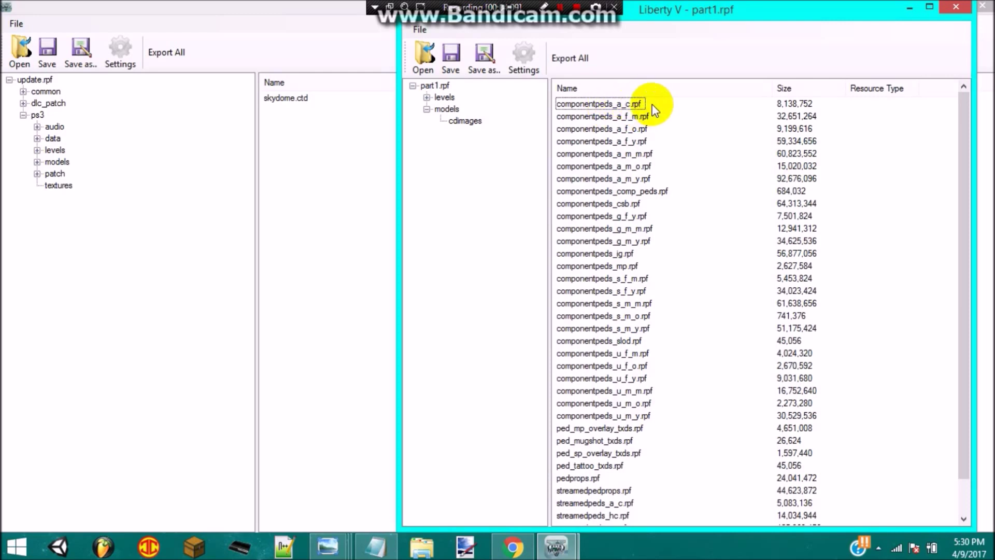
left_click_drag(647, 105, 596, 332)
left_click(677, 296)
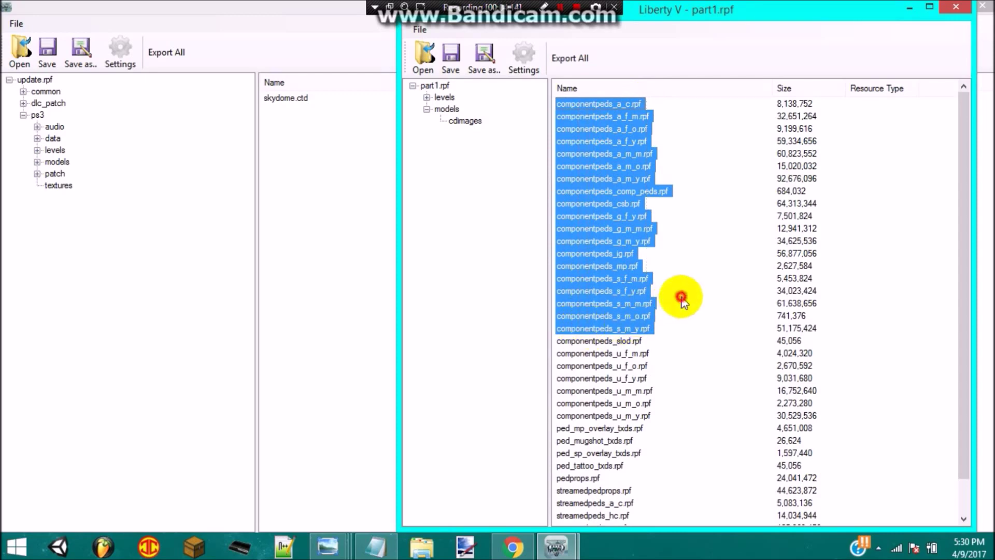
Export componentpeds_a_c.rpf from part1.rpf to the Desktop's Project Tutorial folder
double_click(616, 105)
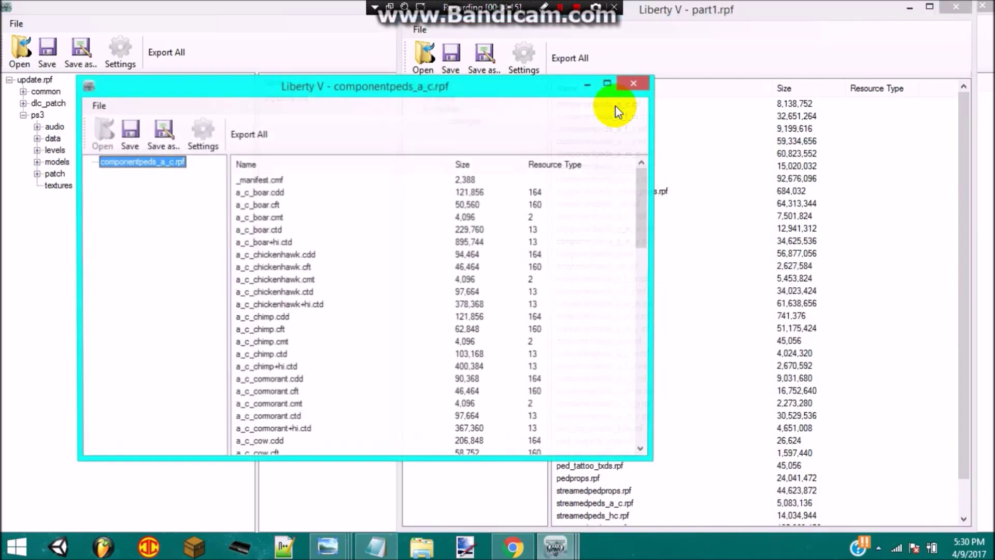
left_click(630, 84)
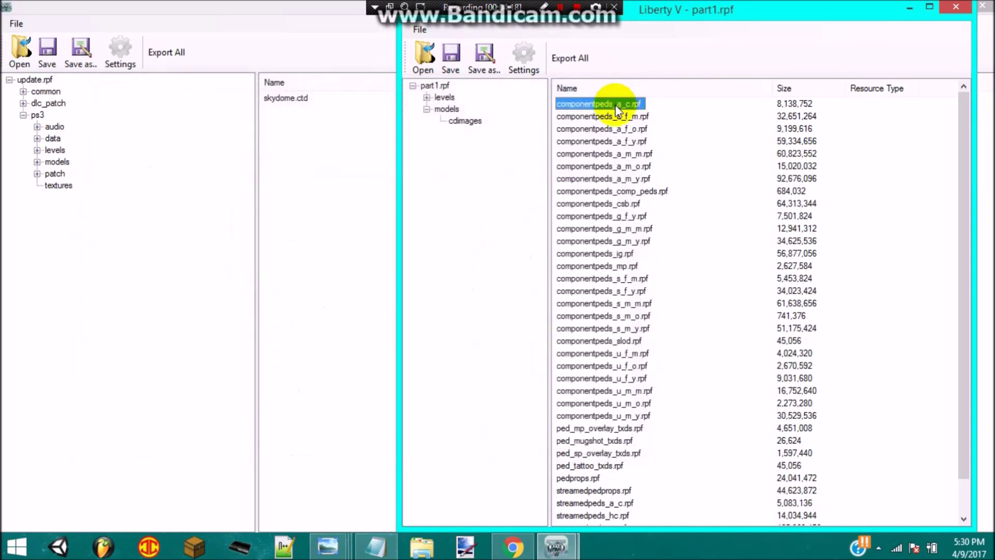
right_click(615, 105)
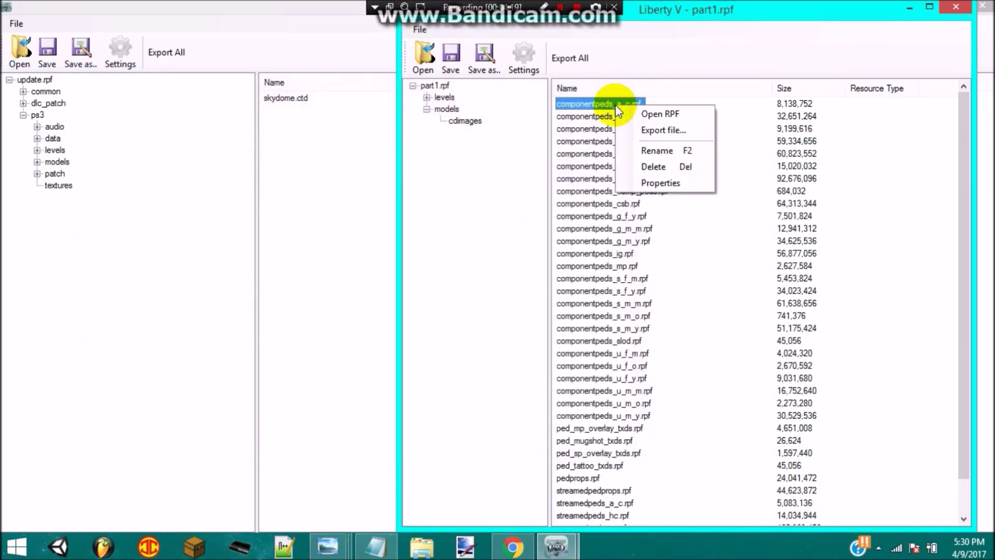
left_click(638, 132)
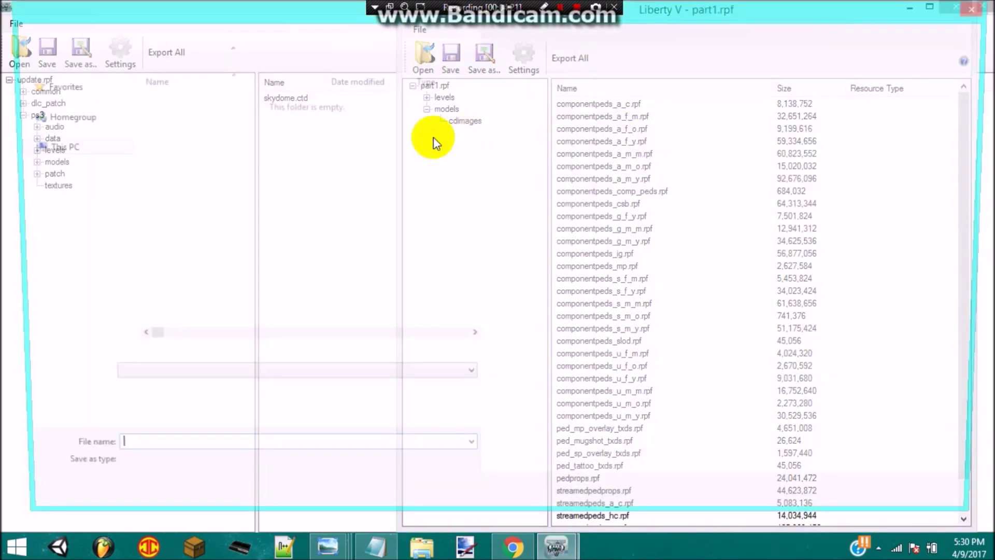
left_click(174, 34)
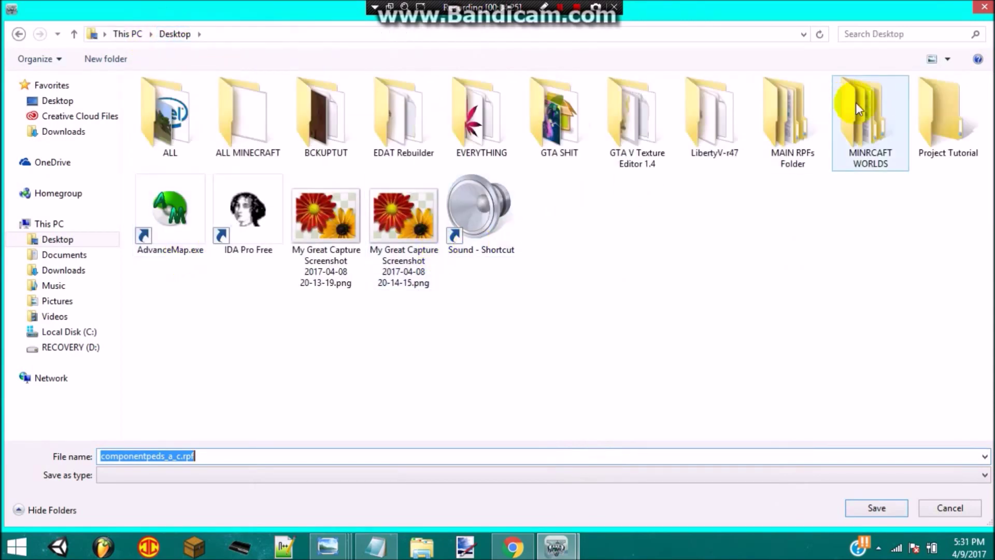
double_click(937, 115)
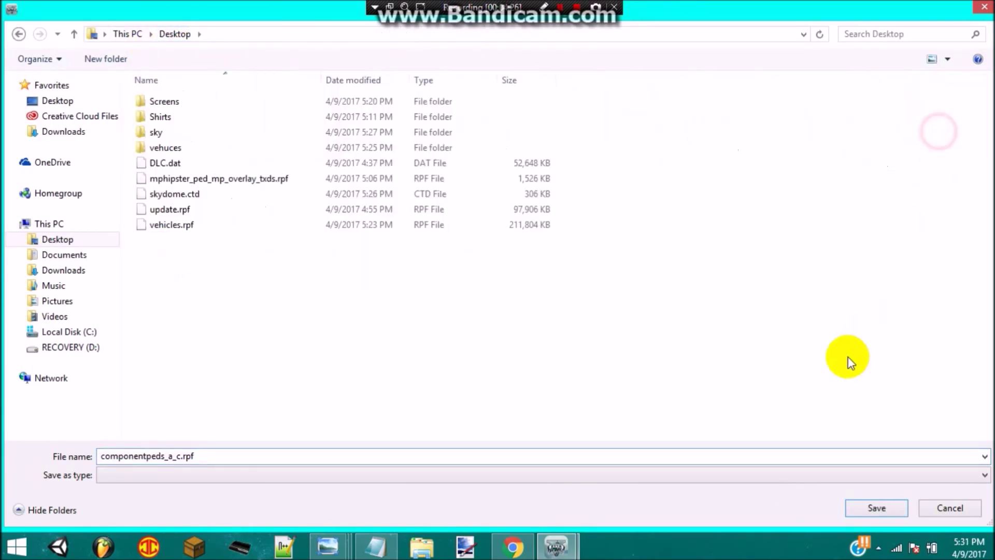
left_click(863, 508)
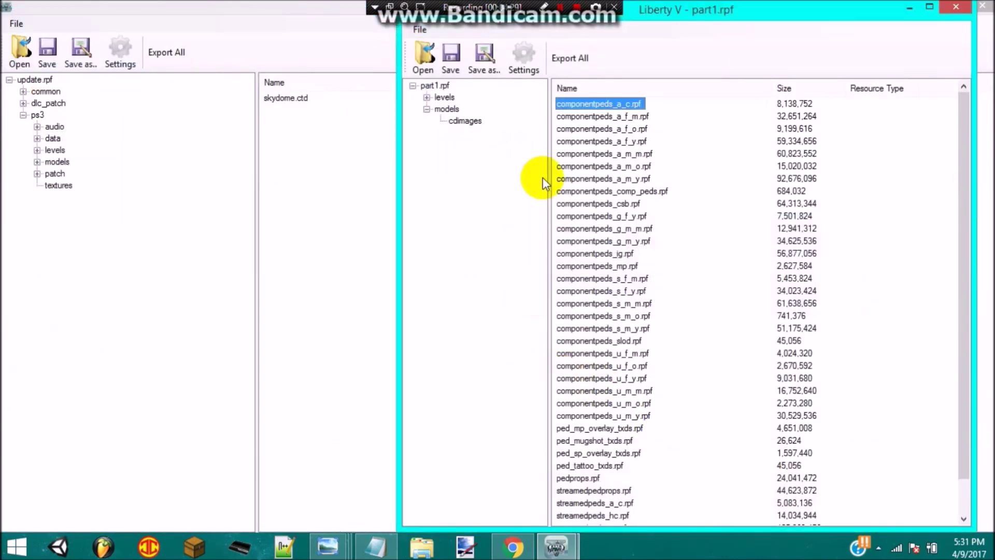
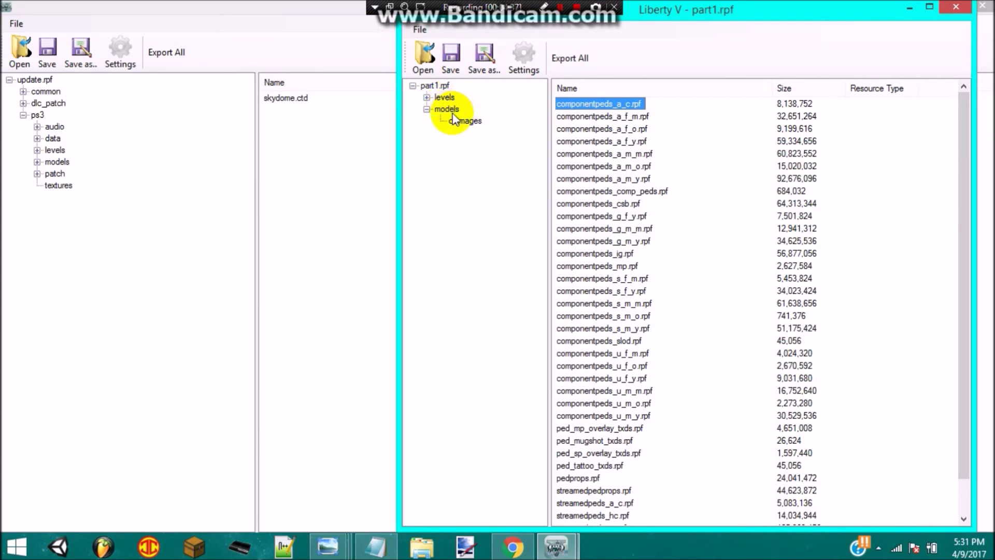
Browse the update.rpf archive to its ps3 > models > cdimages folder
left_click(57, 163)
double_click(57, 162)
left_click(75, 174)
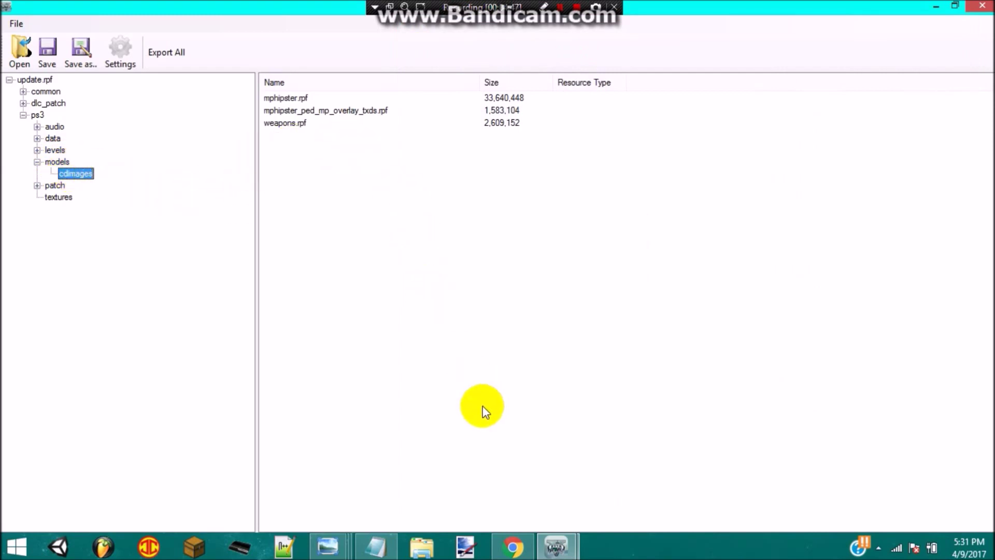
Delete mphipster.rpf and mphipster_ped_mp_overlay_txds.rpf, leaving only weapons.rpf
left_click(352, 111)
left_click(301, 98)
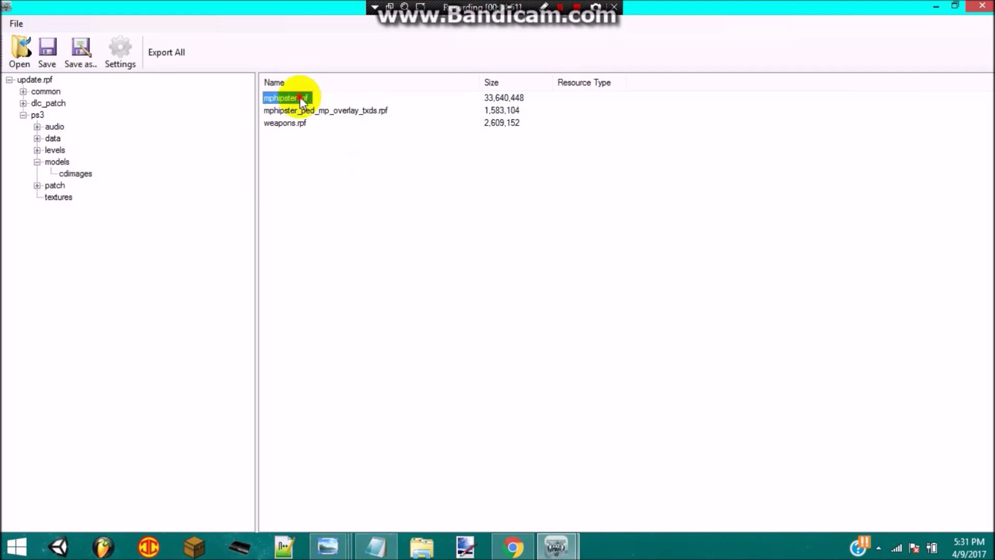
left_click(301, 111, "ctrl")
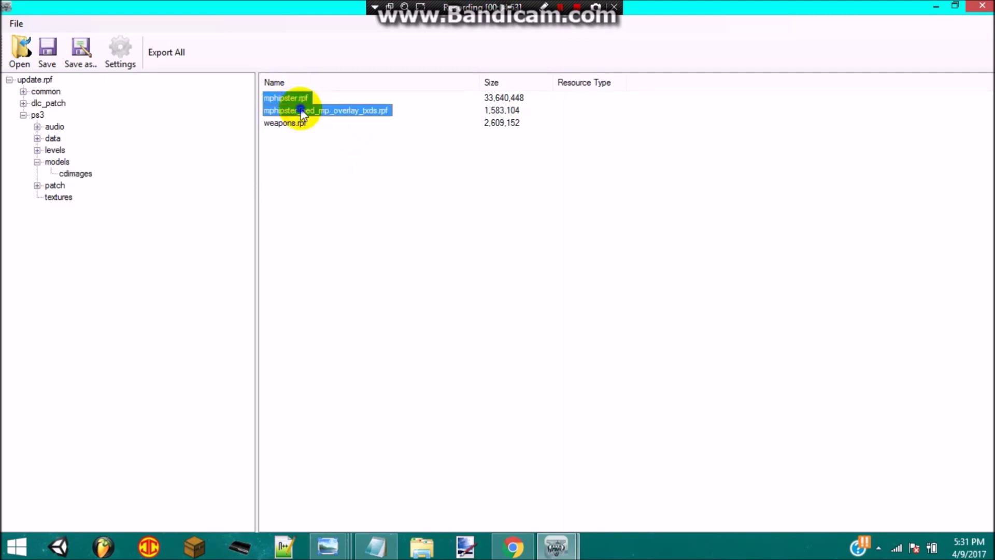
right_click(317, 108)
left_click(334, 137)
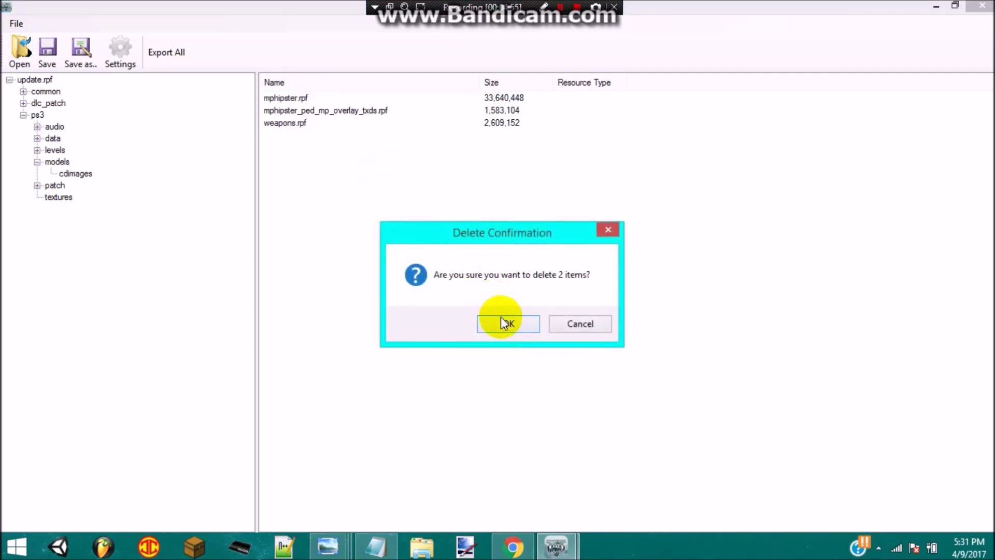
left_click(502, 322)
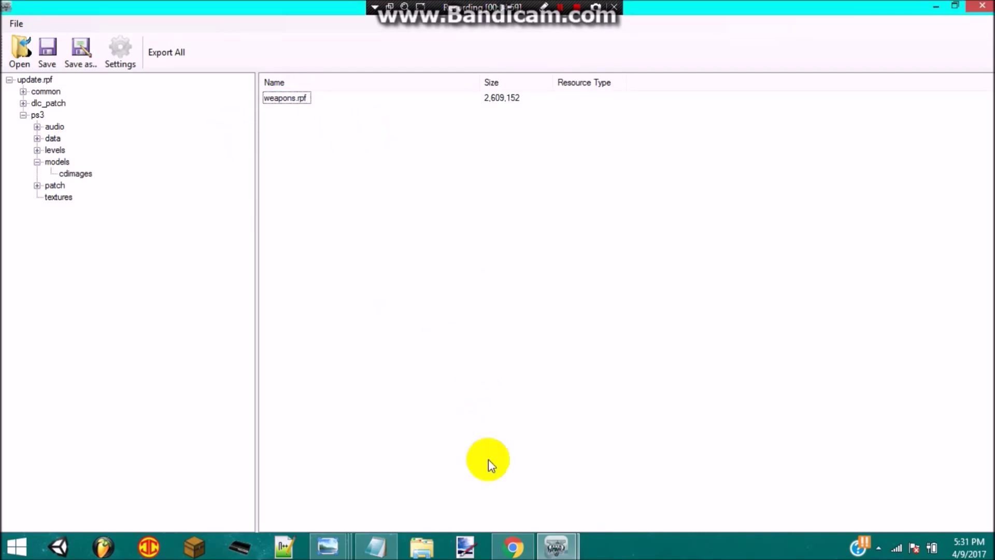
left_click(557, 544)
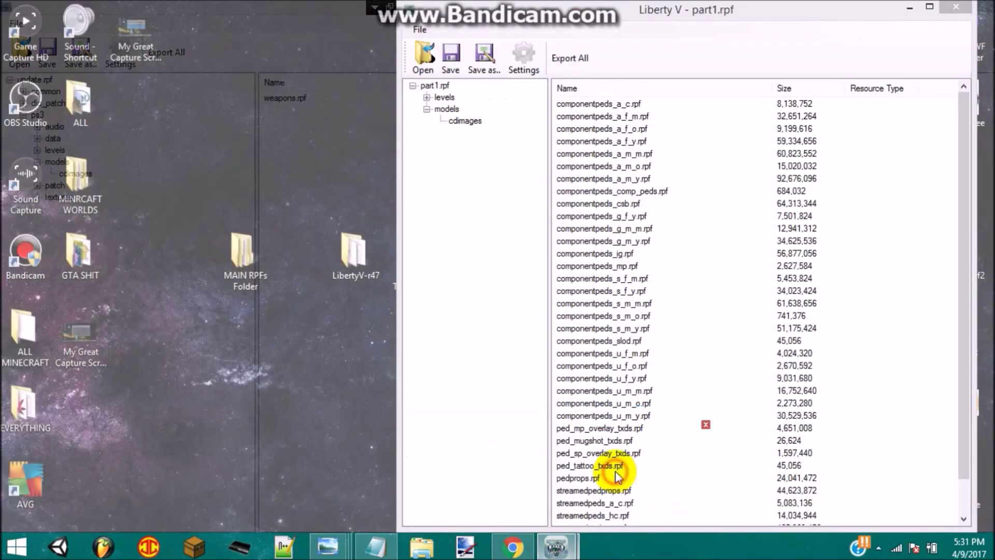
Import componentpeds_a_c.rpf from the Project Tutorial folder into ps3/models/cdimages
left_click(614, 471)
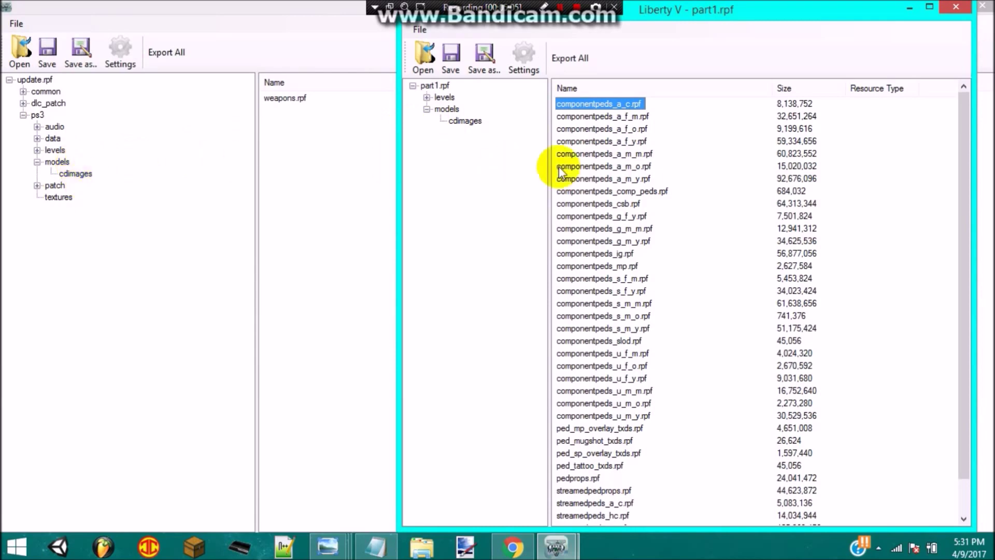
right_click(340, 148)
left_click(345, 152)
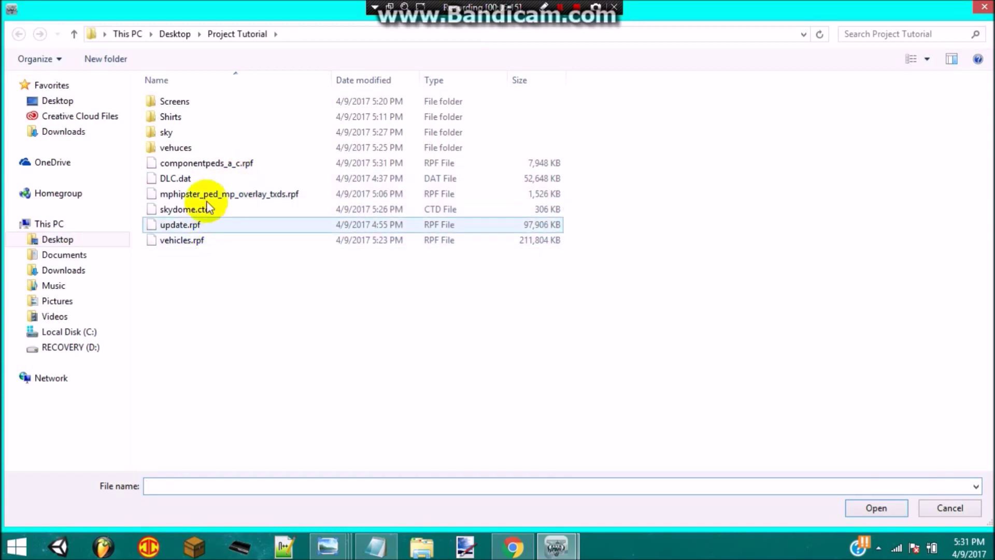
left_click(218, 164)
double_click(218, 164)
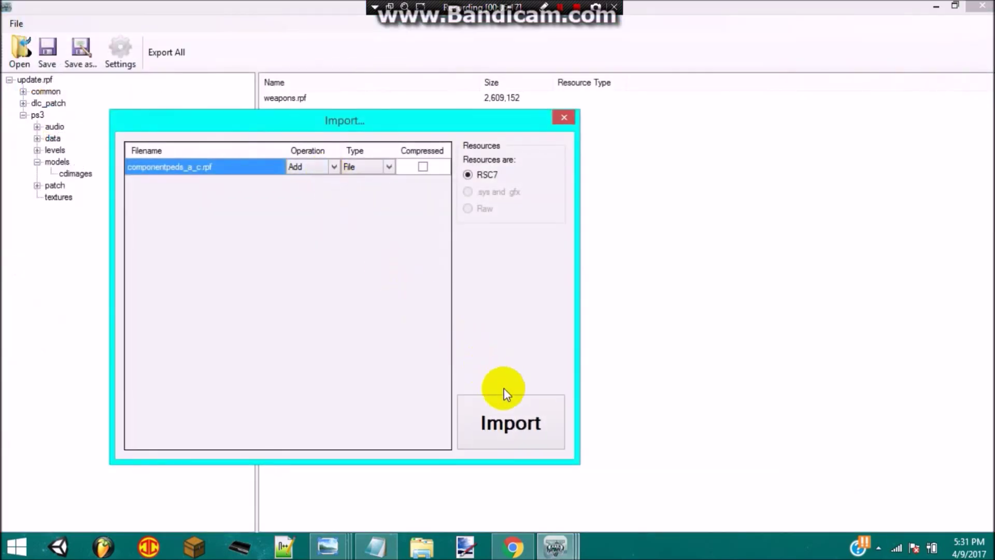
left_click(514, 409)
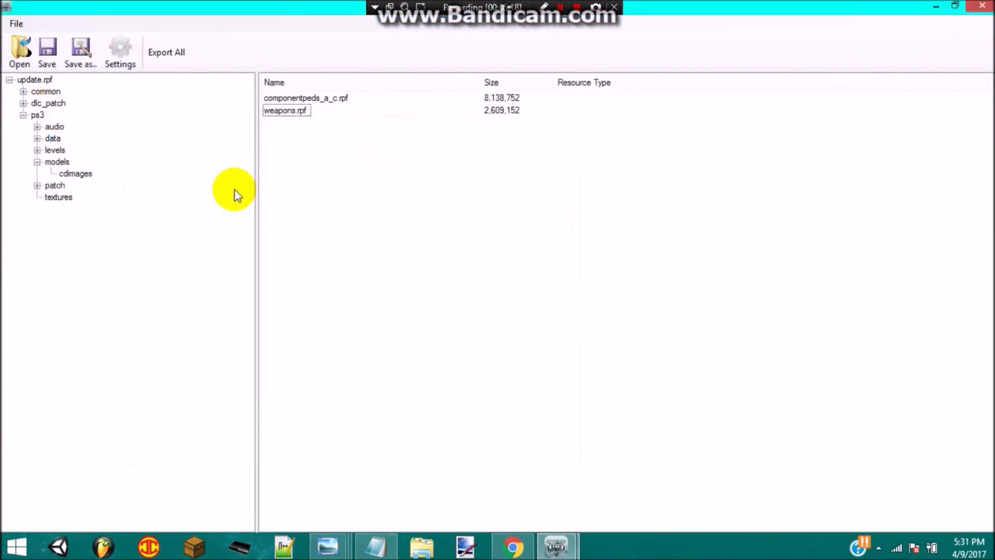
Open the patch > models > cdimages folder showing streamedpedprops.rpf and streamedpeds_mp.rpf
double_click(53, 187)
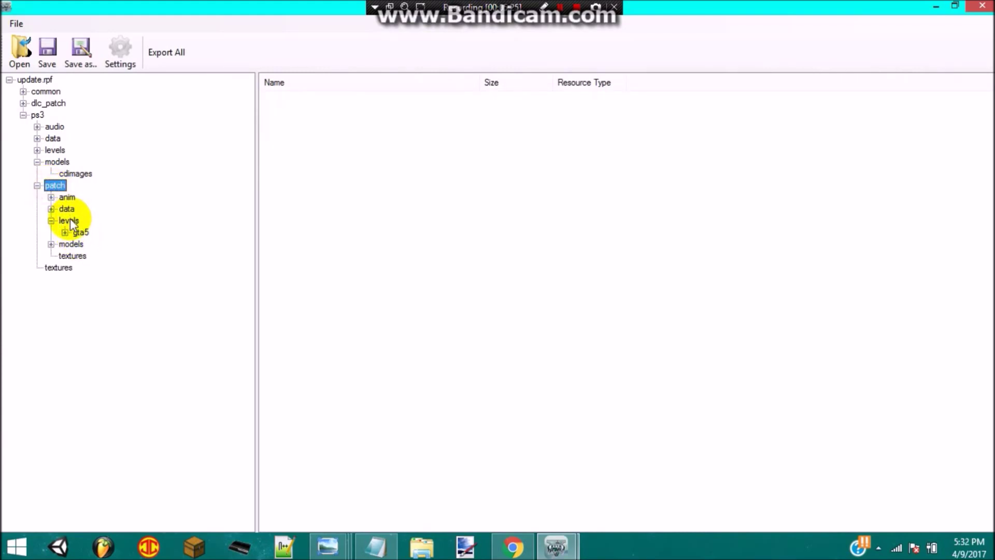
double_click(70, 220)
double_click(71, 233)
left_click(79, 244)
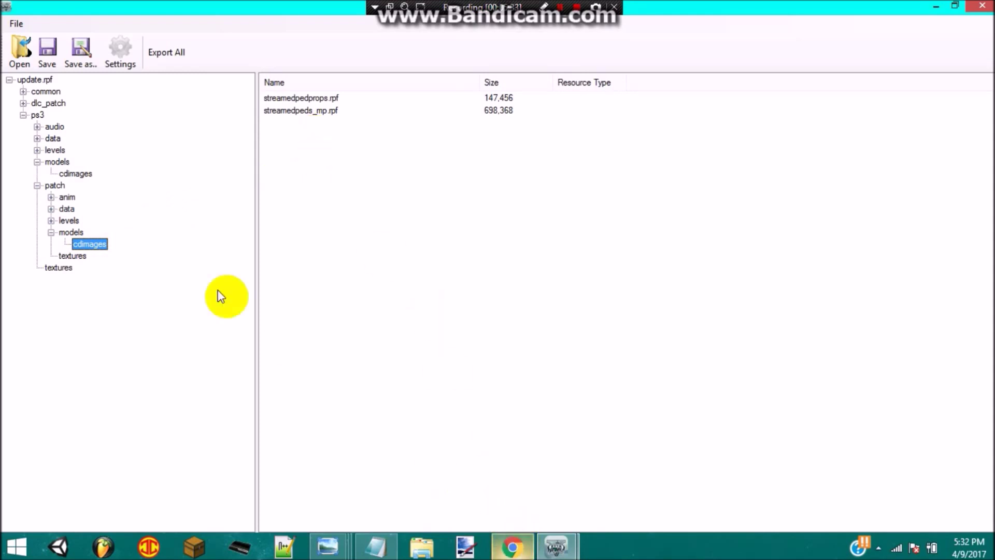
Delete componentpeds_a_c.rpf from ps3/models/cdimages and collapse the ps3 models folder
left_click(61, 163)
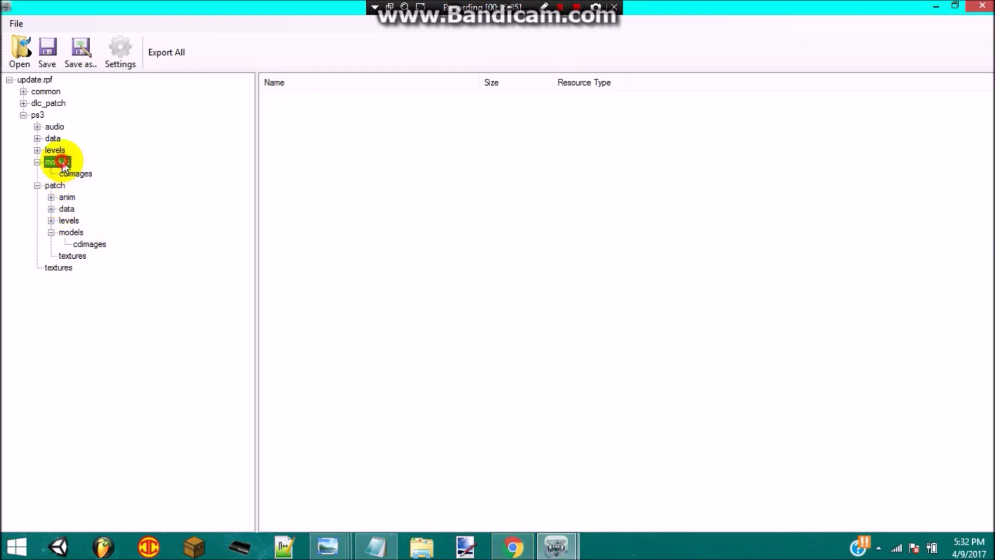
left_click(75, 173)
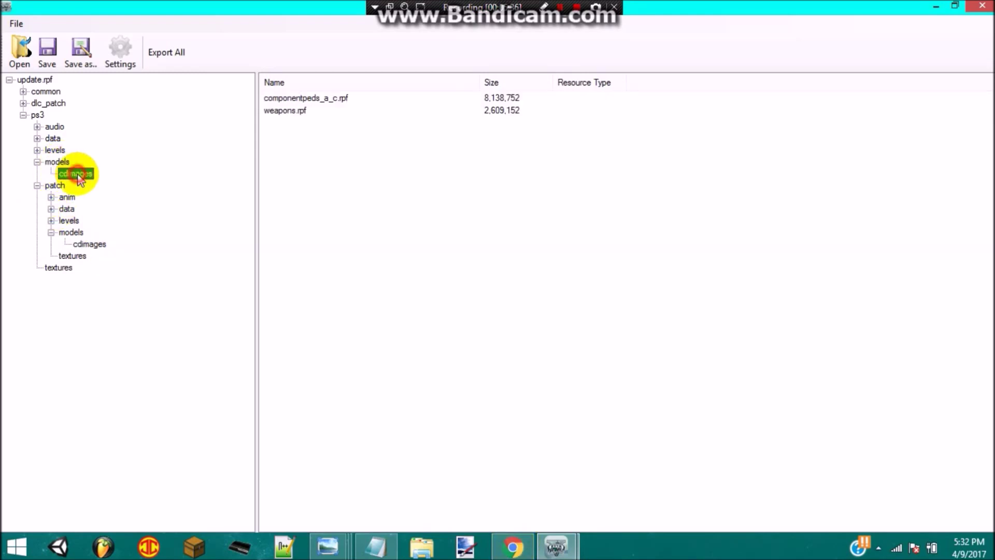
right_click(296, 102)
left_click(363, 162)
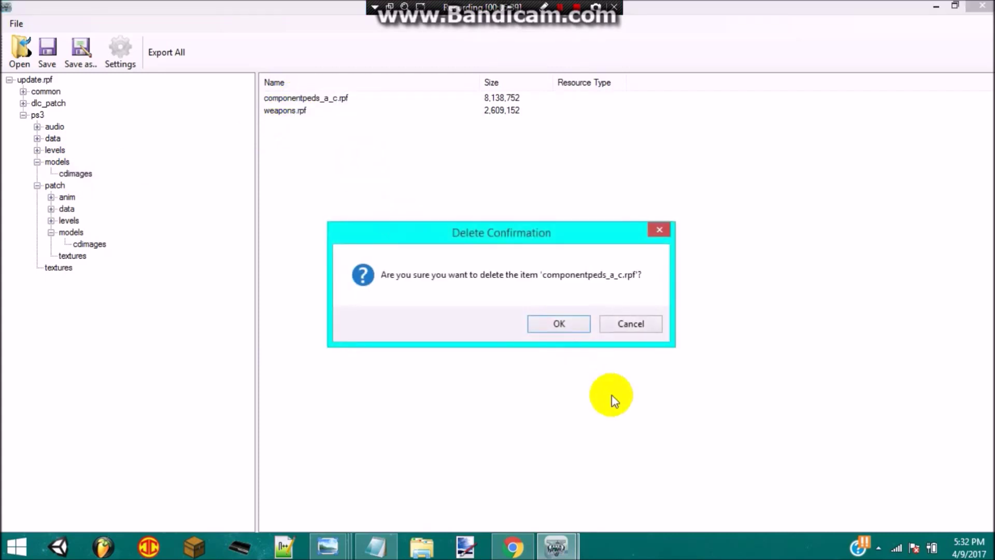
left_click(561, 326)
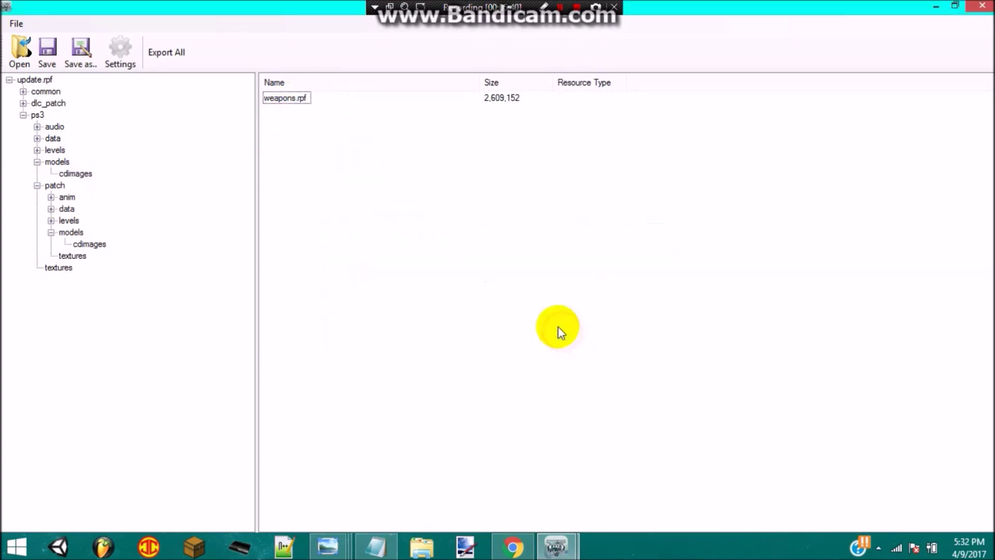
left_click(48, 161)
double_click(49, 160)
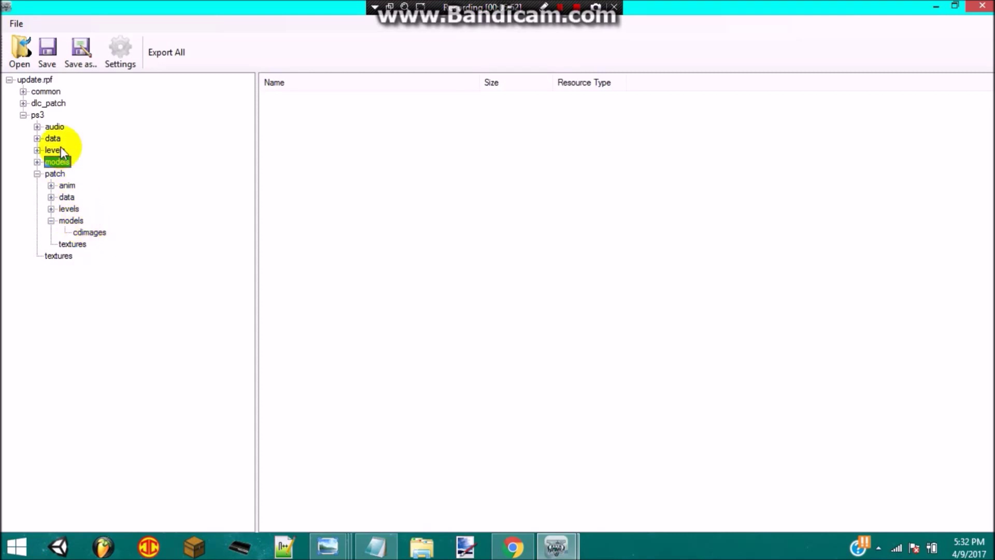
Import componentpeds_a_c.rpf into ps3/patch/models/cdimages
left_click(89, 233)
right_click(342, 172)
left_click(355, 181)
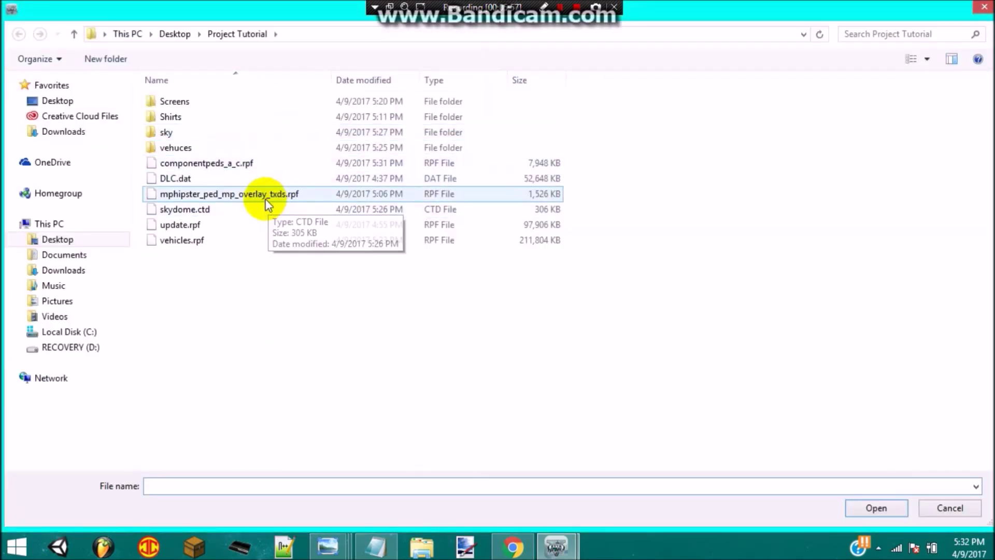
double_click(251, 166)
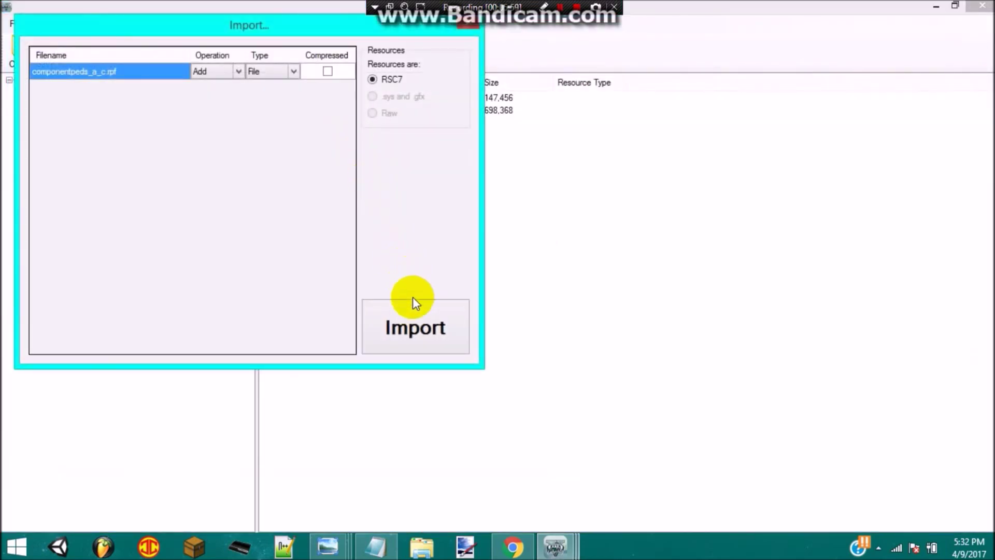
left_click(415, 303)
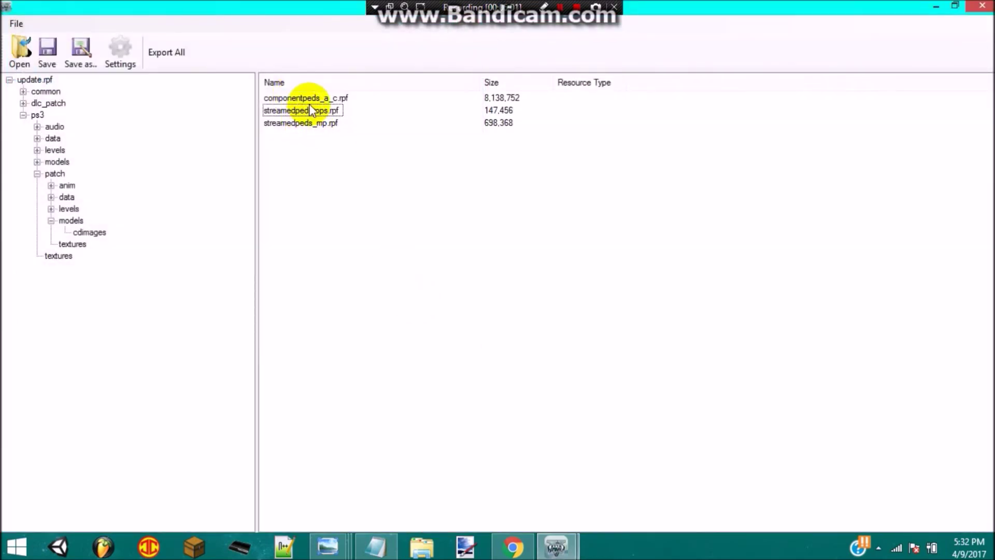
Open componentpeds_a_c.rpf and export both a_c_chimp texture dictionaries
double_click(310, 99)
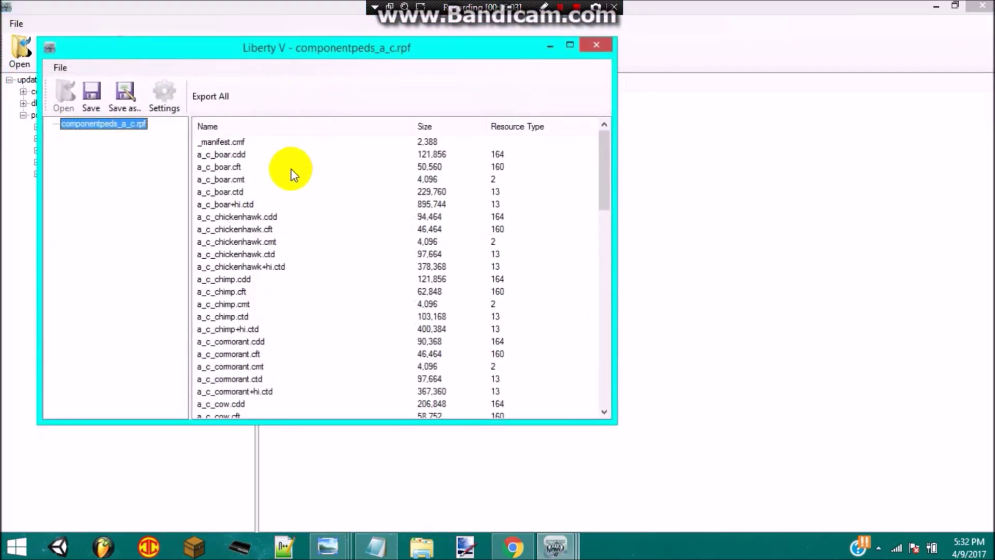
left_click(291, 169)
scroll(280, 218, "down", 1)
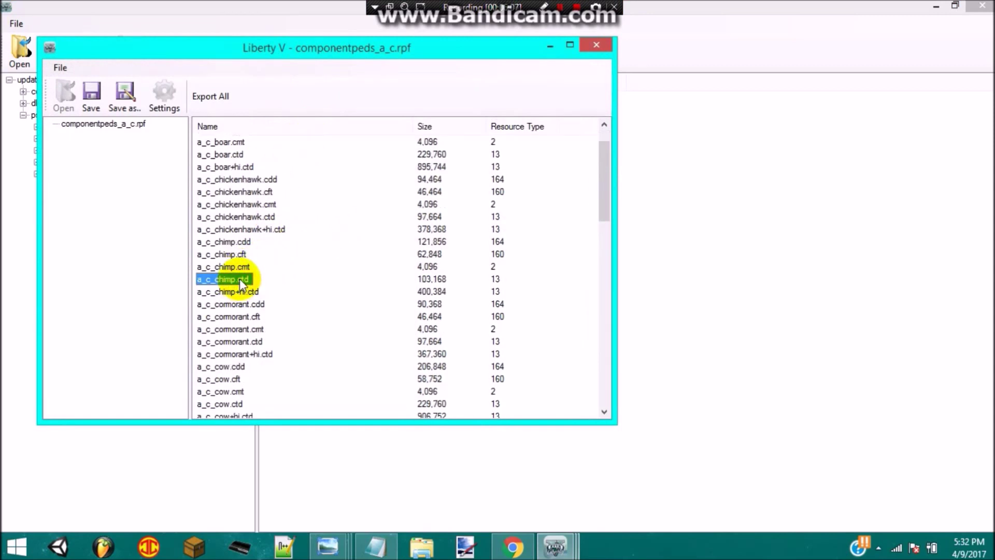
left_click(250, 292)
right_click(242, 292)
left_click(262, 298)
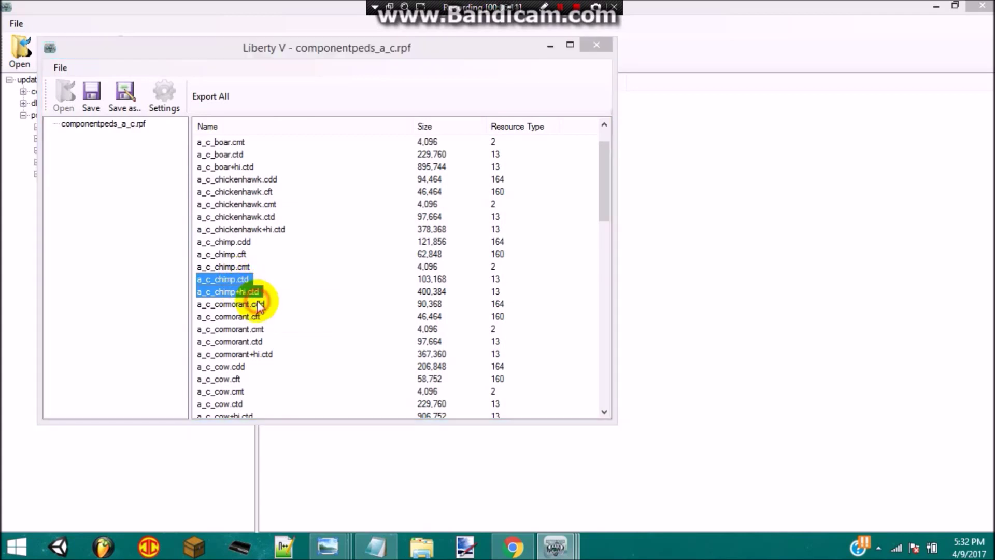
Save them into a new 'peds' folder in Project Tutorial and minimize the archive windows
right_click(266, 243)
mouse_move(346, 397)
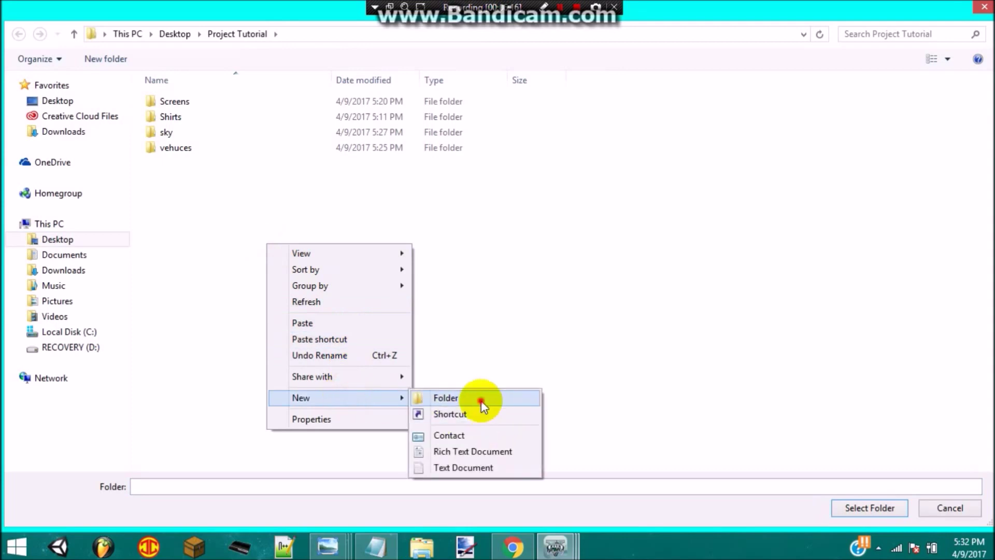
left_click(481, 400)
type("p")
key("Return")
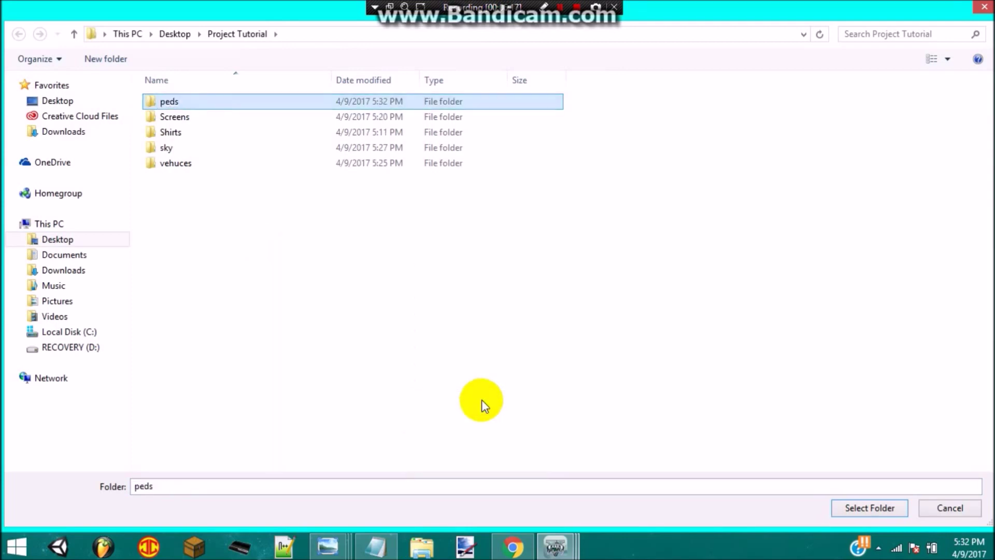
left_click(841, 516)
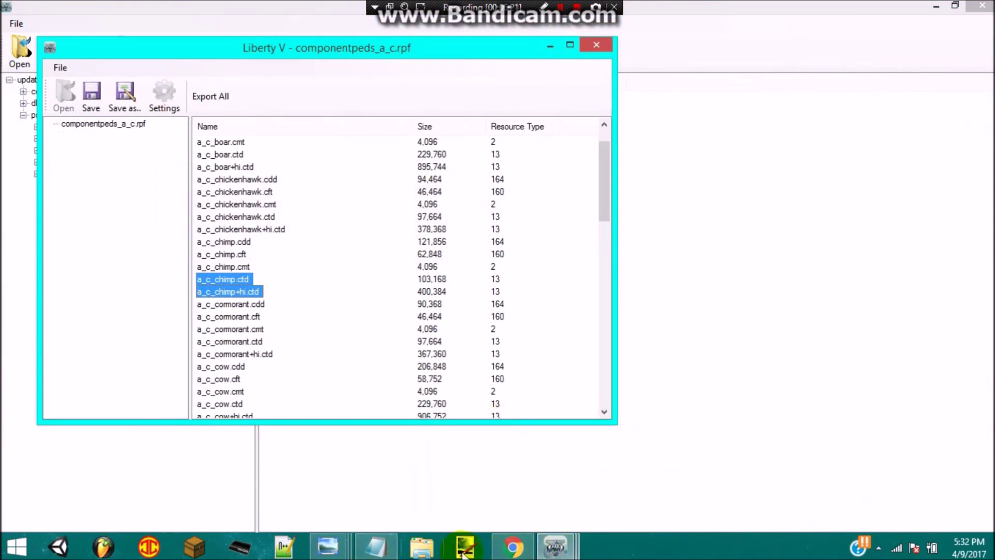
left_click(551, 46)
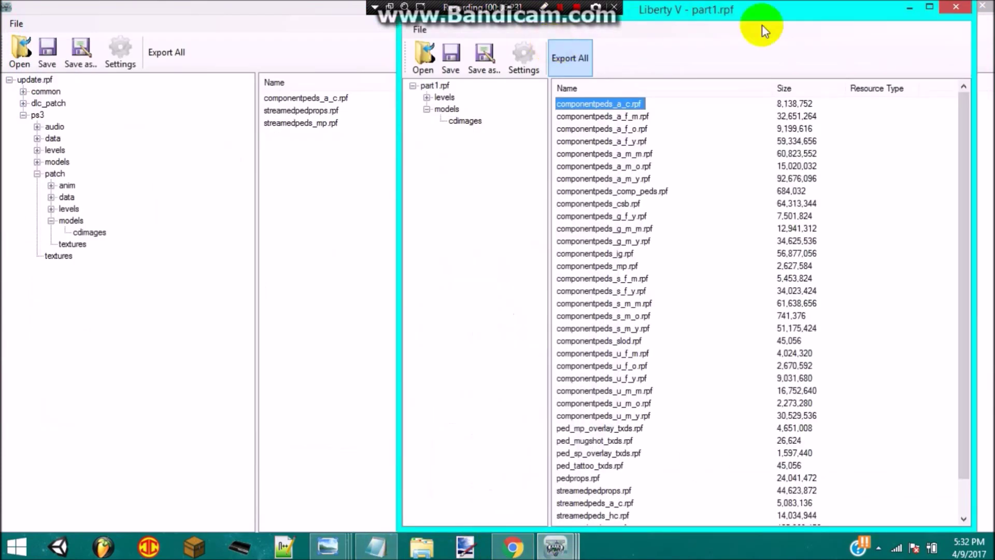
left_click(914, 15)
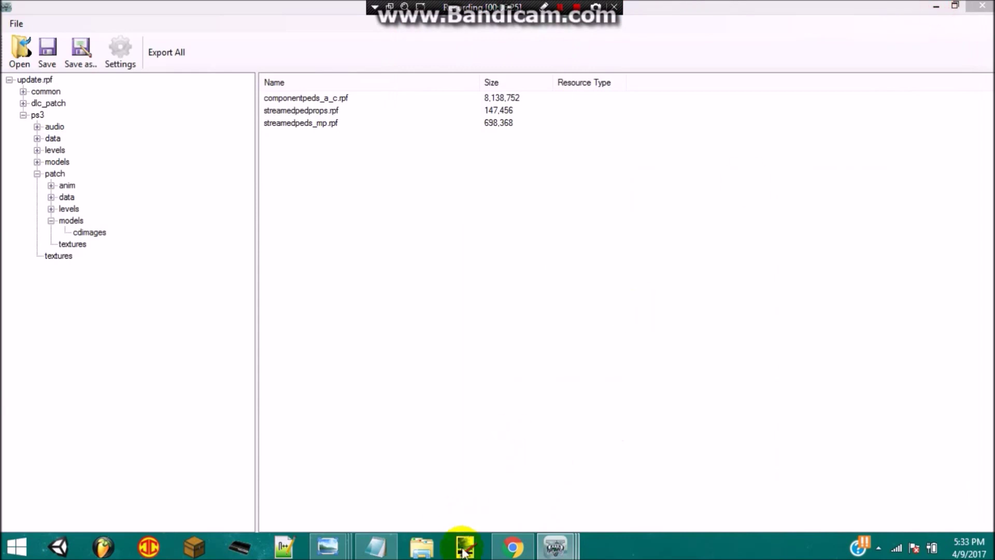
Launch GTA V Console Texture Editor 1.4.exe from the Desktop's GTA V Texture Editor 1.4 folder
left_click(425, 542)
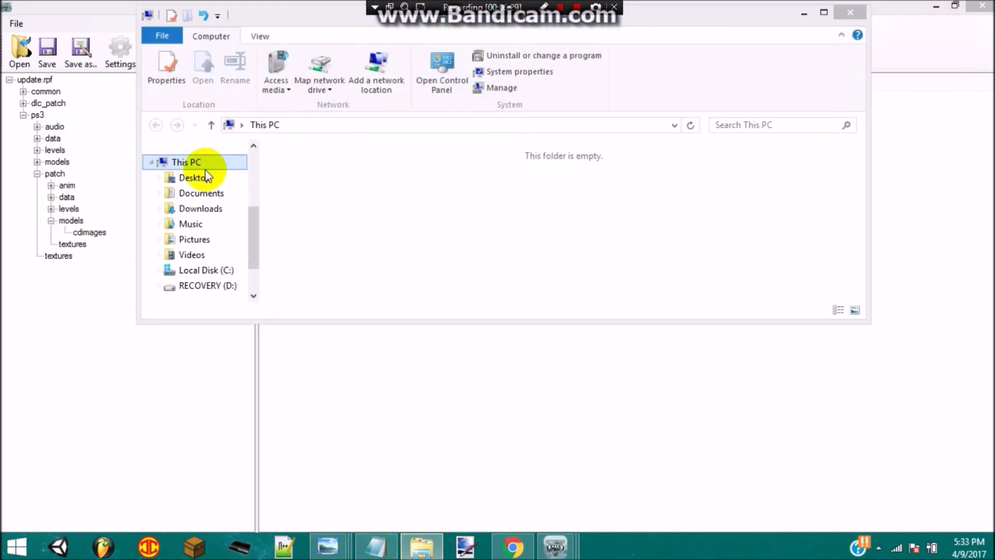
left_click(193, 179)
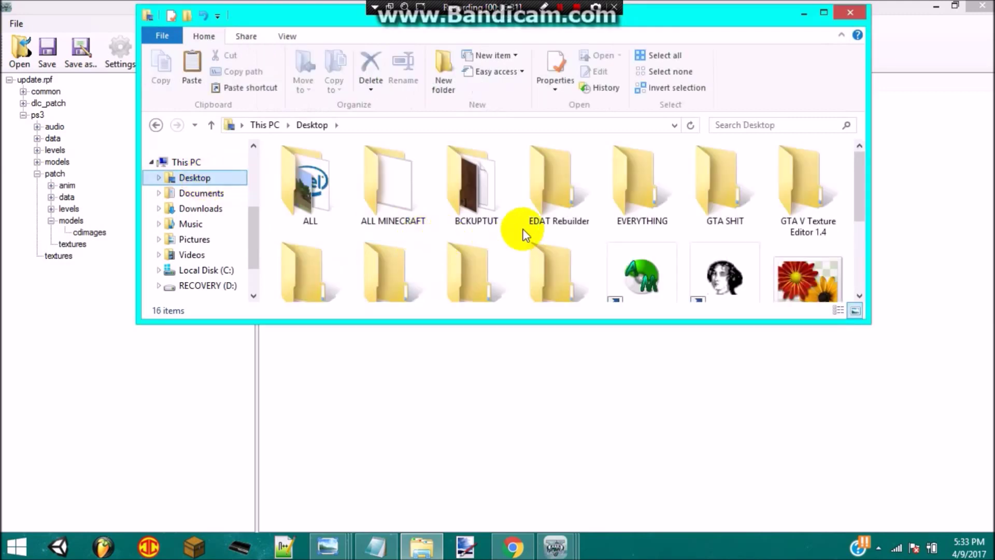
left_click(485, 253)
scroll(485, 253, "down", 3)
scroll(485, 253, "up", 5)
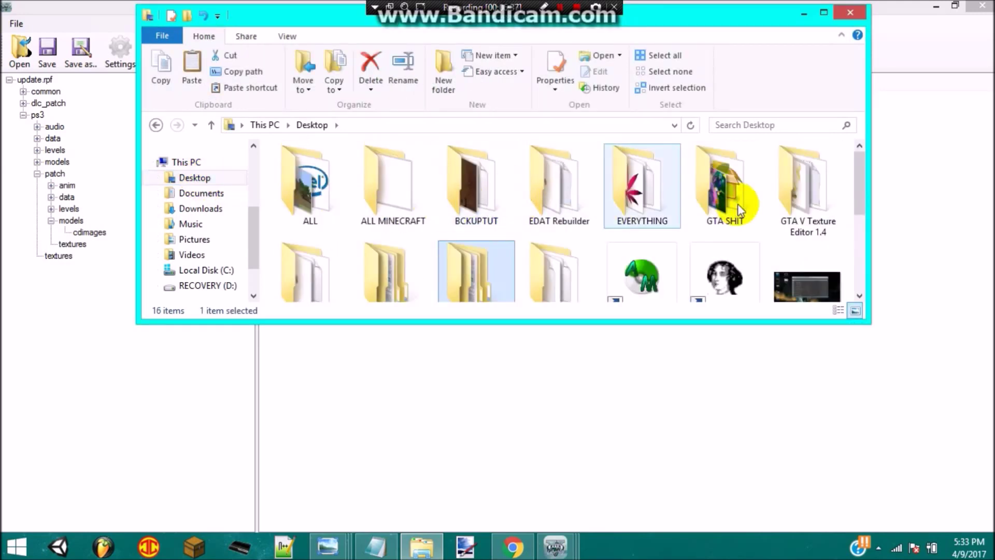
scroll(764, 191, "down", 1)
scroll(778, 179, "up", 1)
double_click(798, 179)
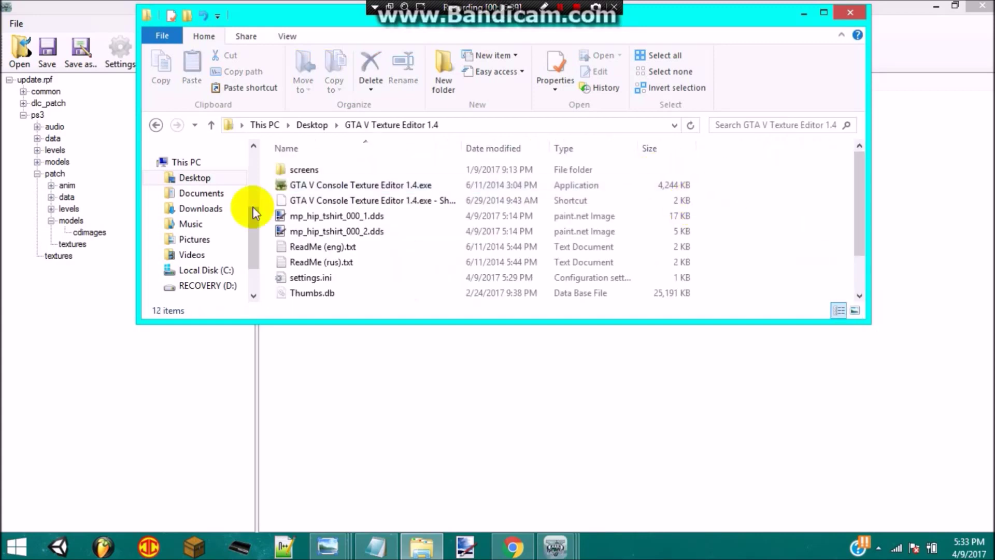
double_click(331, 185)
Load a_c_chimp.ctd from Project Tutorial > peds and select head_diff_000_a_uni.dds
left_click(15, 53)
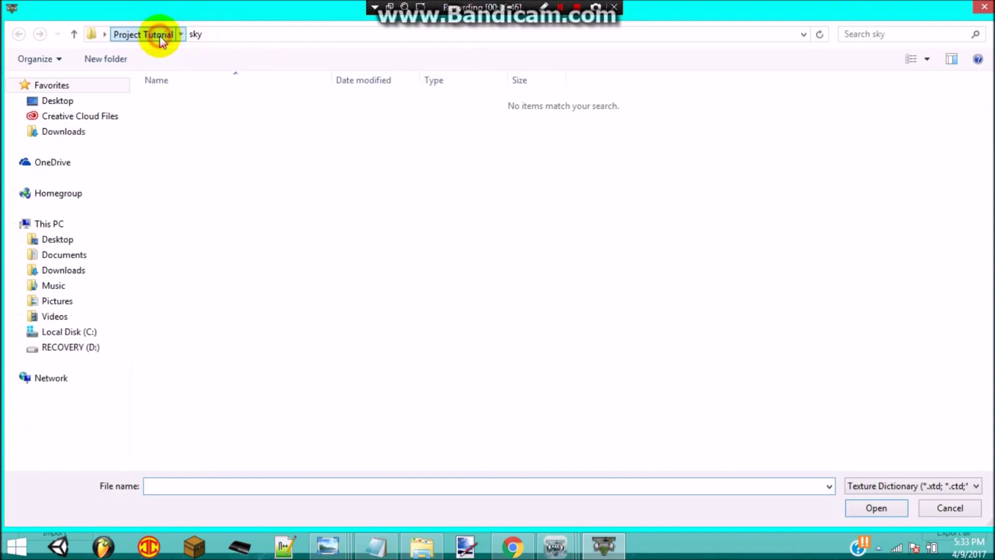
left_click(160, 38)
double_click(185, 104)
left_click(187, 103)
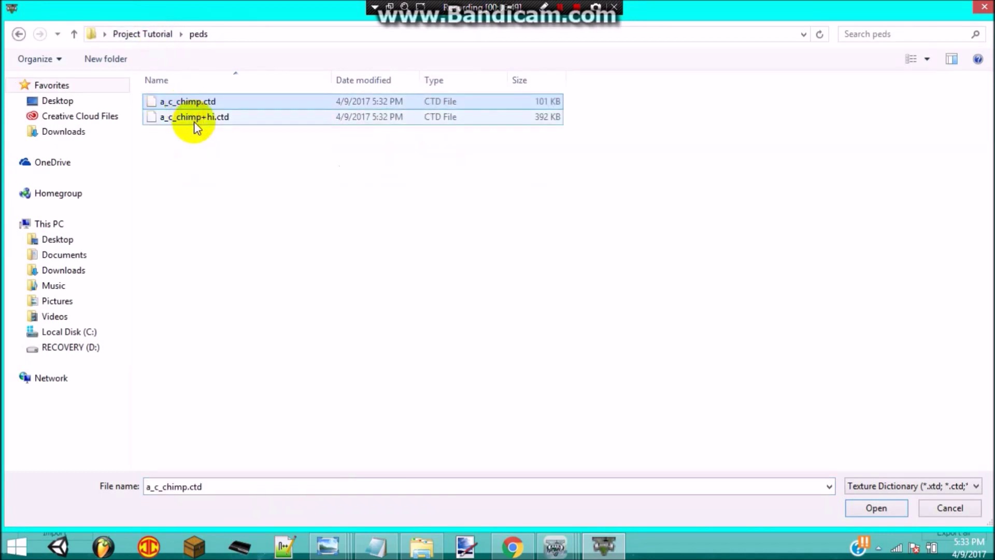
double_click(197, 119)
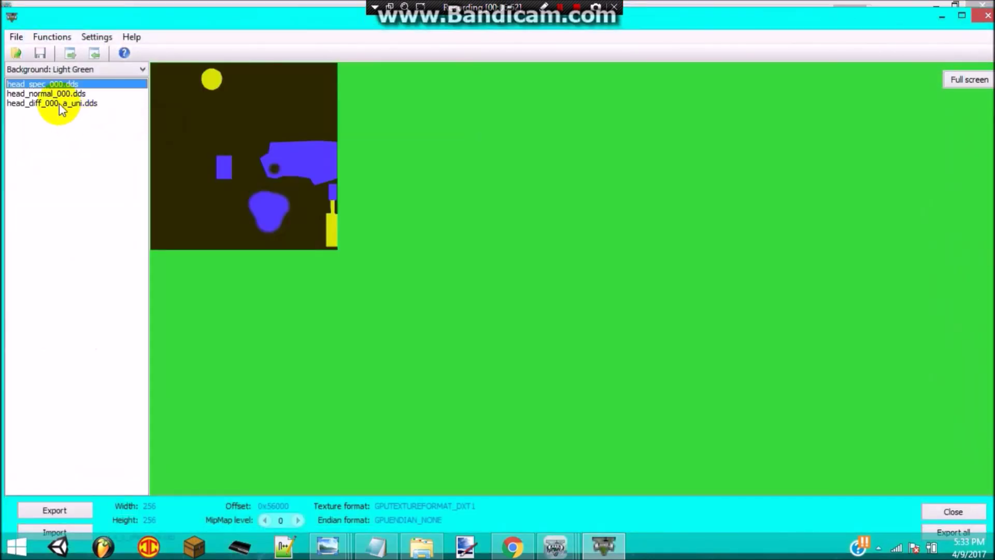
left_click(56, 104)
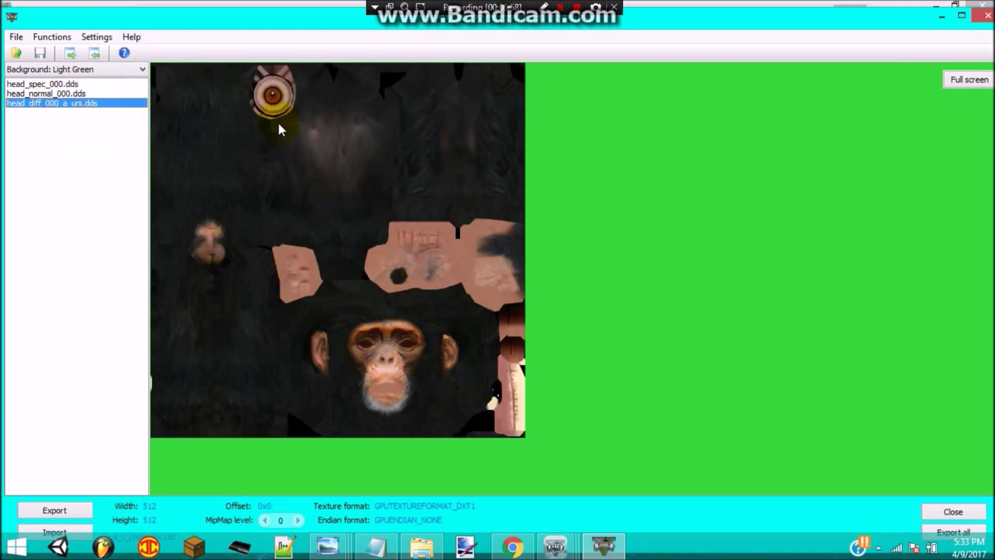
Save out head_diff_000_a_uni.dds, then open an image in paint.net starting from the Desktop
left_click(56, 511)
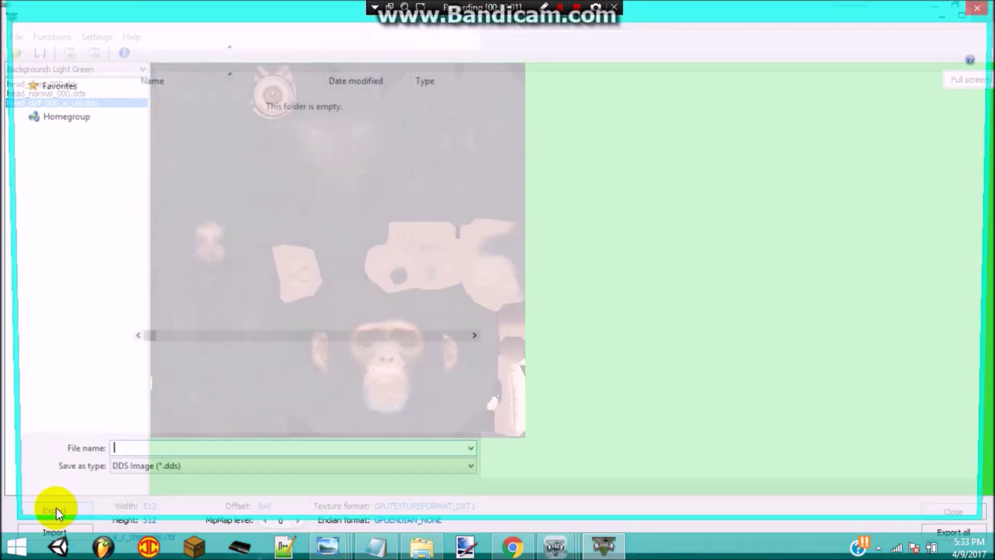
left_click(889, 509)
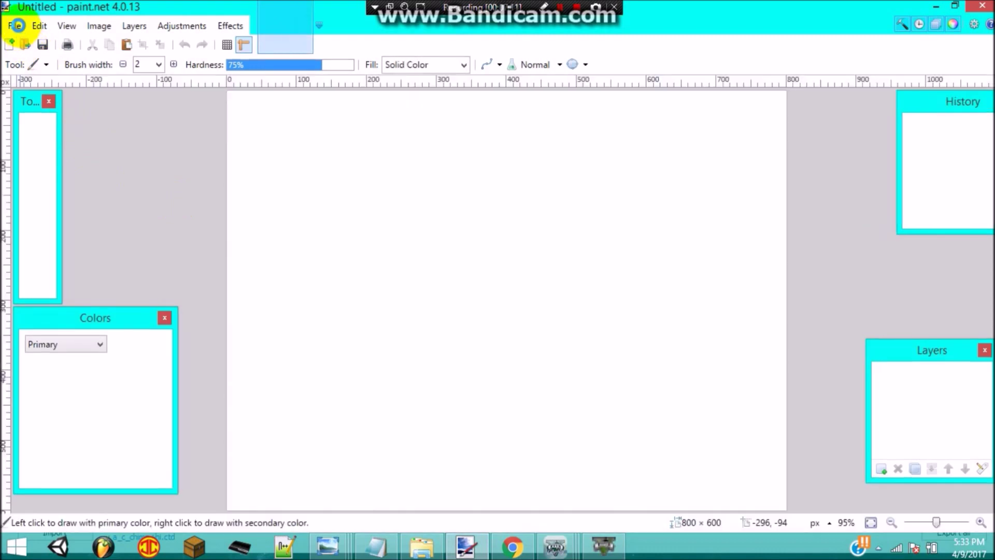
left_click(17, 25)
left_click(32, 62)
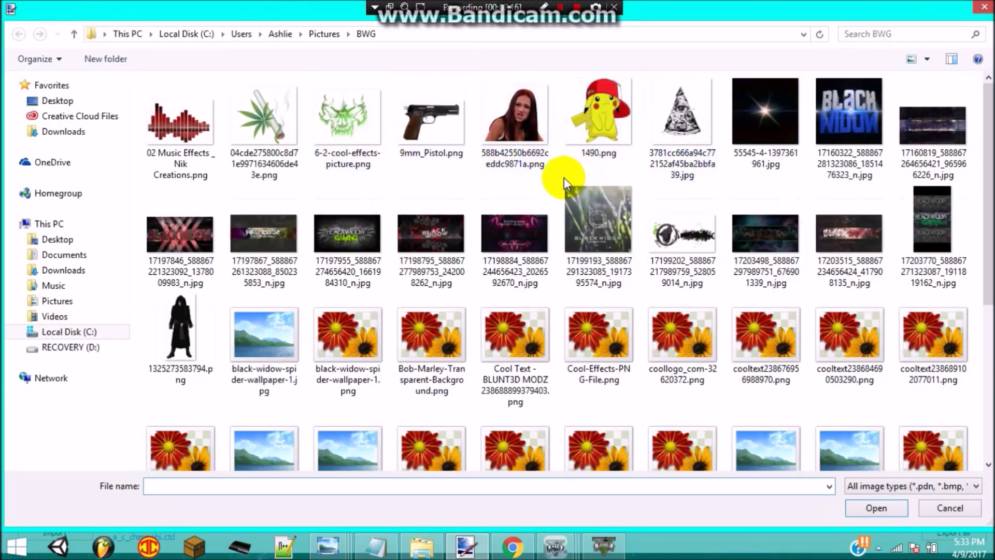
left_click(78, 100)
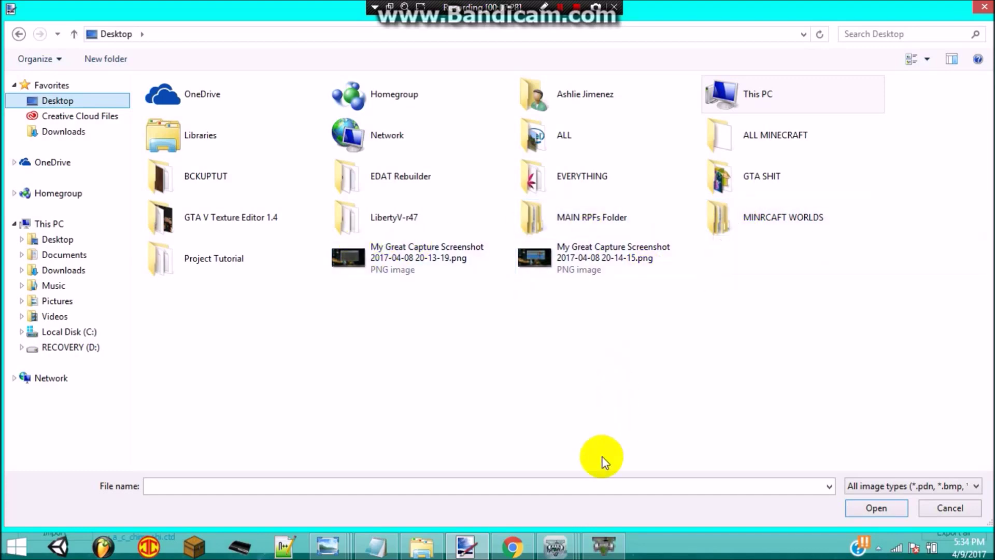
left_click(512, 545)
Reopen the recently closed Mediafire download page, close the extra tabs, and minimize Chrome
left_click(166, 11)
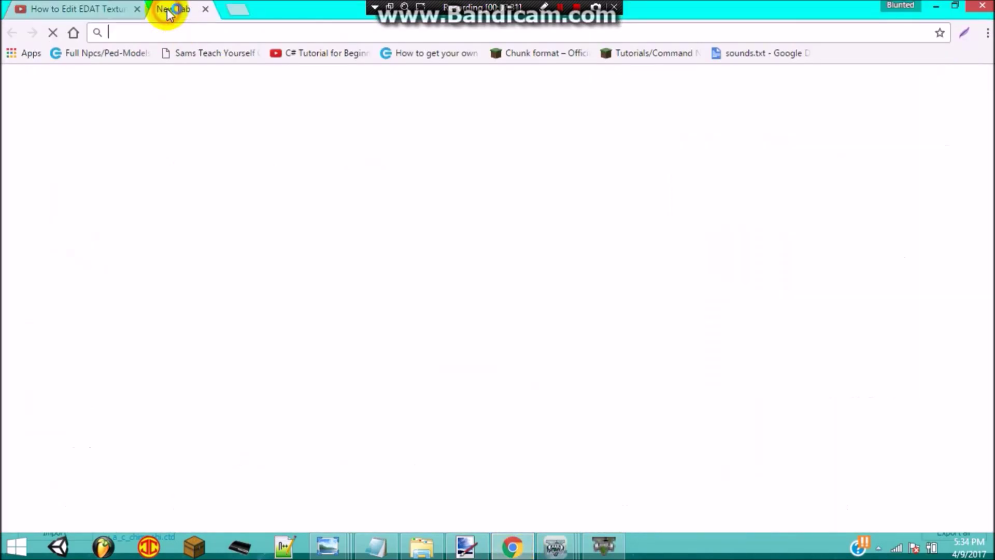
left_click(988, 34)
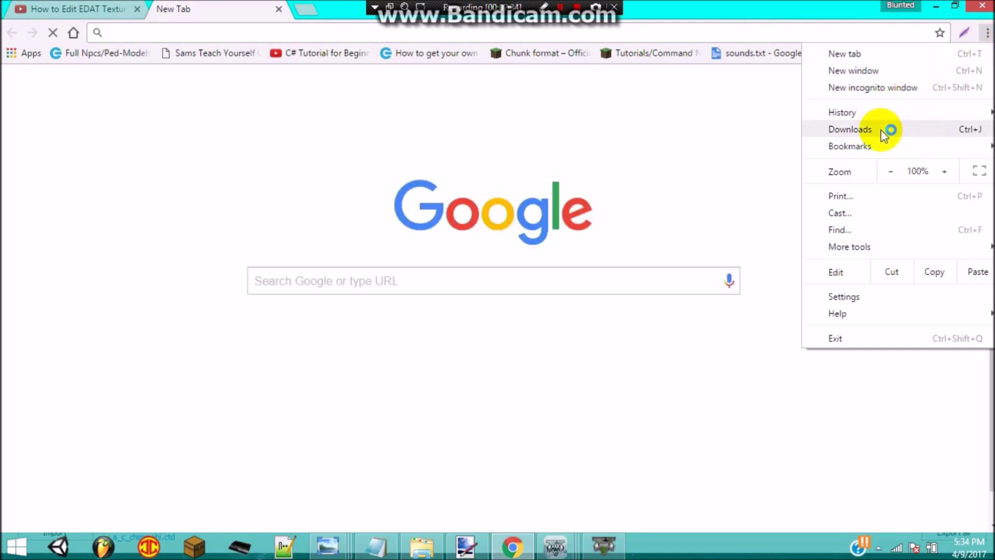
mouse_move(871, 111)
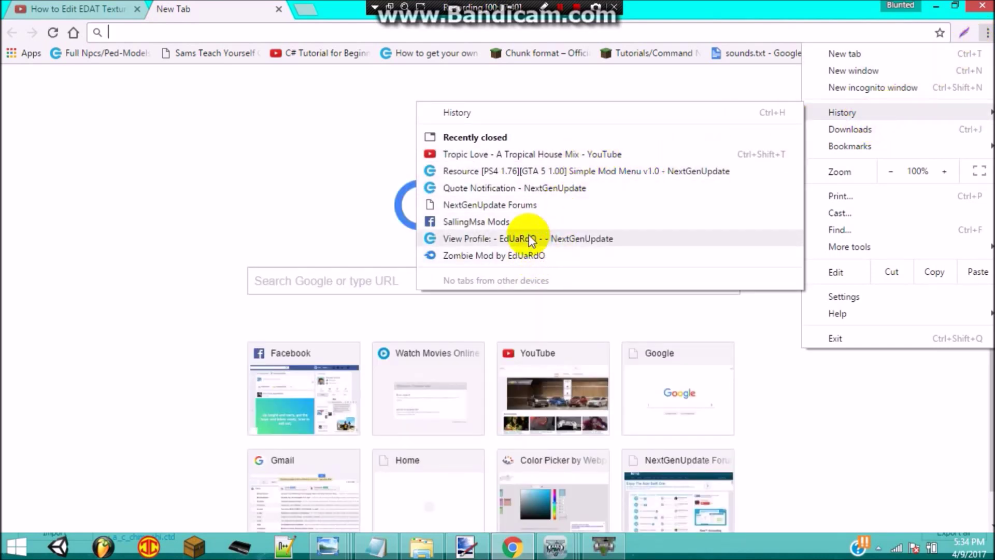
left_click(520, 258)
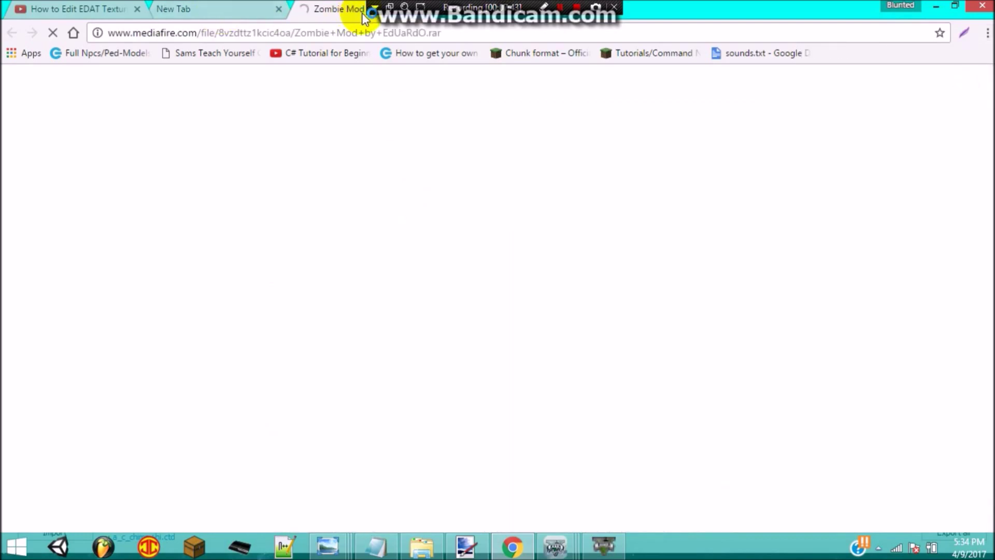
left_click_drag(346, 11, 282, 11)
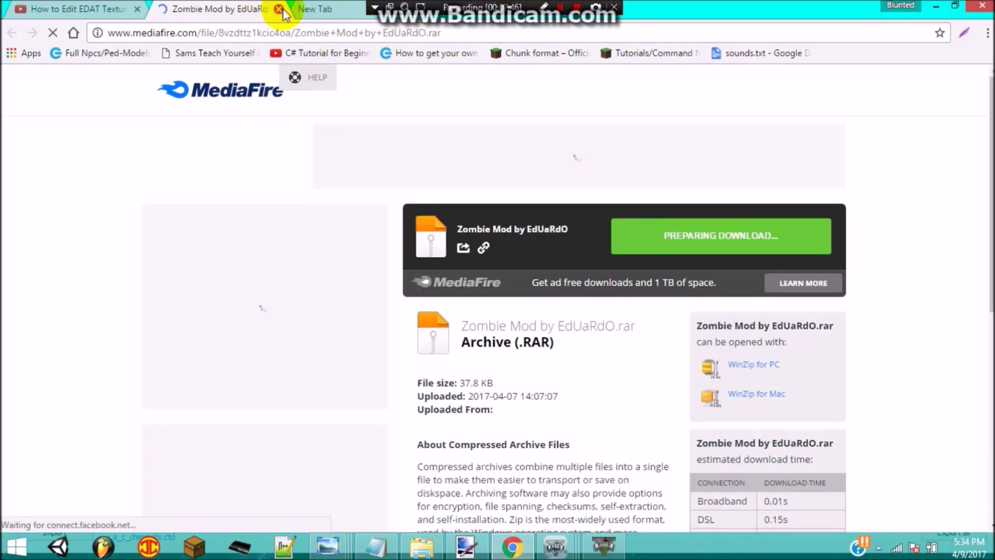
left_click(279, 9)
left_click(279, 9)
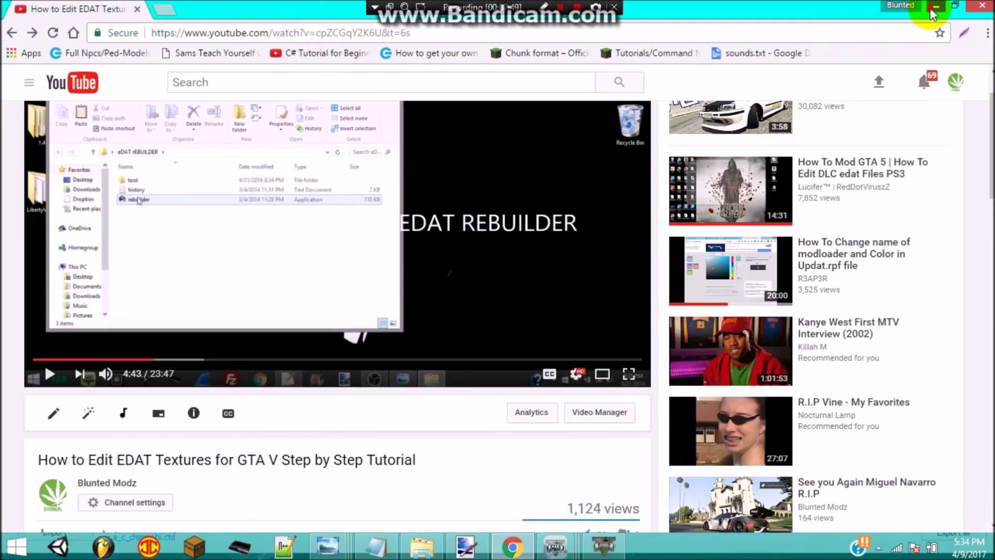
left_click(934, 7)
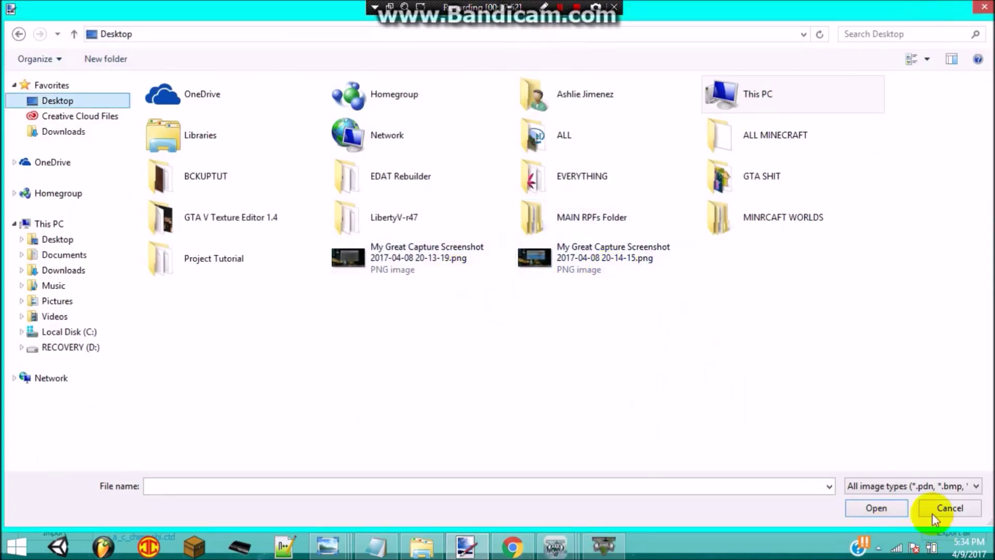
Open head_diff_000_a_uni.dds from Project Tutorial > peds in paint.net
left_click(234, 271)
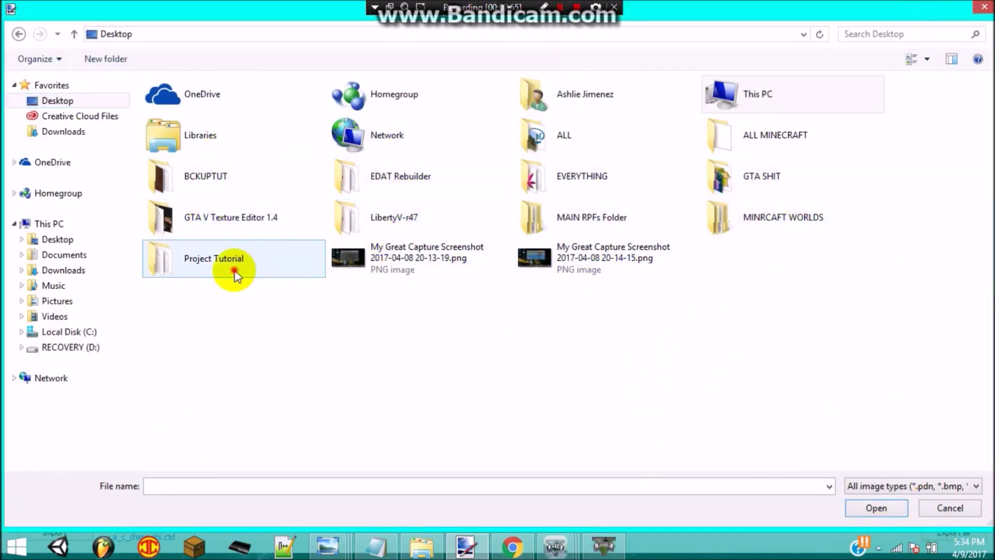
double_click(234, 270)
double_click(223, 98)
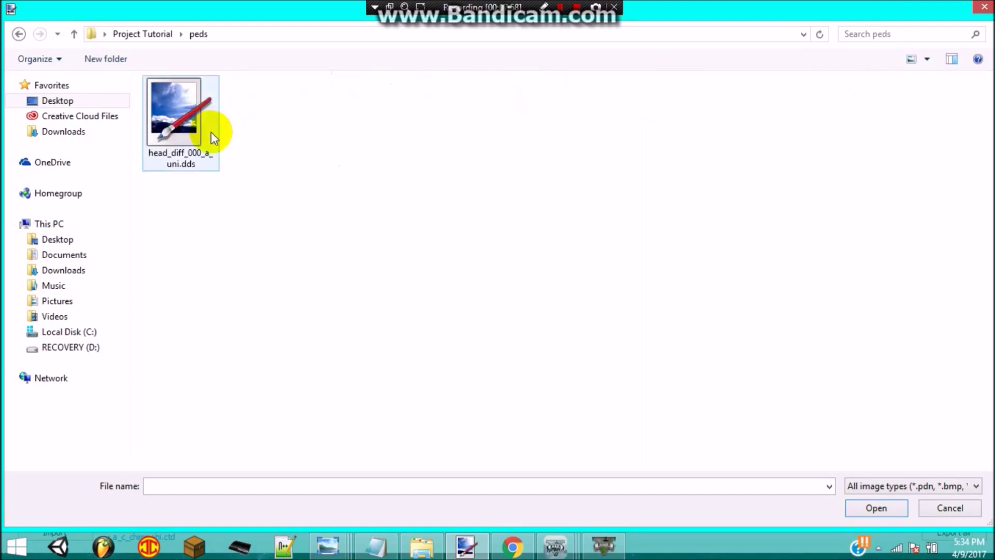
double_click(212, 135)
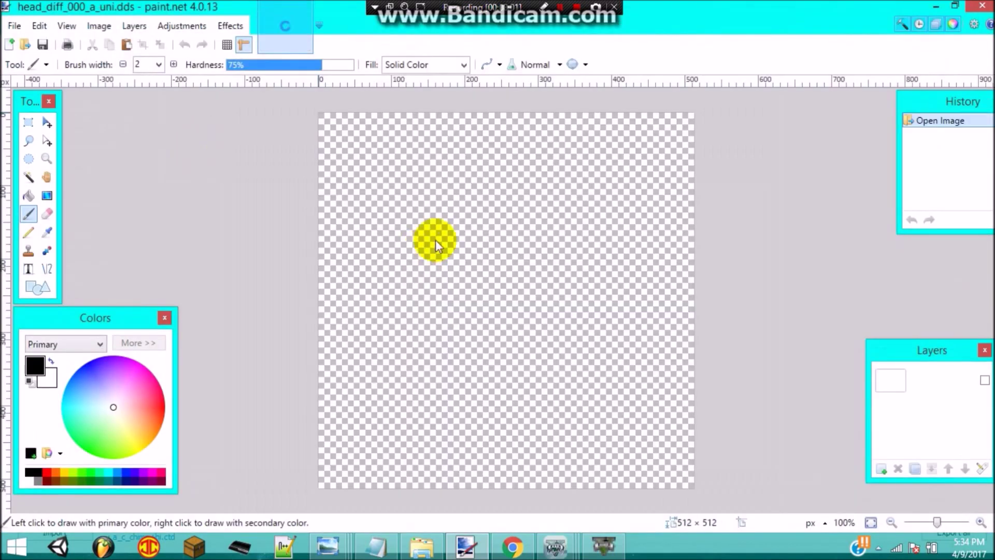
Import the blood splatter picture from Pictures as a new layer
left_click(133, 26)
left_click(151, 105)
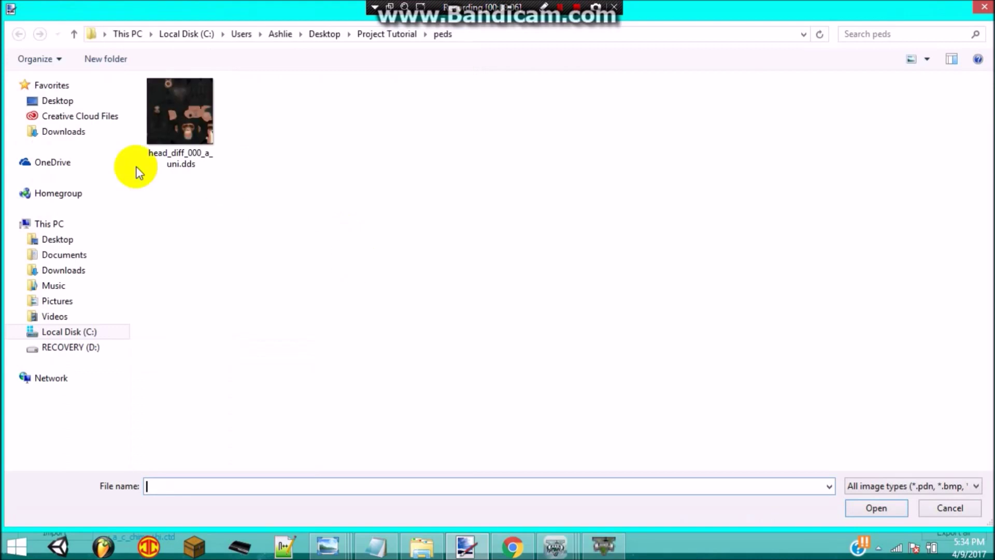
left_click(84, 301)
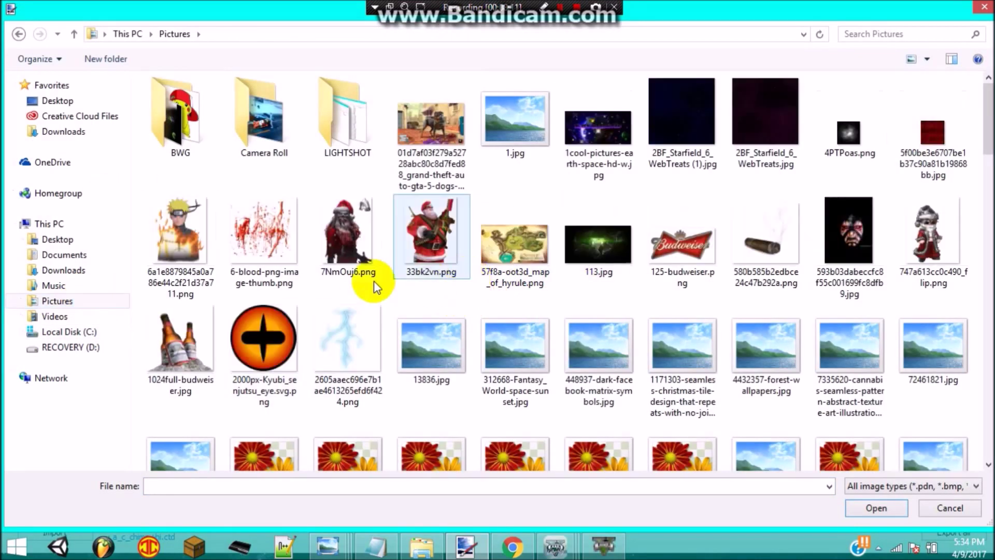
scroll(447, 308, "down", 3)
scroll(448, 308, "down", 4)
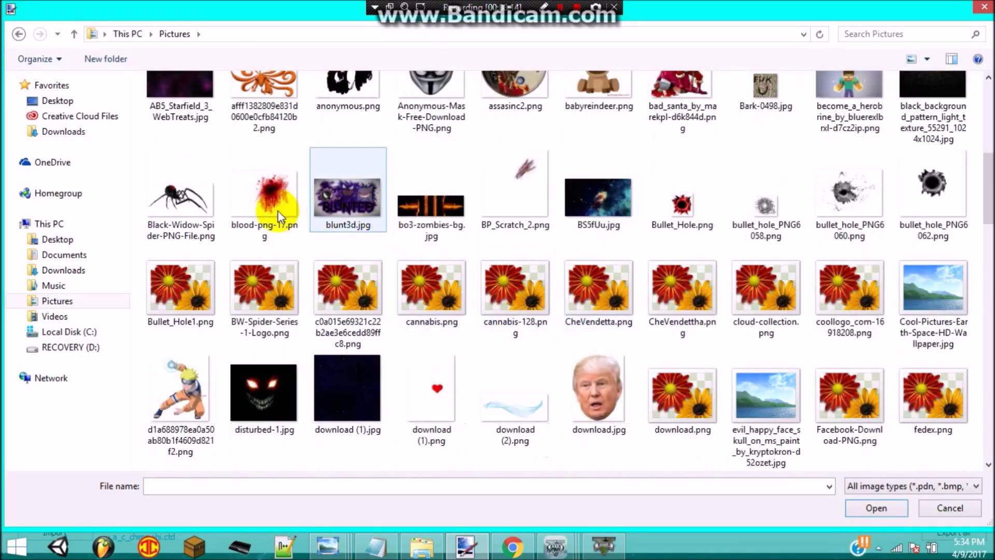
scroll(334, 244, "down", 8)
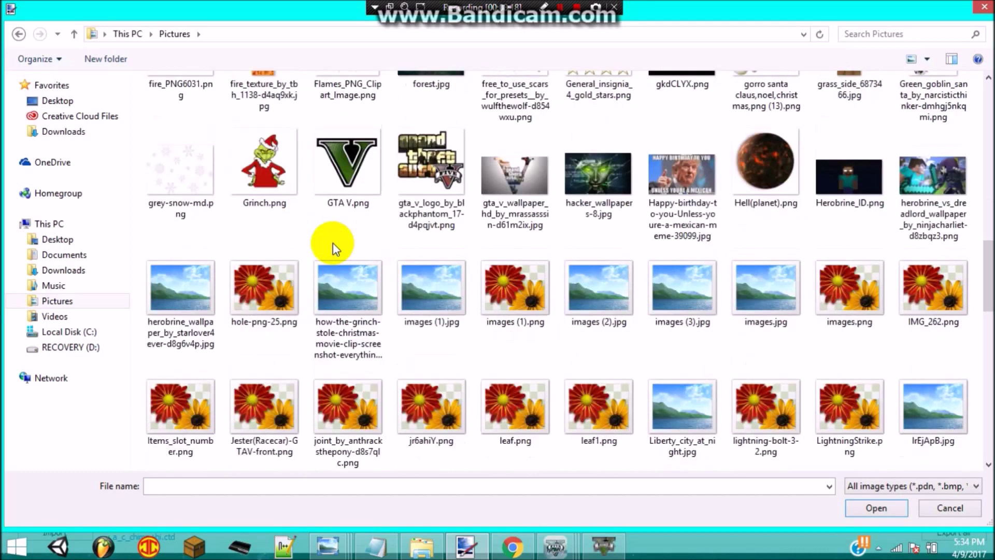
double_click(434, 300)
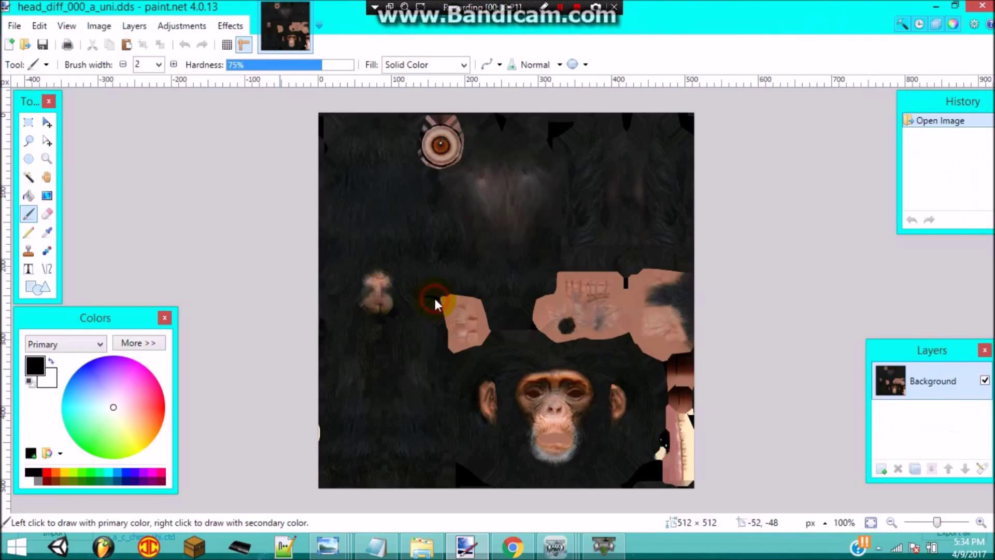
left_click_drag(446, 255, 520, 357)
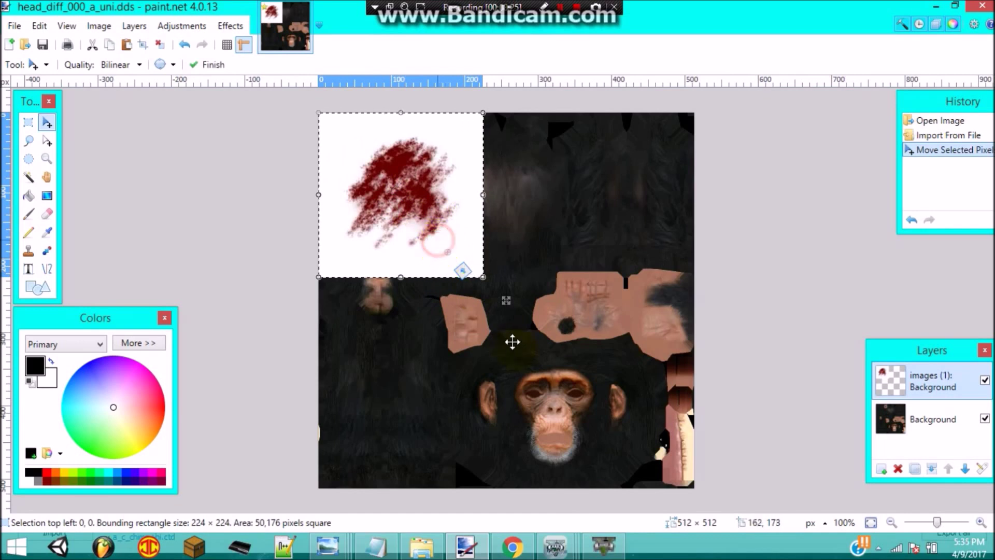
Set the blood layer's blend mode to Multiply and position it over the chimp's face
left_click(134, 26)
left_click(148, 181)
left_click(513, 282)
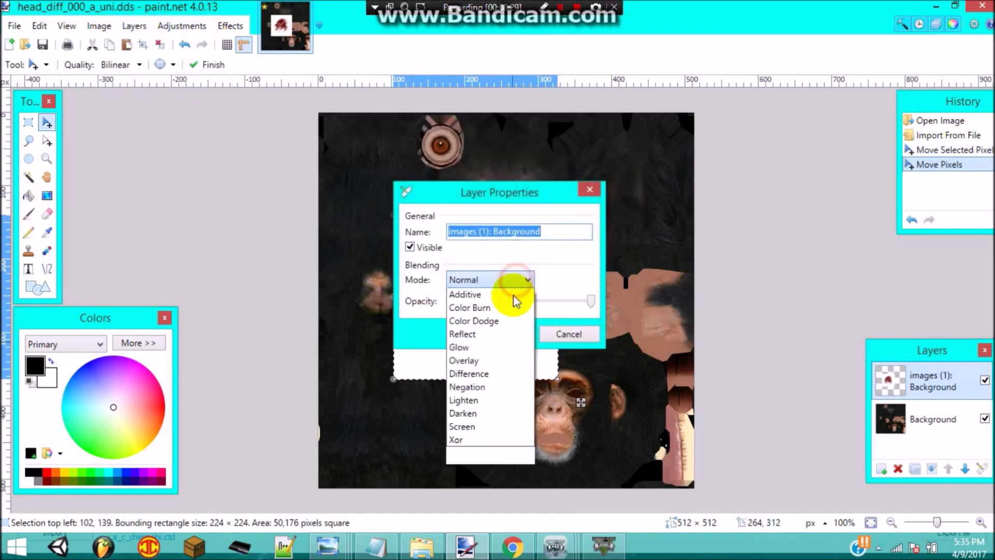
left_click(473, 387)
left_click_drag(464, 193, 680, 189)
left_click(718, 268)
left_click(700, 295)
left_click(719, 323)
left_click_drag(497, 307, 571, 417)
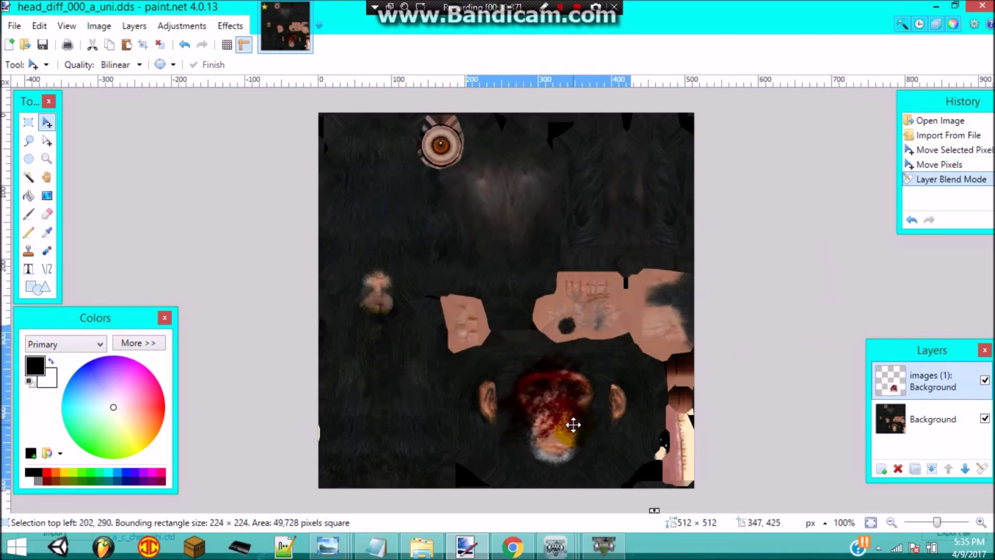
Save over head_diff_000_a_uni.dds as a flattened DXT1 DDS
left_click(41, 44)
left_click(206, 472)
left_click(206, 460)
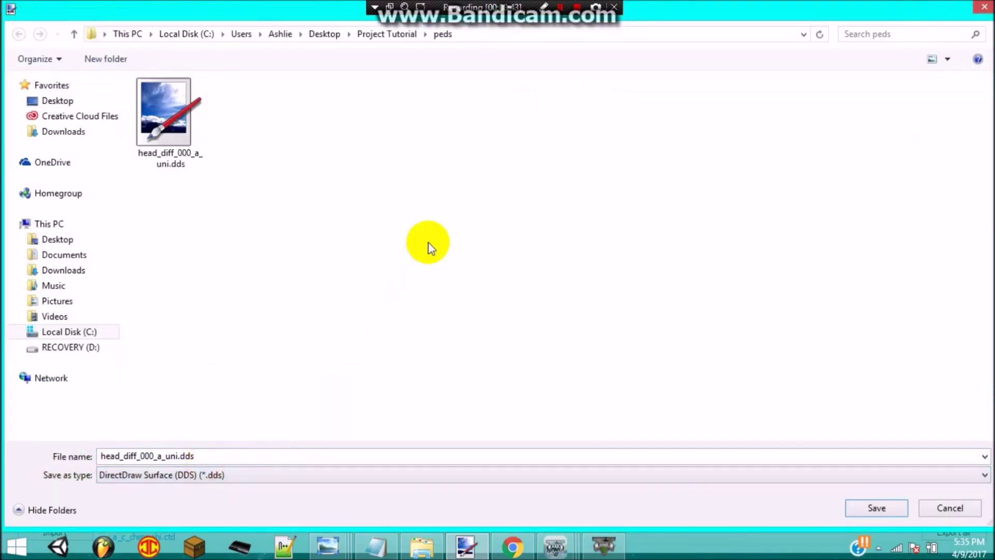
left_click(875, 508)
left_click(513, 273)
left_click(598, 543)
left_click(598, 543)
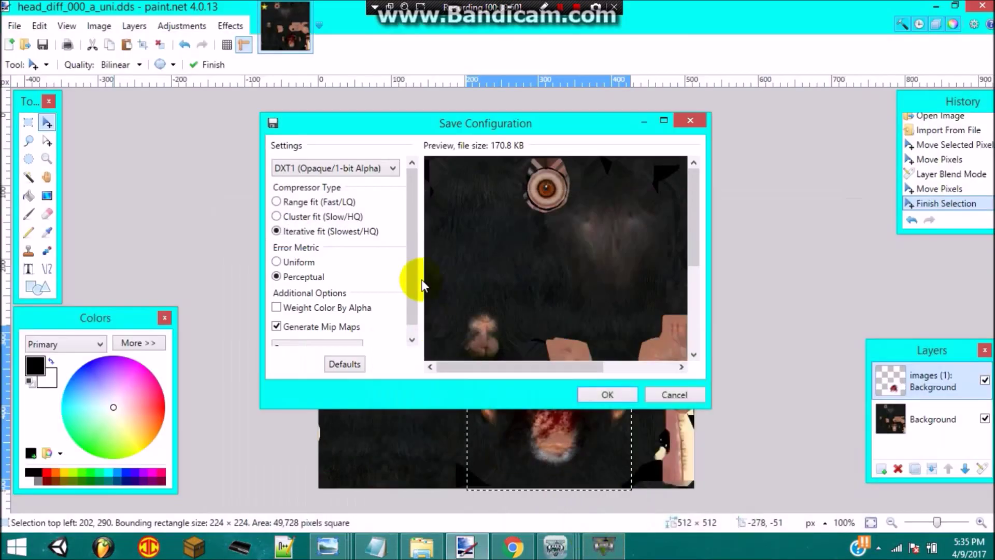
left_click(591, 395)
left_click(568, 363)
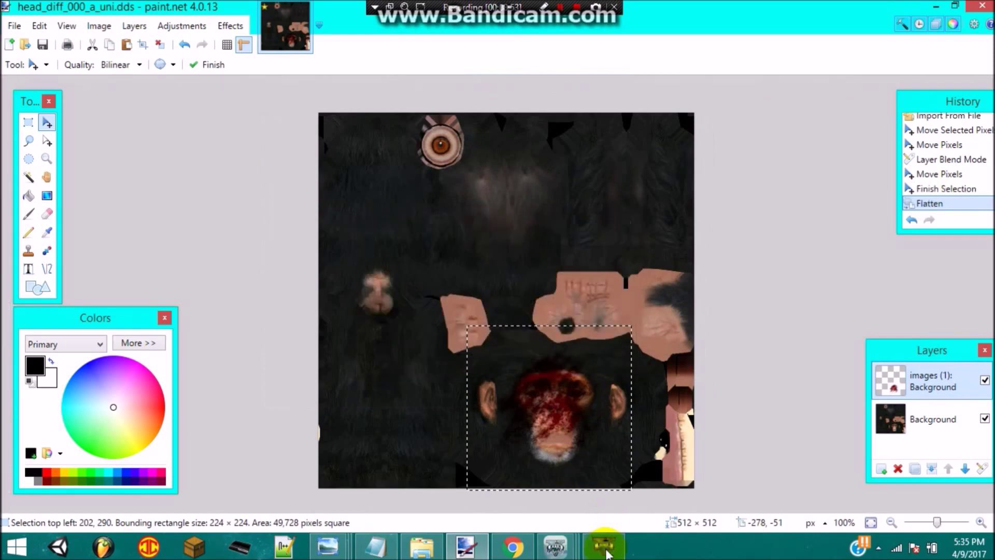
left_click(604, 545)
left_click(55, 532)
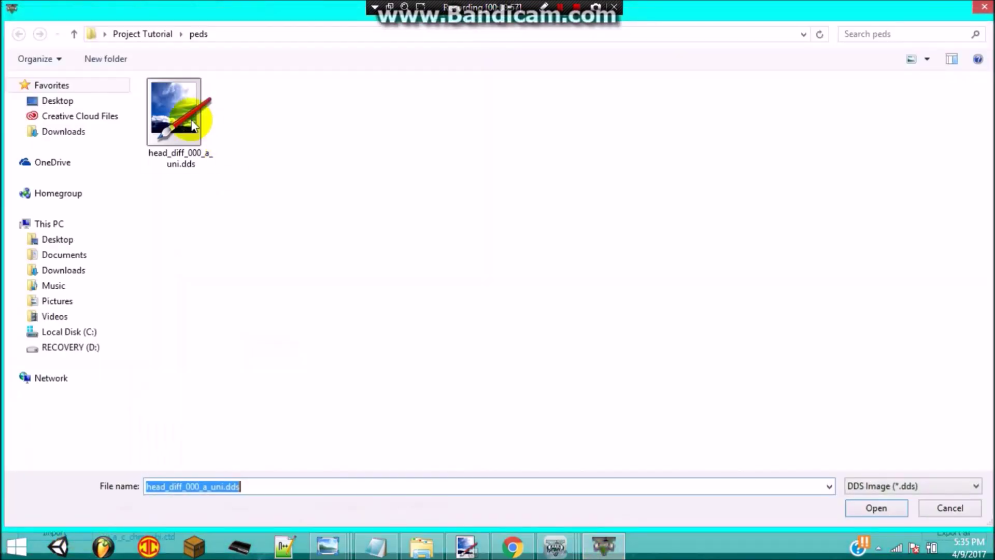
Replace the head texture with the bloodied head_diff_000_a_uni.dds and check its mipmap levels
double_click(174, 117)
left_click(297, 520)
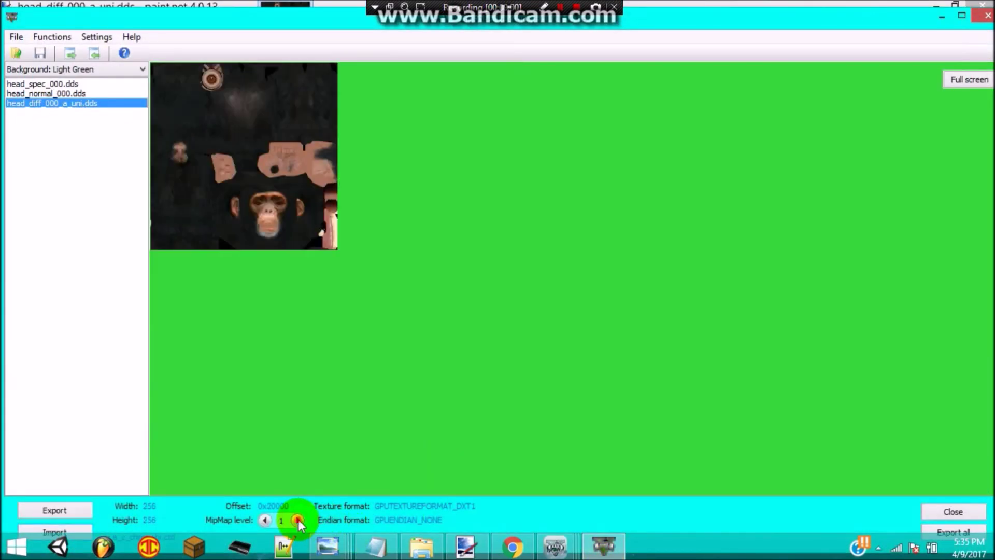
left_click(297, 520)
left_click(297, 520)
left_click(298, 520)
left_click(265, 520)
left_click(264, 520)
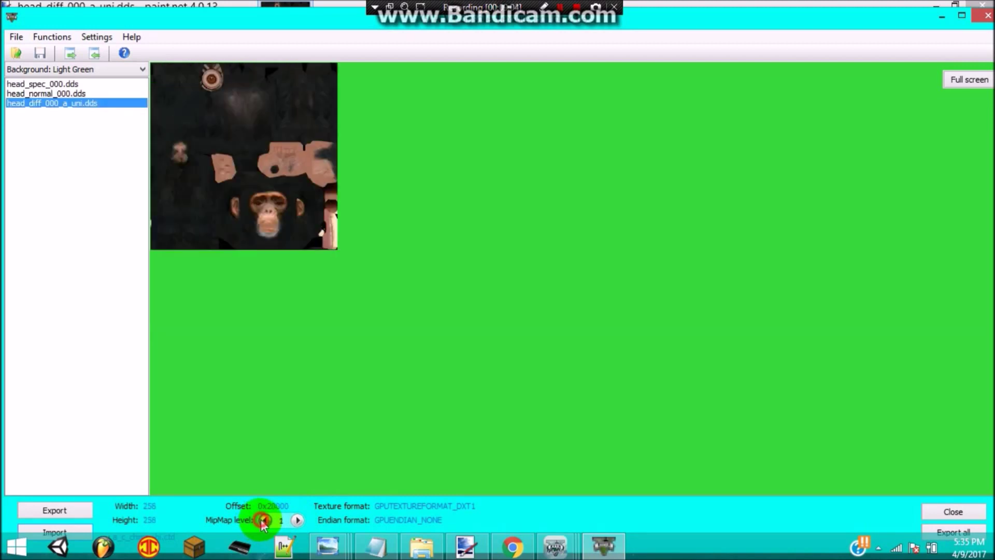
left_click(265, 520)
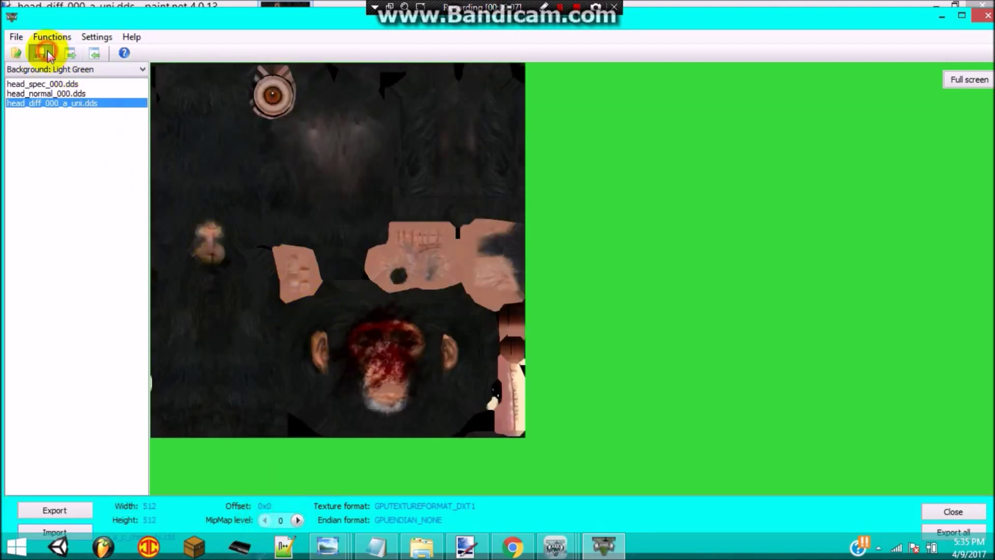
Close the texture editor, paint.net and the Explorer window
left_click(988, 15)
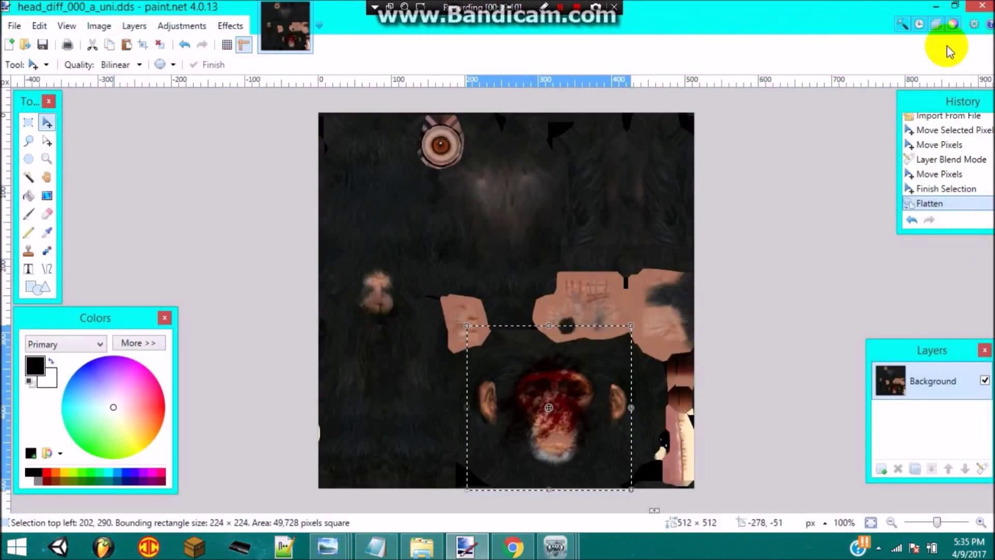
left_click(984, 5)
left_click(852, 13)
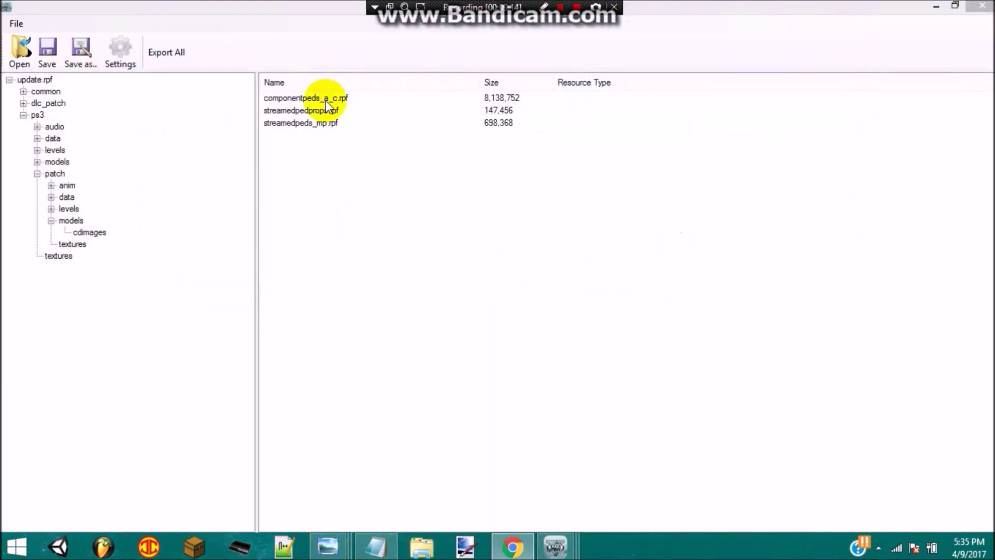
Import the edited a_c_chimp.ctd and a_c_chimp+hi.ctd into componentpeds_a_c.rpf, replacing the originals
mouse_move(555, 547)
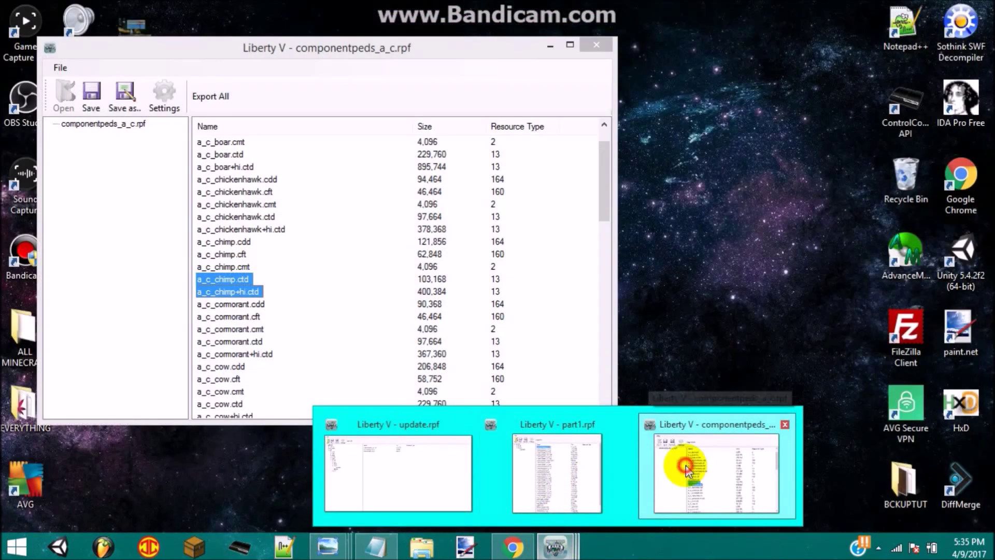
left_click(686, 465)
right_click(284, 282)
left_click(301, 291)
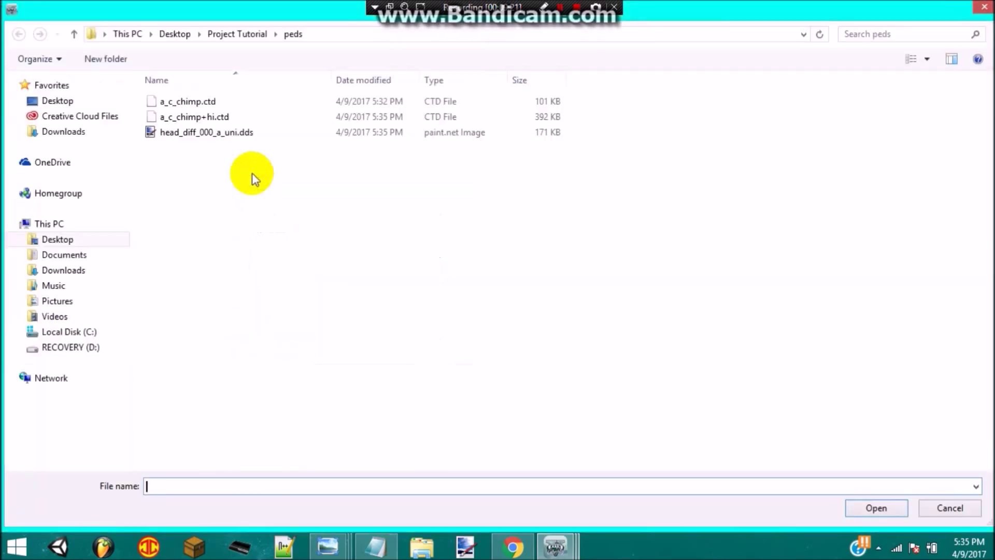
left_click(206, 103)
left_click(207, 117, "ctrl")
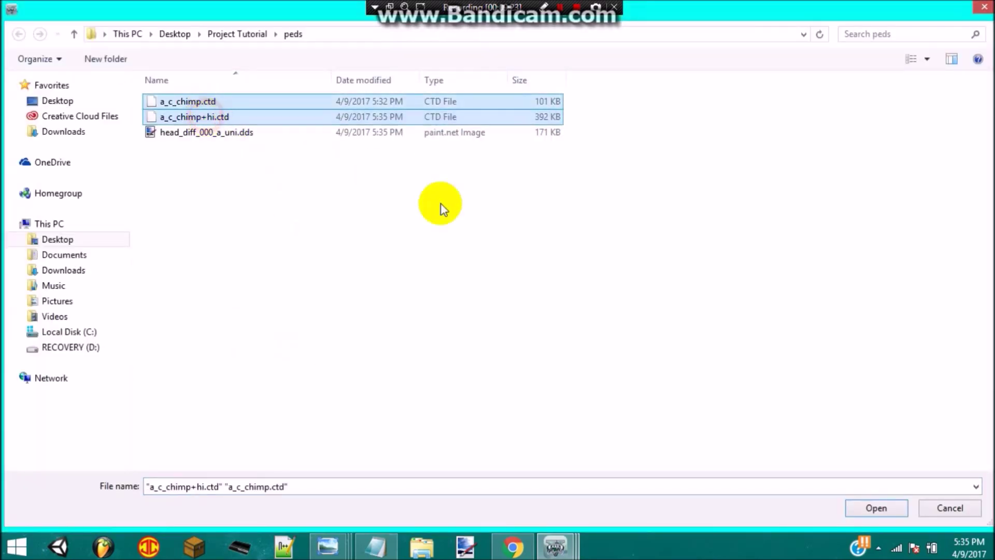
left_click(856, 512)
left_click(481, 397)
Save componentpeds_a_c.rpf, close its window, and minimize LibertyV to the desktop
left_click(92, 96)
left_click(509, 322)
left_click(595, 46)
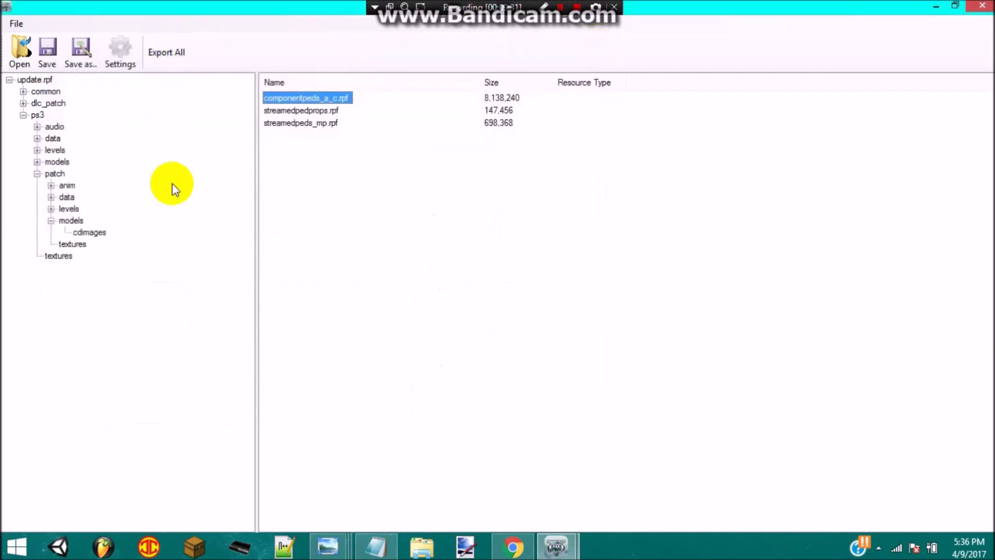
double_click(48, 173)
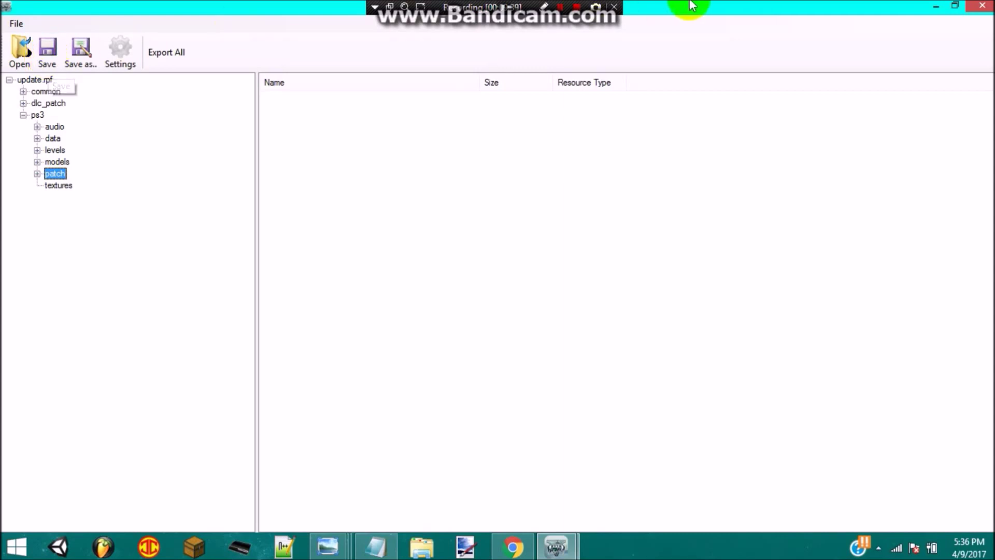
left_click(937, 8)
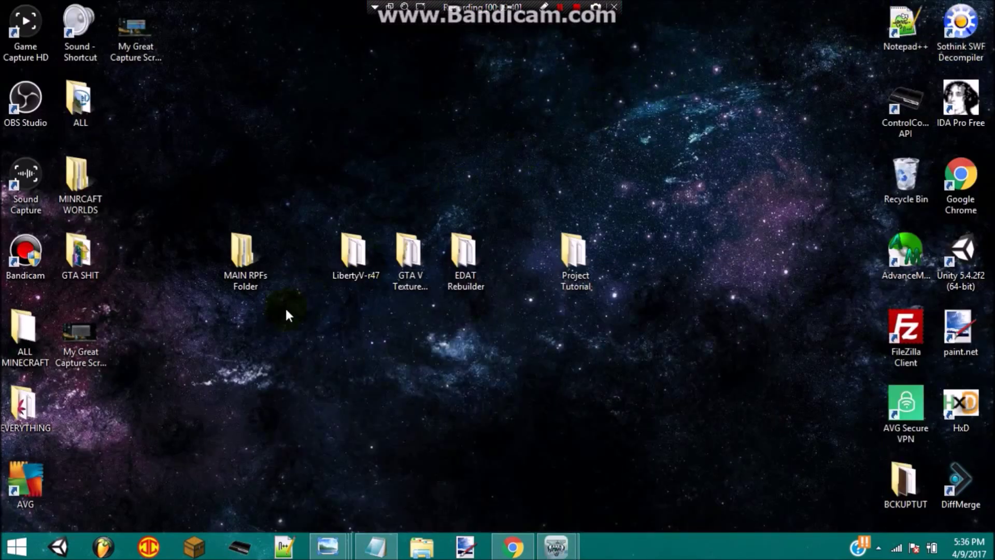